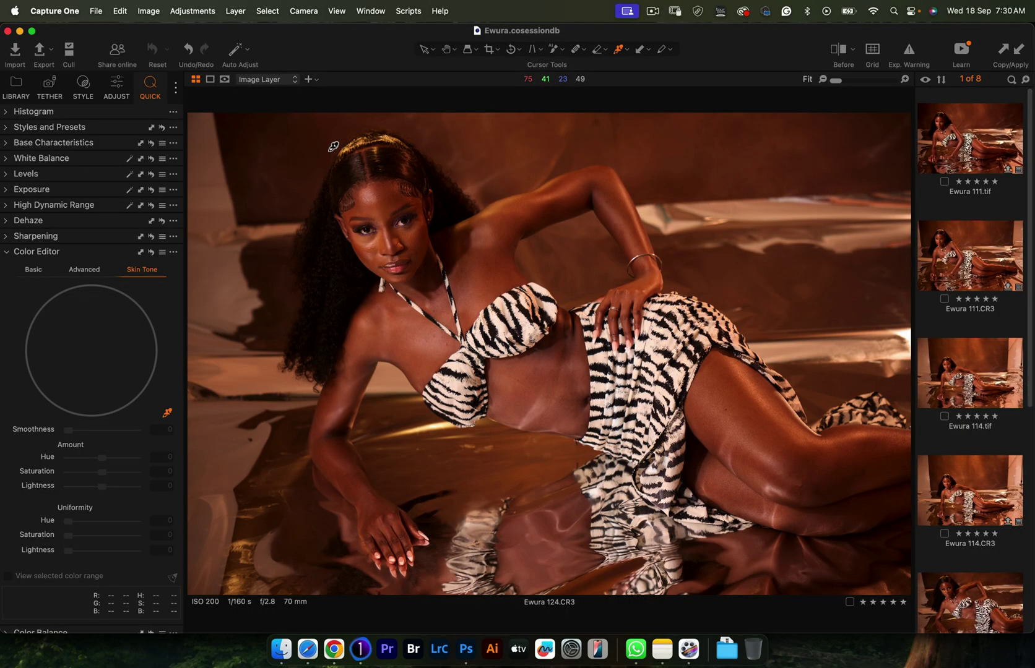
- Browse the session photos, delete the 124.tif copy and open the 124.CR3 raw photo
key(Right)
key(Right)
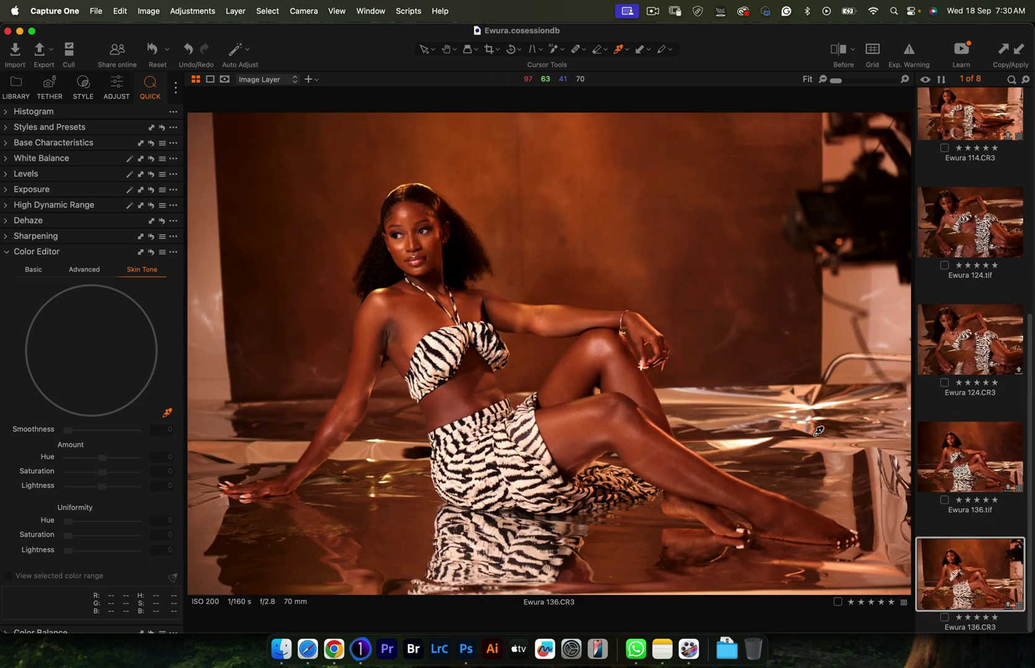
key(Left)
key(Left)
key(Left)
key(super+BackSpace)
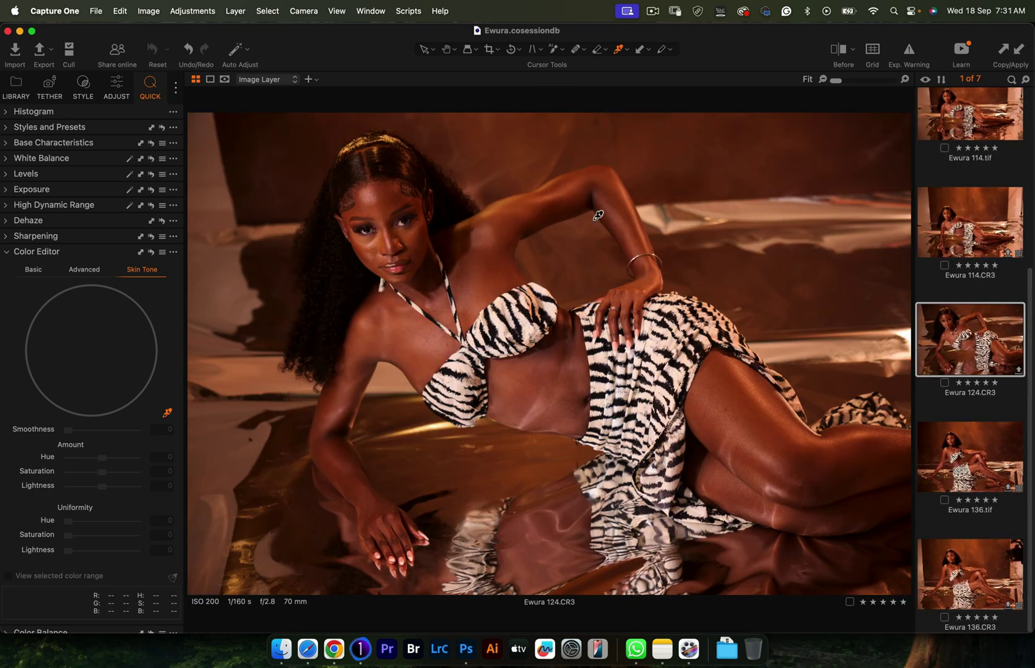
- Try a white balance pick on the model's upper chest near the halter straps, and undo it
click(426, 304)
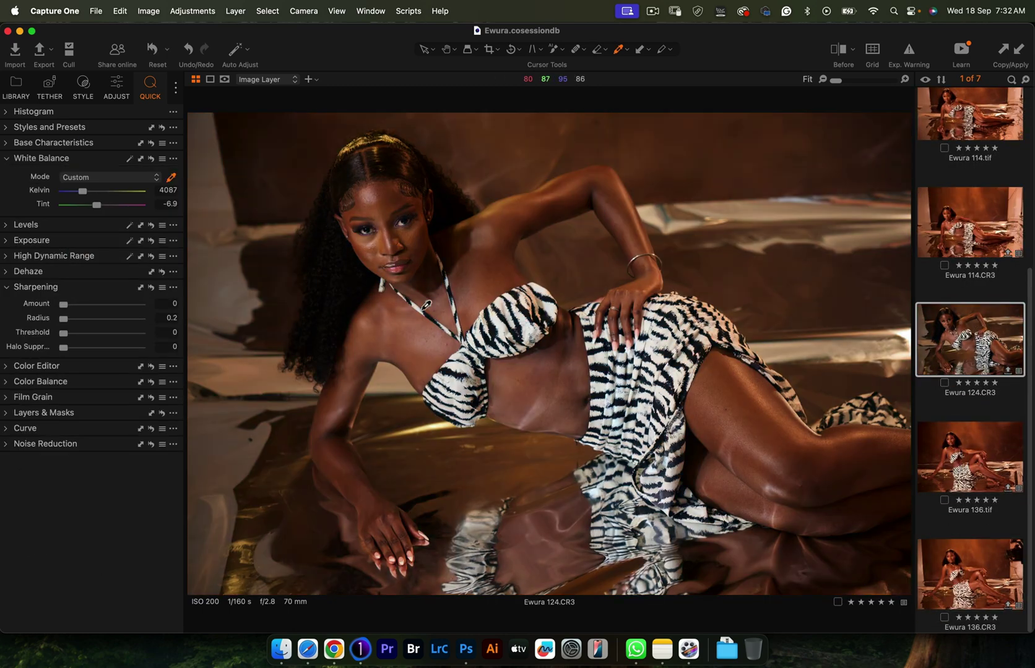
key(super+z)
- Create an AI mask layer covering all of the model's visible skin
click(4, 413)
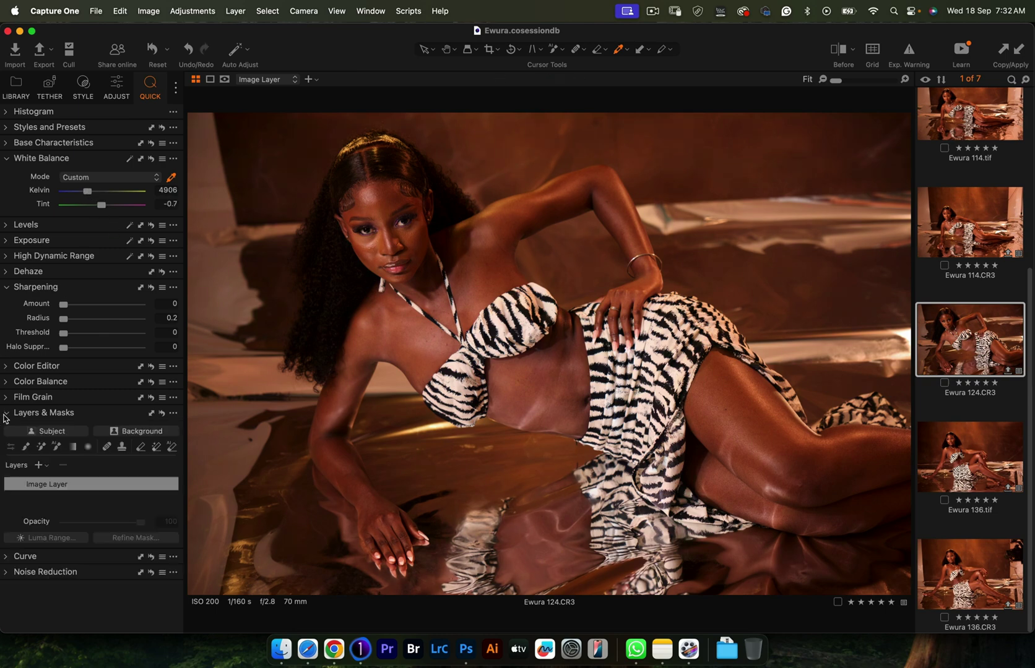
click(57, 447)
drag(272, 160, 904, 557)
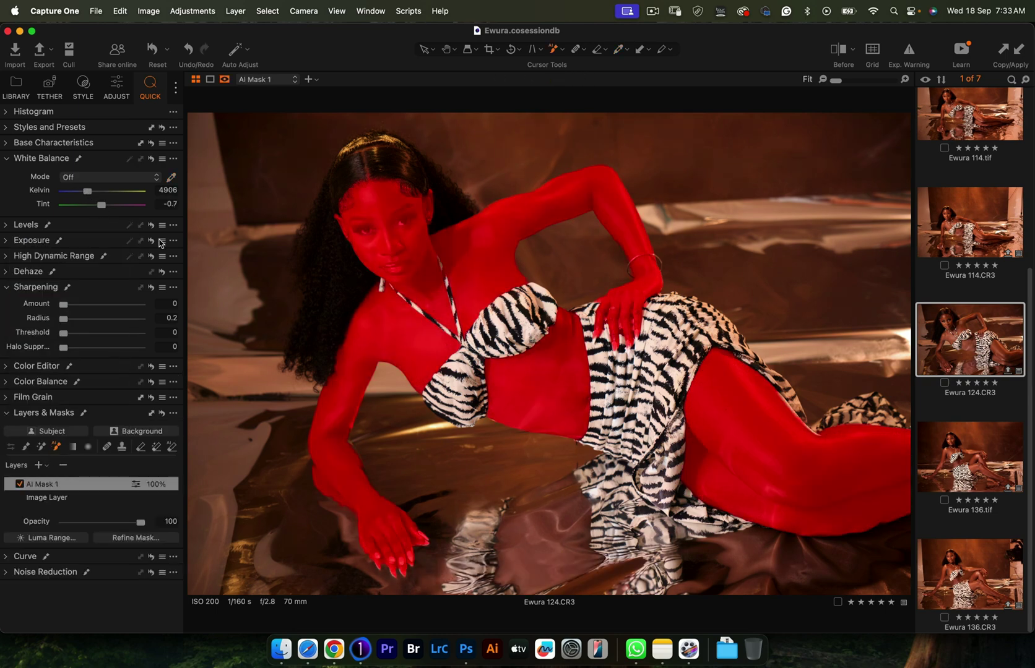
- Set the masked skin tone's hue to -0.4, saturation 3.1 and lightness -2.6, with uniformity hue 24.7 and saturation 6.3
click(37, 365)
drag(102, 472, 105, 472)
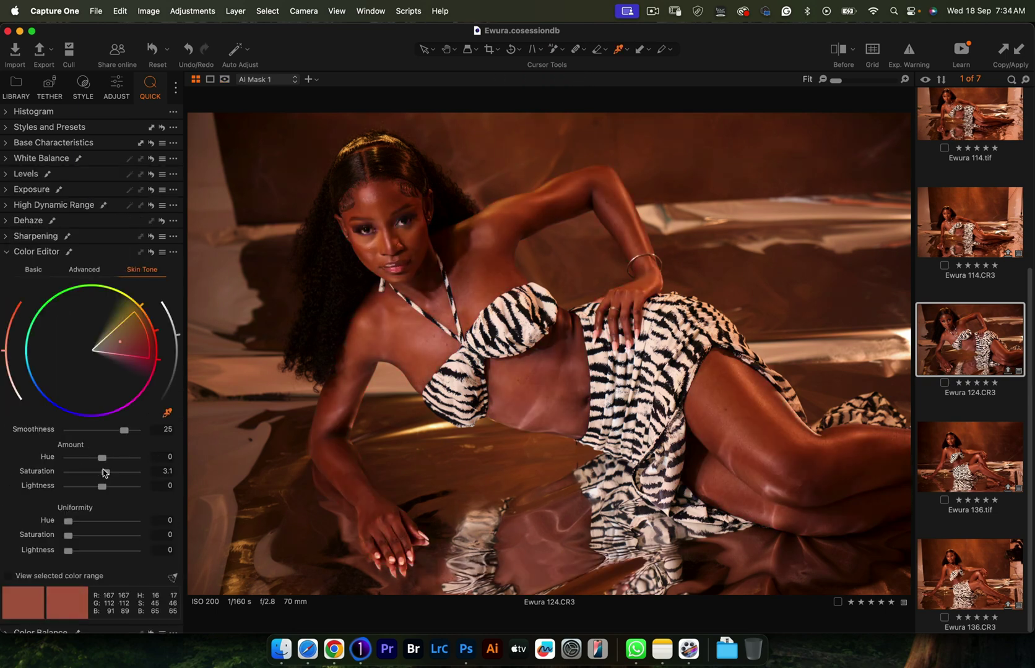
mouse_move(68, 521)
mouse_down()
mouse_move(85, 522)
mouse_move(73, 536)
mouse_up()
drag(102, 486, 100, 459)
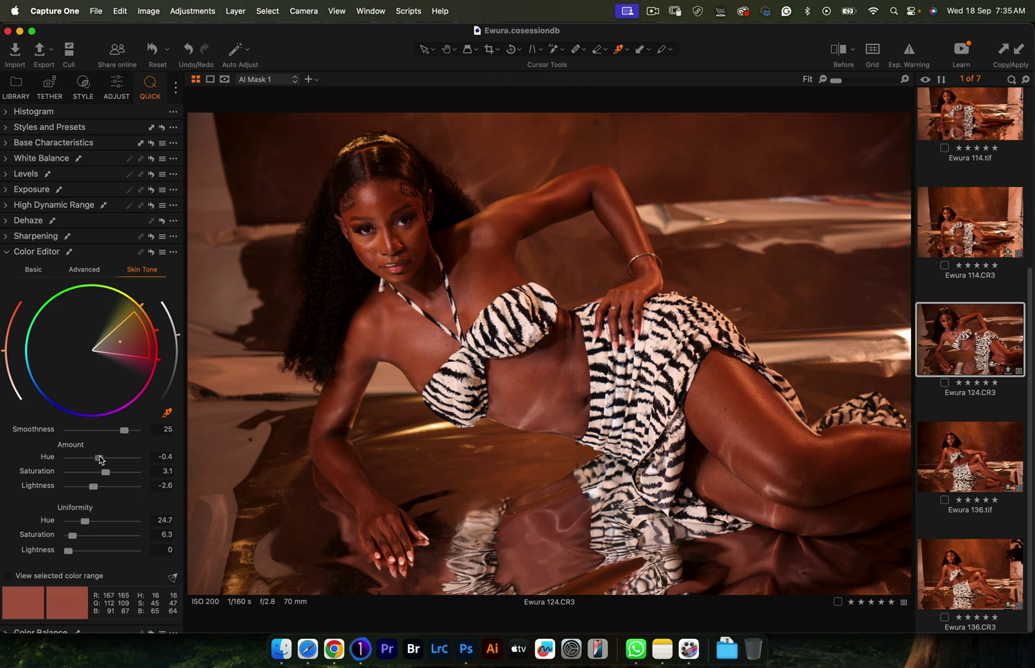
- Adjust the masked skin with an RGB curve, contrast 3 and saturation -5, and compare it with the original in a split view
click(37, 251)
click(24, 313)
click(31, 189)
key(y)
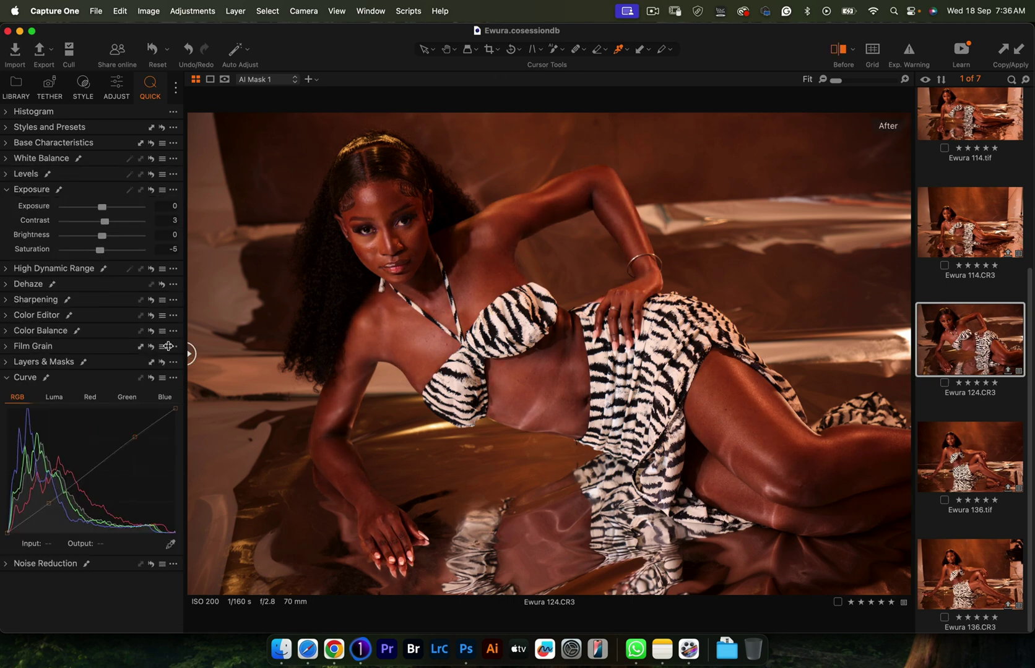
drag(187, 354, 328, 351)
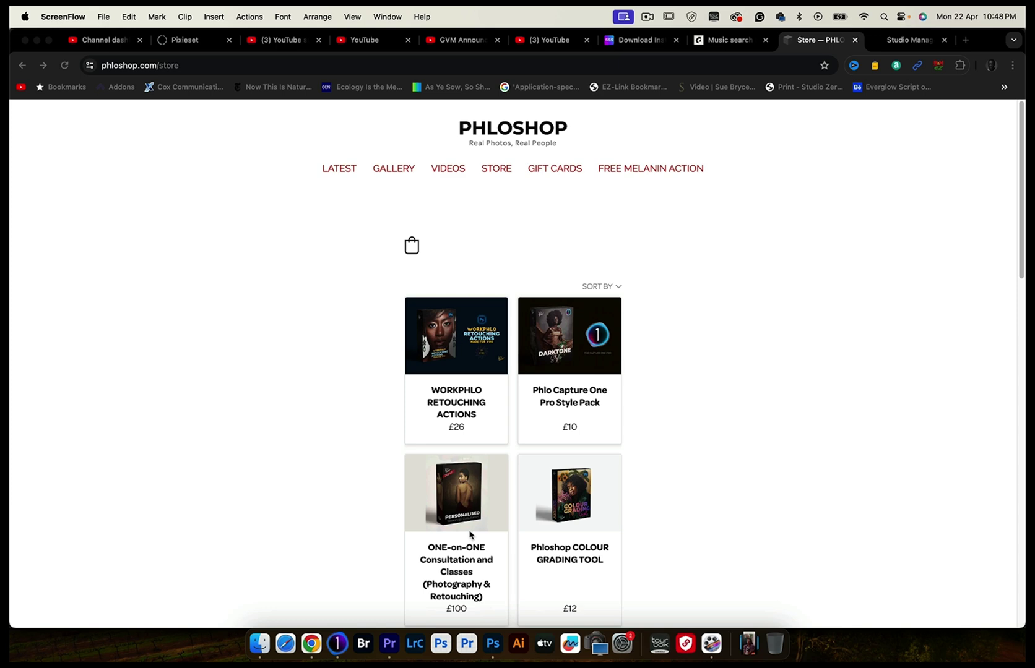
- Browse the product list on the PHLOSHOP store page
scroll(458, 506, down, 1)
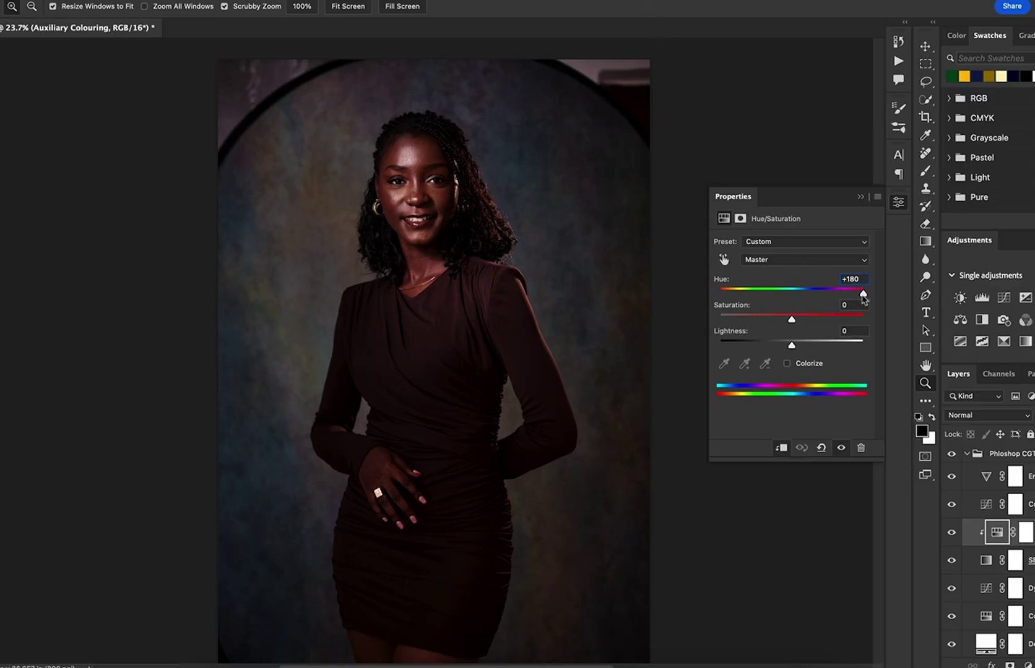
- In Photoshop, lower the master hue of the Hue/Saturation adjustment layer on the portrait
drag(863, 295, 672, 299)
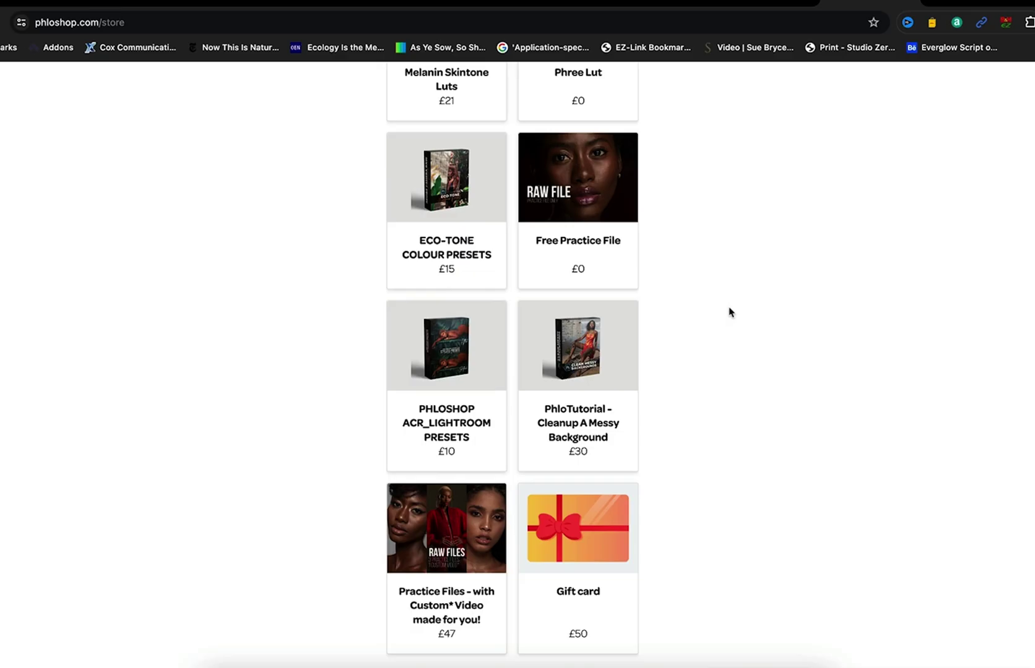
- Open the Gift card product in the PHLOSHOP web store and select the £100 amount
click(574, 536)
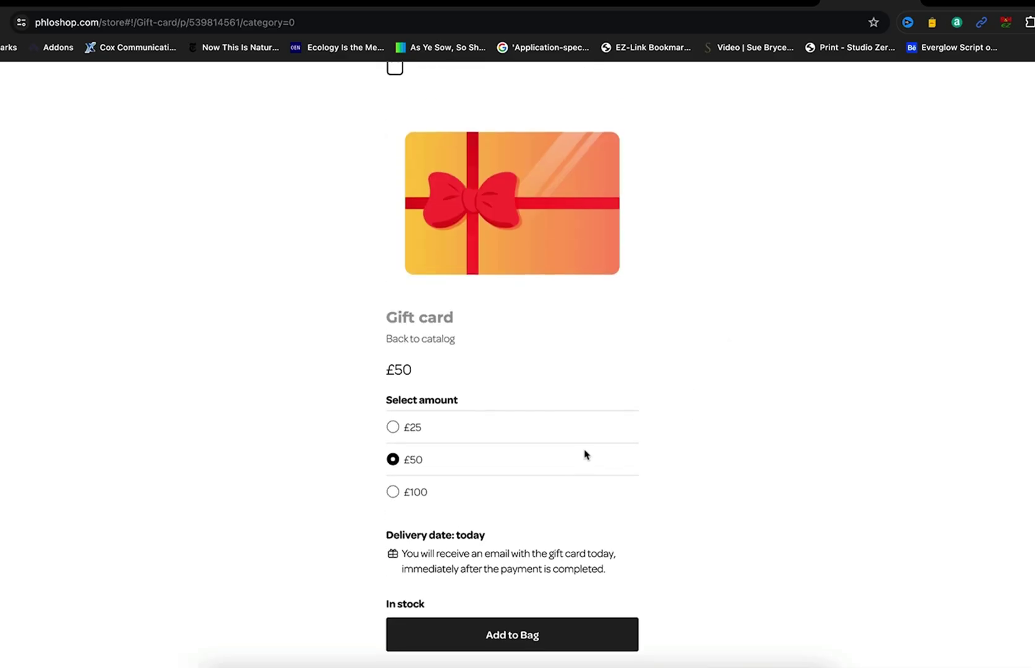
click(584, 455)
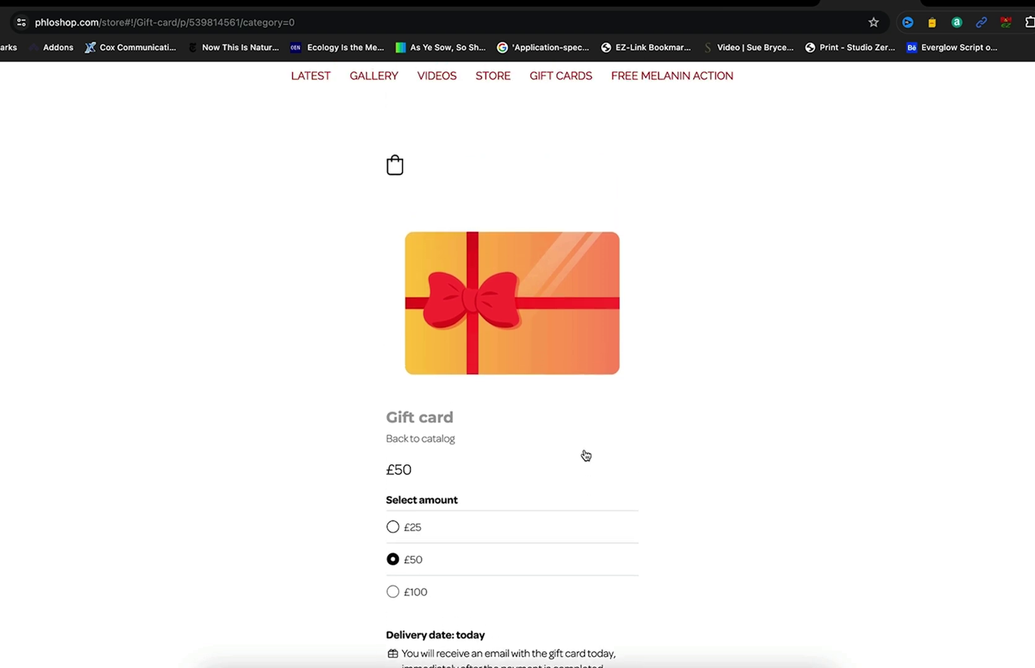
click(392, 561)
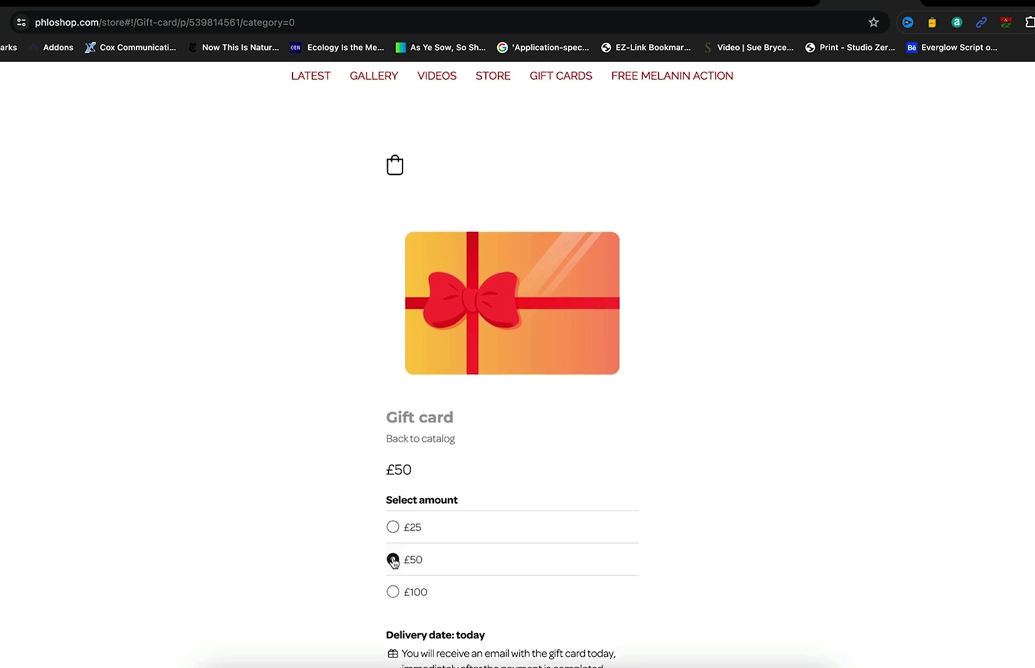
click(392, 592)
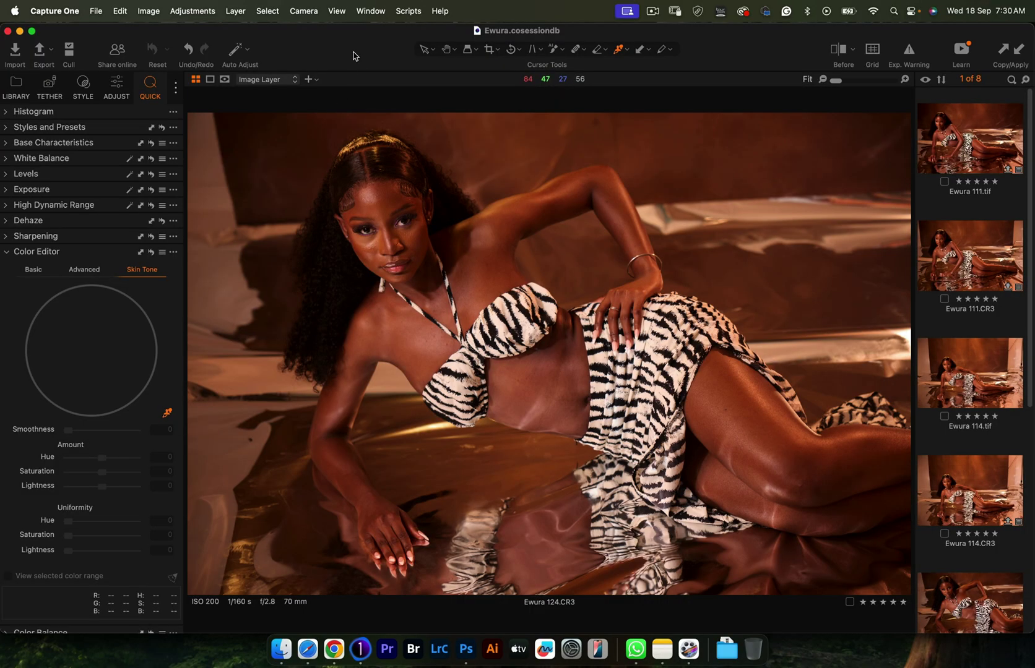
- Compare the retouched 111.tif and 136.tif photos with their CR3 raw originals in Capture One
click(943, 140)
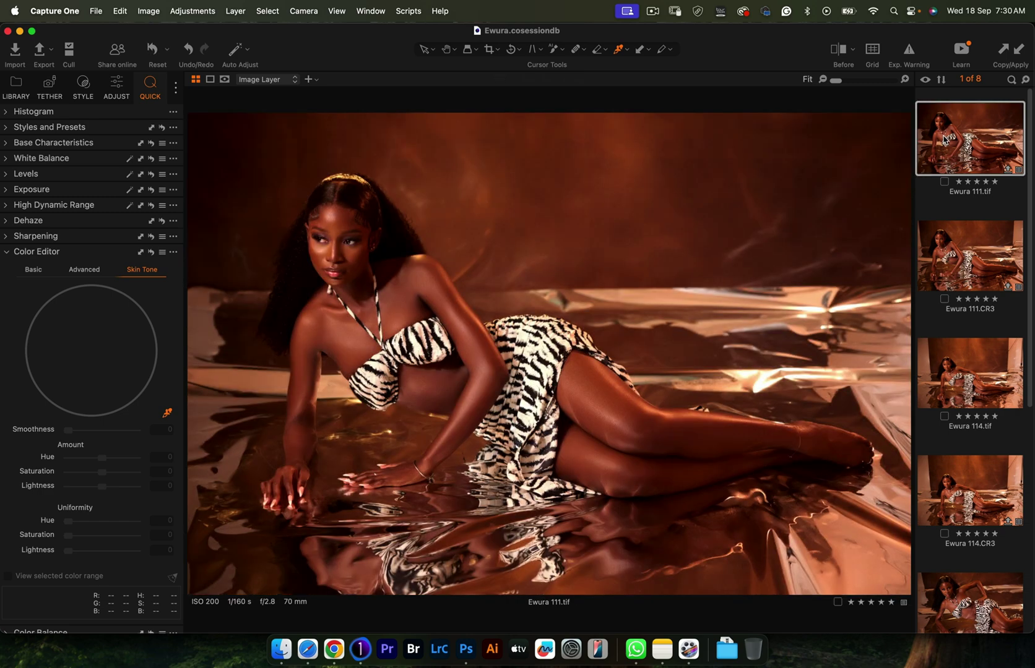
click(955, 260)
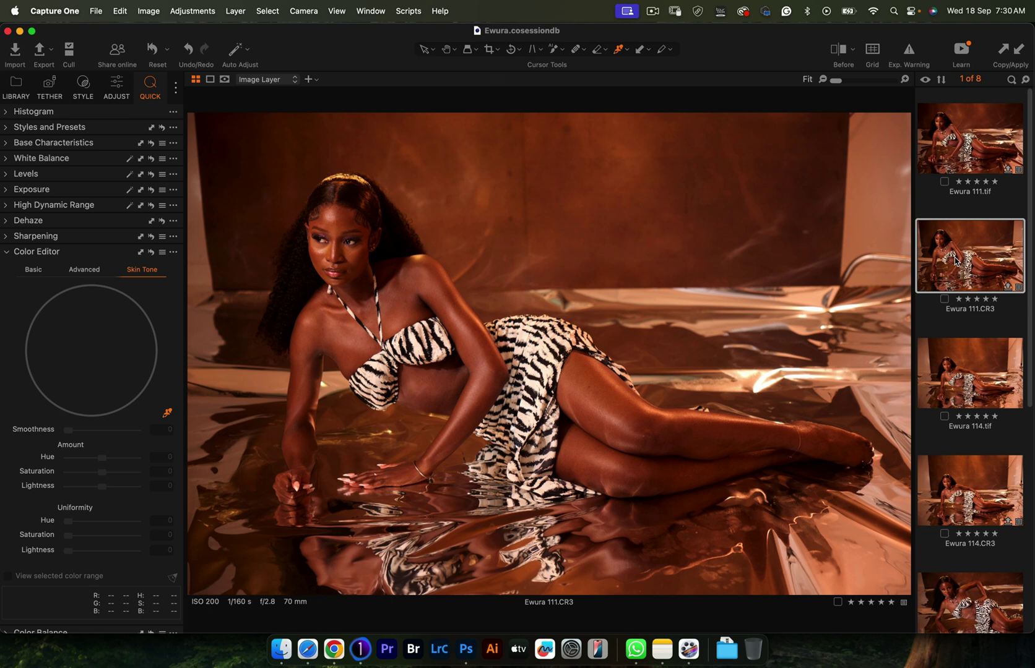
click(972, 137)
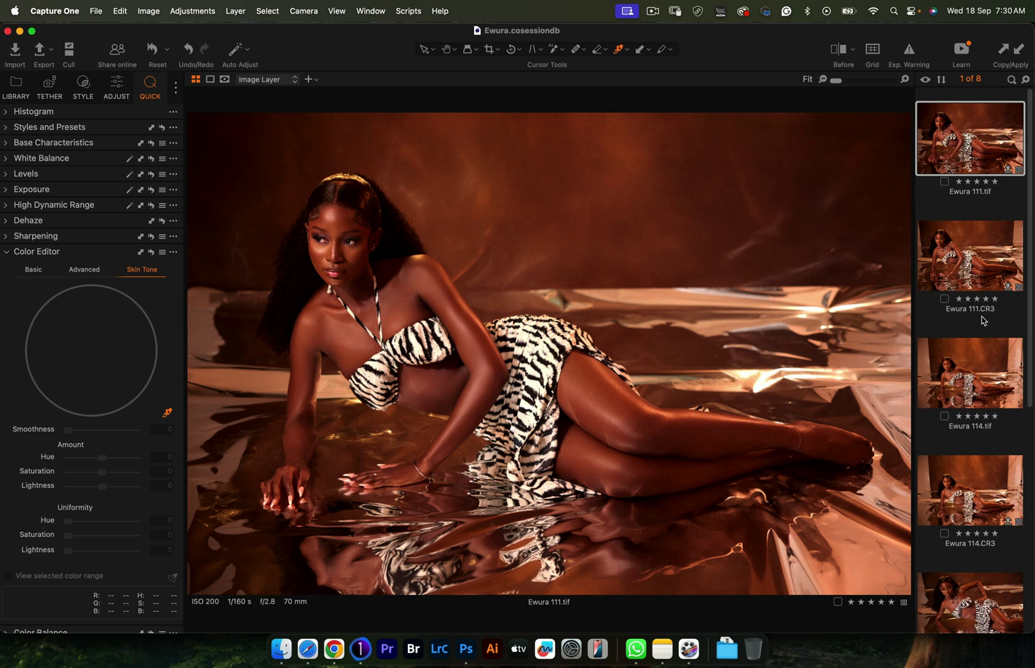
scroll(963, 480, down, 5)
scroll(961, 479, down, 3)
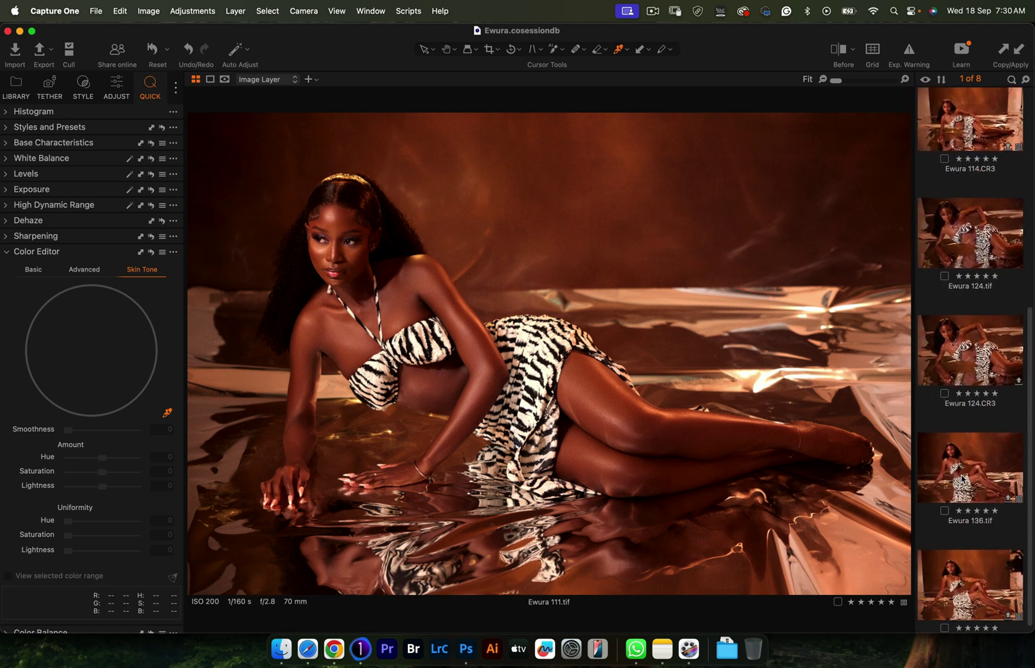
click(962, 475)
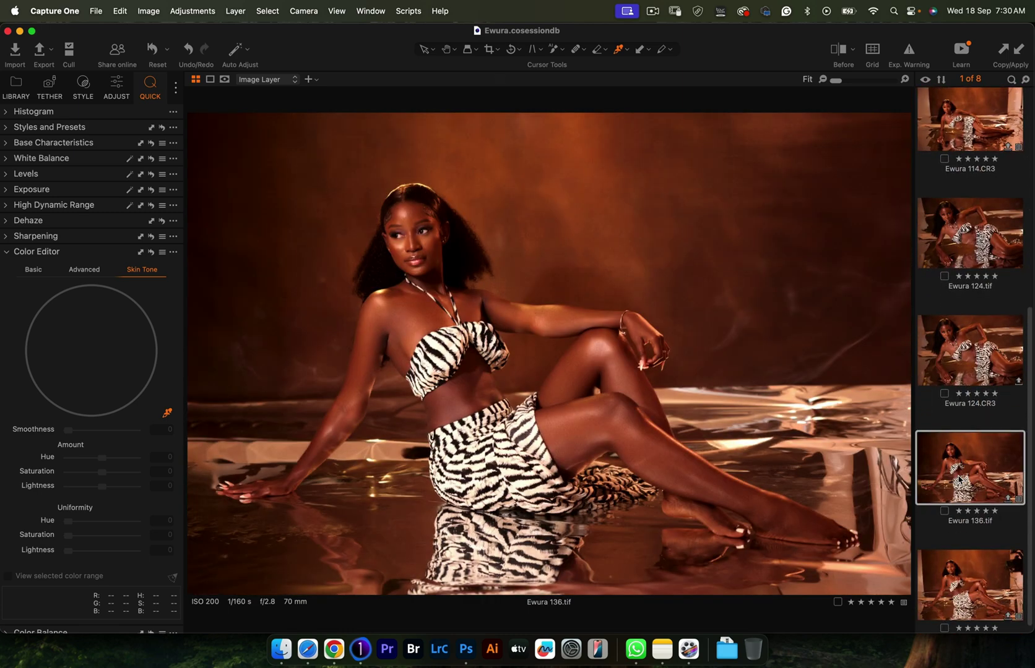
click(954, 591)
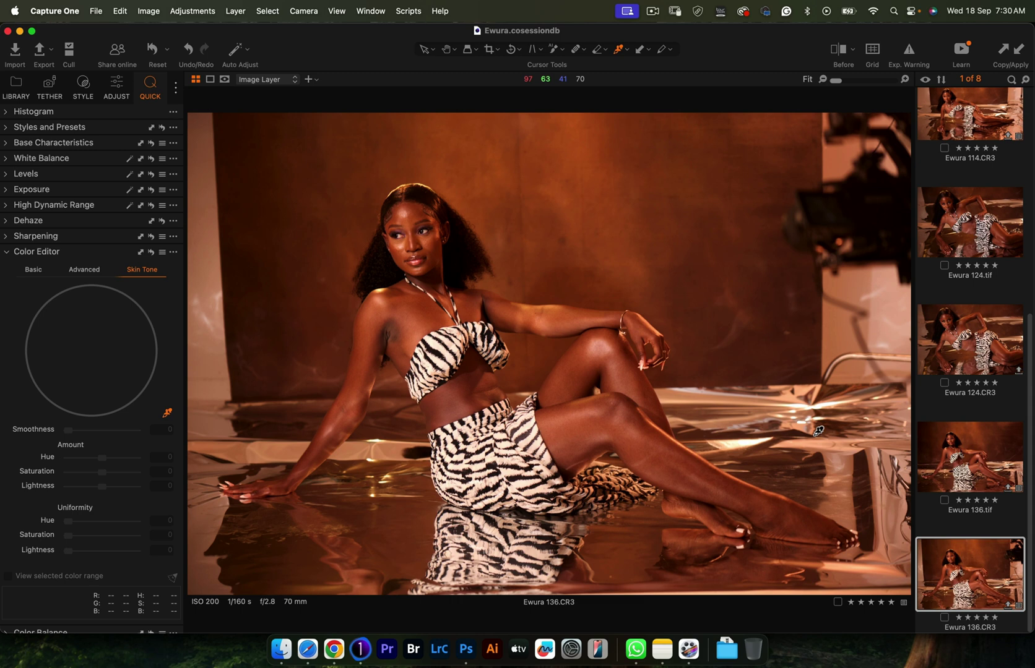
click(975, 463)
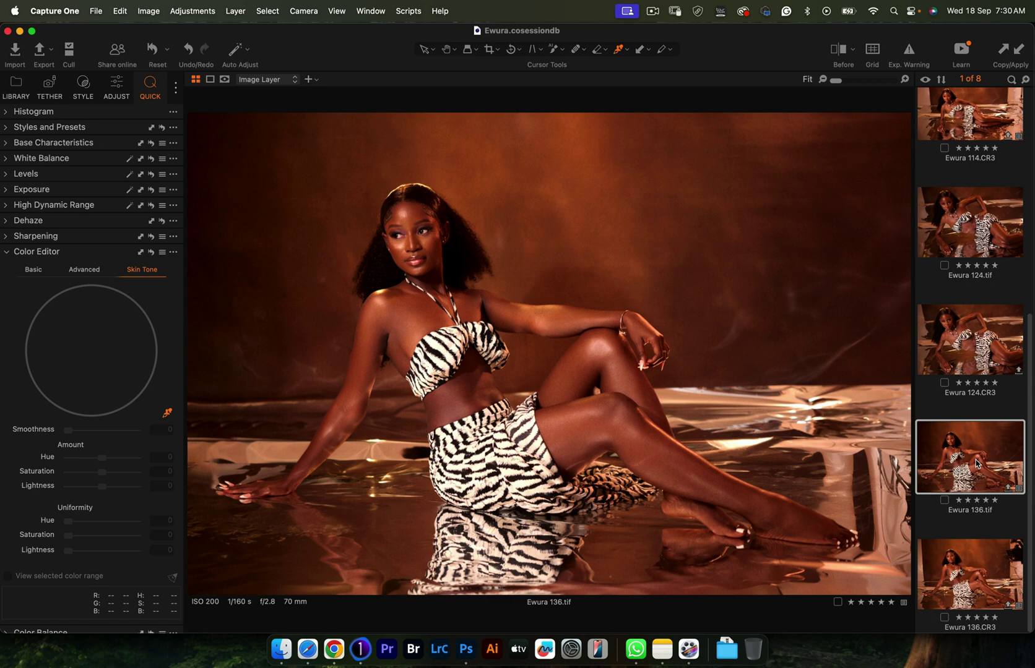
- Select the 124.CR3 photo and reduce its sharpening to amount 0, radius 0.2 and threshold 0
click(973, 322)
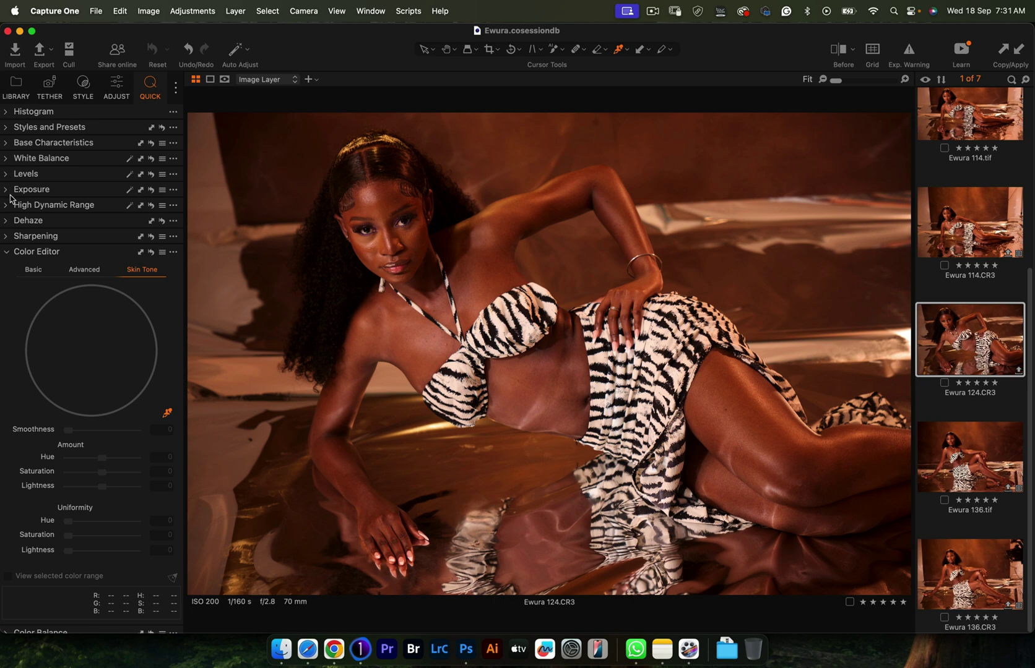
click(5, 238)
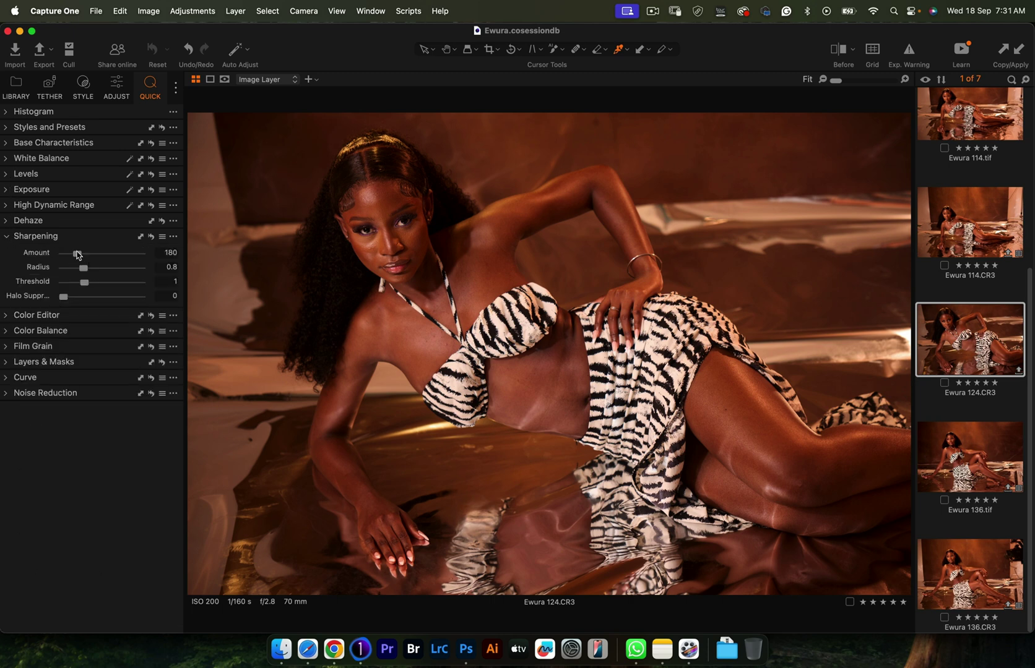
drag(82, 282, 20, 296)
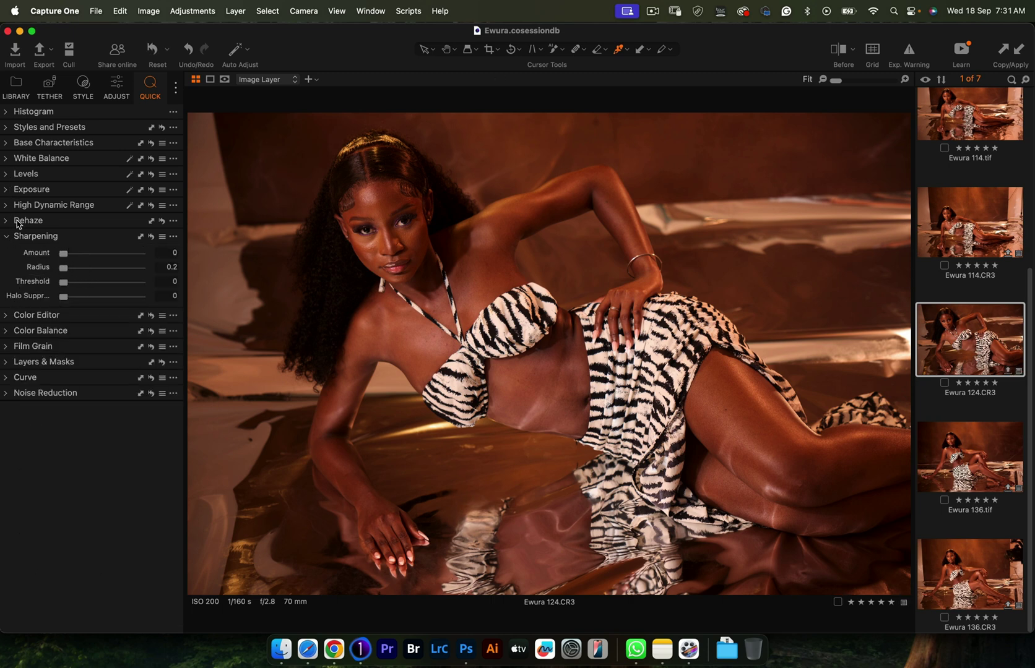
- Try sampling the white balance from the photo, undo the pick, and set the white balance Kelvin to 4906
mouse_move(18, 224)
click(6, 161)
click(171, 178)
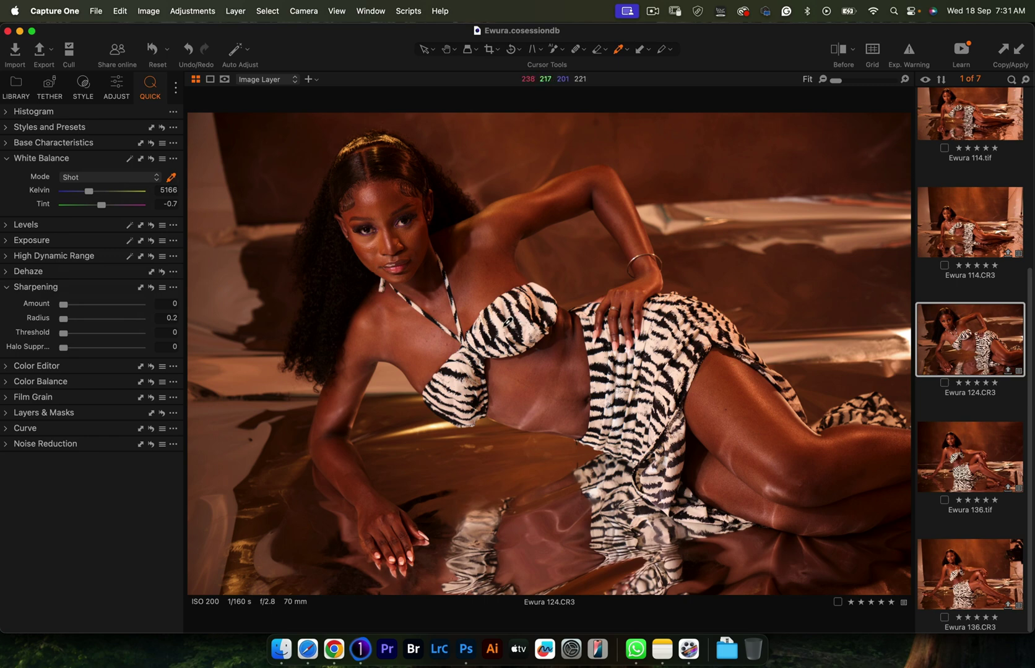
click(507, 323)
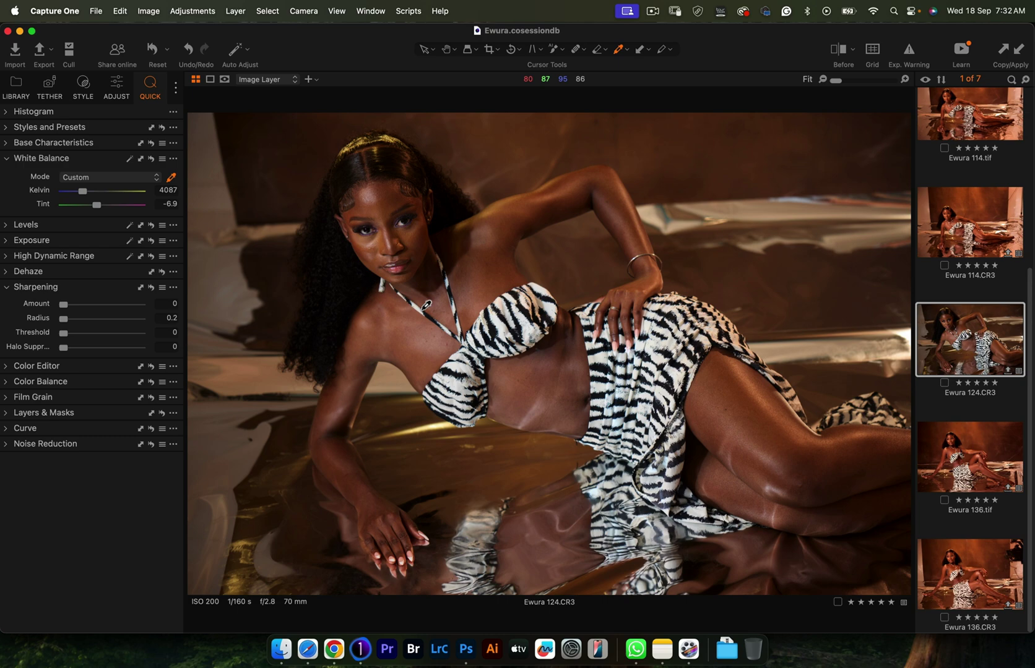
key(super+z)
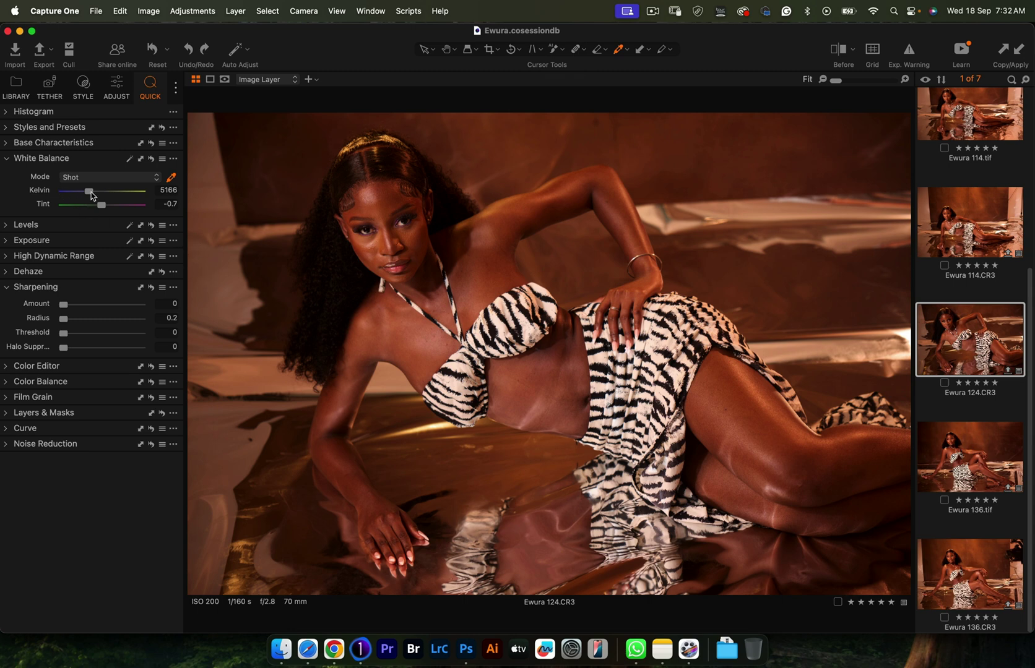
drag(88, 194, 104, 207)
- Create an AI mask layer over the model's visible skin and check its coverage with the mask overlay
click(6, 413)
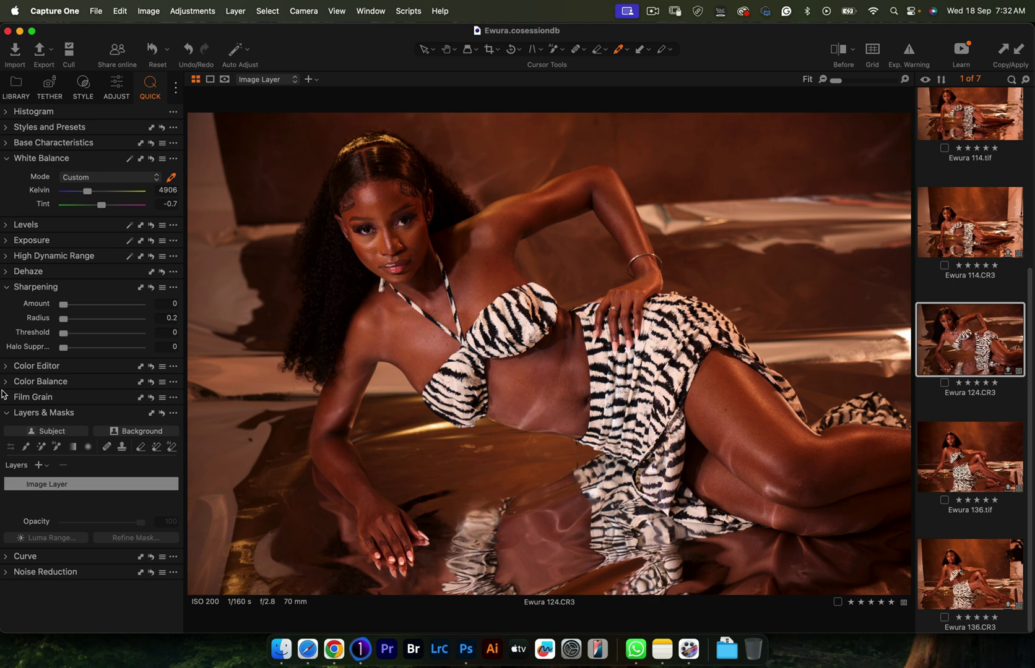
click(57, 447)
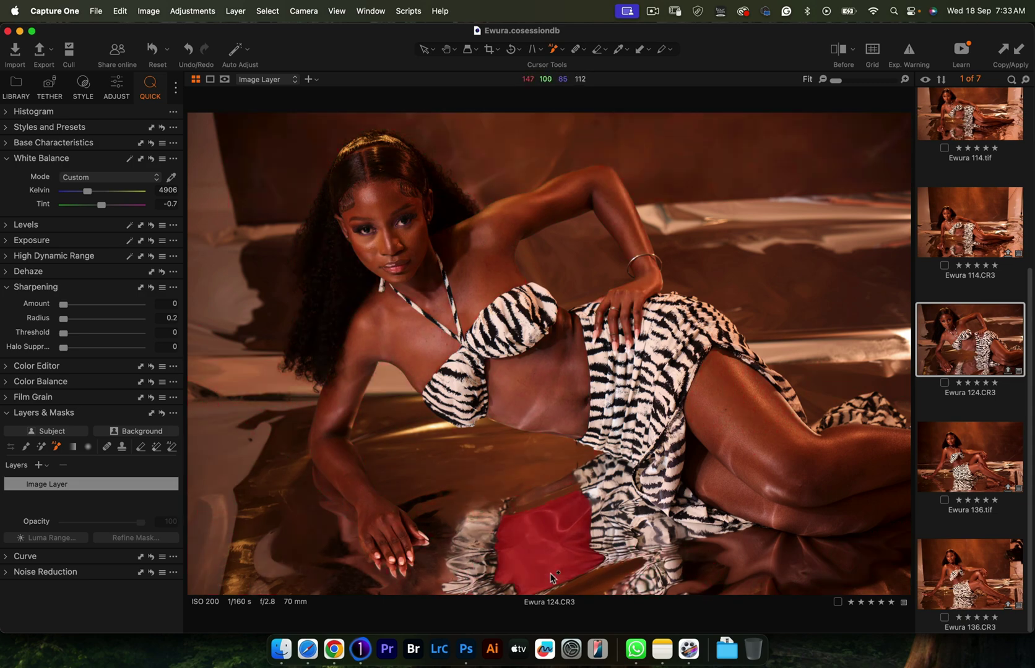
click(388, 320)
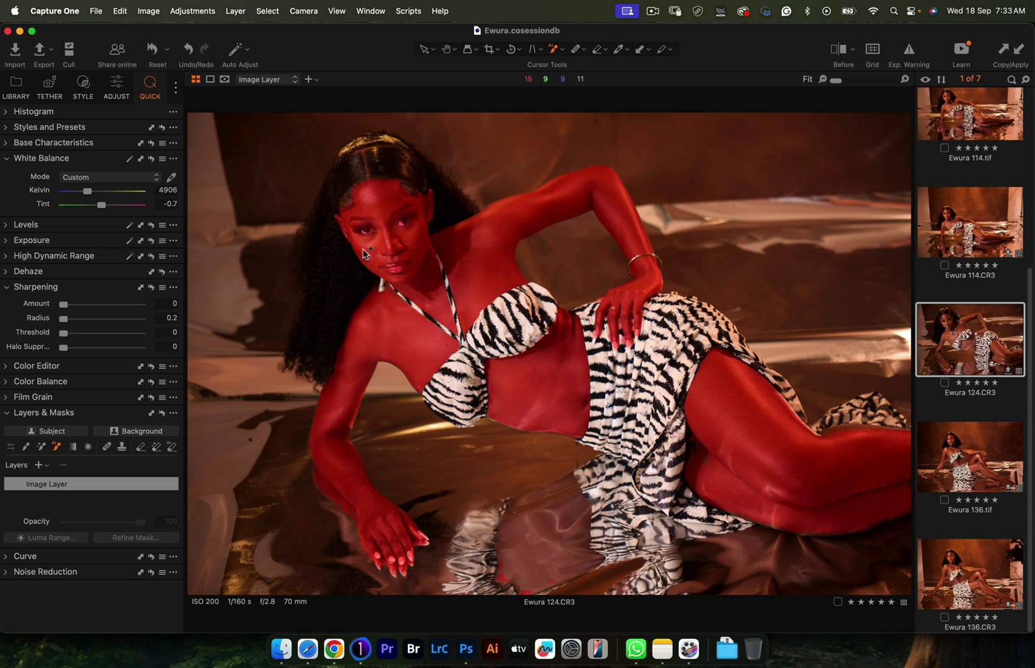
key(m)
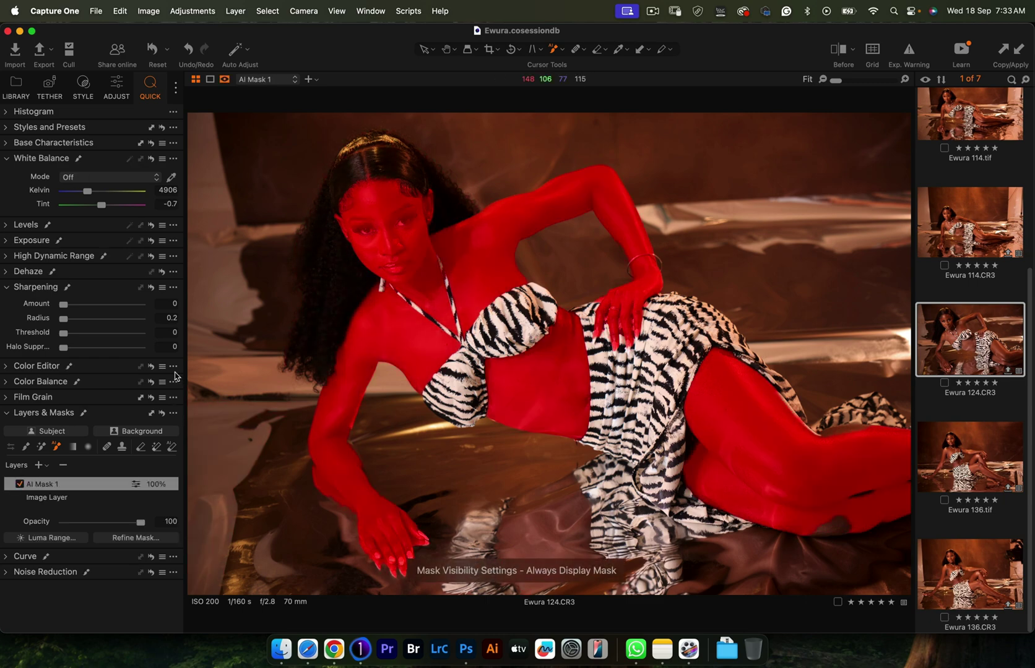
alt+click(276, 378)
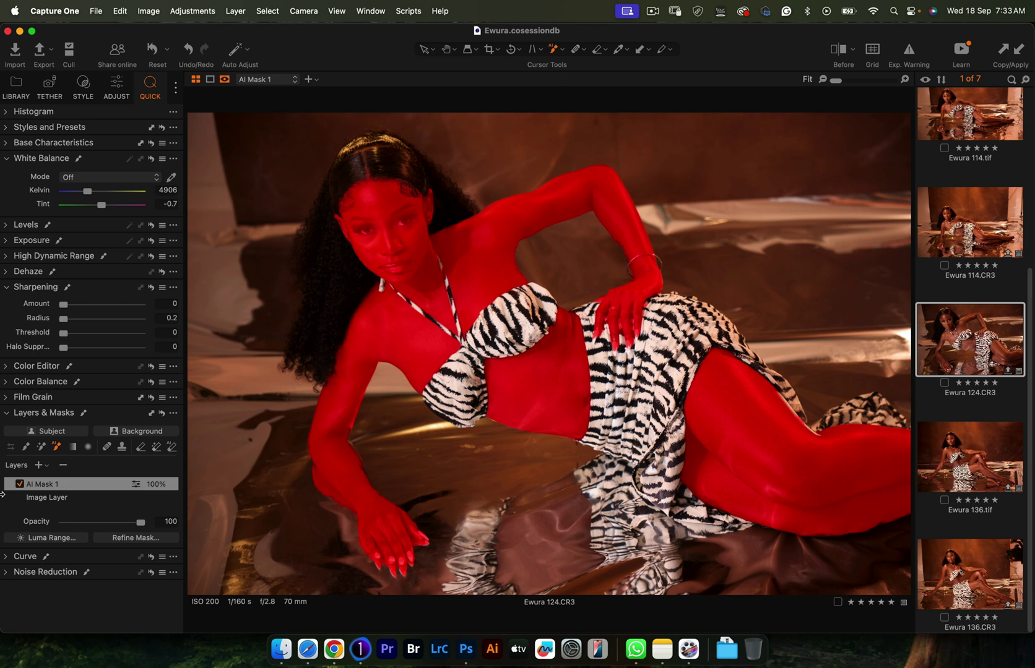
key(m)
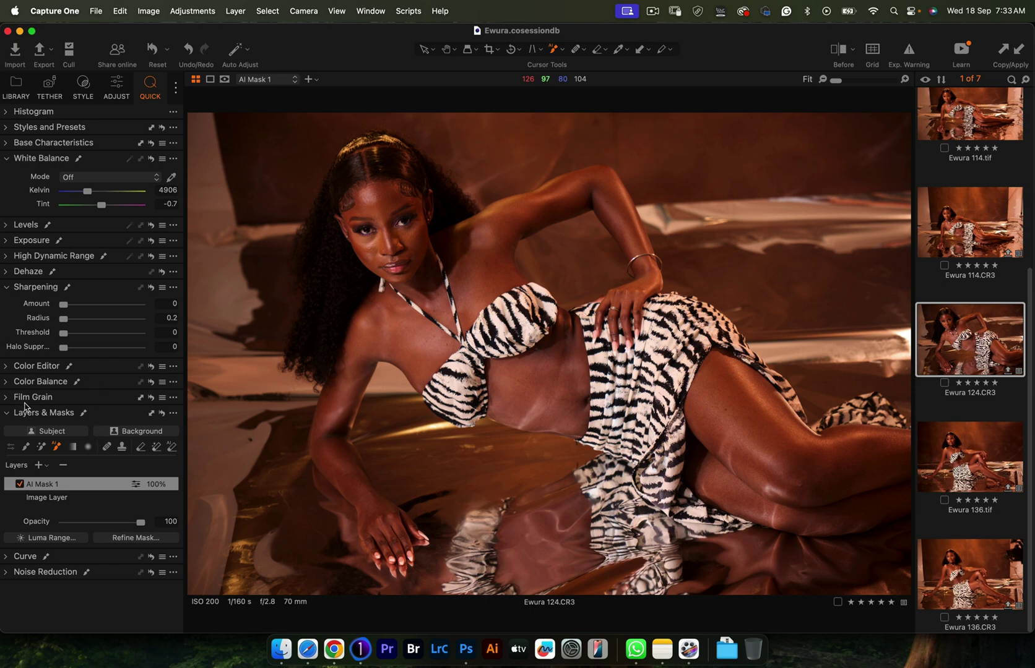
- Sample the model's chest skin in the Skin Tone Color Editor and set amount saturation to 3.1 and uniformity hue to 24.7
click(5, 367)
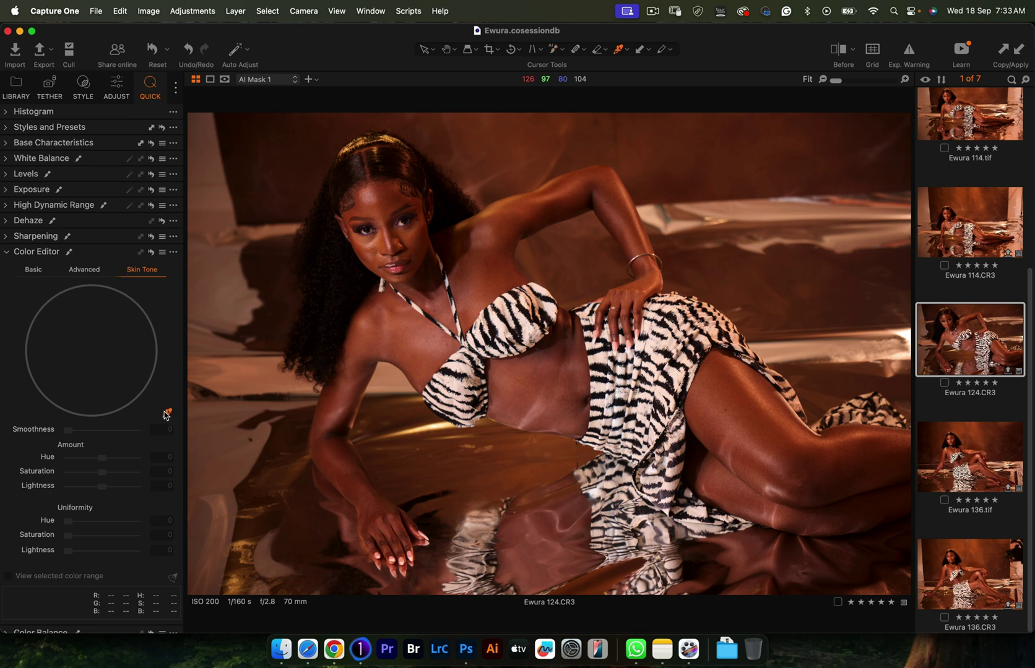
click(476, 293)
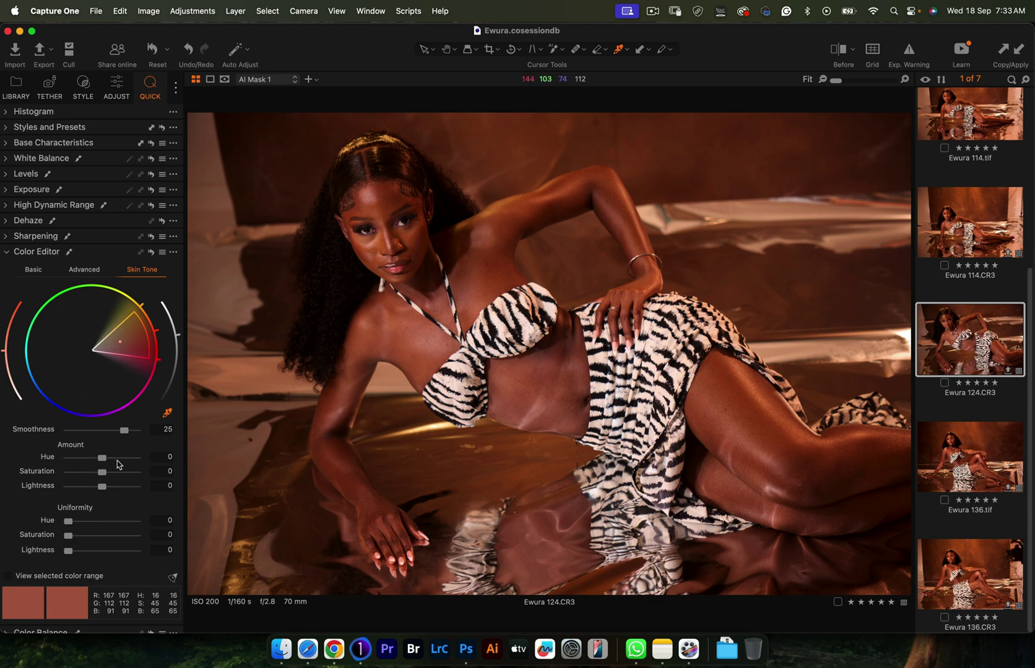
drag(103, 472, 11, 482)
drag(57, 469, 103, 474)
drag(71, 526, 85, 525)
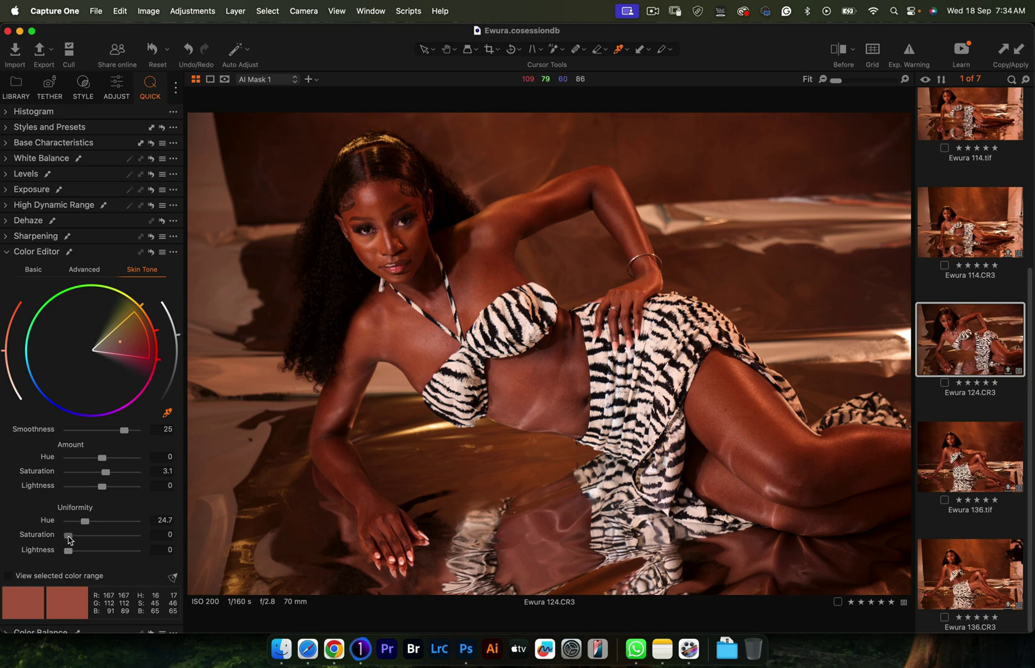
- Set the skin tone's uniformity saturation to 6.3, lightness amount to -2.6 and hue amount to -0.4
drag(68, 537, 11, 567)
drag(102, 485, 188, 476)
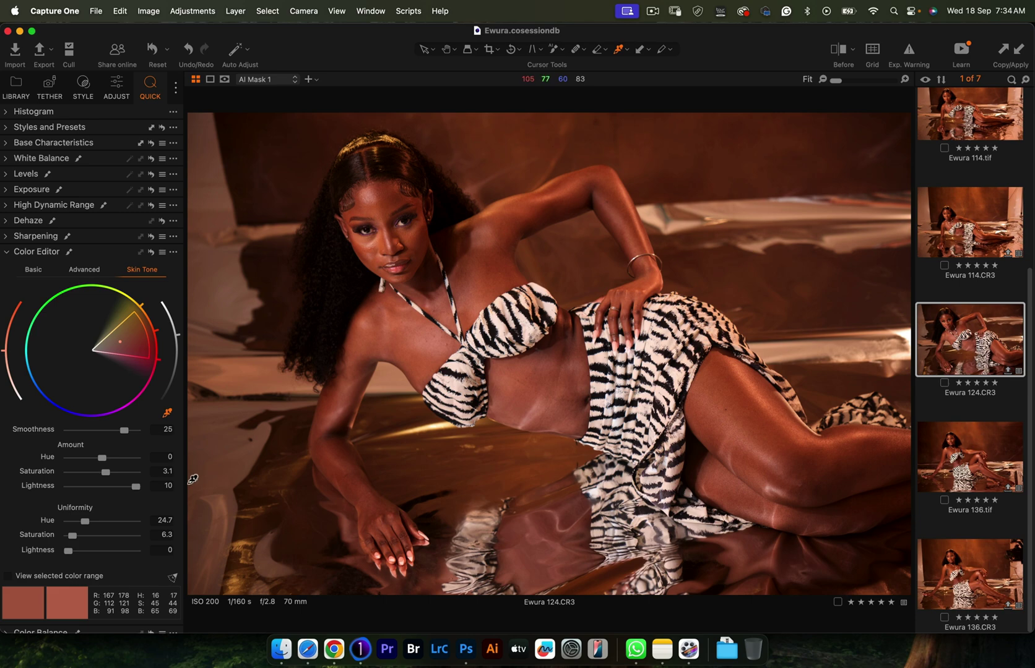
drag(136, 487, 95, 491)
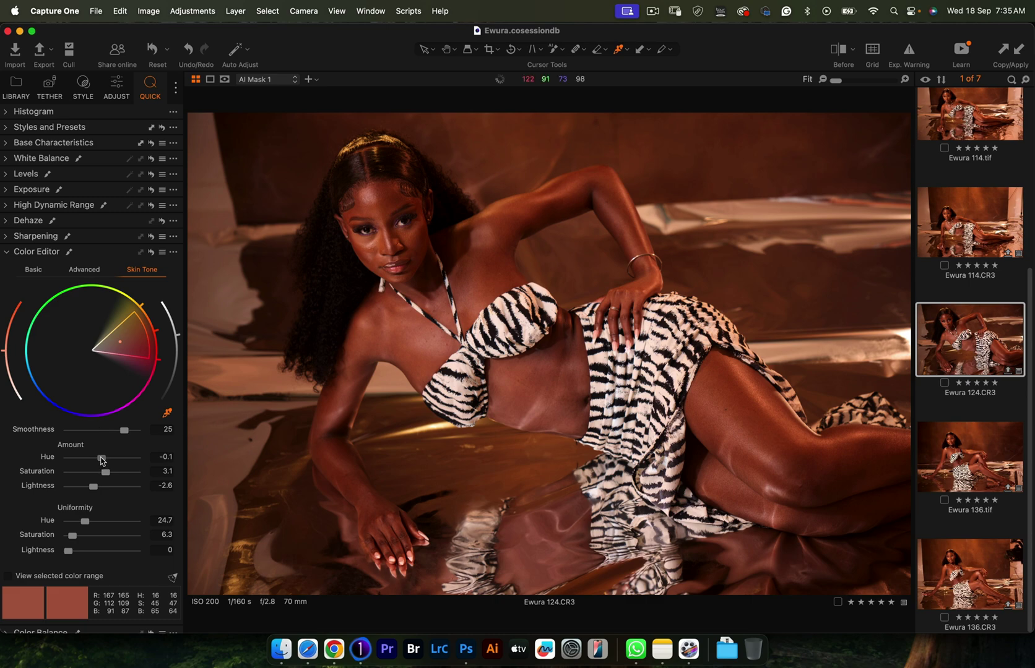
drag(102, 458, 47, 462)
drag(70, 458, 154, 457)
drag(136, 457, 101, 460)
drag(98, 458, 100, 458)
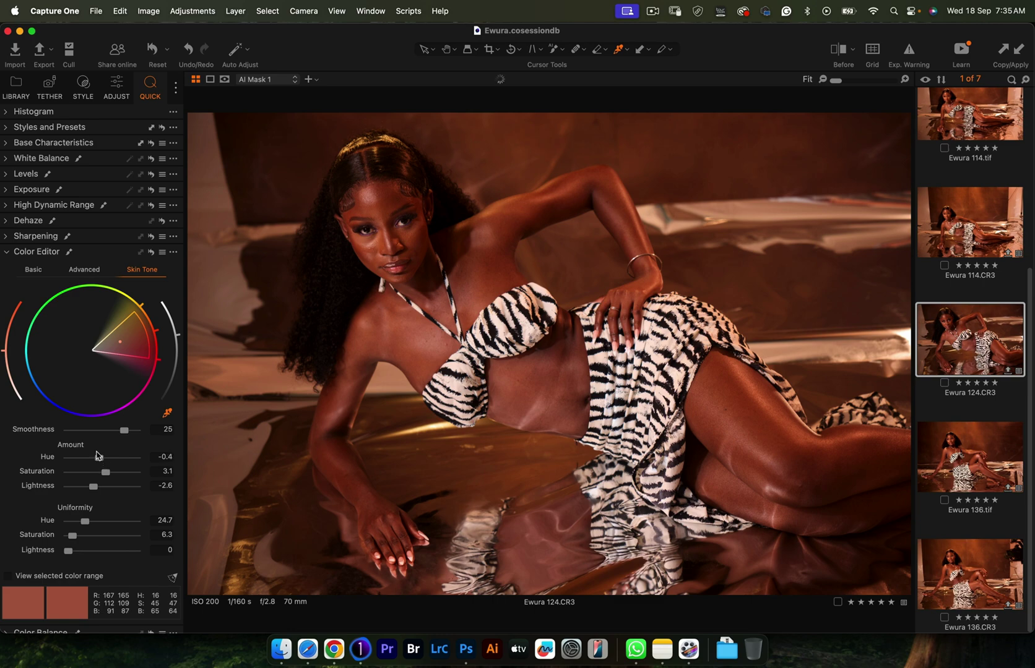
- Add a shadow and a highlight point to the mask layer's RGB curve, and set contrast to 3 and saturation to -5
click(7, 253)
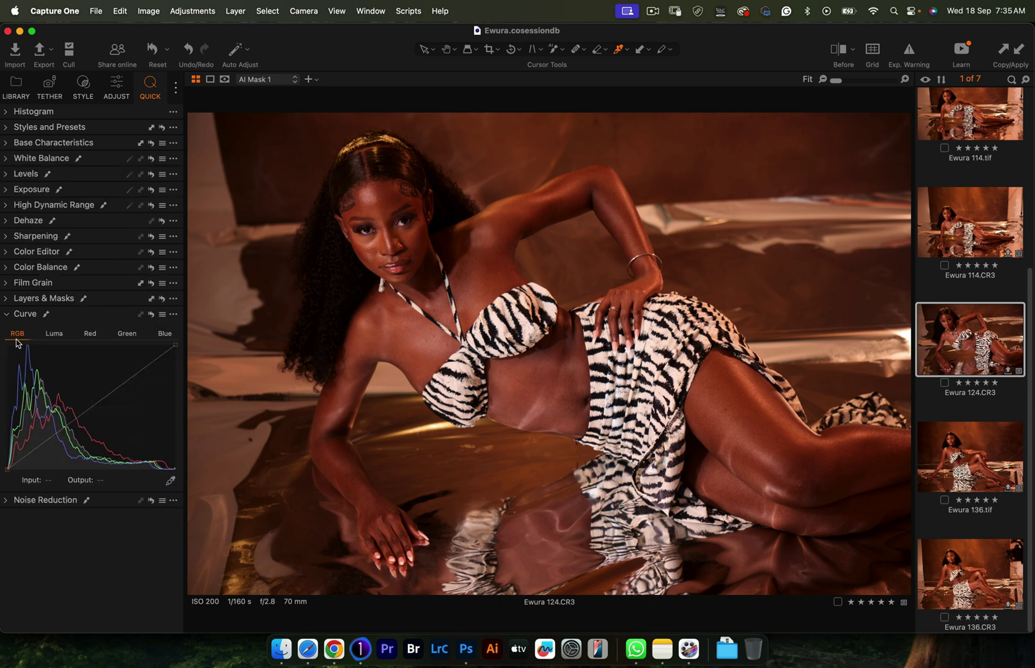
click(49, 441)
click(134, 376)
drag(135, 377, 134, 373)
click(7, 190)
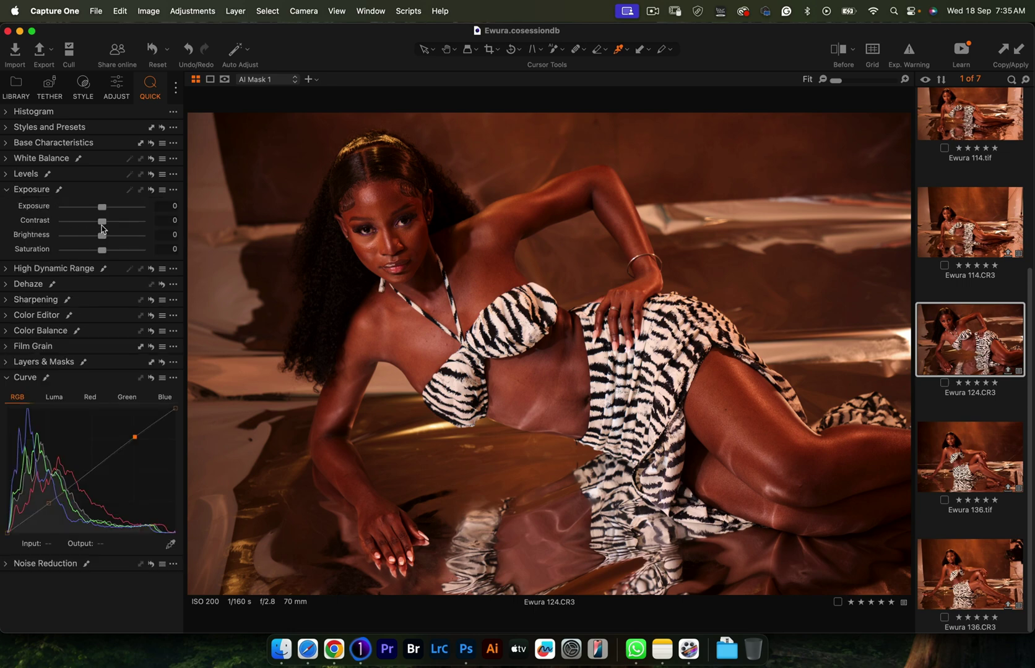
drag(101, 221, 100, 252)
- Compare the photo before and after the adjustments in a split view, moving the divider across the model
click(839, 53)
drag(549, 354, 634, 354)
drag(634, 396, 455, 372)
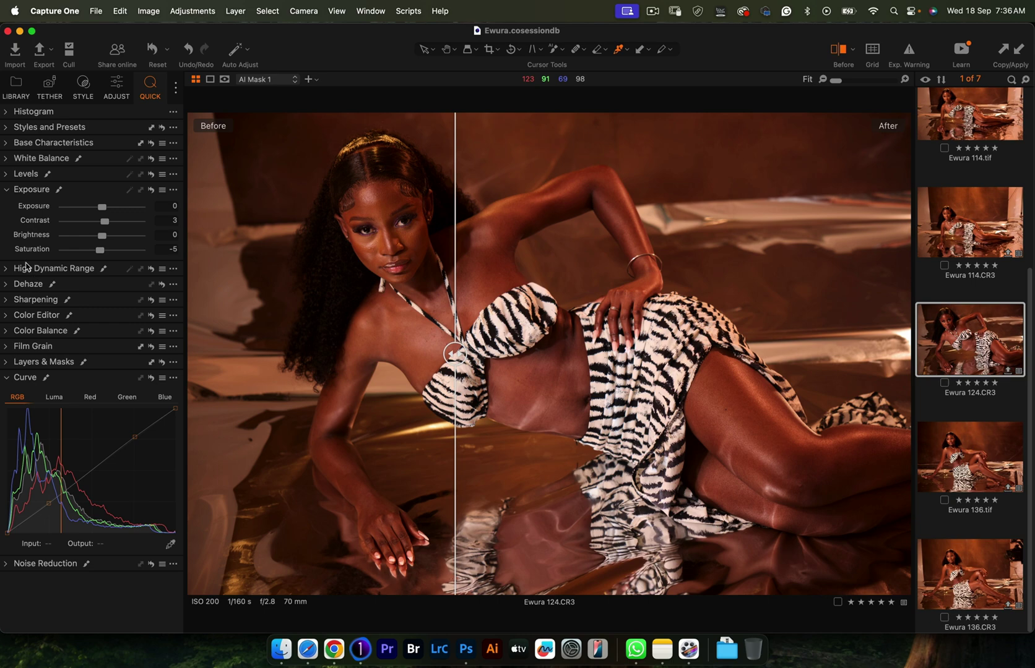
- Send the 124.CR3 photo to Adobe Photoshop 2024 as a 16-bit uncompressed TIFF with the Adobe RGB (1998) profile at 300 px/in
right_click(963, 349)
mouse_move(832, 278)
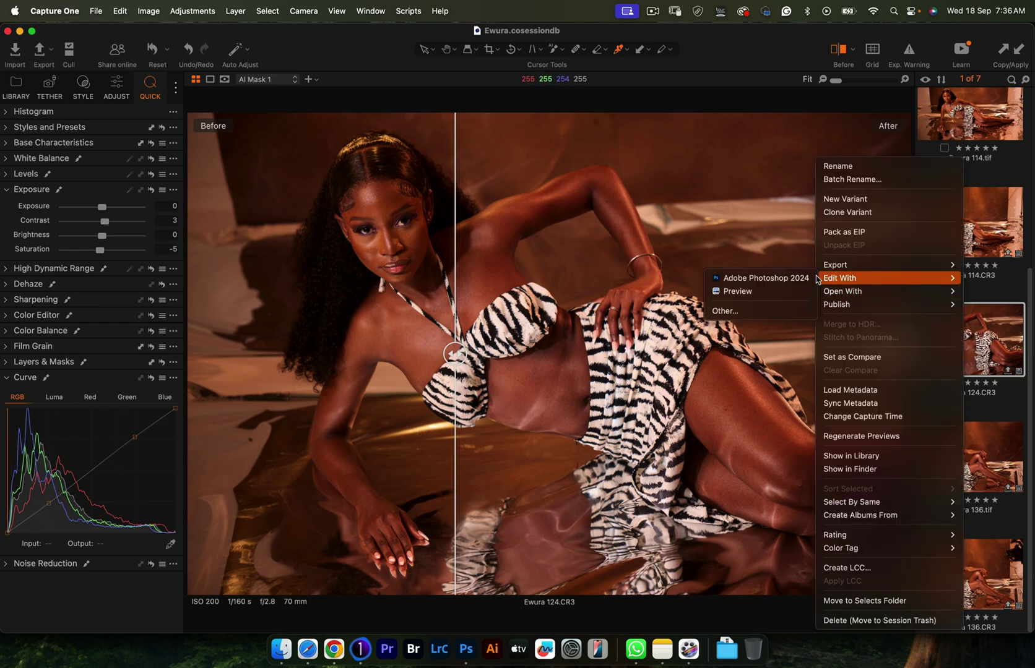
click(787, 280)
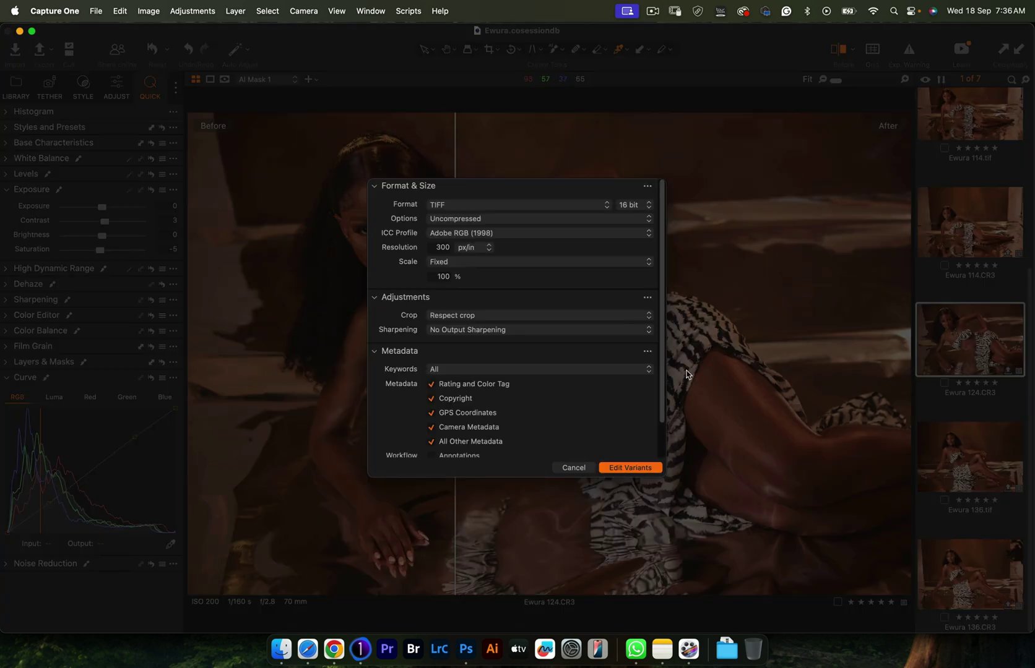
click(608, 470)
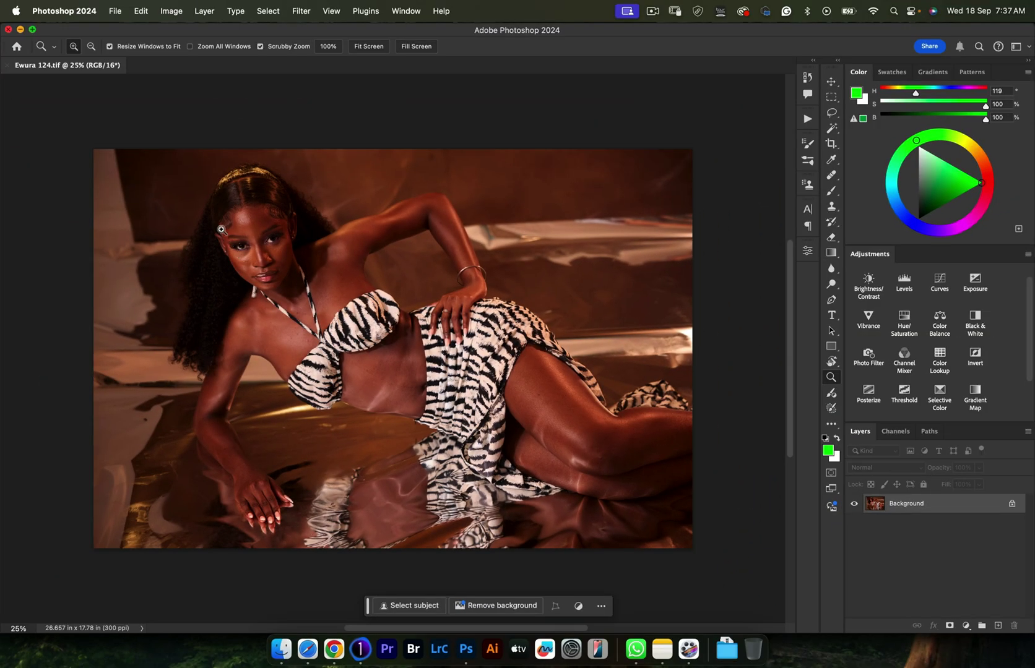
- Add an empty layer and brush a green loop around the backdrop's upper-left corner and a horizontal line across the photo
mouse_move(295, 291)
mouse_down()
mouse_move(315, 288)
mouse_move(290, 286)
mouse_move(301, 280)
mouse_up()
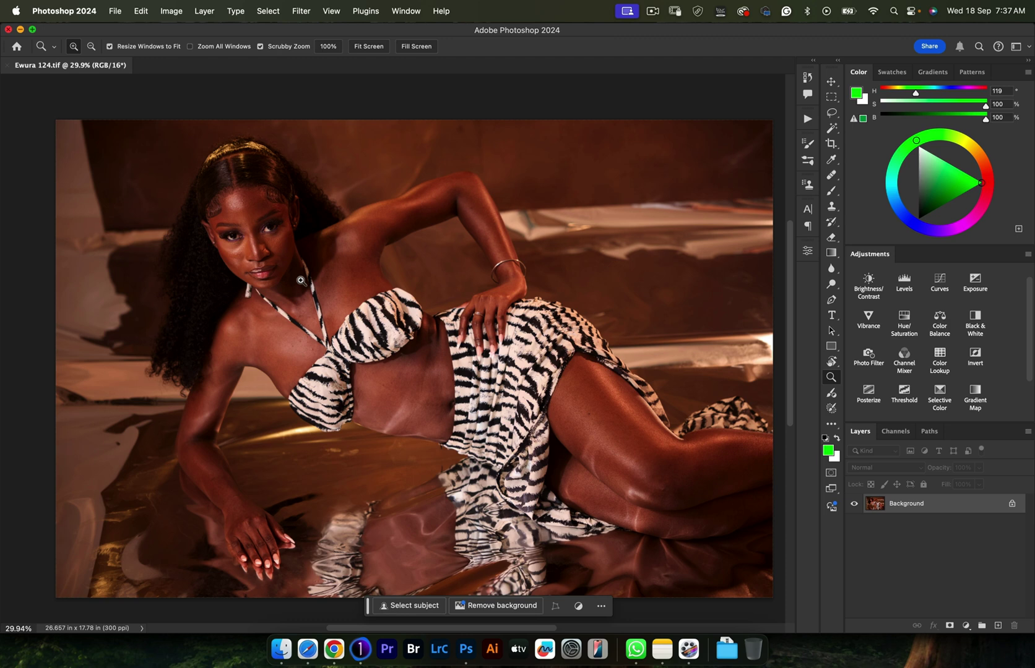
drag(347, 323, 338, 321)
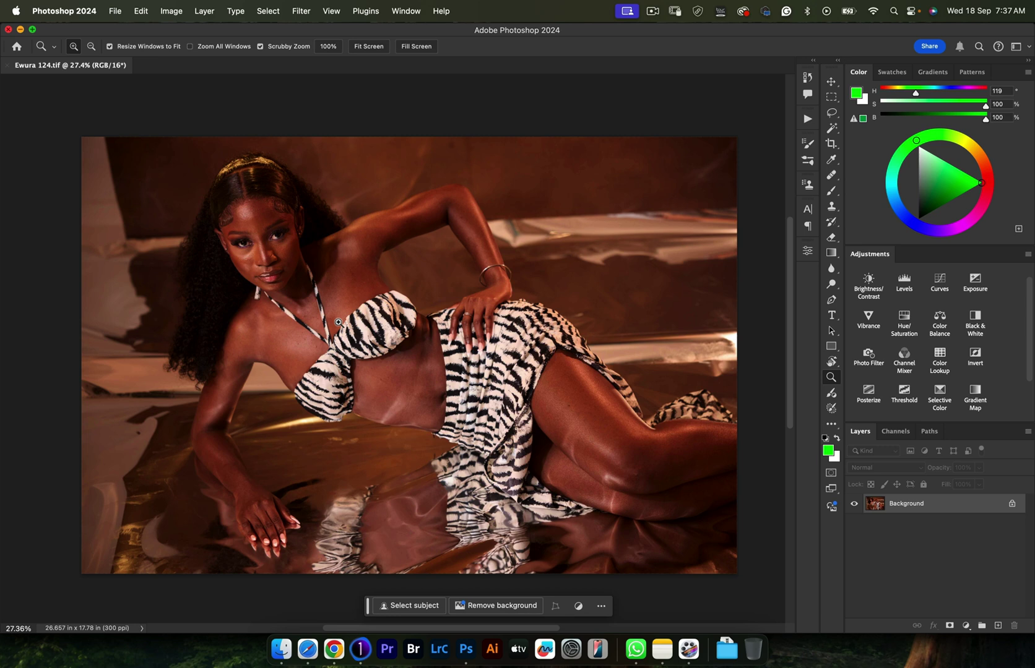
click(997, 626)
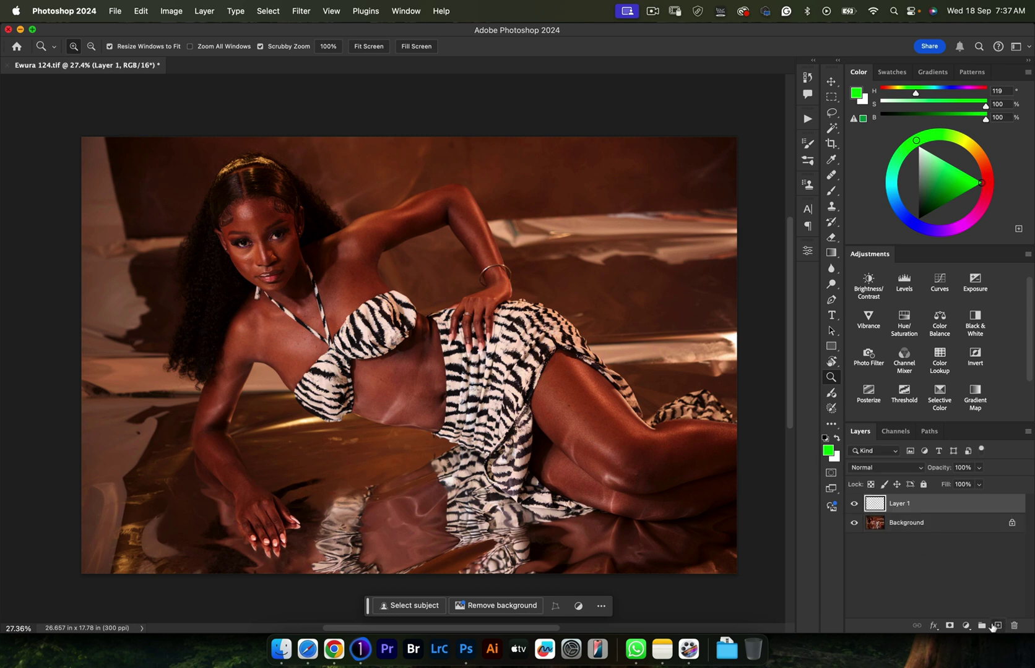
key(b)
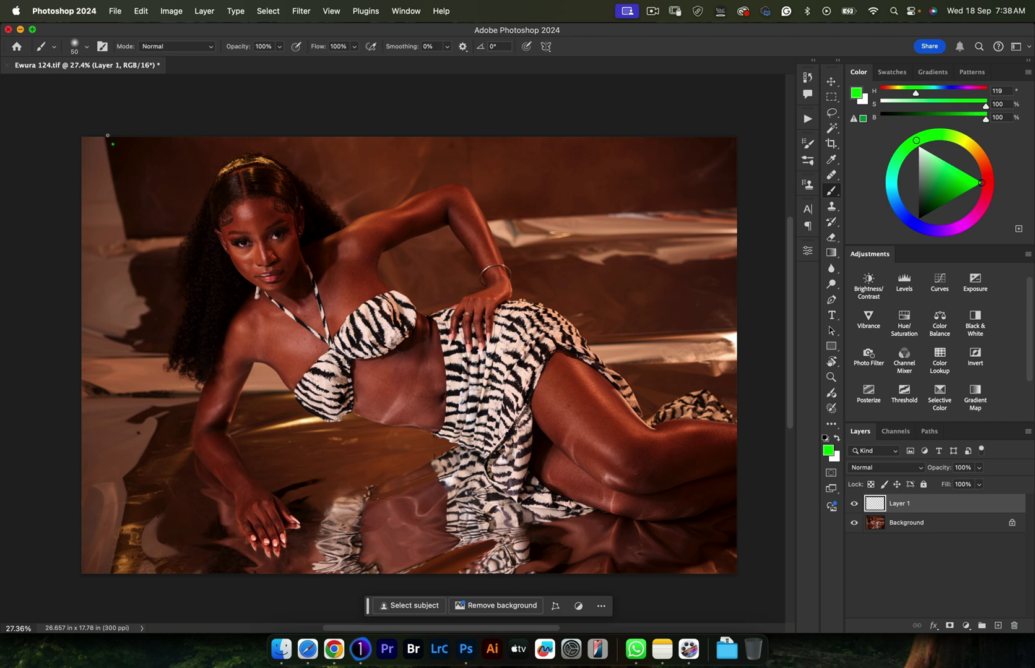
mouse_move(108, 135)
mouse_down()
mouse_move(76, 153)
mouse_move(65, 207)
mouse_move(87, 252)
mouse_move(131, 248)
mouse_move(148, 200)
mouse_move(133, 147)
mouse_move(93, 136)
mouse_up()
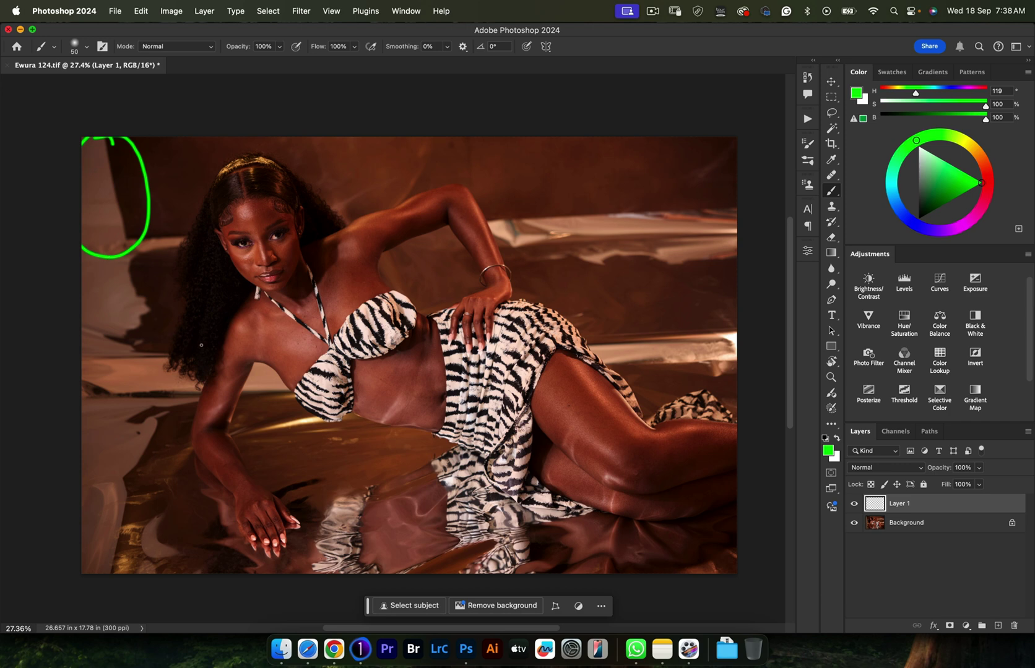
drag(83, 235, 754, 239)
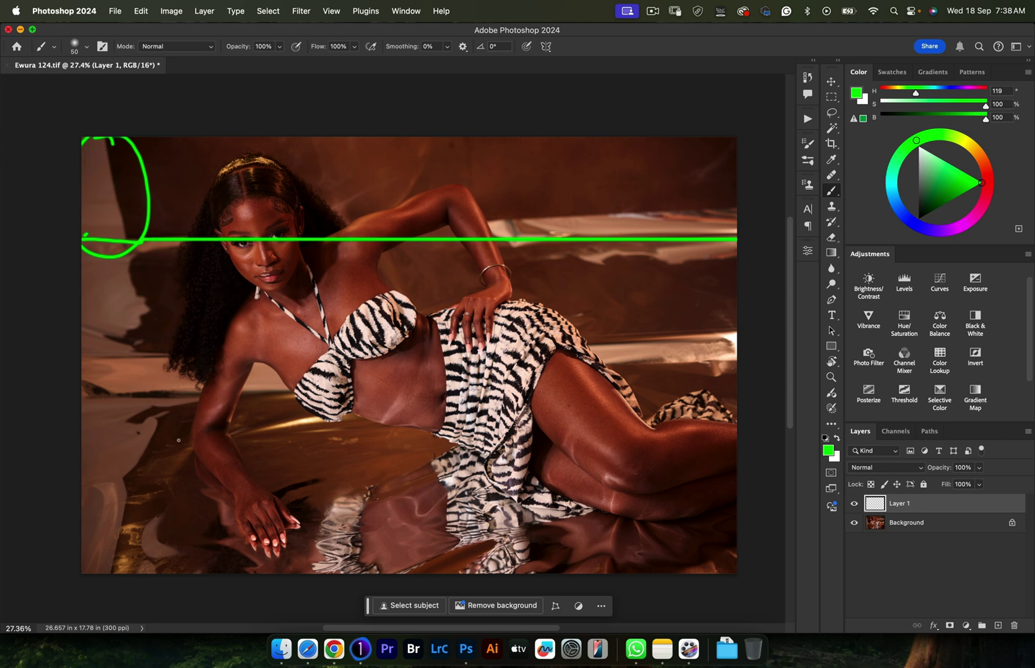
- Mark flaws in the backdrop and foil around the model with green brush dots, strokes and two small circles
drag(135, 434, 139, 427)
click(454, 144)
drag(469, 143, 469, 187)
drag(580, 314, 594, 310)
mouse_move(716, 308)
mouse_down()
mouse_move(727, 289)
mouse_move(718, 269)
mouse_up()
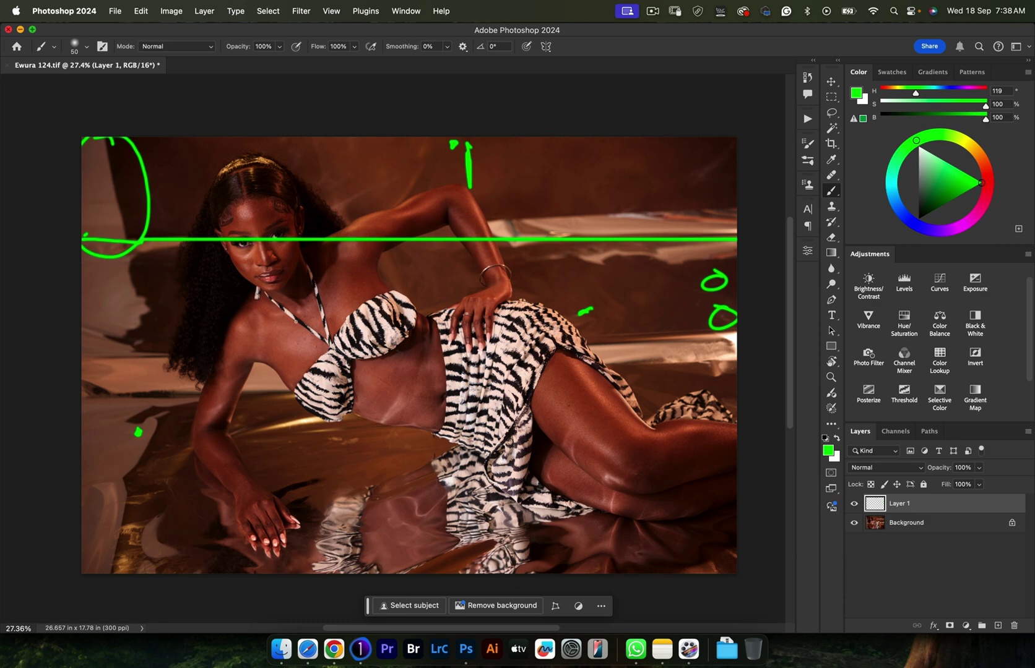
- Mark blemishes on the model's chest with six green brush dots on Layer 1
scroll(371, 297, up, 10)
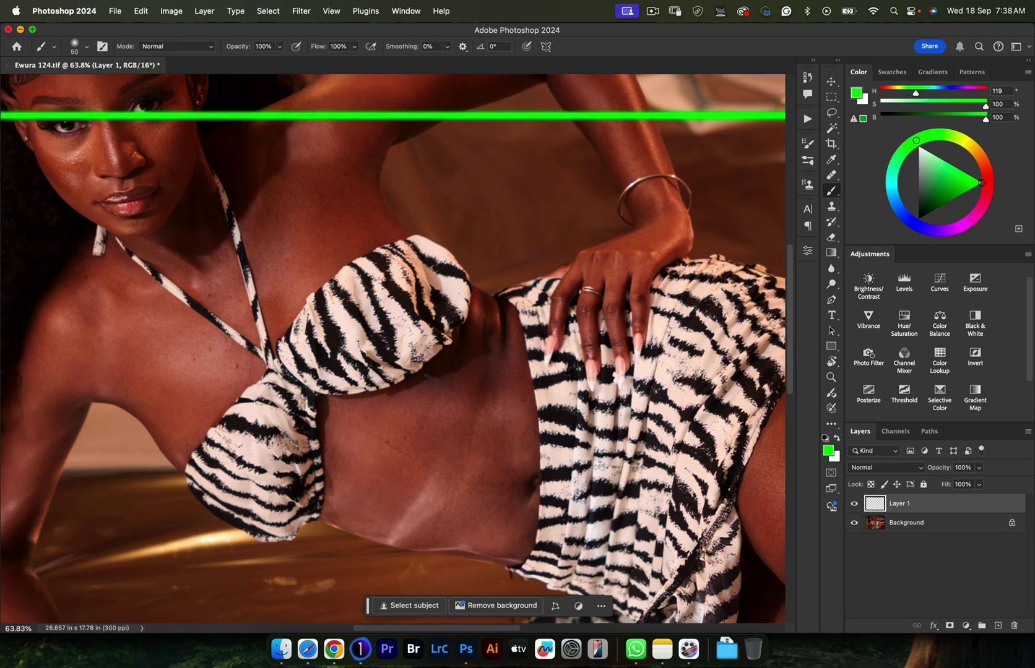
scroll(293, 321, up, 3)
scroll(292, 321, left, 2)
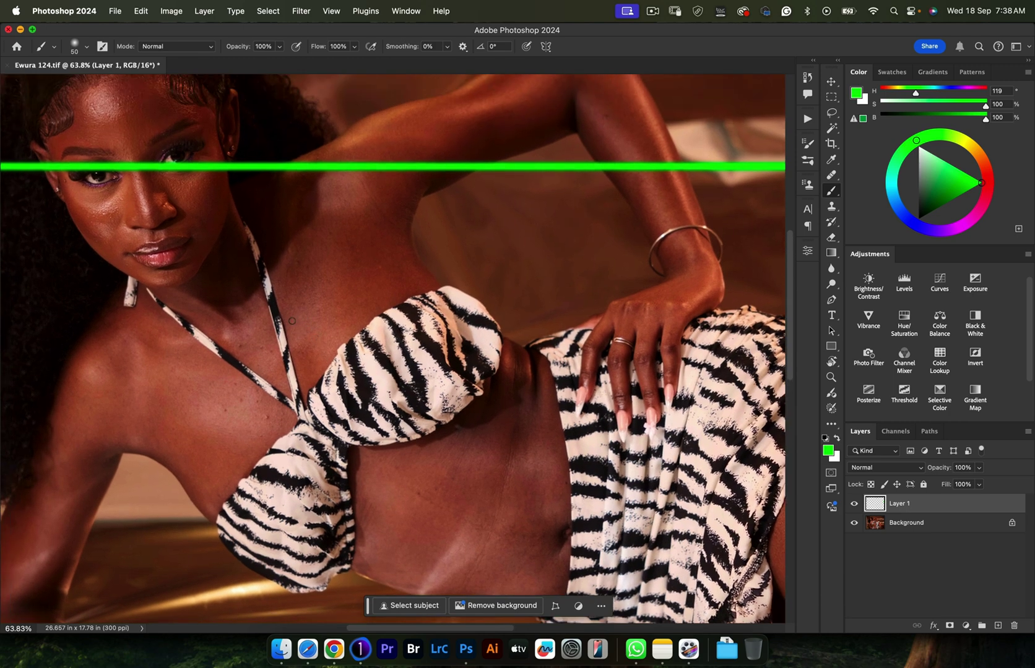
scroll(202, 251, up, 6)
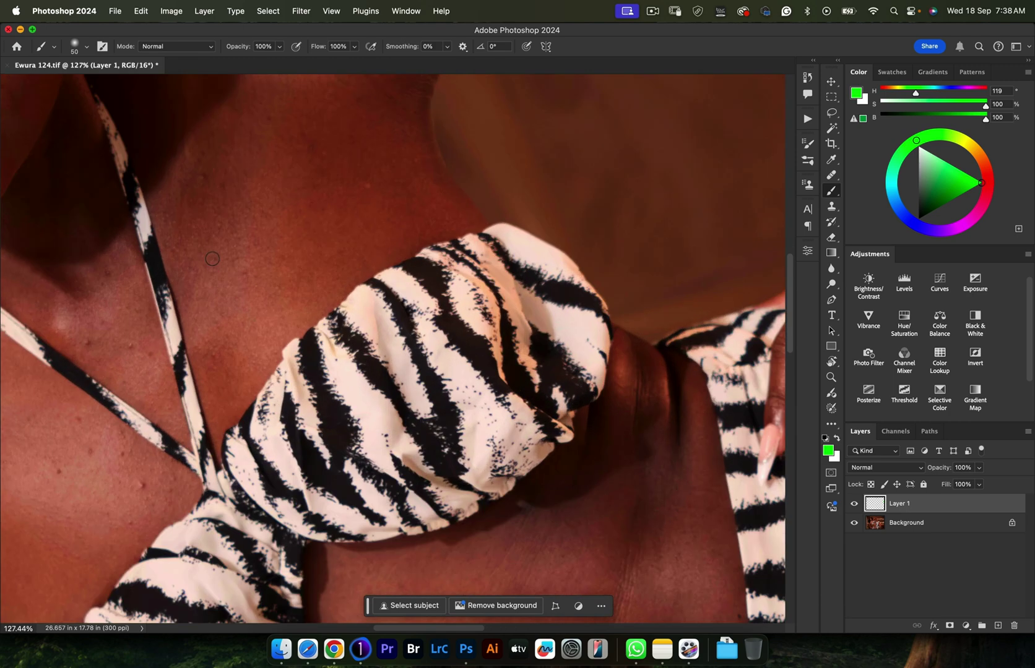
scroll(212, 260, left, 5)
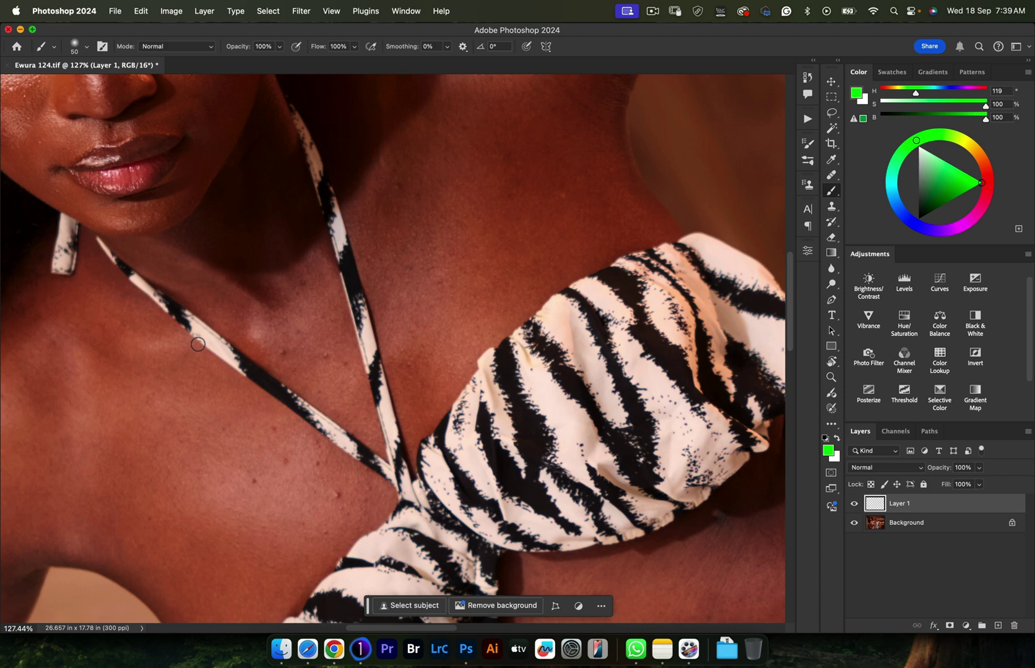
scroll(198, 344, down, 5)
scroll(194, 342, down, 3)
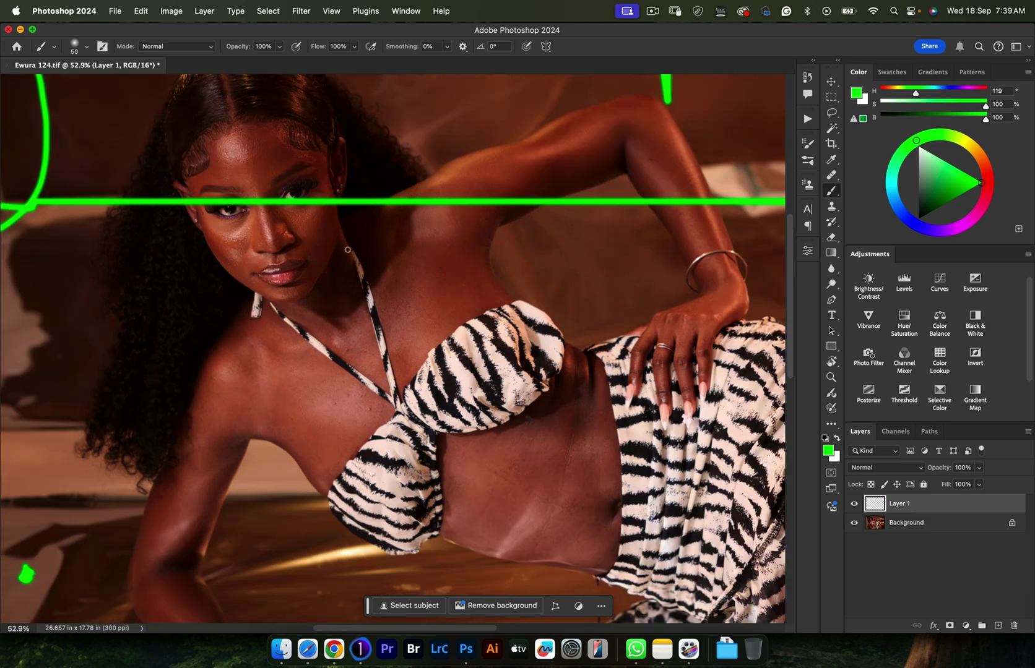
click(336, 402)
click(350, 394)
click(365, 409)
click(345, 380)
click(350, 351)
click(399, 279)
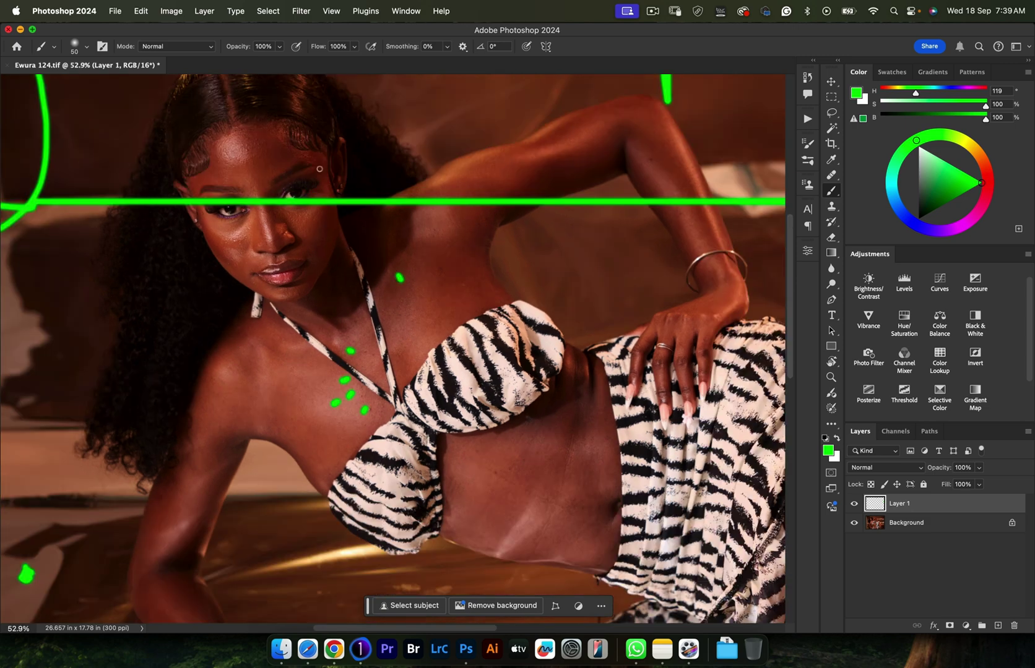
- Mark three spots on the model's forehead, two below the eye and one on the raised arm in green
click(245, 147)
click(238, 161)
click(226, 150)
click(236, 242)
click(249, 227)
click(653, 159)
- Mark three spots on the forearm resting on the foil with green brush dots
scroll(427, 344, down, 2)
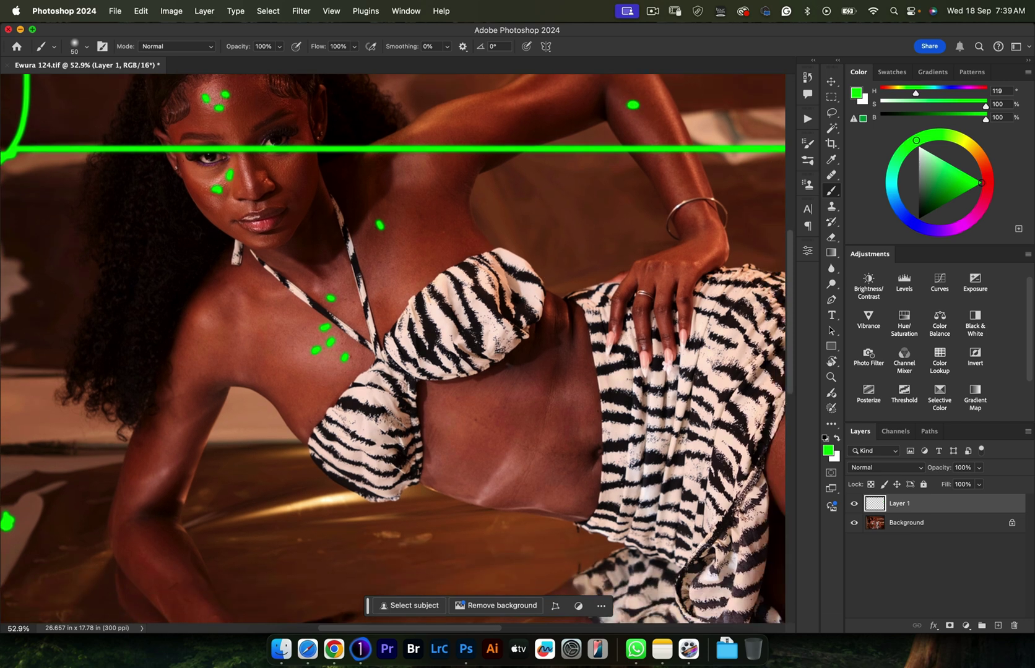
scroll(239, 413, down, 5)
scroll(238, 413, left, 1)
click(211, 431)
click(210, 450)
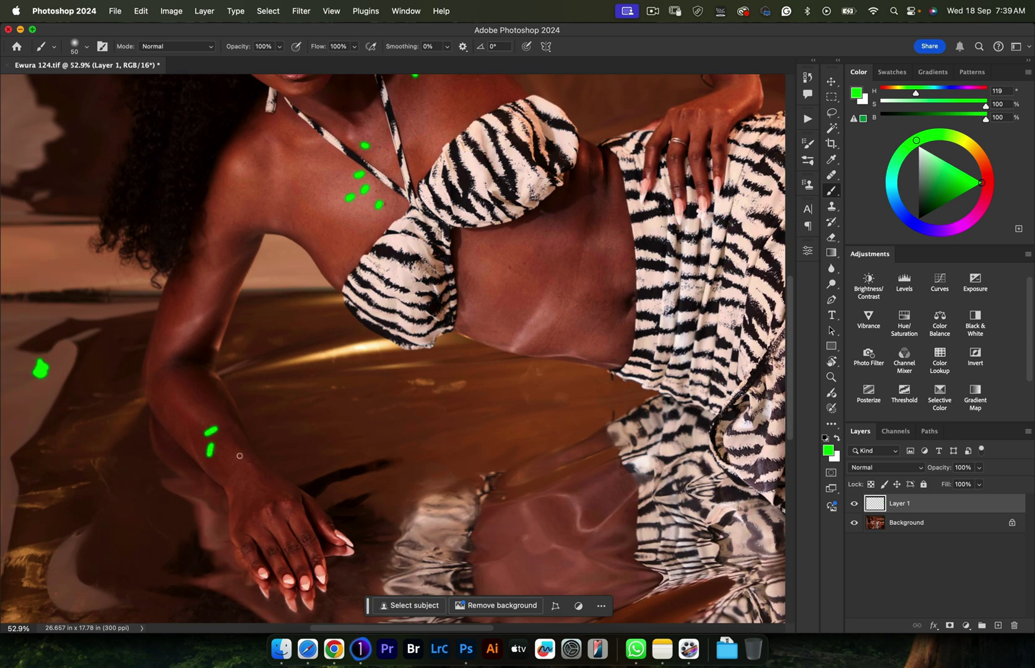
click(251, 463)
- Mark blemishes on the model's thigh, knee and lower legs with green brush dots and short strokes
scroll(253, 446, right, 10)
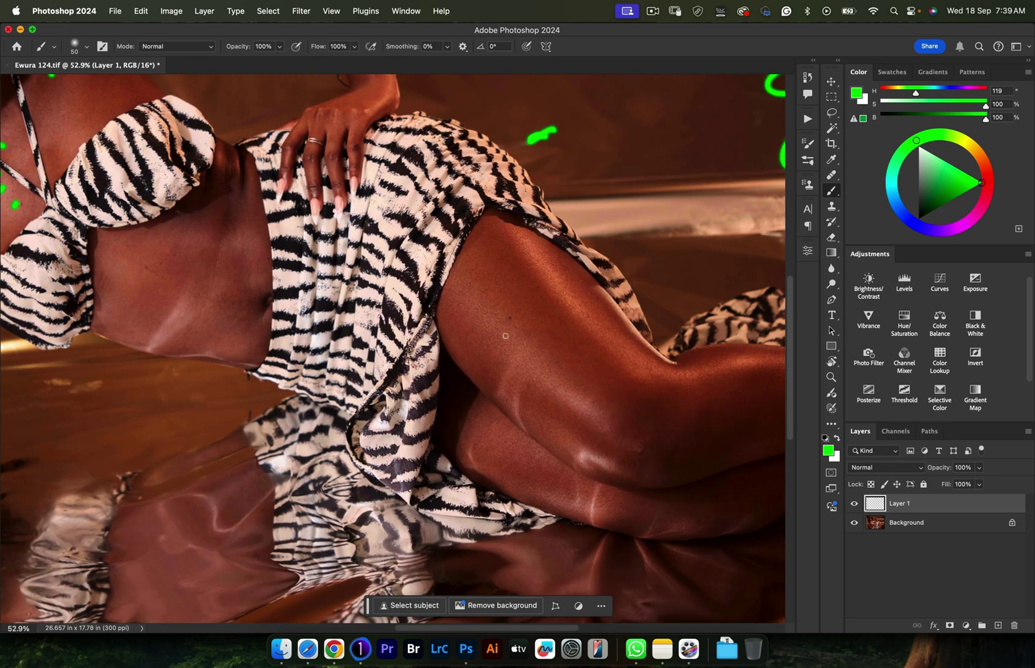
click(639, 448)
scroll(619, 458, right, 4)
scroll(619, 457, down, 1)
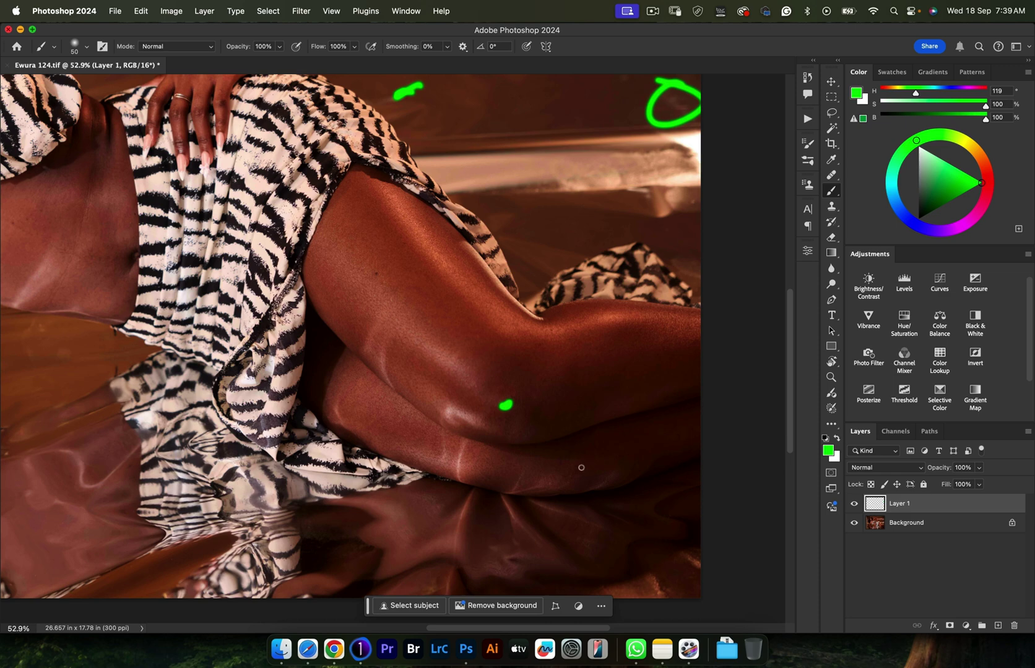
click(580, 472)
click(568, 474)
drag(597, 430, 594, 452)
click(379, 272)
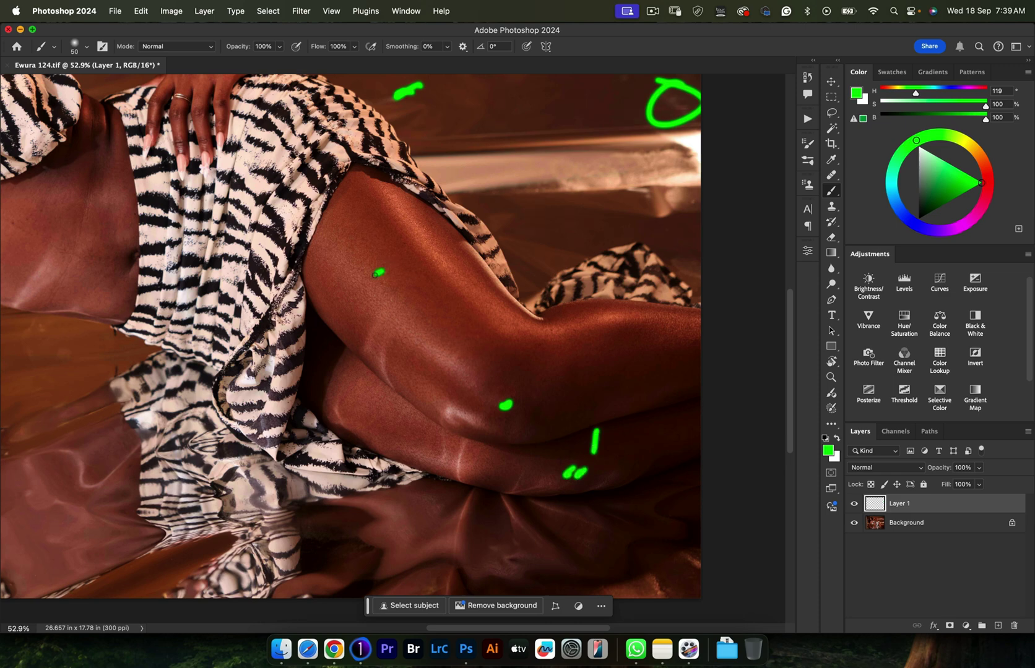
drag(550, 342, 536, 347)
click(628, 361)
drag(598, 390, 618, 374)
click(620, 358)
- Mark a spot beside the eye, reduce the brush size to 25 and mark smaller blemishes on the cheek and around the mouth
scroll(617, 357, up, 3)
scroll(617, 358, left, 6)
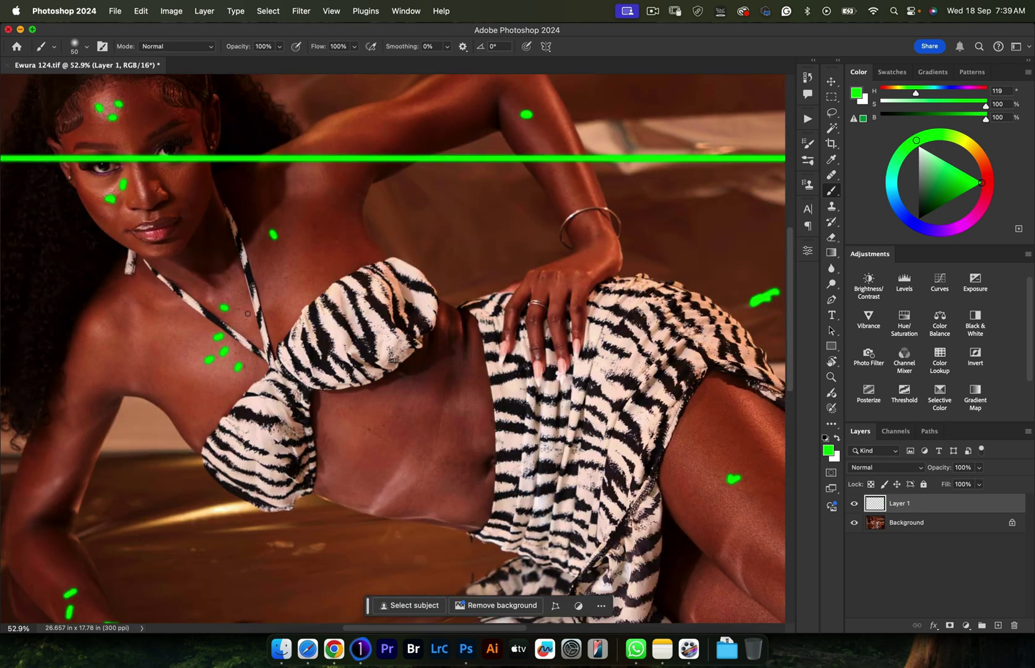
scroll(249, 311, up, 3)
scroll(249, 311, left, 3)
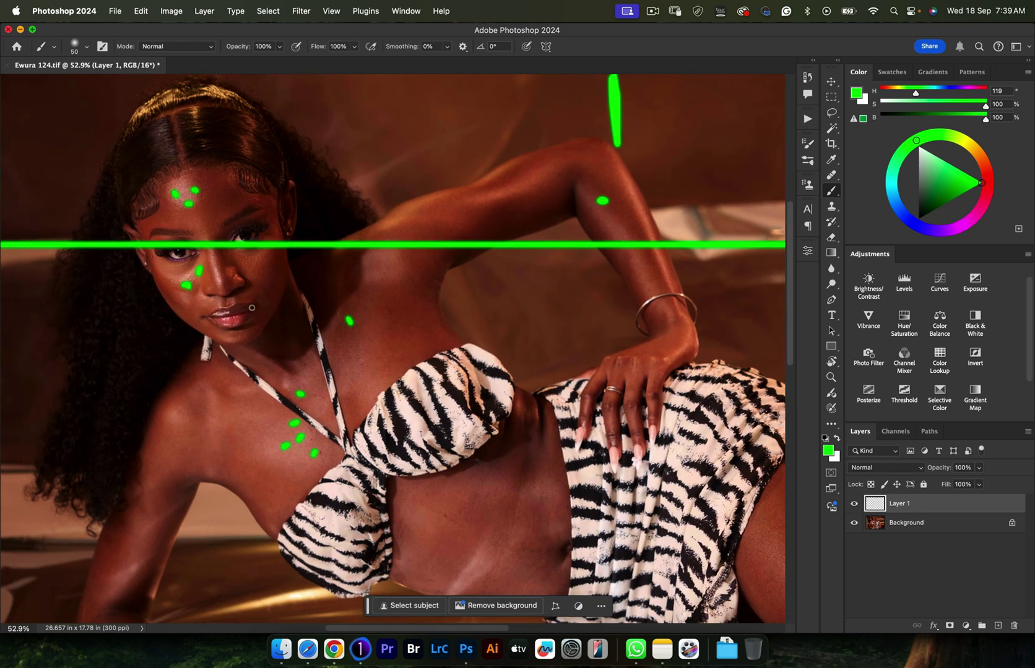
scroll(251, 308, up, 5)
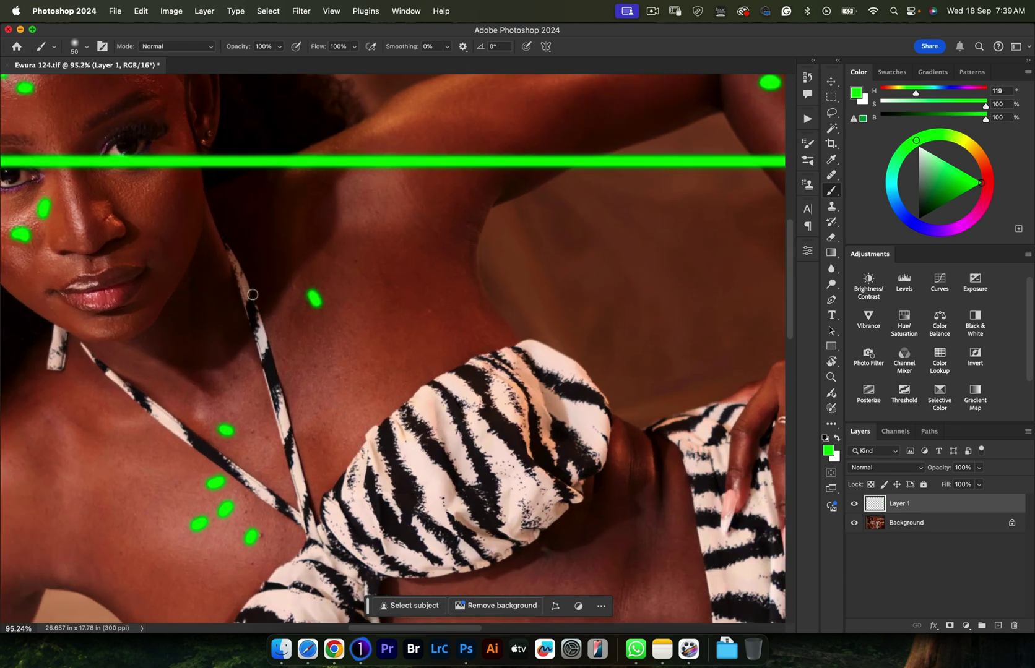
scroll(253, 295, up, 2)
scroll(253, 294, left, 2)
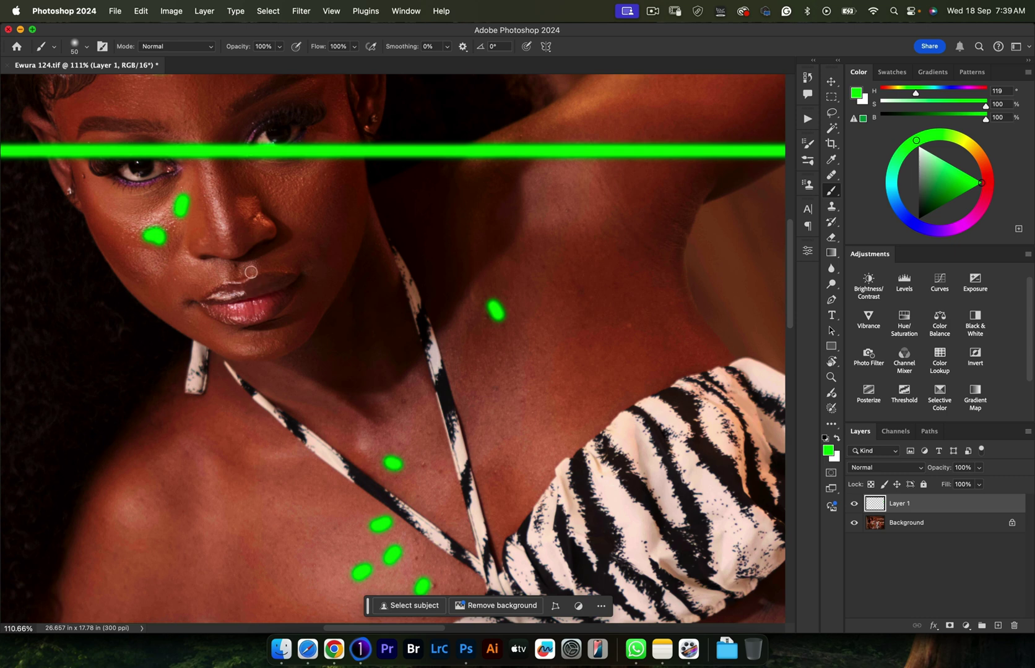
click(83, 177)
key(bracketleft)
key(bracketleft)
key(bracketleft)
key(bracketleft)
key(bracketleft)
click(175, 279)
click(134, 278)
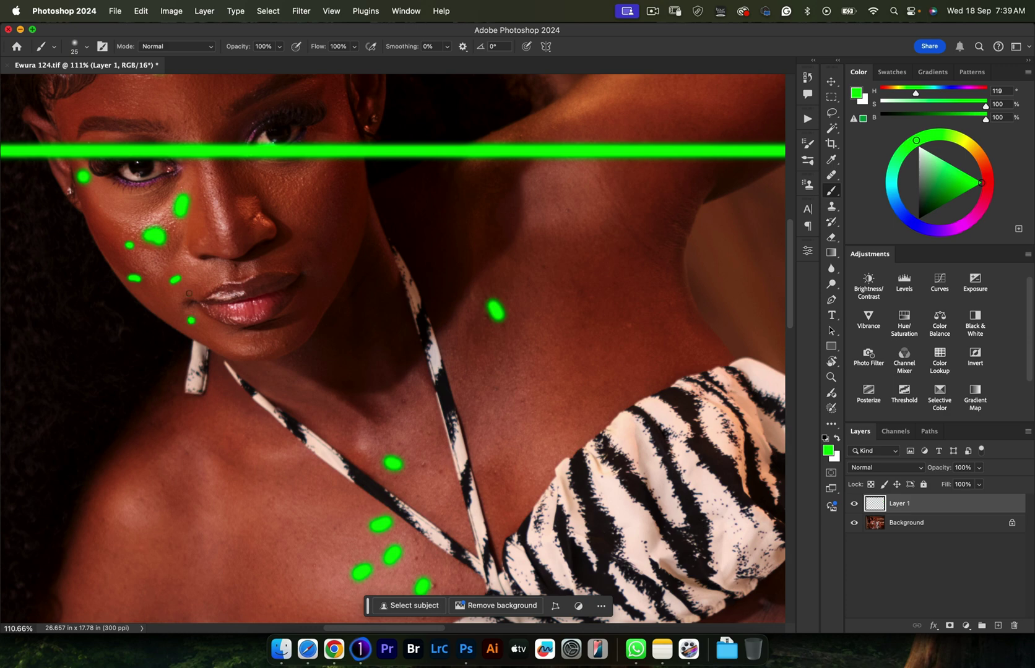
- Mark the lines and creases across the model's bare midriff with green brush strokes
scroll(189, 293, down, 10)
scroll(189, 293, right, 10)
drag(348, 285, 319, 348)
mouse_move(429, 267)
mouse_down()
mouse_move(389, 414)
mouse_move(338, 523)
mouse_up()
drag(172, 396, 152, 432)
drag(179, 407, 165, 452)
scroll(365, 352, down, 8)
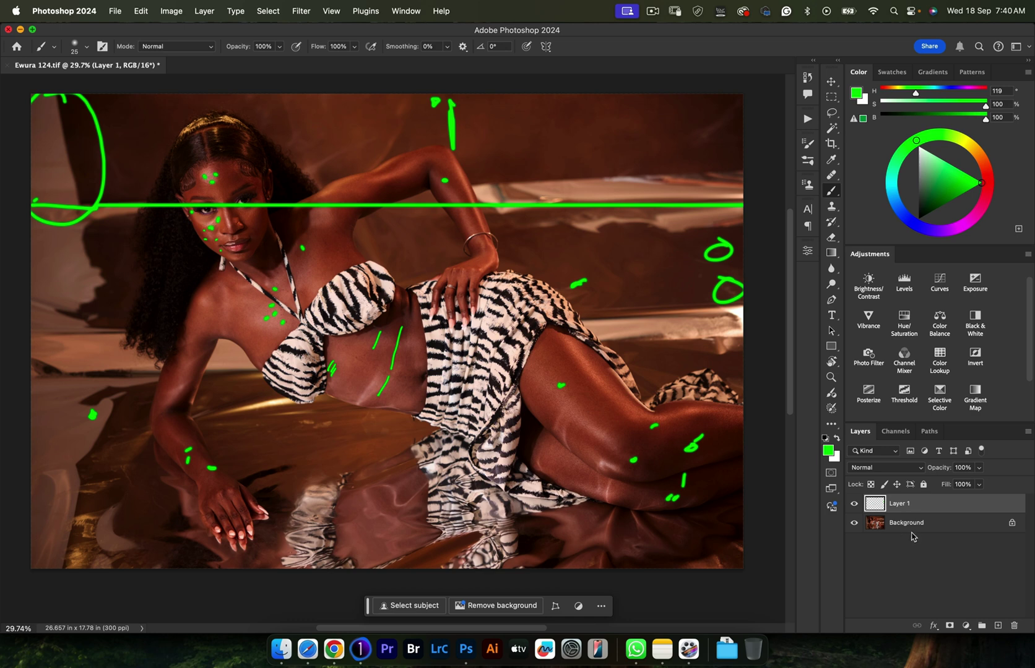
- Hide the first marking layer and, on a new layer, outline the face and chest, midriff and legs in green, scribbling over the midriff
click(853, 504)
click(998, 626)
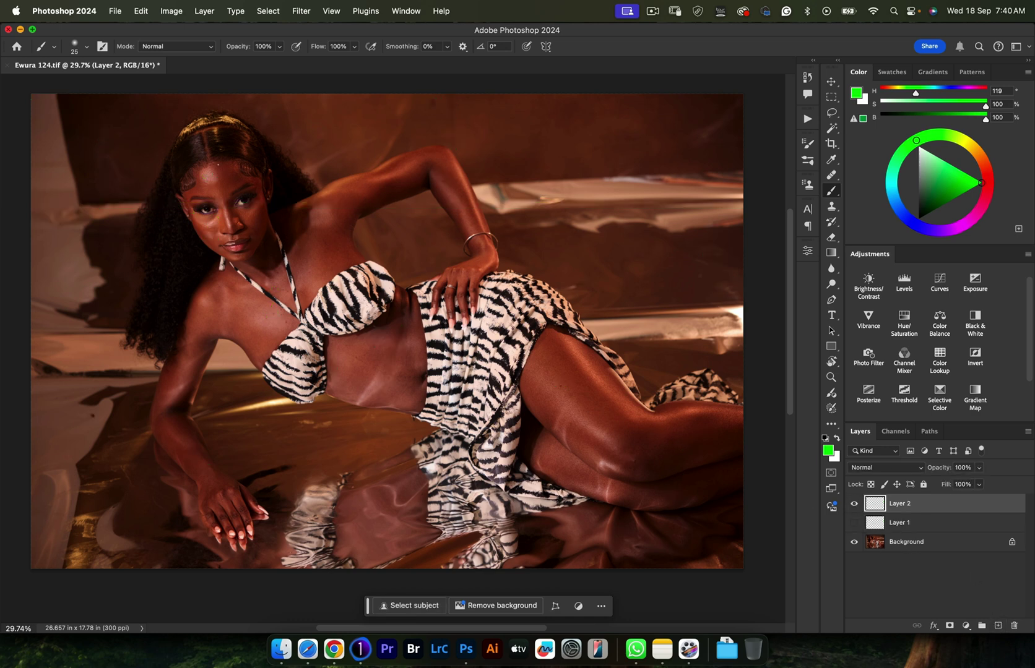
mouse_move(219, 165)
mouse_down()
mouse_move(185, 185)
mouse_move(197, 254)
mouse_move(192, 315)
mouse_move(259, 354)
mouse_move(300, 334)
mouse_move(338, 253)
mouse_move(333, 222)
mouse_move(243, 166)
mouse_move(194, 192)
mouse_up()
mouse_move(391, 297)
mouse_down()
mouse_move(339, 327)
mouse_move(388, 416)
mouse_move(418, 294)
mouse_move(381, 291)
mouse_up()
mouse_move(540, 336)
mouse_down()
mouse_move(551, 486)
mouse_move(742, 483)
mouse_move(611, 377)
mouse_move(536, 335)
mouse_up()
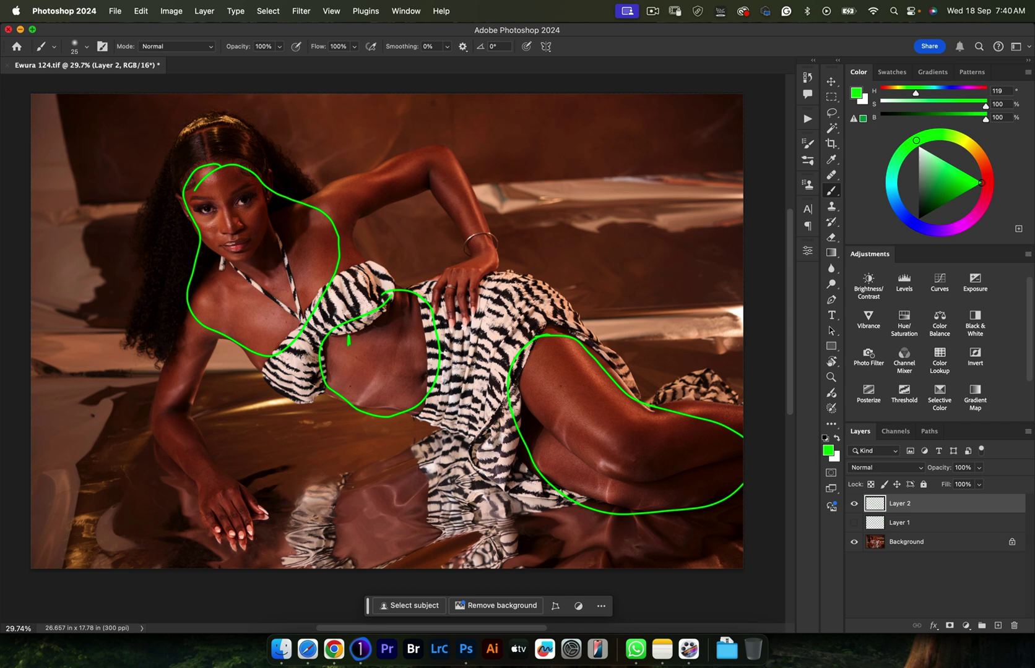
mouse_move(349, 344)
mouse_down()
mouse_move(384, 379)
mouse_move(409, 334)
mouse_move(416, 365)
mouse_up()
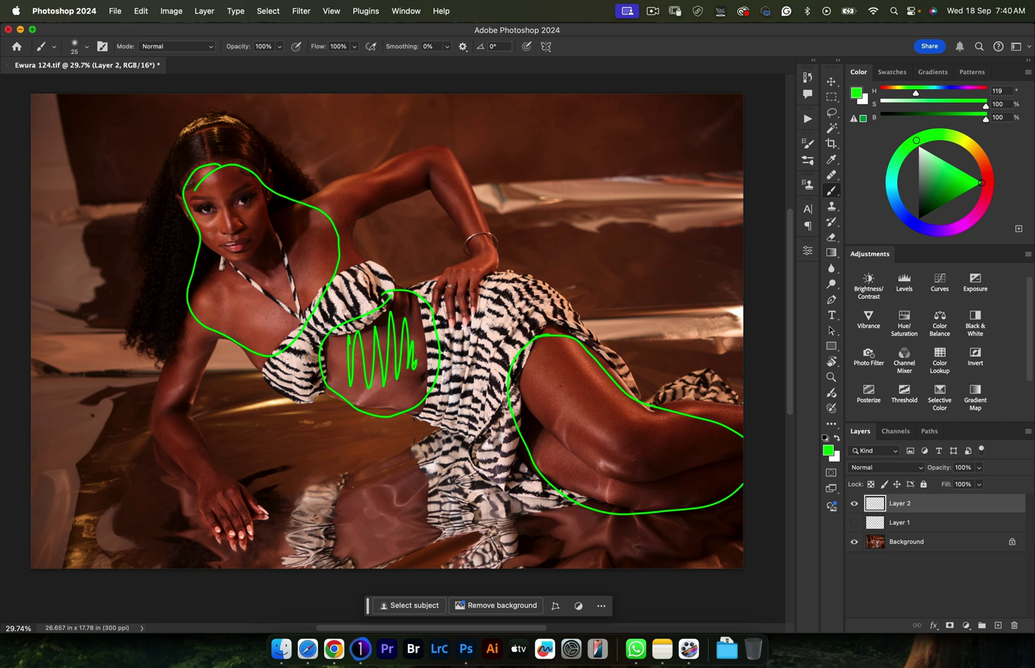
- Hide the second marking layer and delete both marking layers, keeping only the Background
click(854, 504)
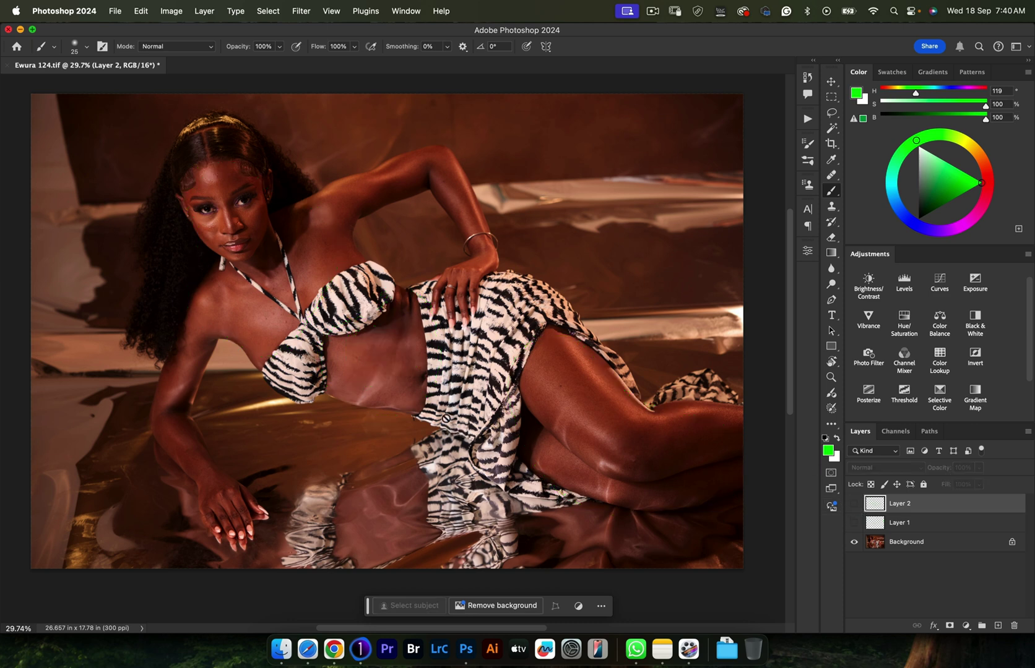
shift+click(959, 526)
key(Delete)
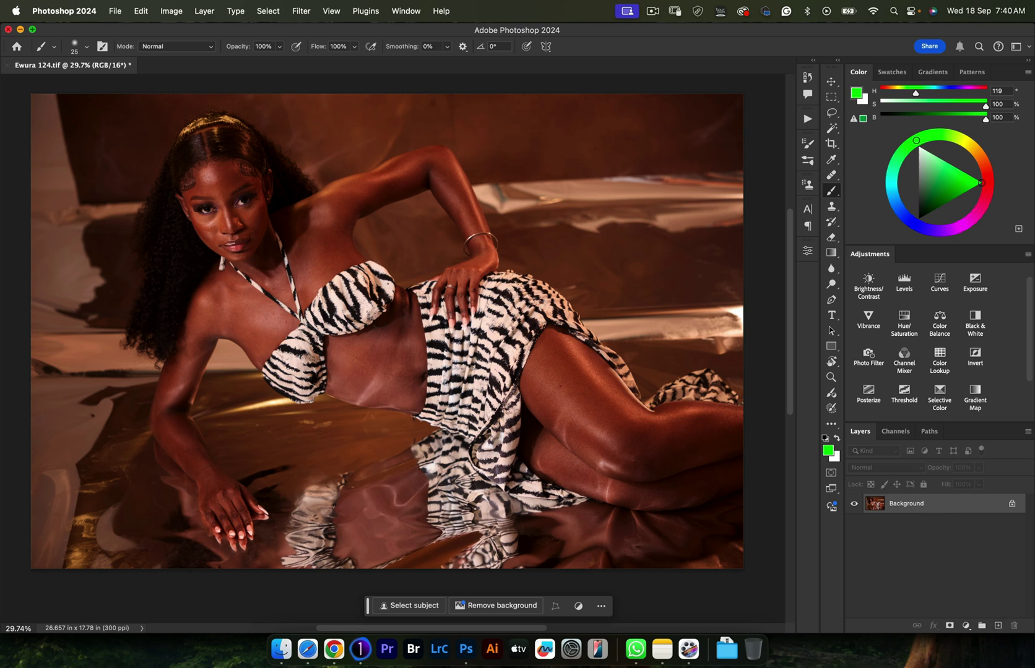
- Lasso the lighter corner of the backdrop beyond the model's hair and open Content-Aware Fill for it
scroll(403, 358, up, 3)
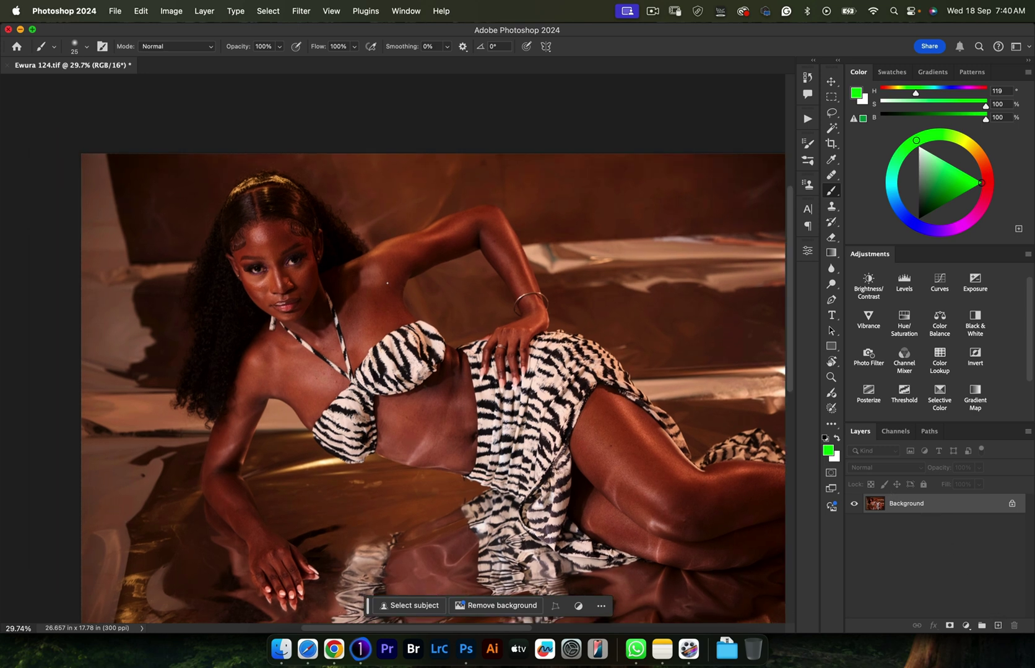
key(l)
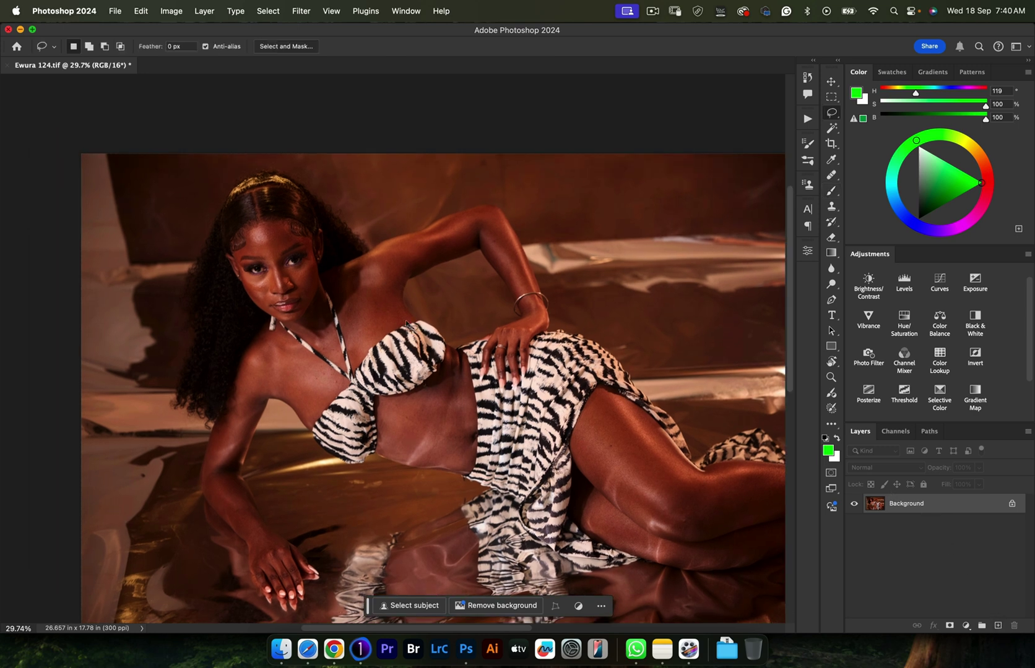
mouse_move(75, 147)
mouse_down()
mouse_move(63, 248)
mouse_move(70, 272)
mouse_move(90, 274)
mouse_move(121, 271)
mouse_move(133, 256)
mouse_move(116, 153)
mouse_up()
click(142, 11)
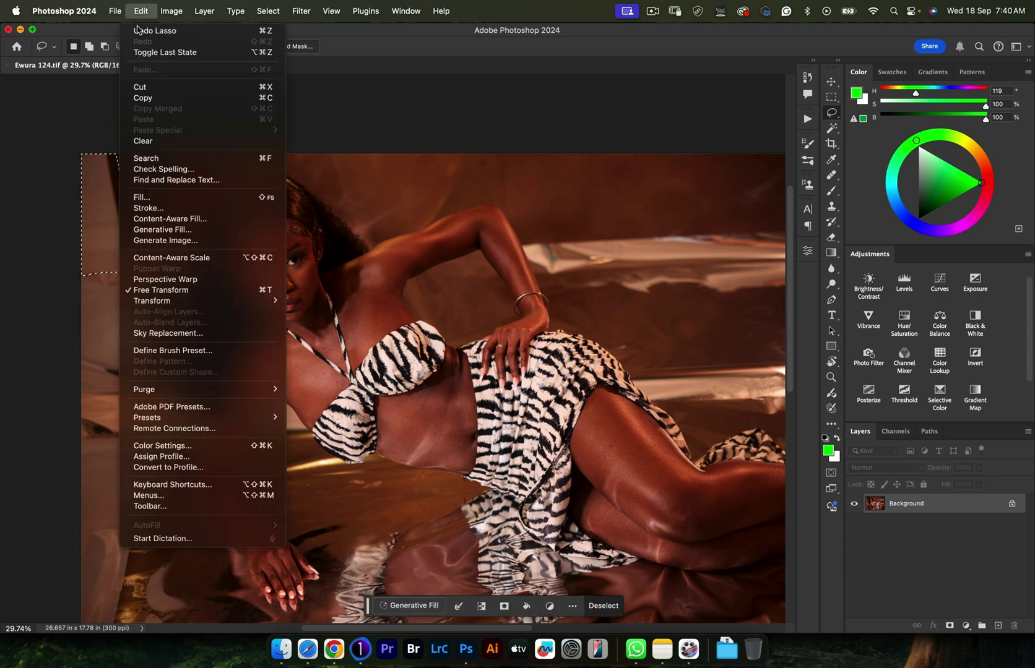
click(174, 243)
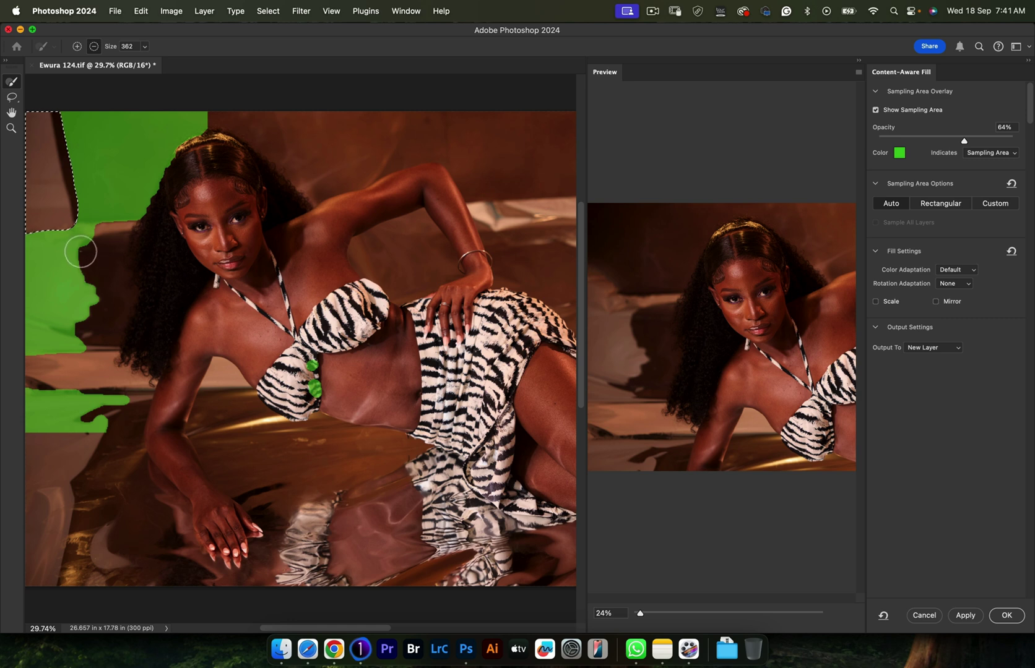
- Exclude the lower backdrop, bikini top and hair from the sampling area, check the fill preview and output the fill to a new layer
mouse_move(86, 246)
mouse_down()
mouse_move(32, 257)
mouse_move(9, 279)
mouse_move(74, 277)
mouse_move(84, 307)
mouse_move(55, 335)
mouse_move(57, 349)
mouse_move(18, 356)
mouse_move(36, 283)
mouse_move(34, 336)
mouse_move(77, 339)
mouse_move(91, 354)
mouse_move(19, 389)
mouse_move(56, 400)
mouse_move(72, 382)
mouse_move(35, 387)
mouse_move(95, 402)
mouse_move(68, 417)
mouse_move(114, 407)
mouse_move(76, 382)
mouse_up()
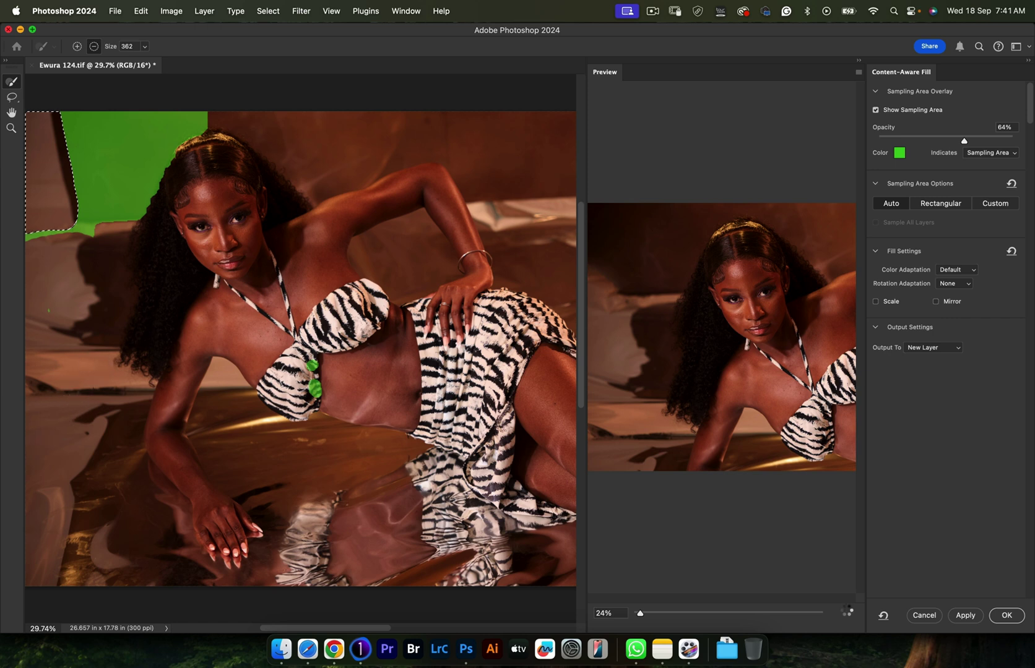
drag(316, 388, 312, 362)
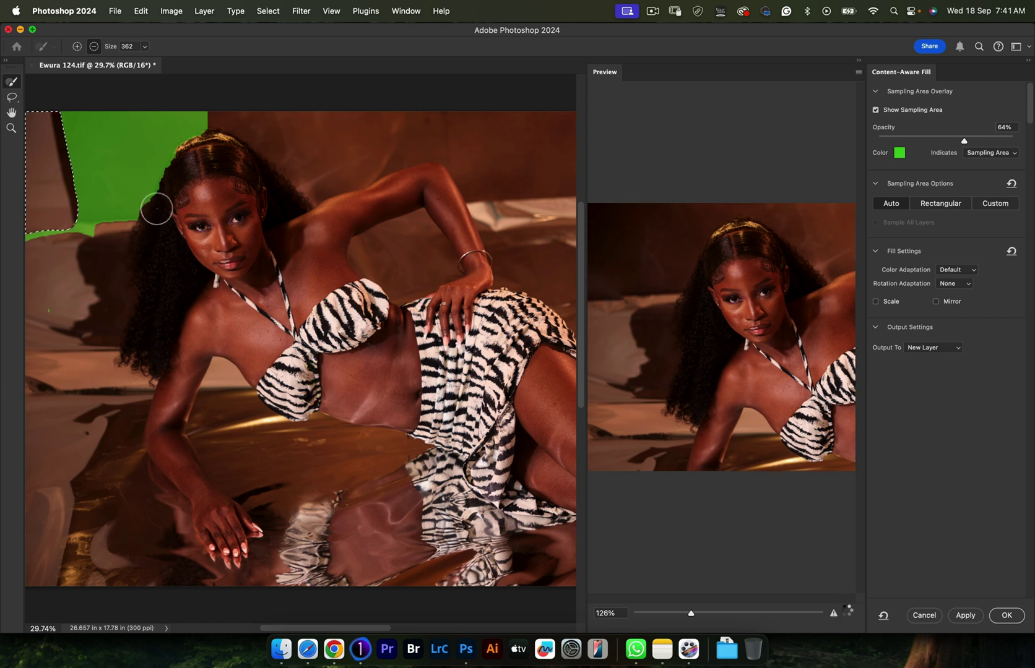
mouse_move(172, 176)
mouse_down()
mouse_move(212, 143)
mouse_move(207, 162)
mouse_up()
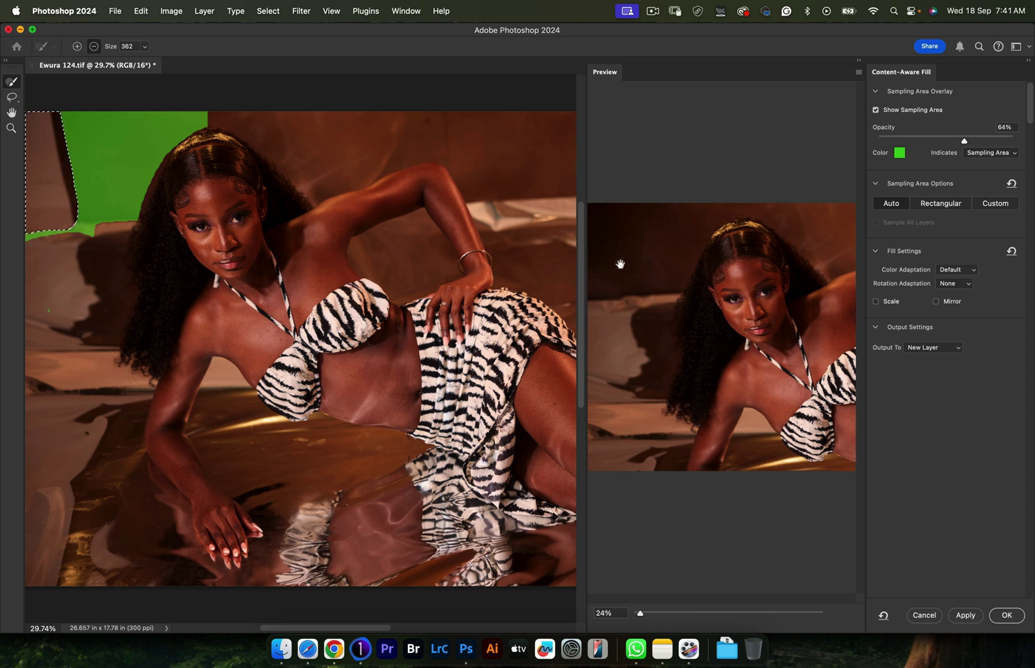
drag(640, 613, 655, 613)
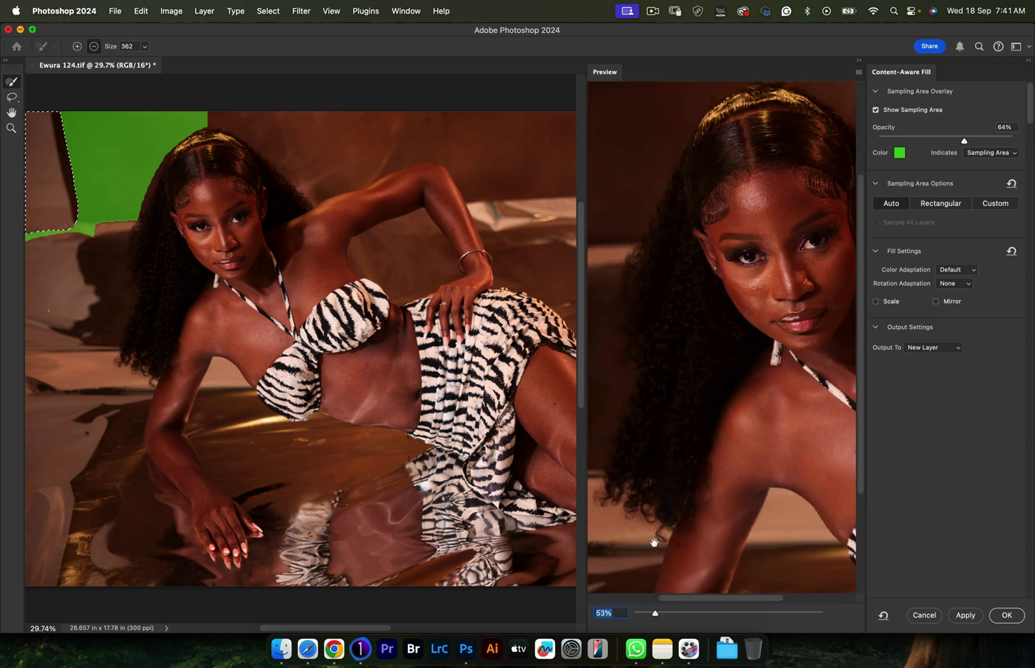
drag(625, 349, 701, 367)
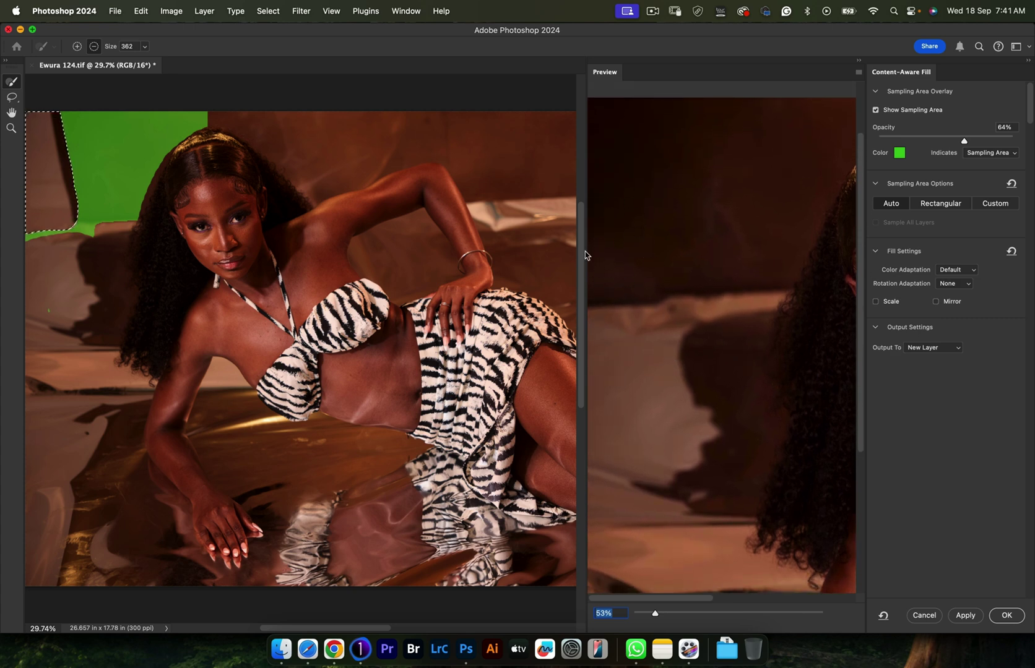
drag(586, 257, 521, 258)
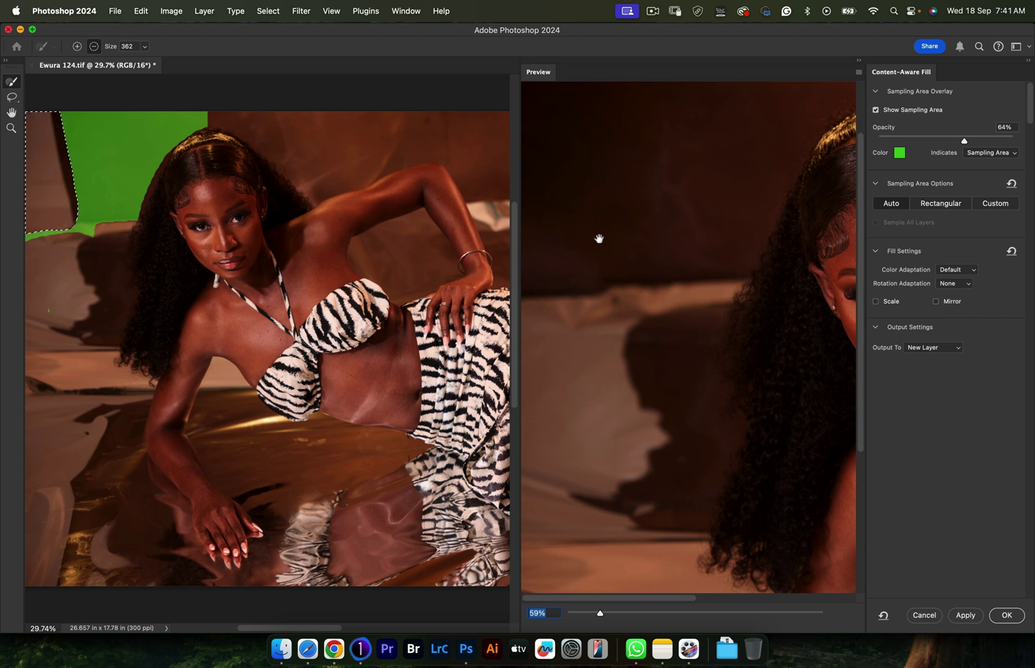
click(1005, 616)
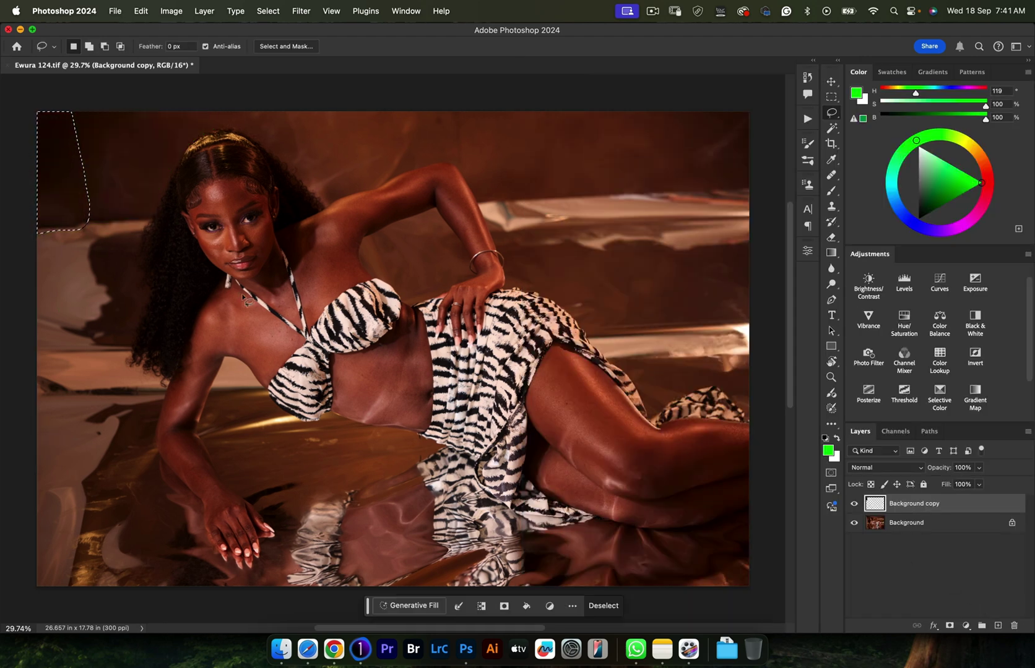
key(s)
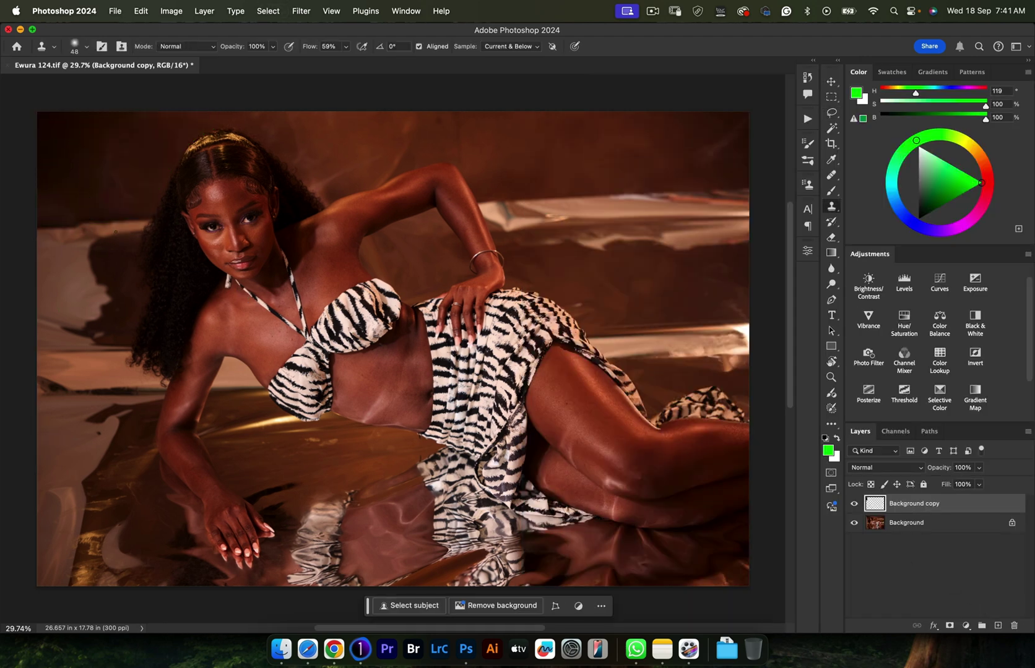
drag(107, 241, 130, 241)
alt+click(108, 221)
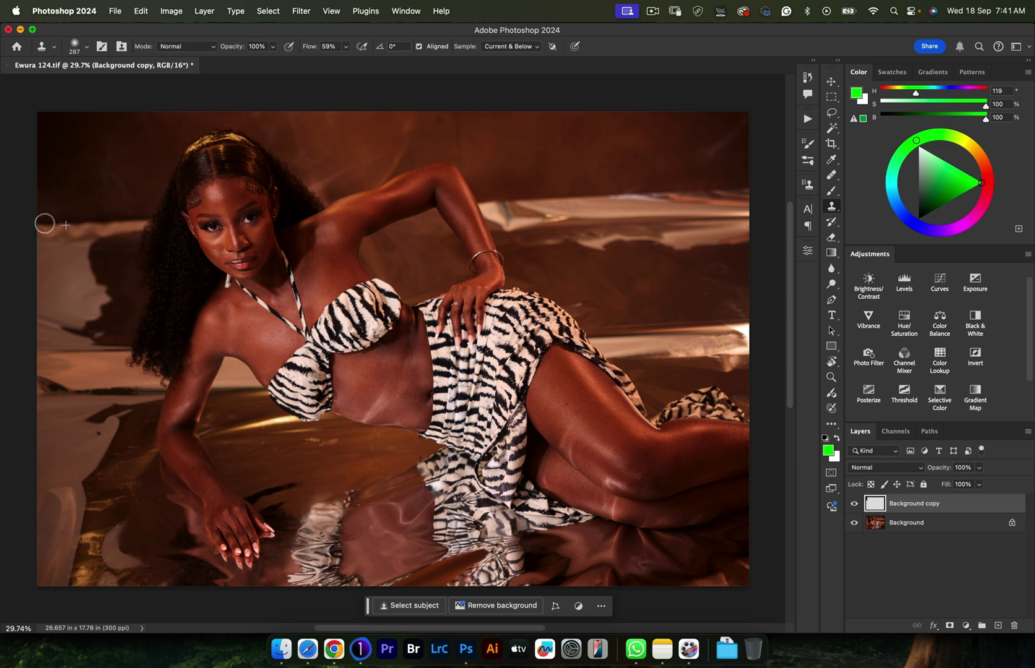
- Use the Remove tool at size 100 to clean up the backdrop strip along the lower edge of the filled corner
key(j)
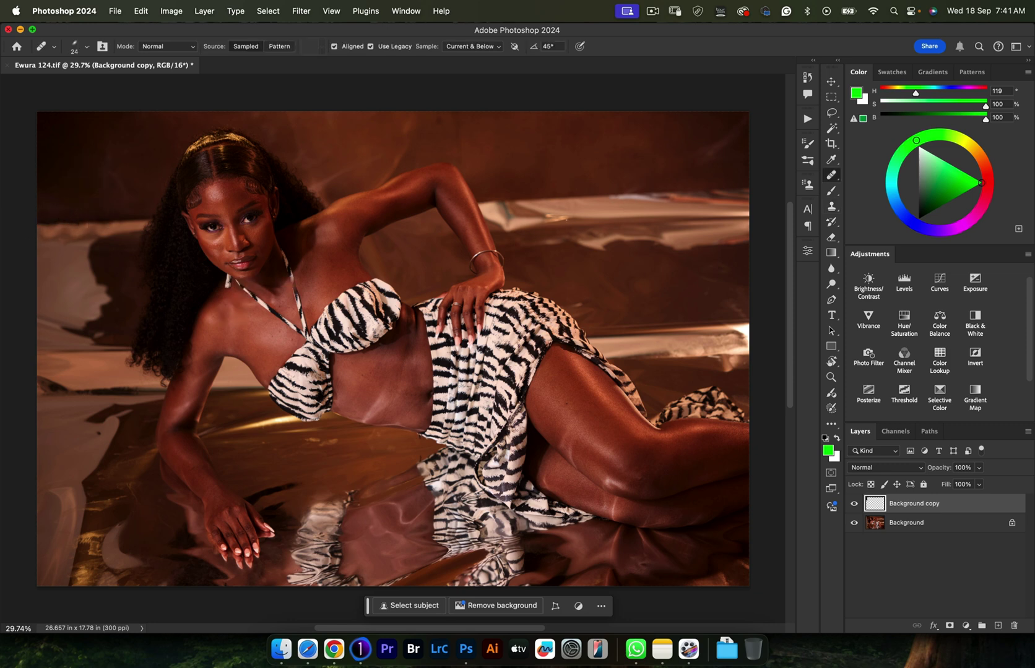
right_click(831, 180)
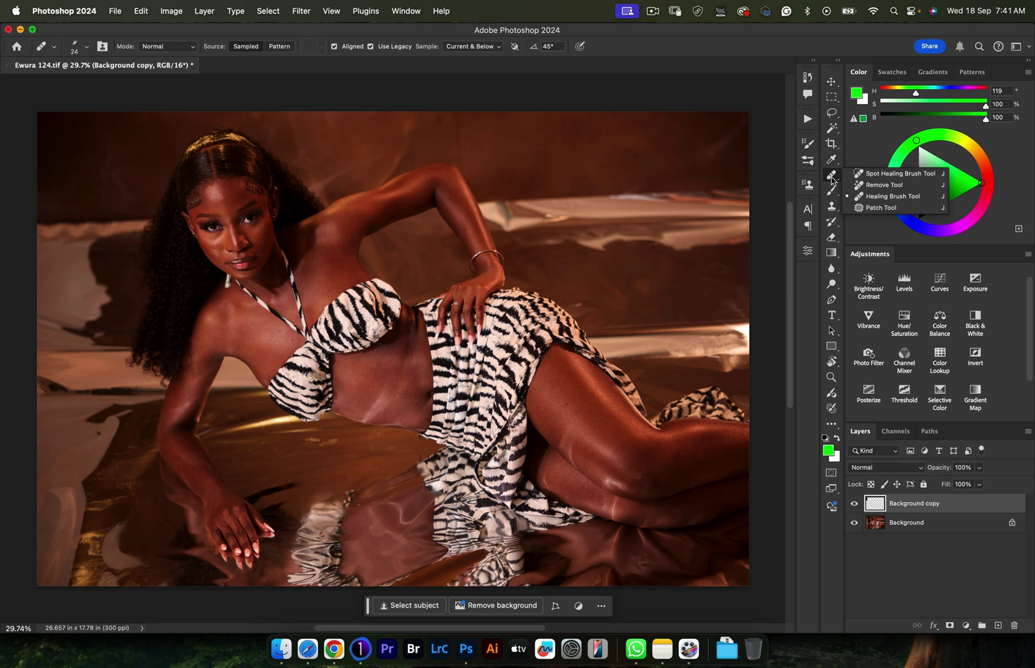
click(869, 185)
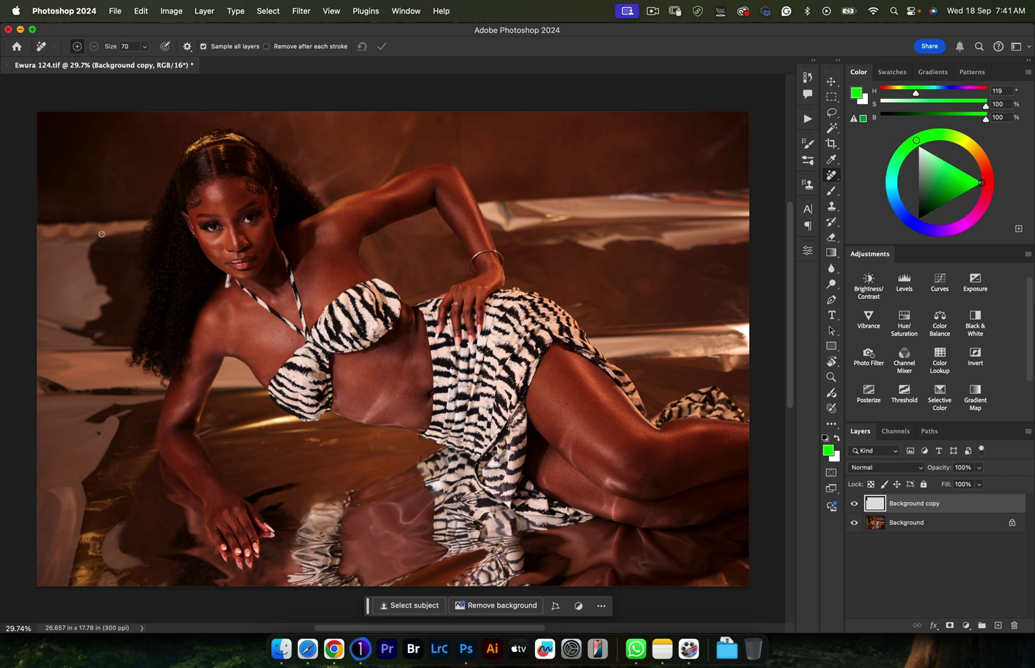
key(bracketright)
key(bracketright)
key(bracketright)
mouse_move(67, 229)
mouse_down()
mouse_move(42, 236)
mouse_move(78, 239)
mouse_move(105, 227)
mouse_move(46, 232)
mouse_up()
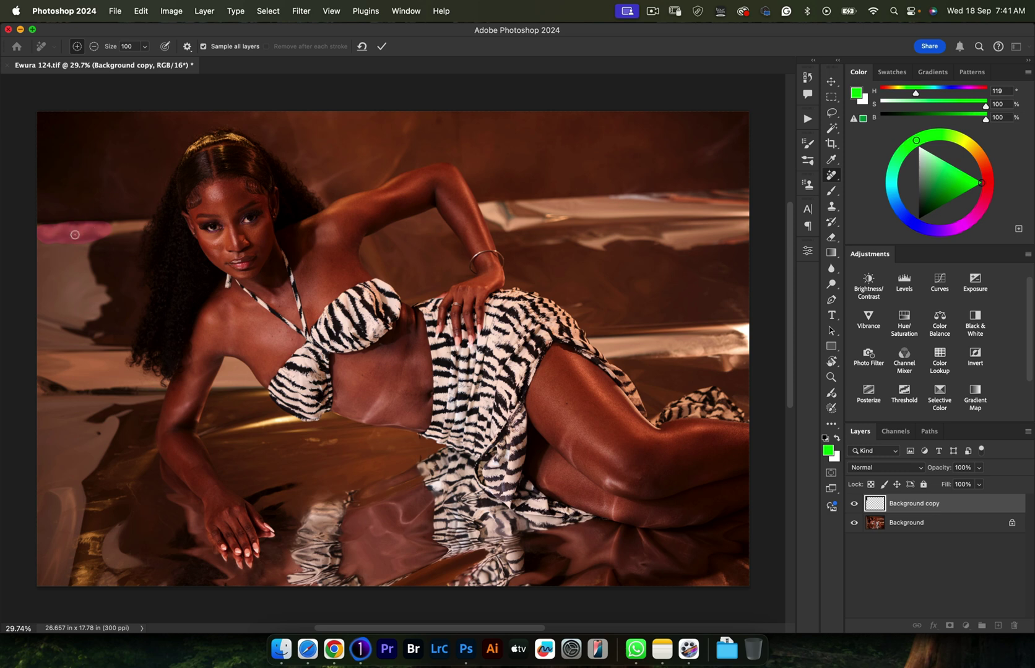
key(Return)
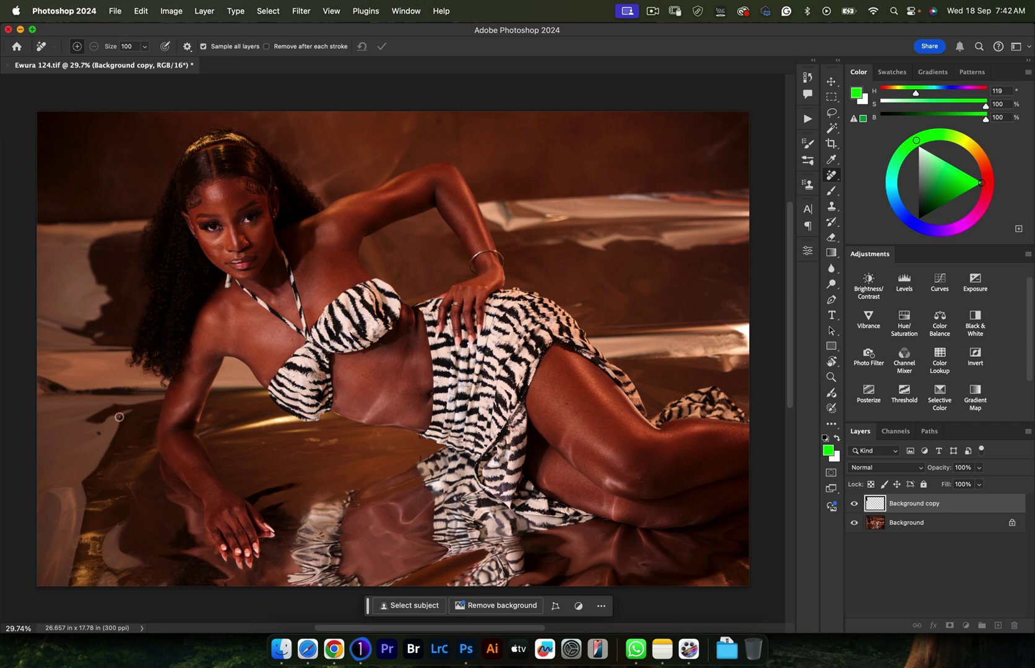
- Remove the marks and wrinkles on the upper backdrop, the foil behind the hip and the reflective floor with the Remove tool
drag(104, 431, 94, 434)
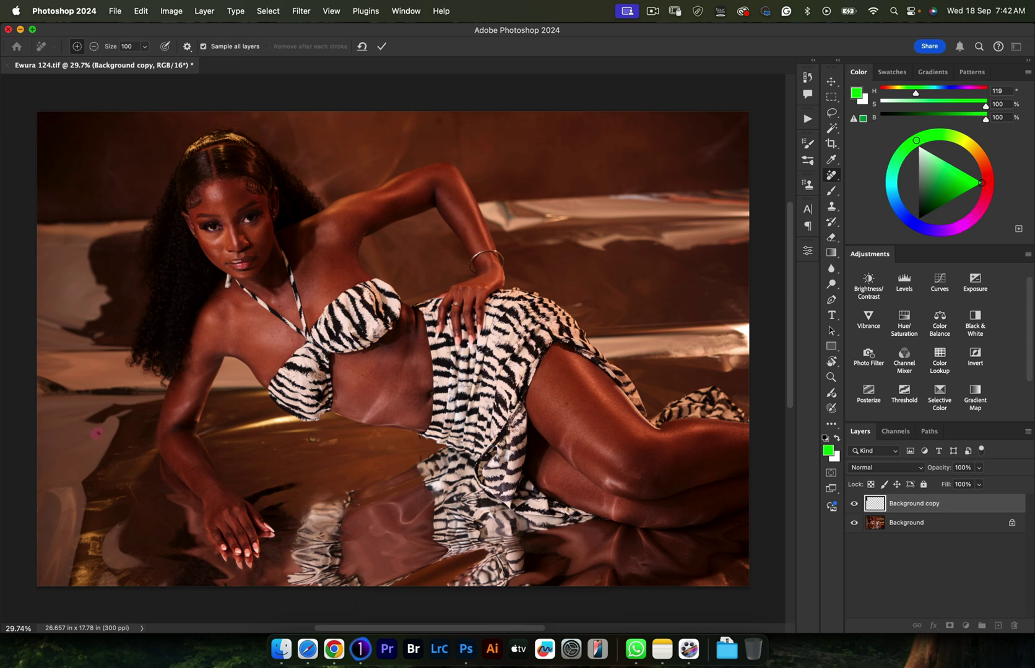
mouse_move(312, 438)
mouse_down()
mouse_move(334, 439)
mouse_move(320, 446)
mouse_up()
mouse_move(435, 118)
mouse_down()
mouse_move(454, 119)
mouse_move(463, 158)
mouse_up()
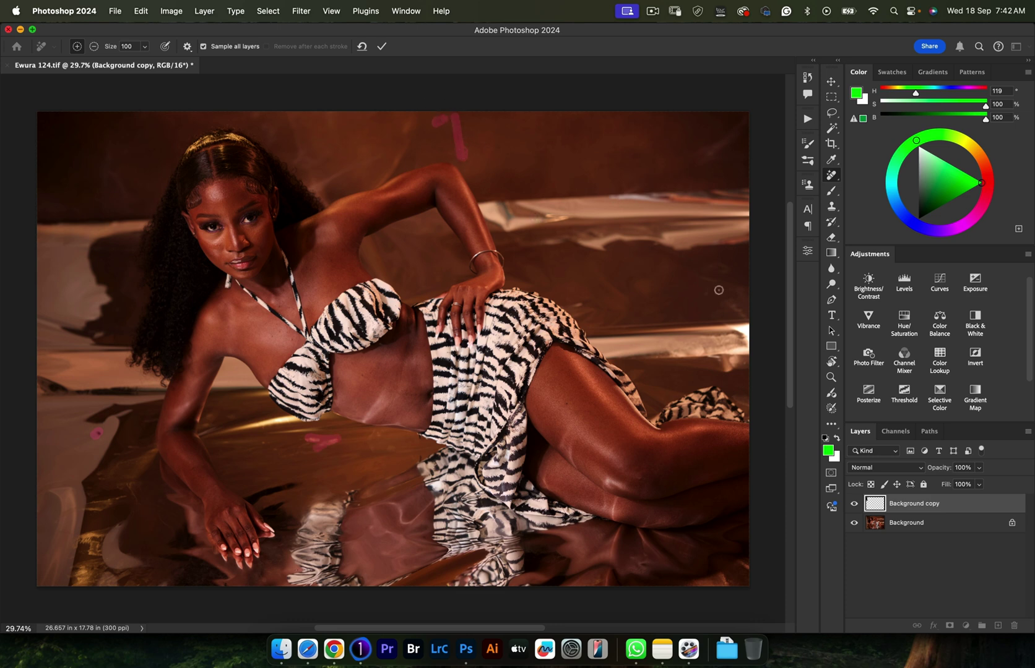
mouse_move(730, 300)
mouse_down()
mouse_move(709, 303)
mouse_move(740, 305)
mouse_up()
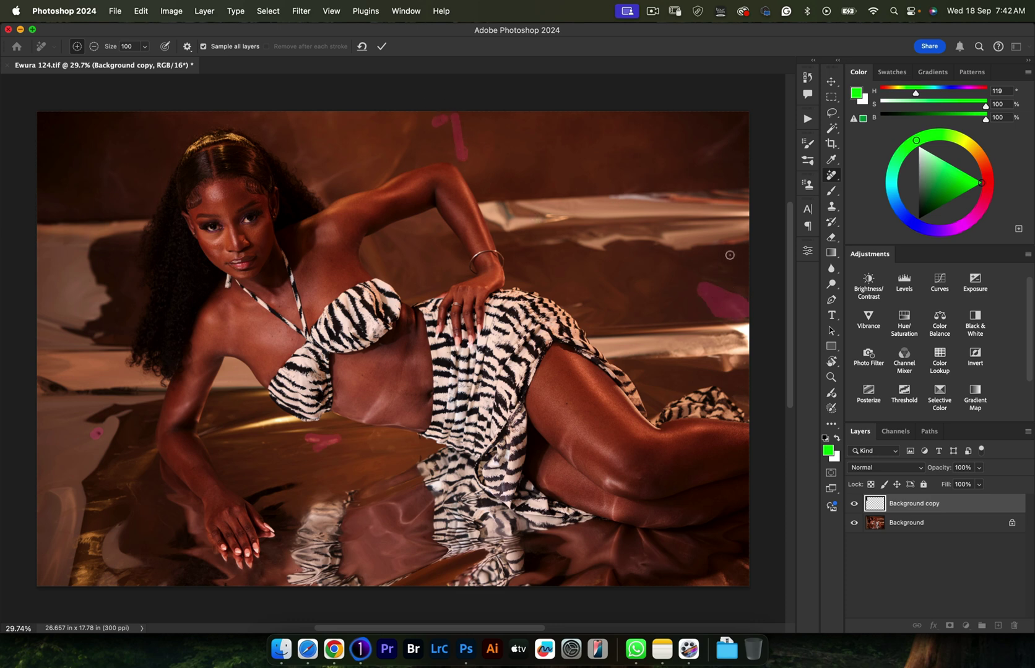
mouse_move(730, 255)
mouse_down()
mouse_move(712, 268)
mouse_move(724, 263)
mouse_up()
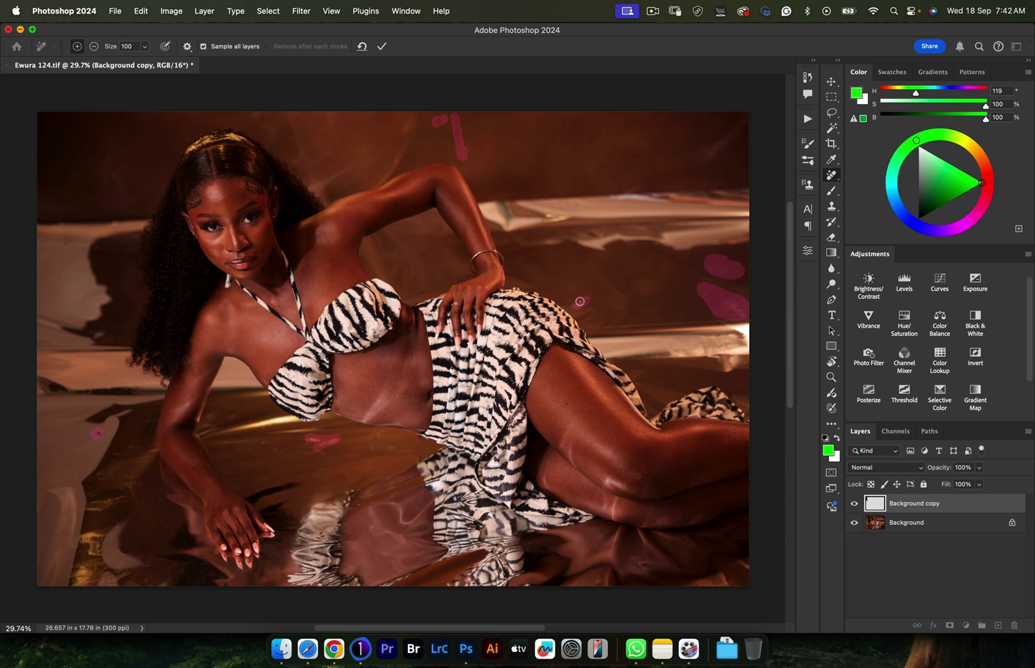
drag(580, 302, 585, 299)
drag(265, 442, 276, 451)
click(233, 415)
key(Return)
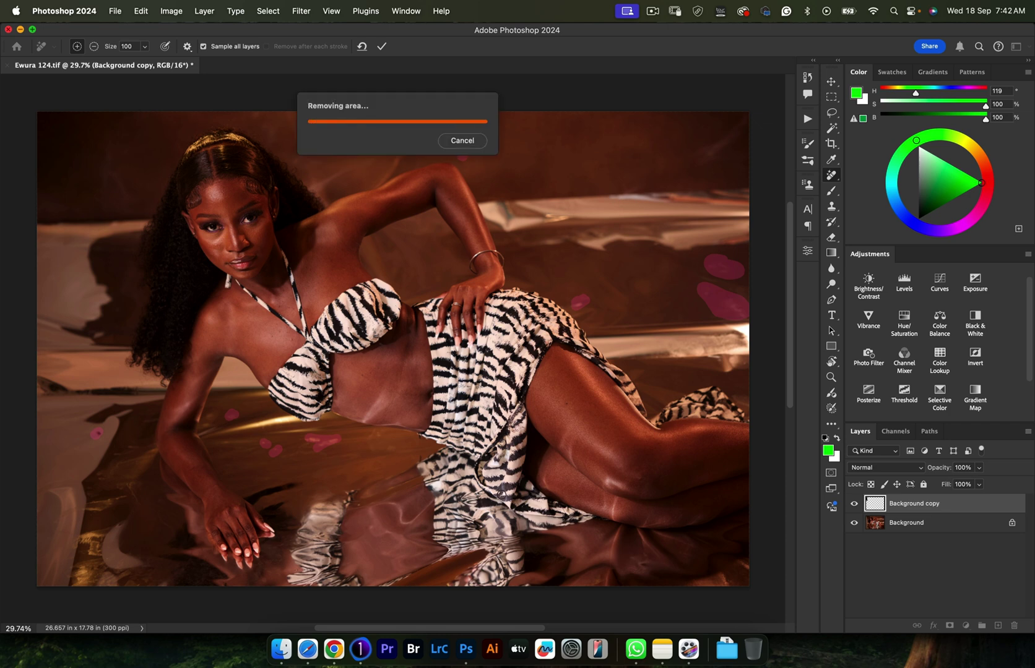
- Add a new layer above Background copy and name it Healing
key(z)
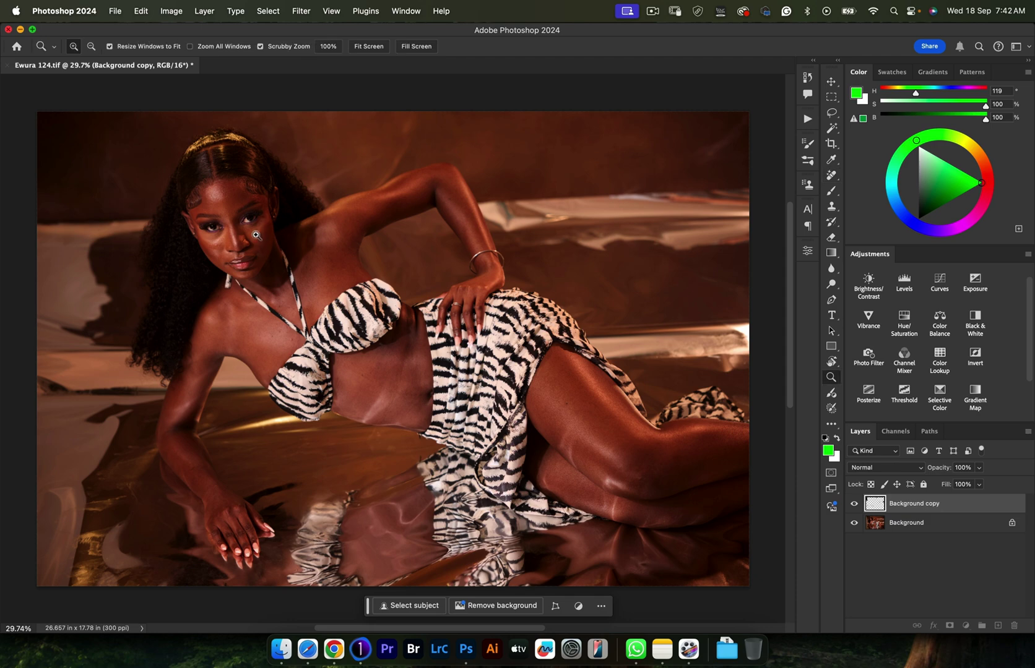
drag(234, 250, 271, 243)
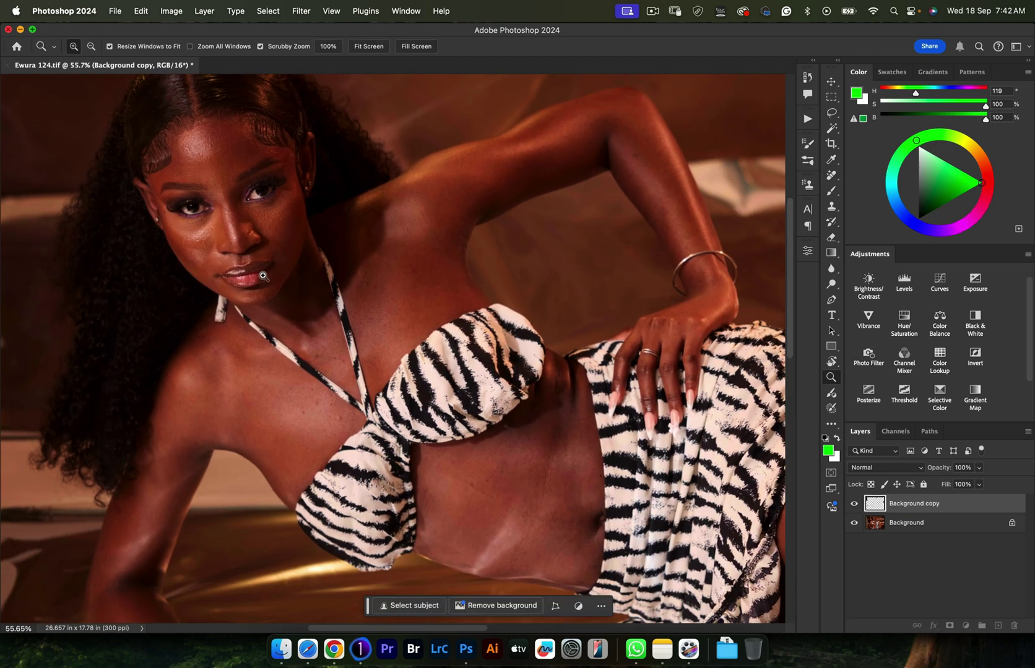
scroll(266, 272, down, 5)
scroll(267, 271, up, 5)
scroll(268, 270, up, 3)
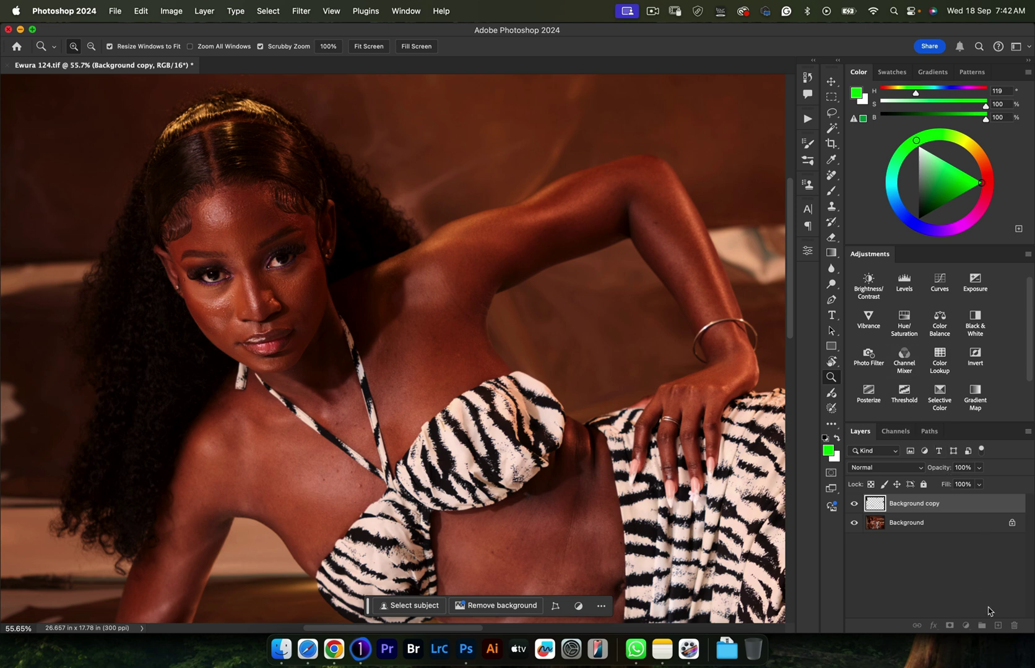
click(950, 524)
click(950, 513)
click(998, 626)
double_click(899, 504)
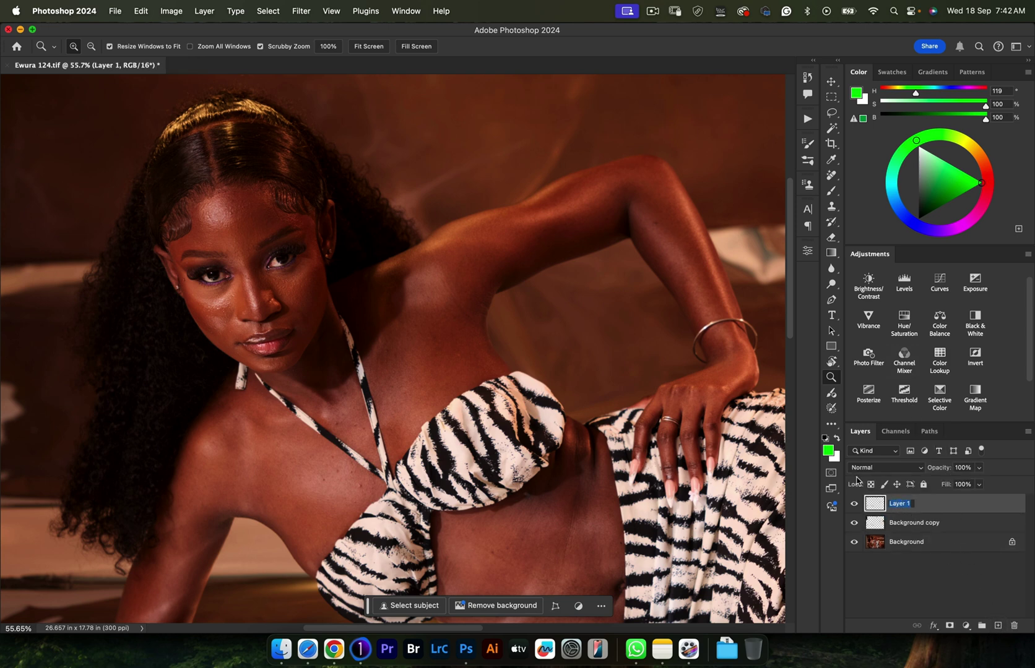
text(Healing)
key(Return)
scroll(255, 272, down, 2)
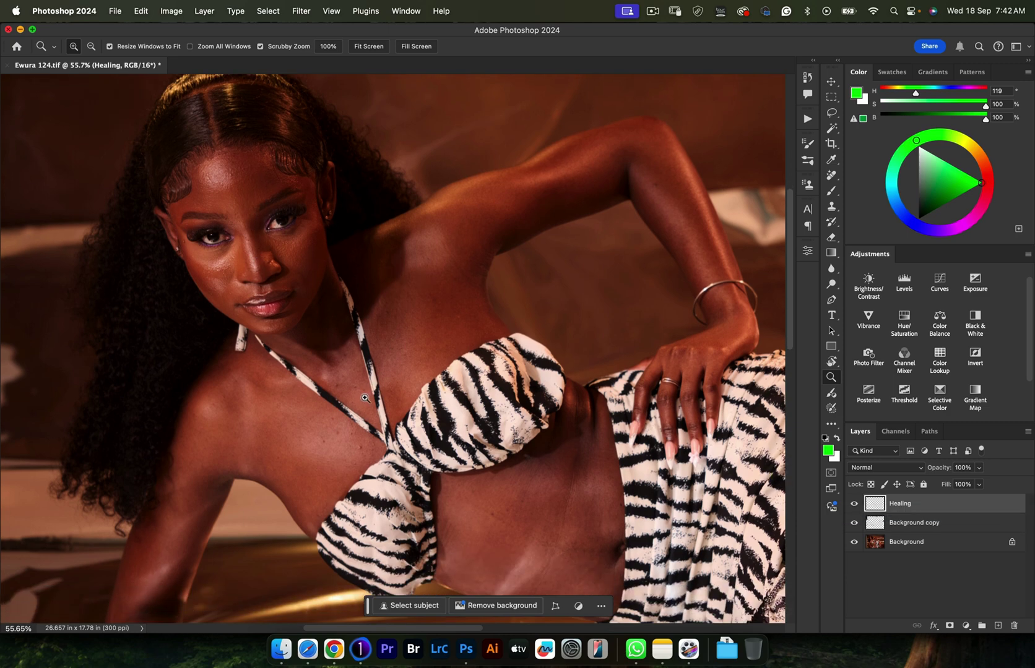
scroll(365, 396, up, 2)
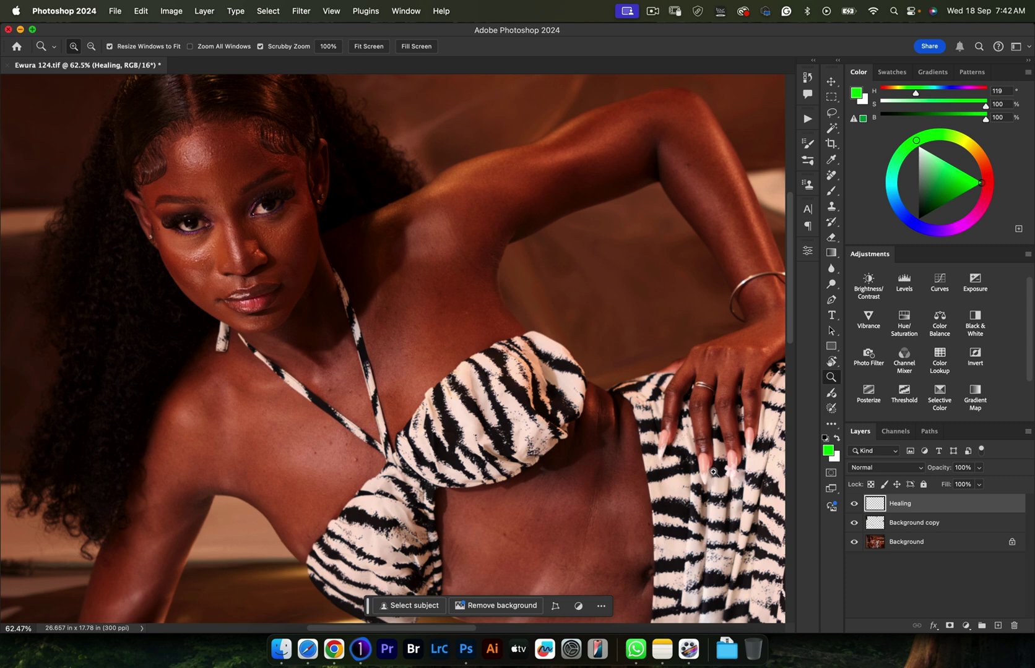
- Switch to the Healing Brush with Use Legacy turned off and a brush size of 34
key(j)
right_click(831, 176)
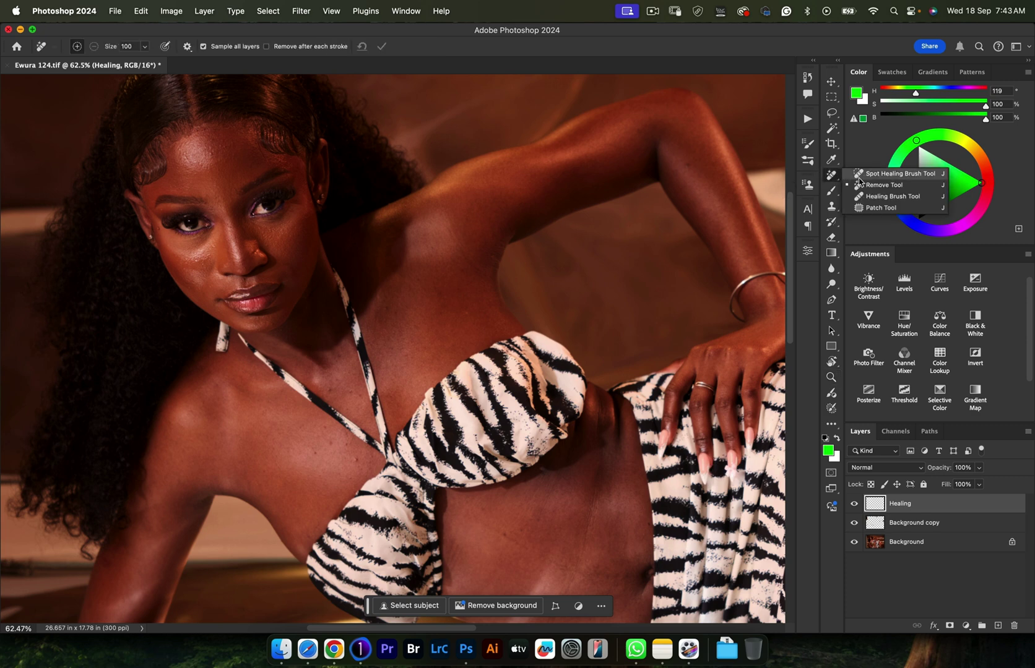
click(869, 196)
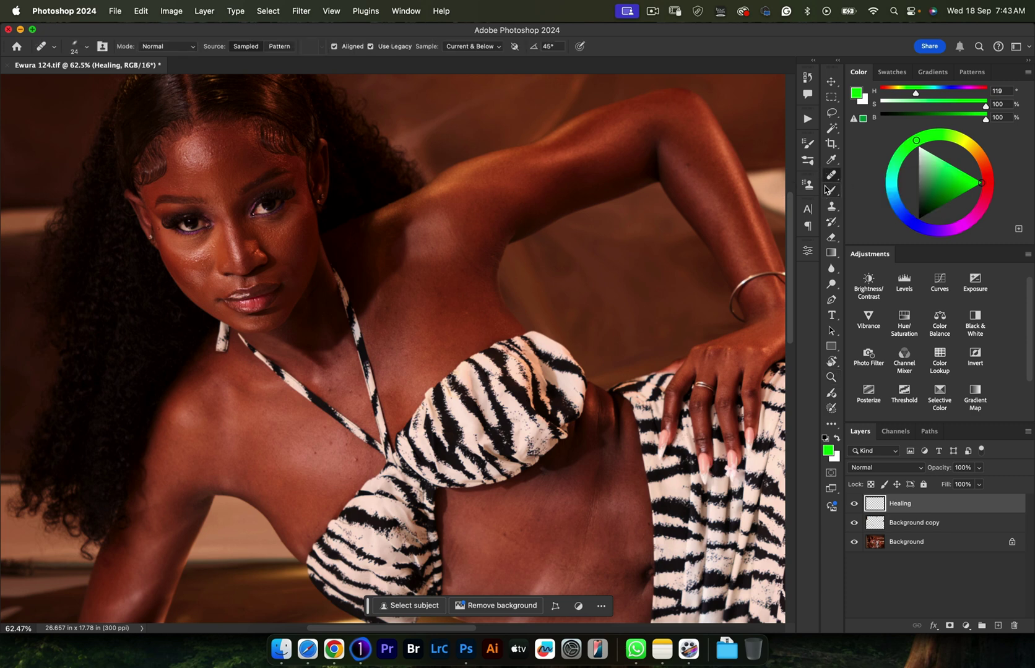
click(370, 46)
drag(313, 443, 313, 443)
- Heal the blemishes on the chest below the diagonal halter strap, using clean skin sampled next to each spot
scroll(335, 431, up, 10)
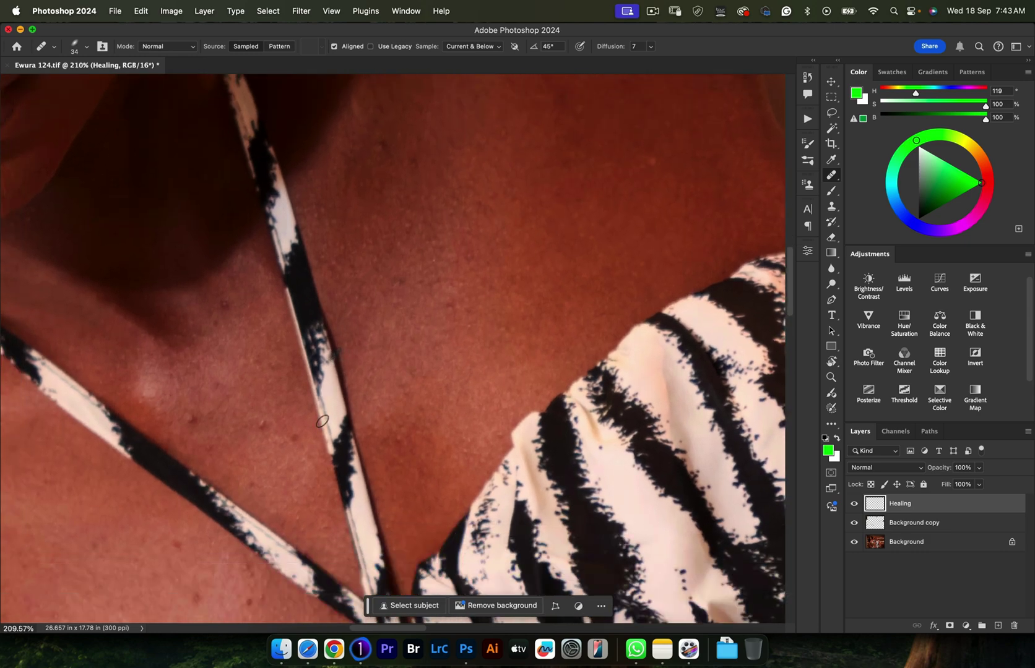
scroll(315, 415, down, 5)
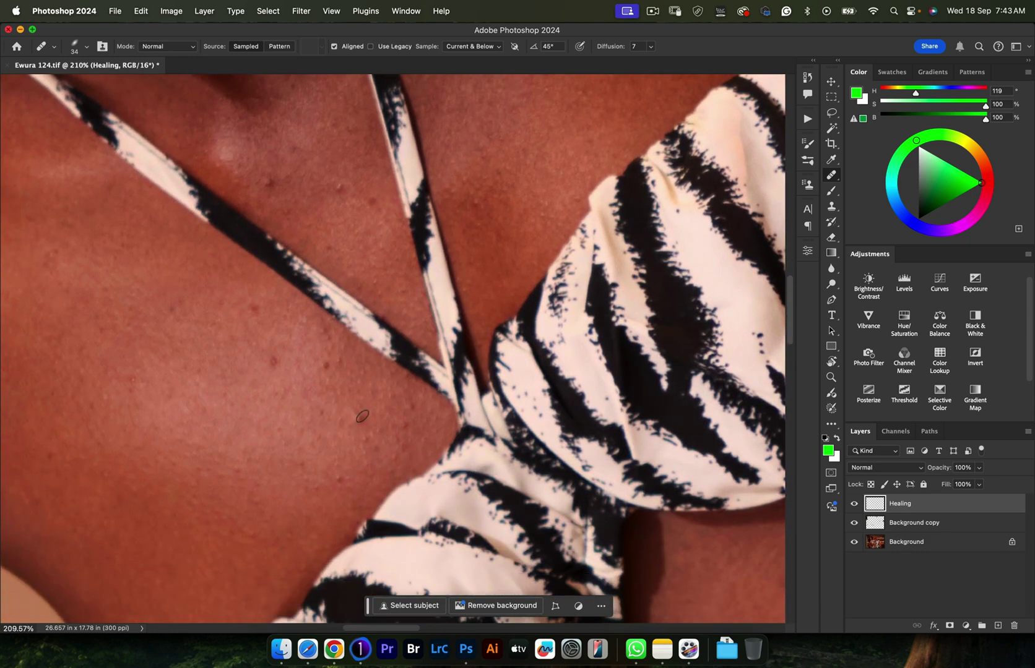
drag(353, 417, 342, 415)
drag(358, 419, 354, 409)
key(super+z)
alt+click(258, 365)
click(272, 361)
alt+click(248, 321)
click(254, 307)
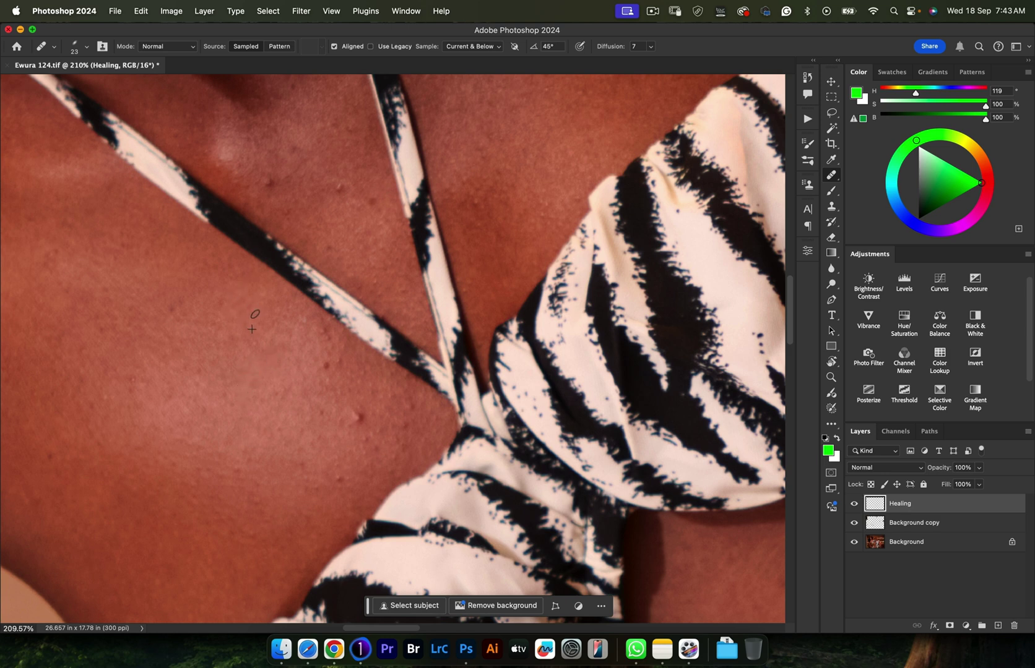
alt+click(337, 418)
click(354, 412)
- Heal the dark spots on the upper chest between the two halter straps from nearby clean skin
alt+click(346, 174)
click(336, 187)
drag(337, 187, 370, 193)
key(z)
mouse_move(312, 353)
mouse_down()
mouse_move(256, 357)
mouse_move(289, 328)
mouse_up()
key(j)
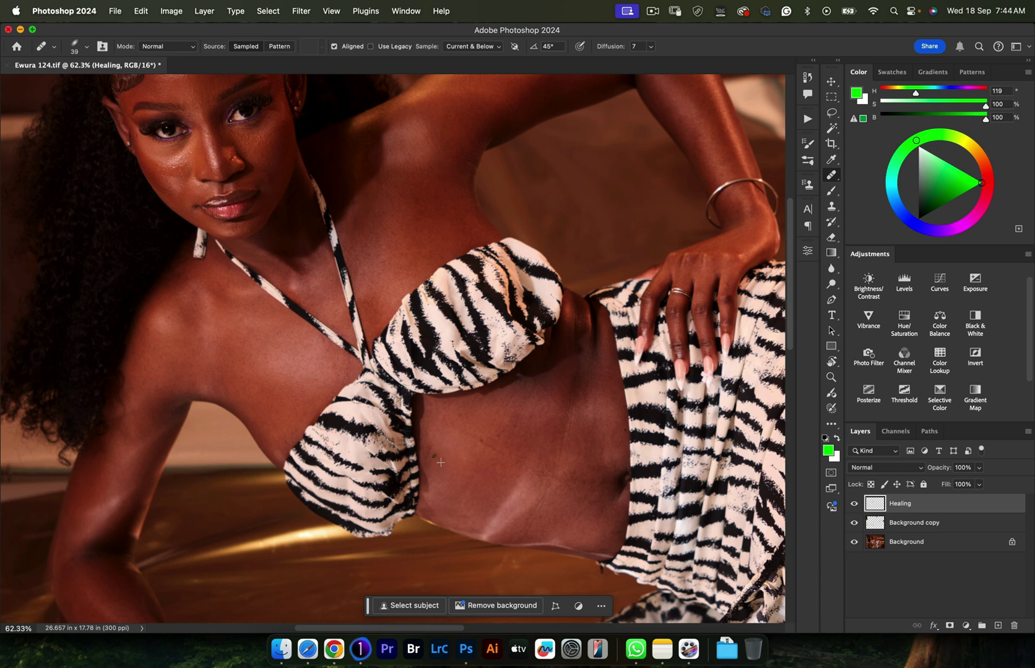
- Heal the blemishes on the face at the outer cheek, forehead and cheek with skin sampled beside them
alt+click(470, 418)
scroll(501, 410, up, 3)
scroll(501, 409, right, 2)
scroll(486, 438, up, 3)
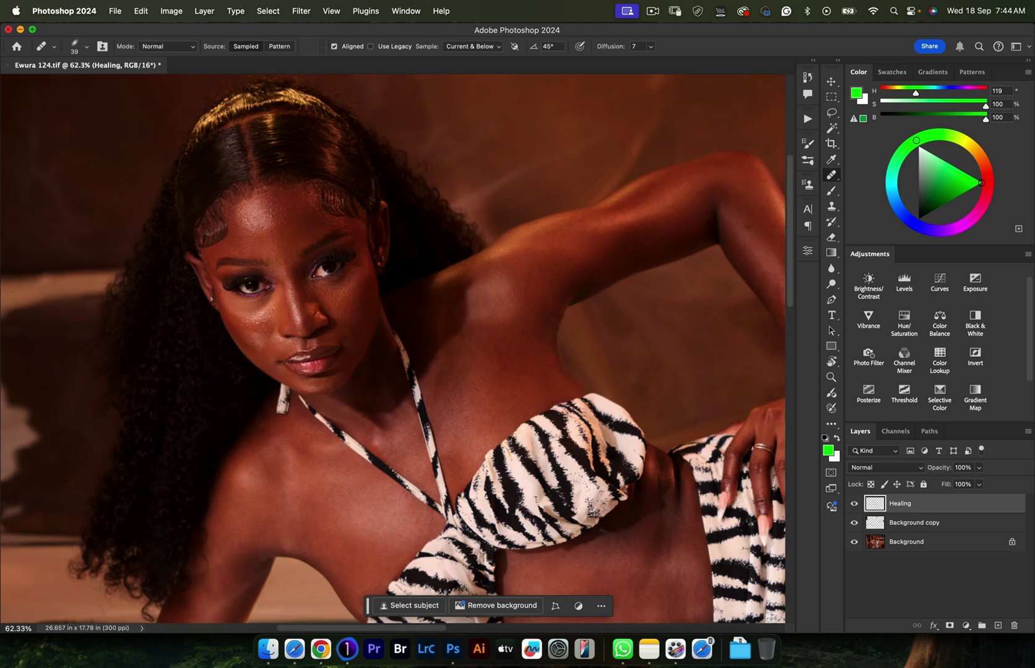
scroll(278, 262, up, 4)
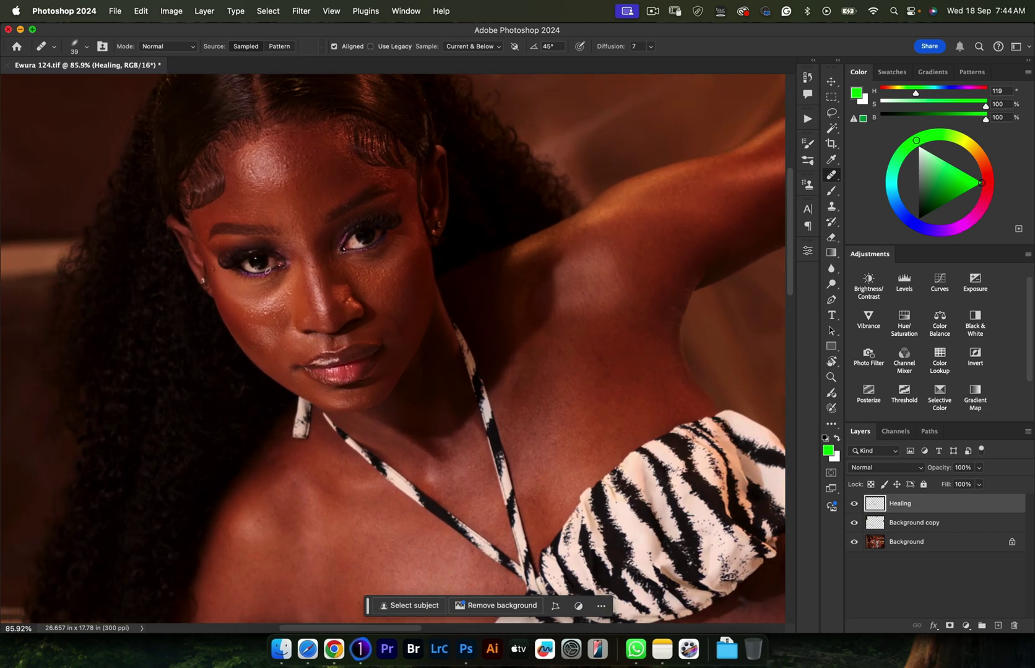
ctrl+alt+click(224, 280)
drag(220, 277, 219, 278)
click(281, 157)
alt+click(263, 317)
click(272, 315)
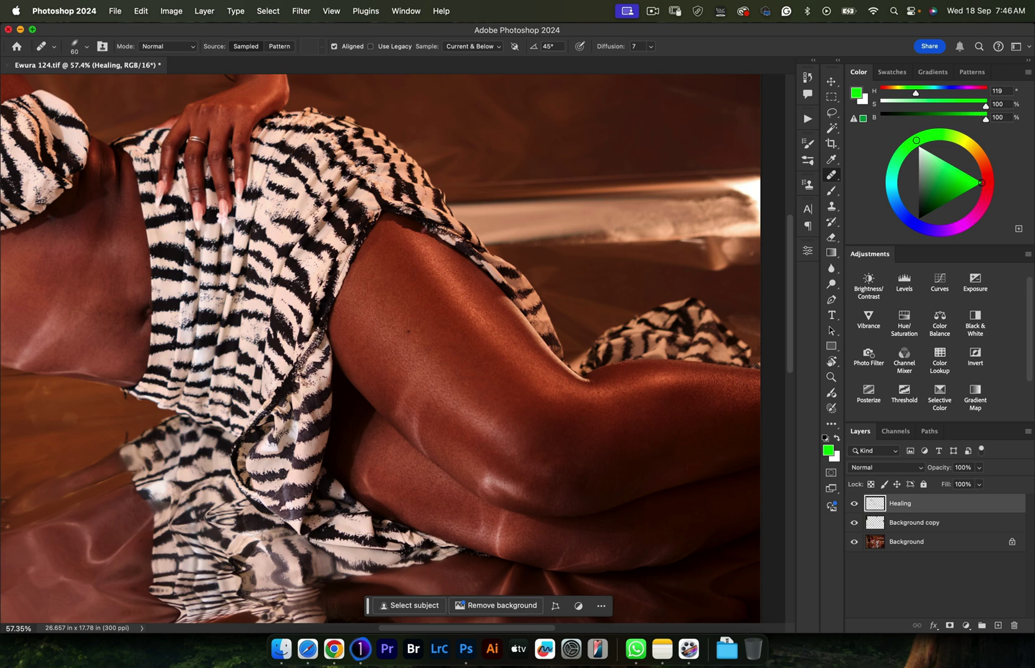
- Examine the skin of the legs, midriff, arms and upper body for remaining blemishes
scroll(476, 349, right, 10)
scroll(477, 348, down, 5)
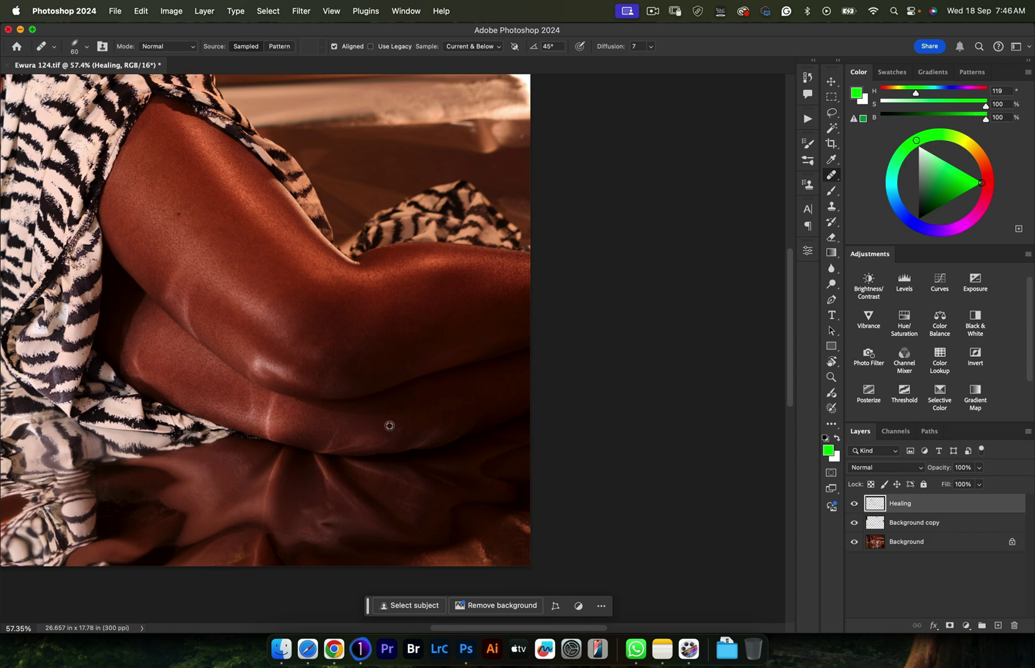
scroll(381, 399, left, 10)
scroll(381, 398, up, 5)
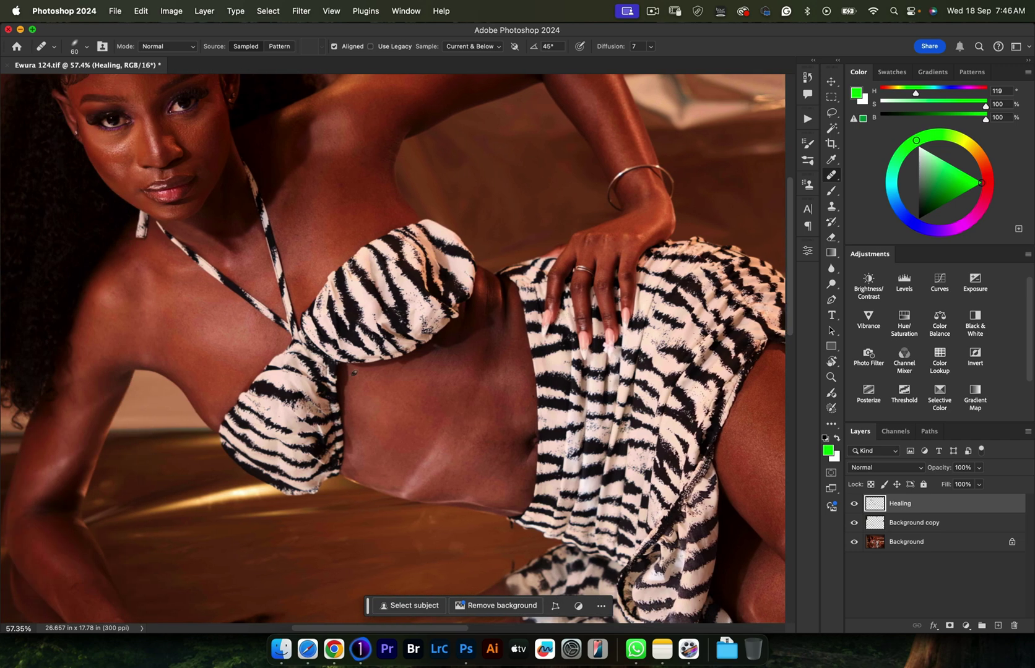
scroll(354, 373, down, 5)
scroll(354, 373, left, 3)
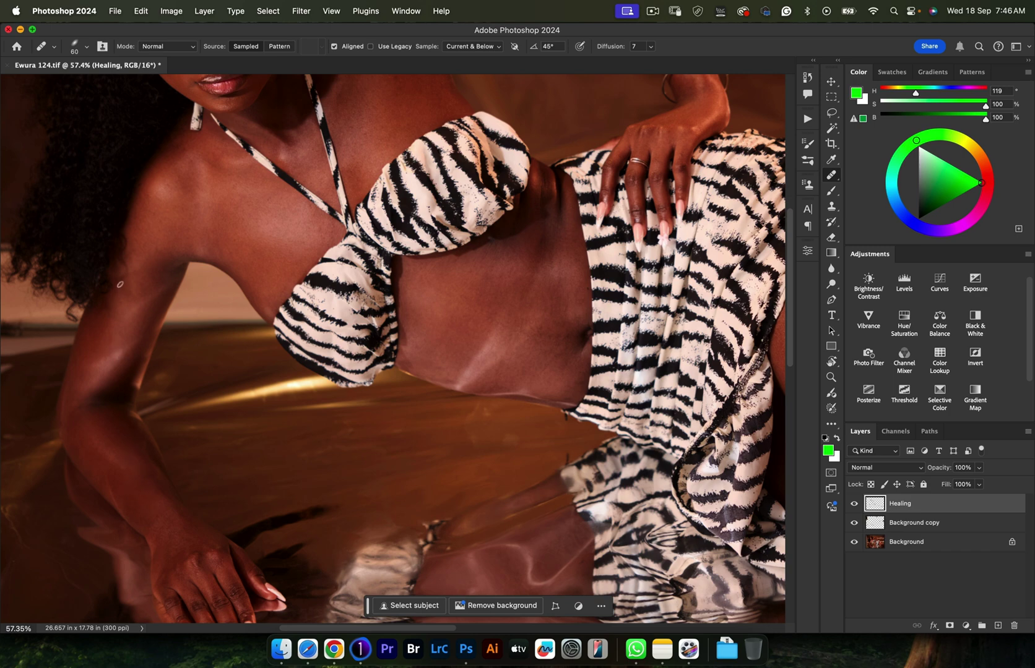
scroll(120, 284, up, 10)
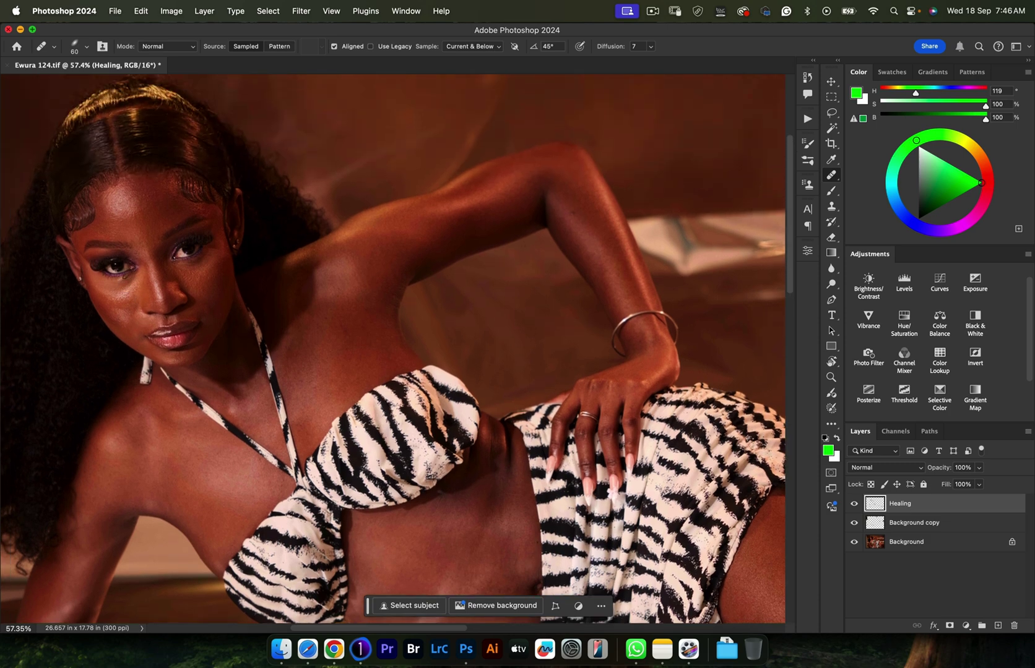
- Heal the remaining marks on the cheek beside the nose and along the jaw under the chin
scroll(126, 275, up, 6)
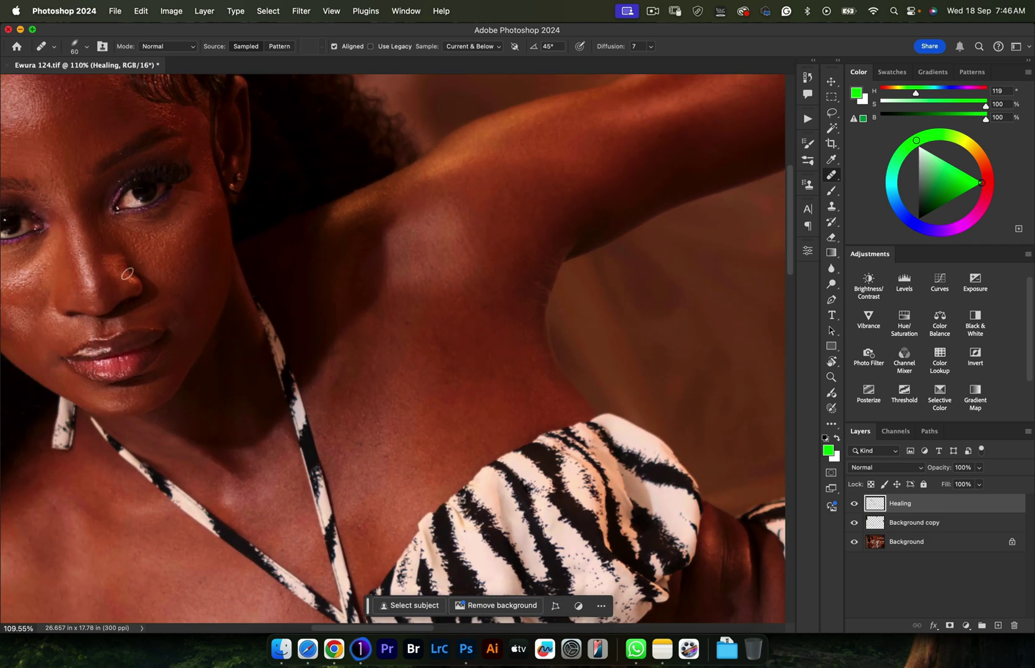
scroll(127, 275, right, 2)
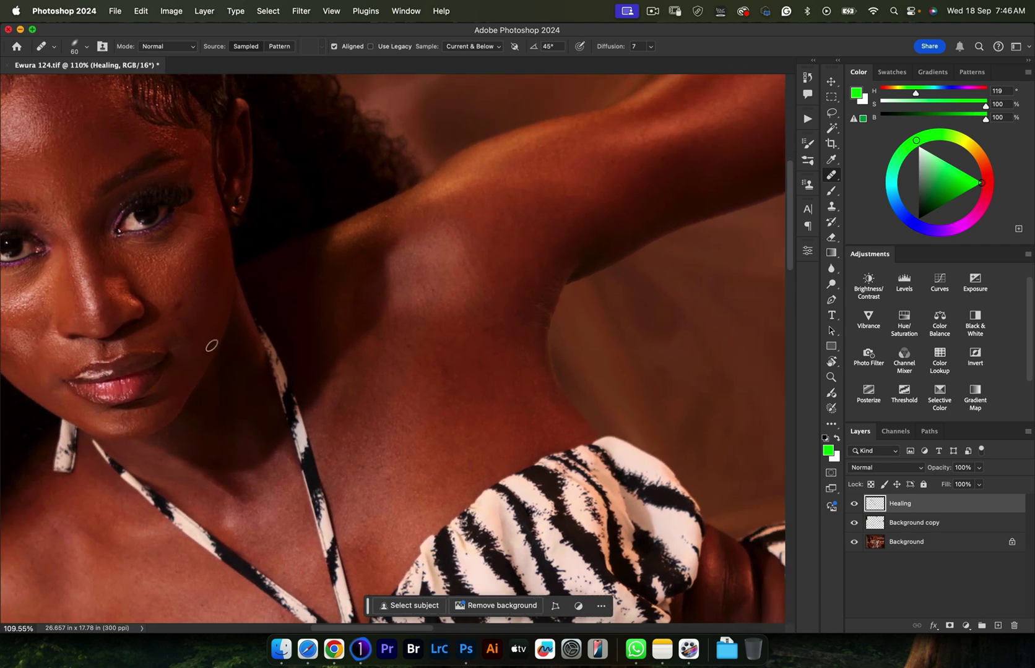
drag(179, 266, 167, 267)
alt+click(144, 272)
click(178, 429)
click(170, 435)
scroll(293, 310, left, 2)
scroll(292, 309, left, 5)
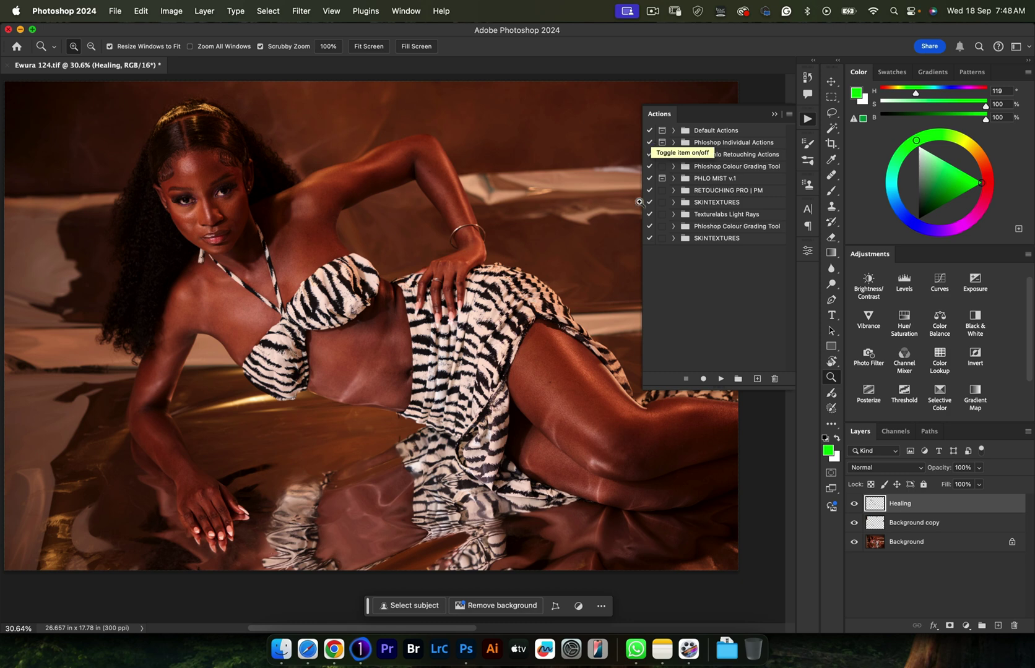
- Review the actions contained in the Phloshop Individual Actions set
click(673, 143)
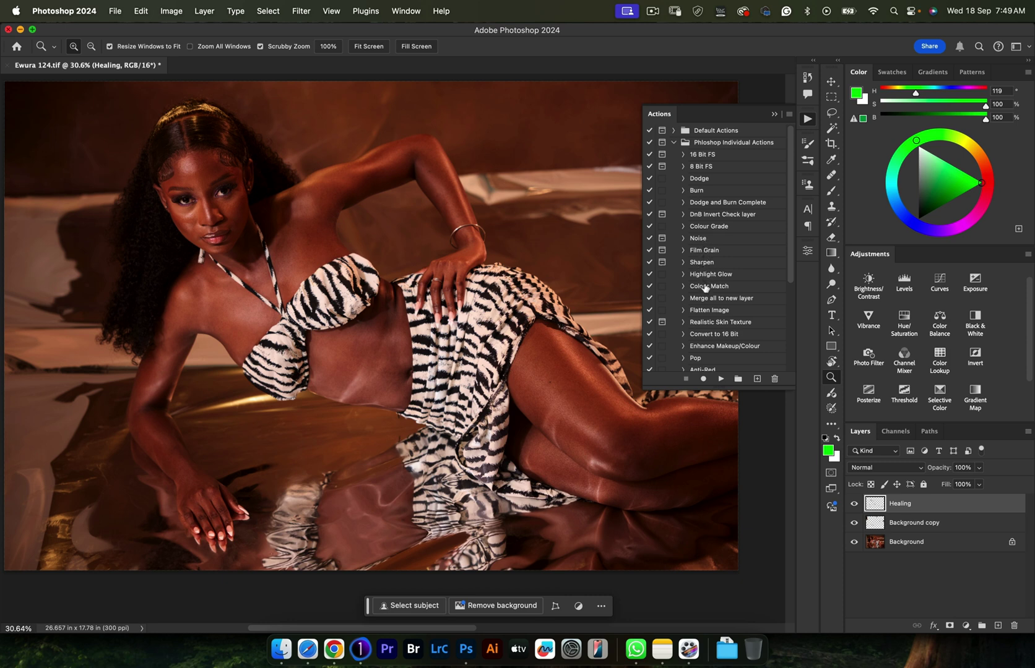
scroll(735, 314, down, 1)
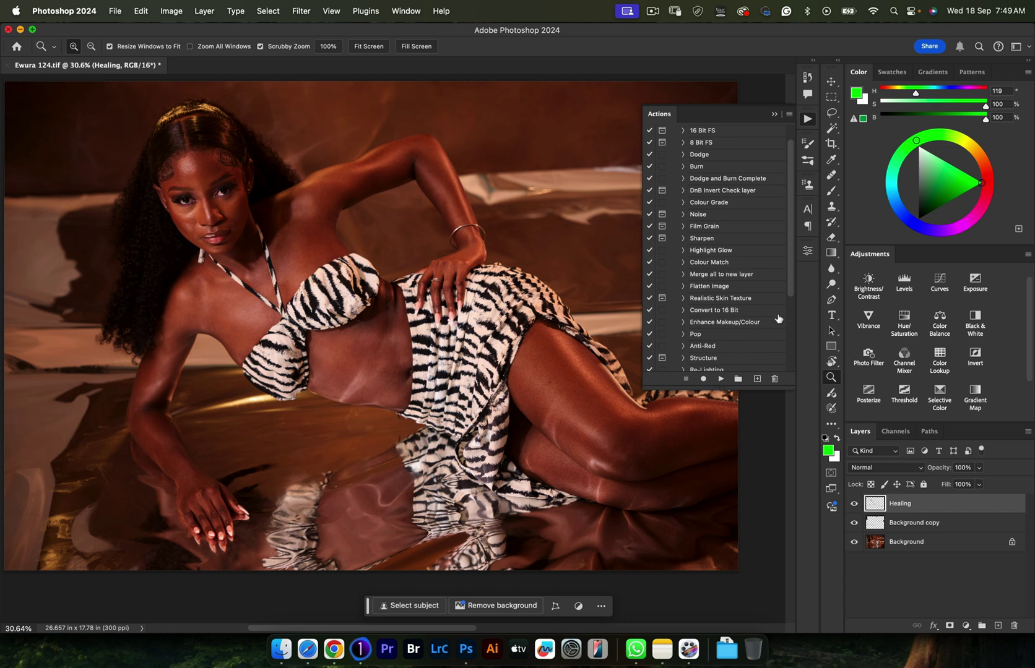
scroll(791, 285, down, 1)
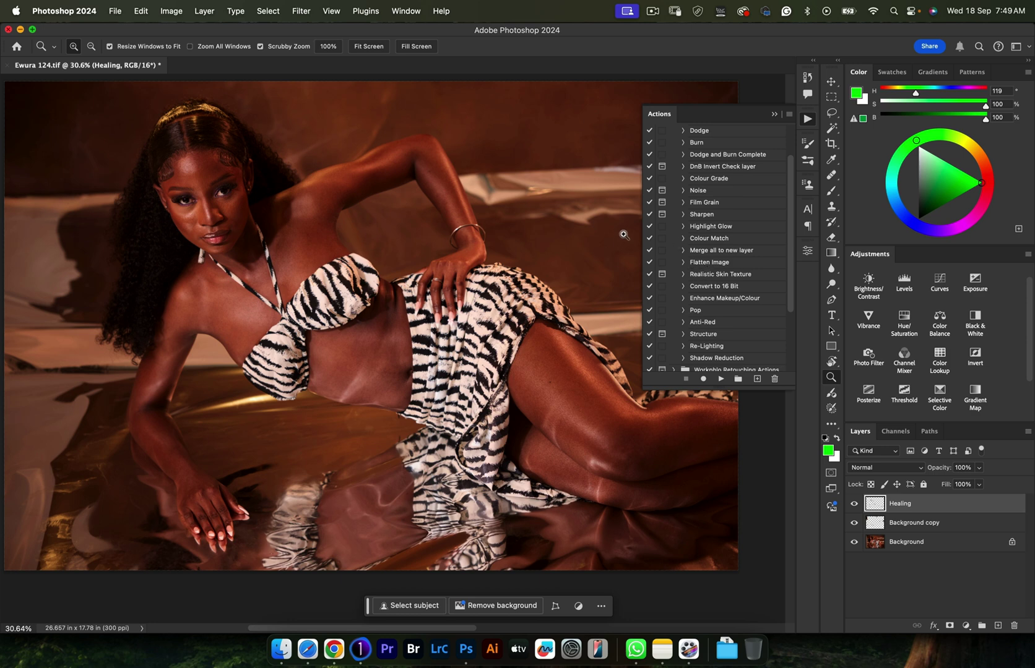
scroll(791, 204, up, 3)
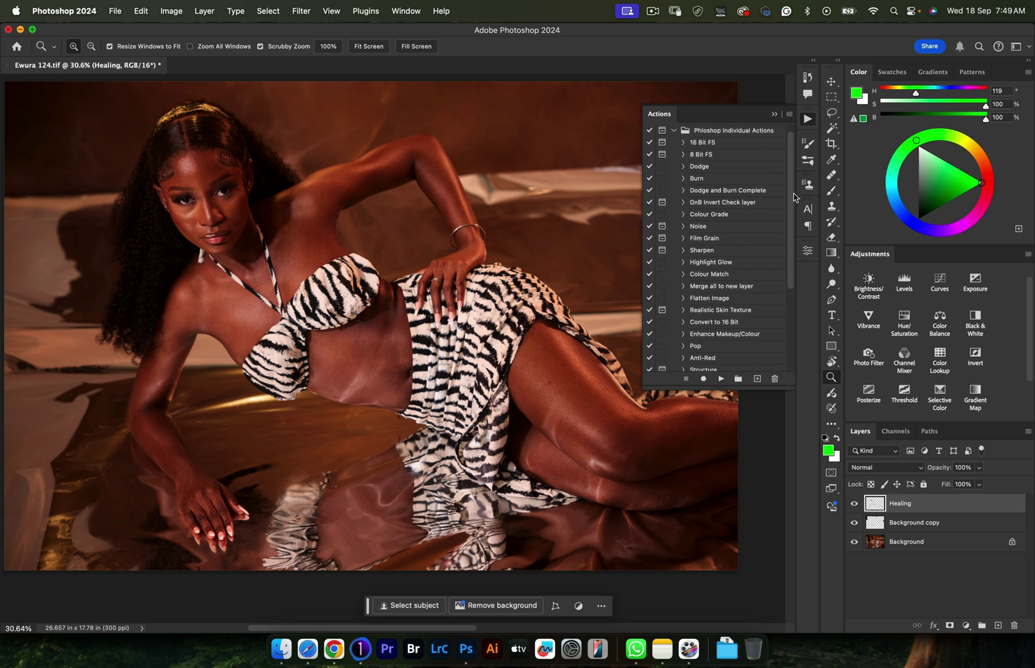
click(674, 143)
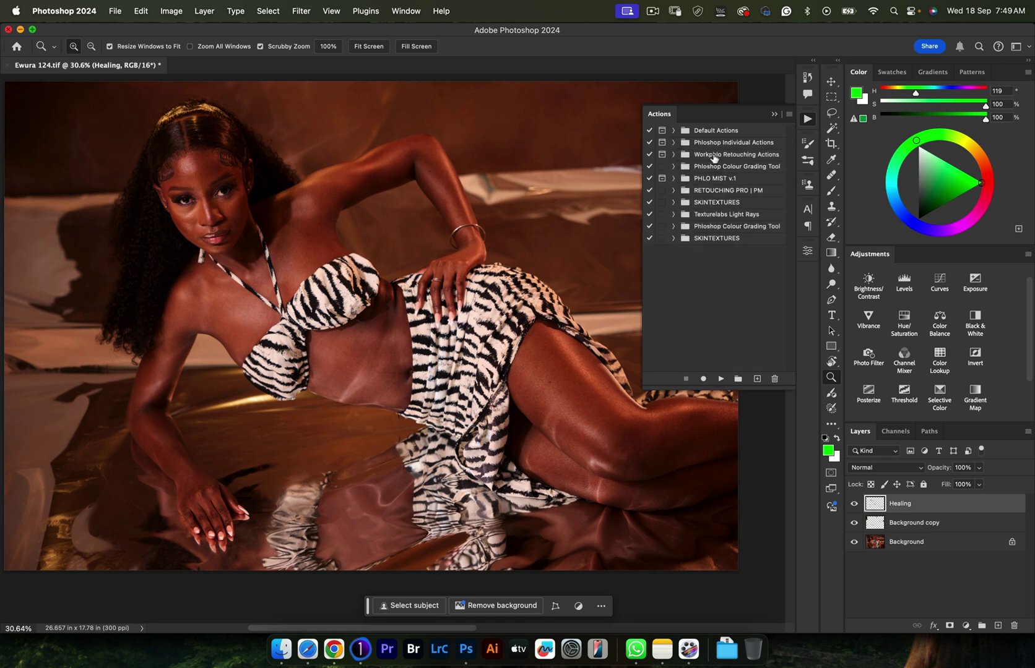
- Play the Run 1st and Run this 2nd actions from the Workphlo Retouching Actions set
click(673, 155)
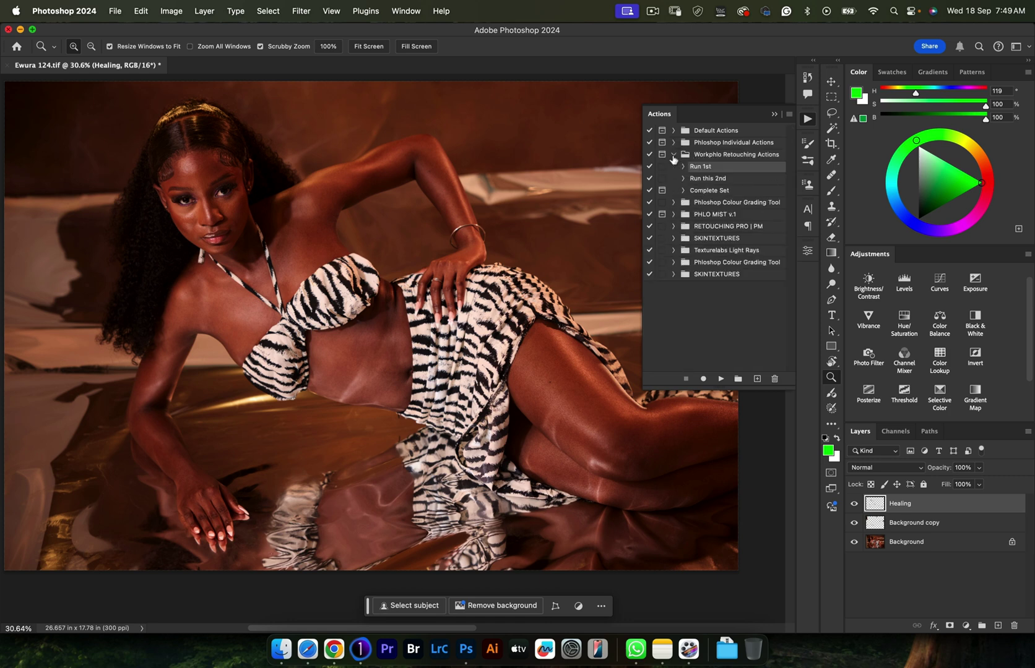
click(720, 379)
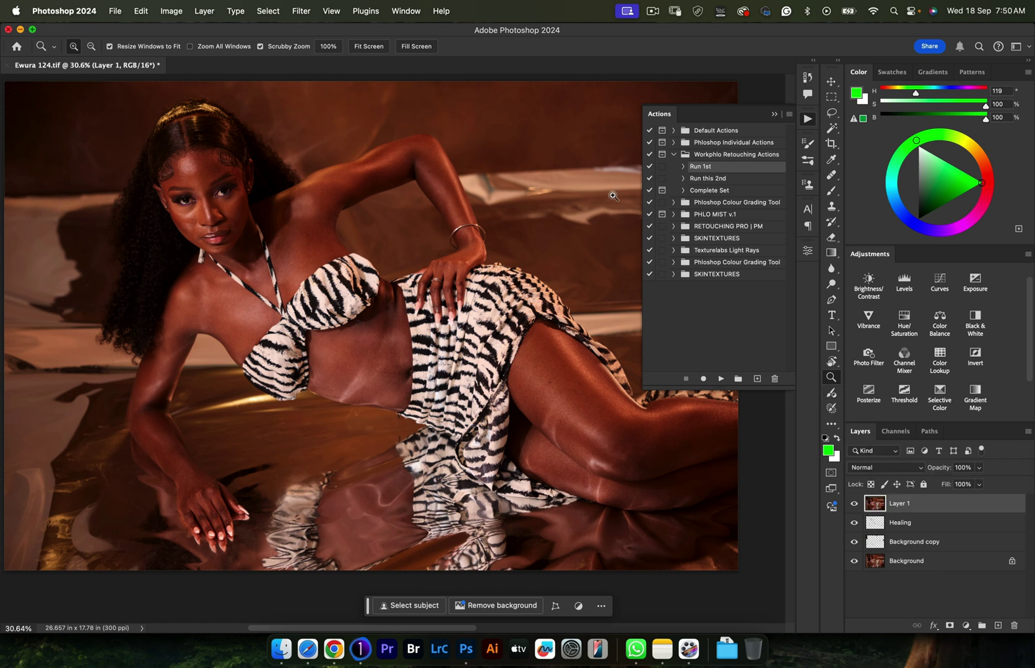
click(694, 179)
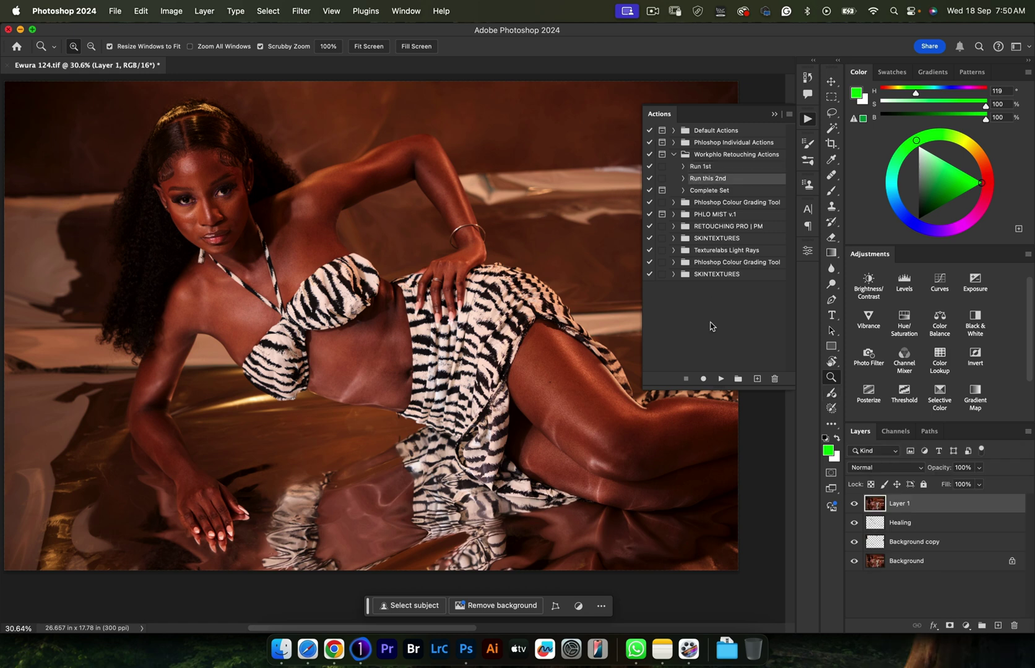
click(720, 380)
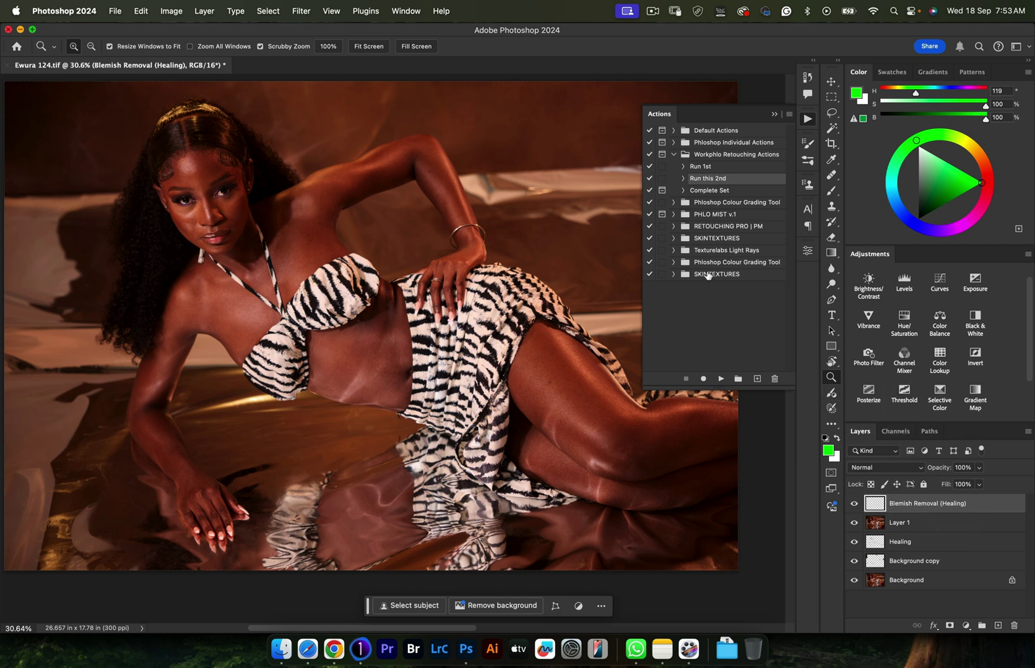
- Play the Complete Set action with a Gaussian Blur radius of 4.8 pixels, previewing the blur on the shoulder skin
click(704, 191)
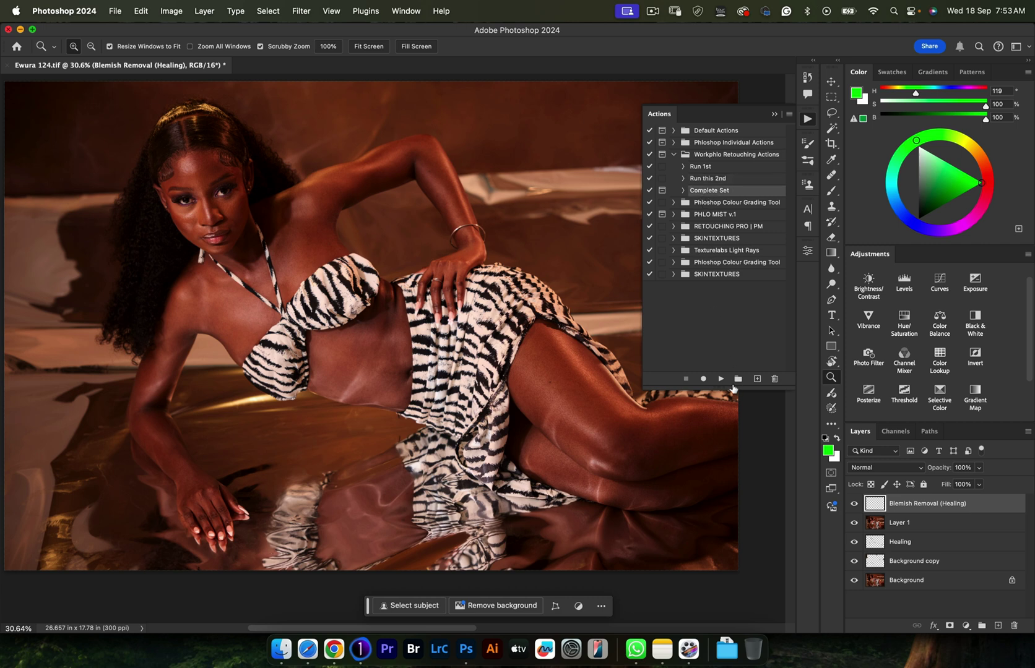
click(720, 379)
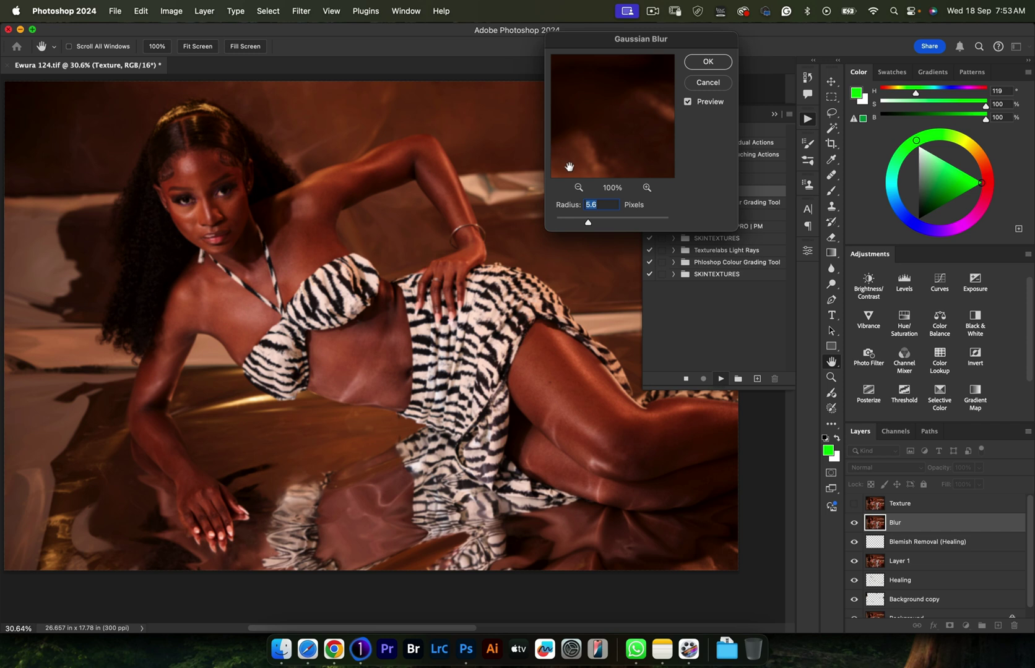
click(315, 197)
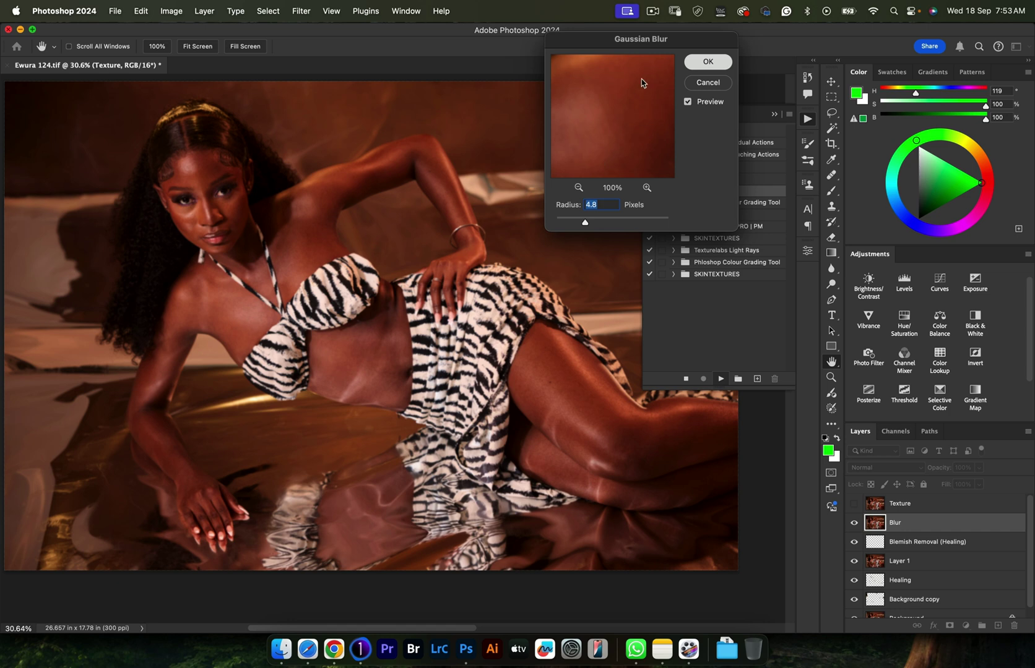
key(Return)
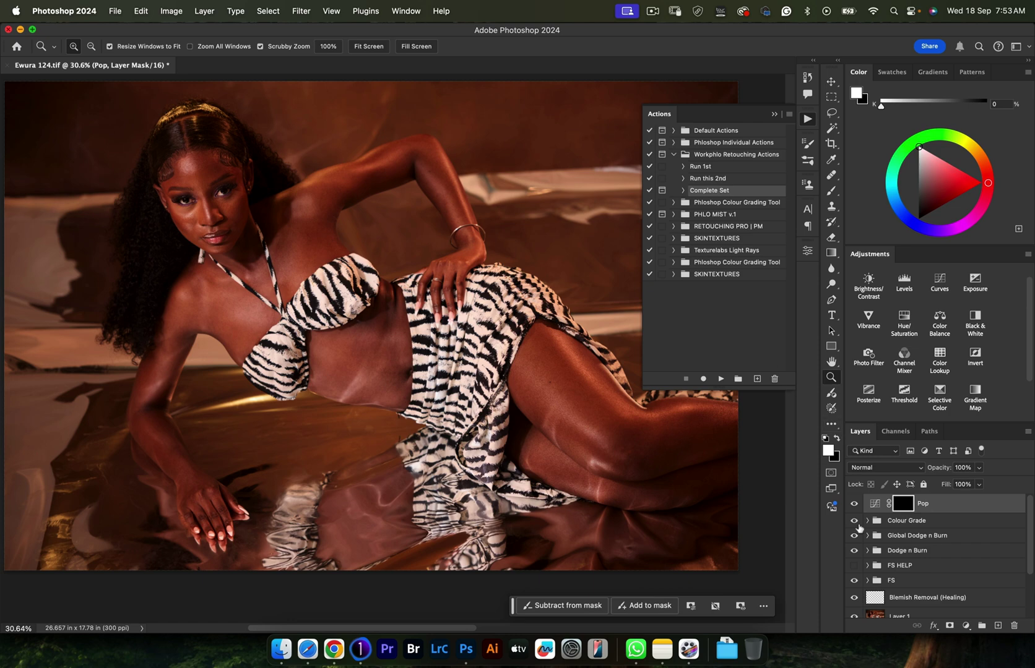
- Examine the FS, FS HELP, Dodge n Burn, Global Dodge n Burn and Colour Grade groups, briefly showing FS HELP
click(892, 582)
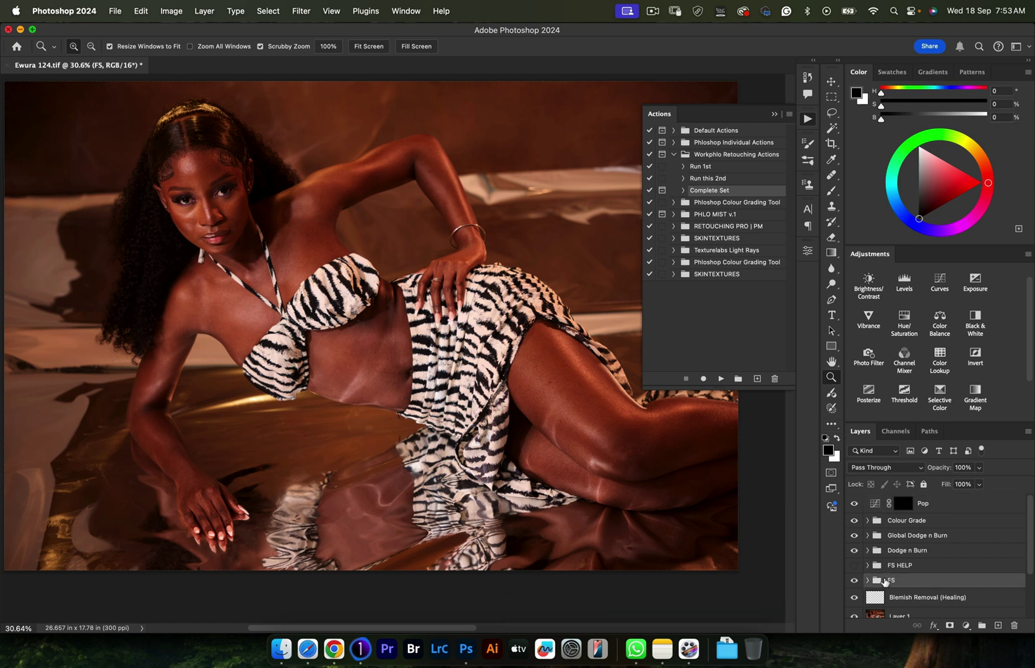
click(854, 566)
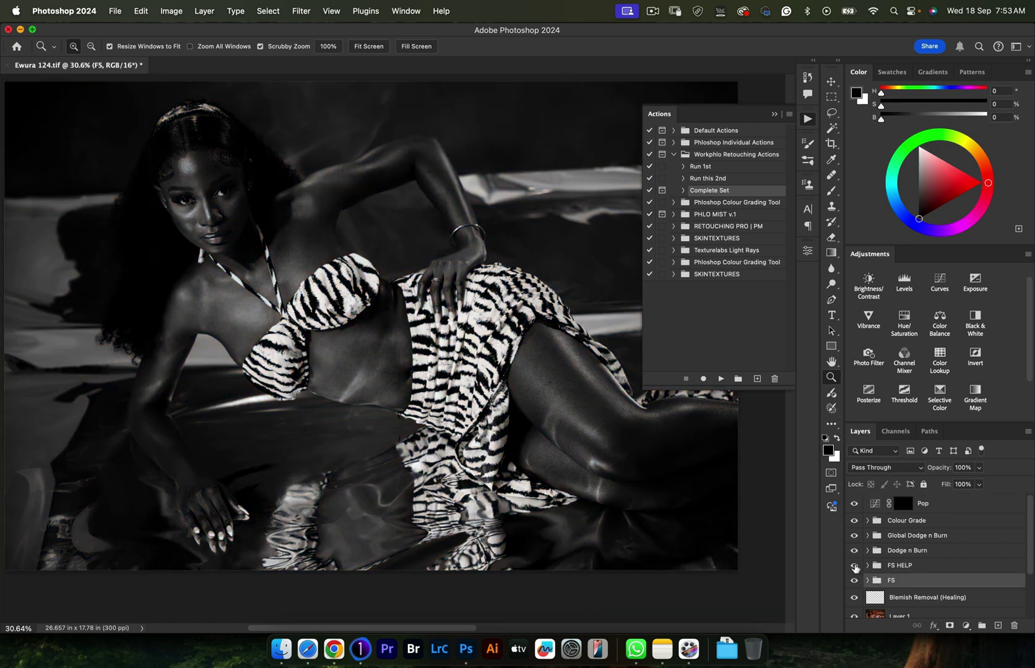
click(854, 566)
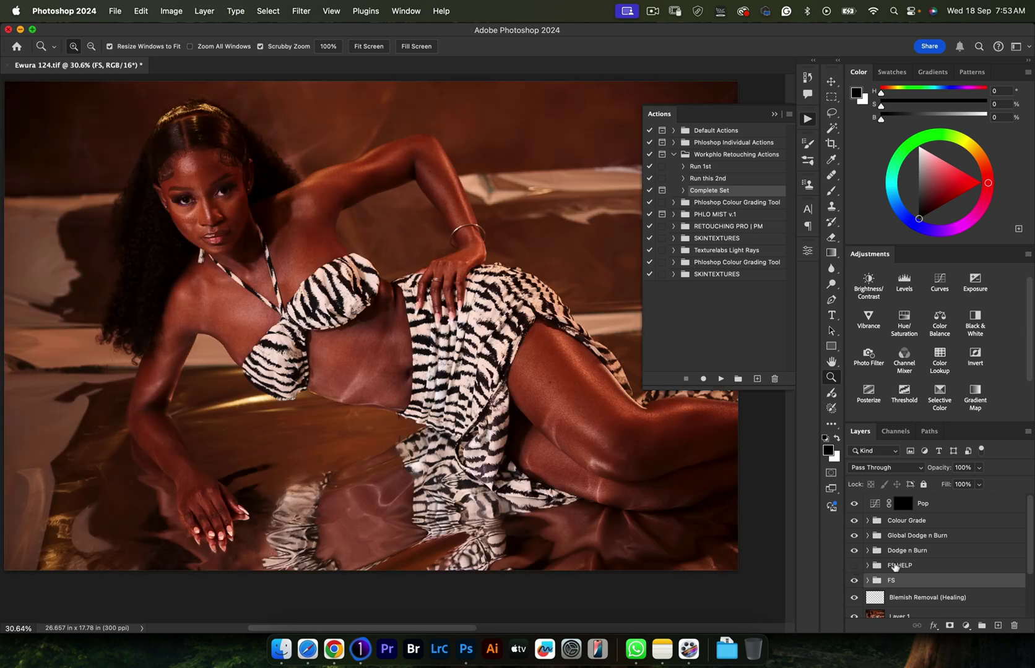
click(895, 552)
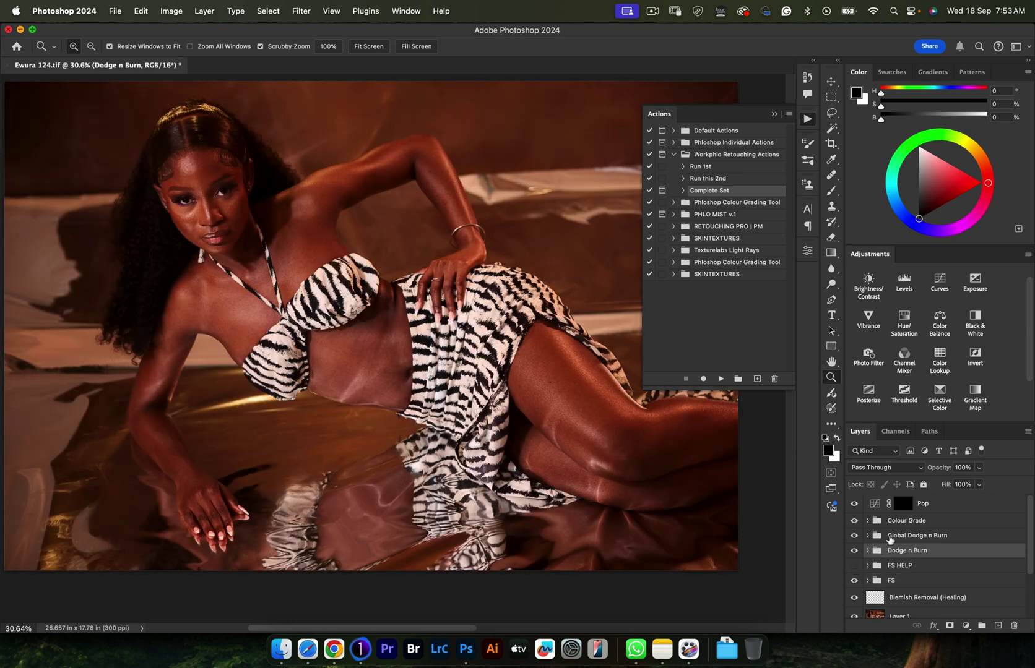
click(889, 536)
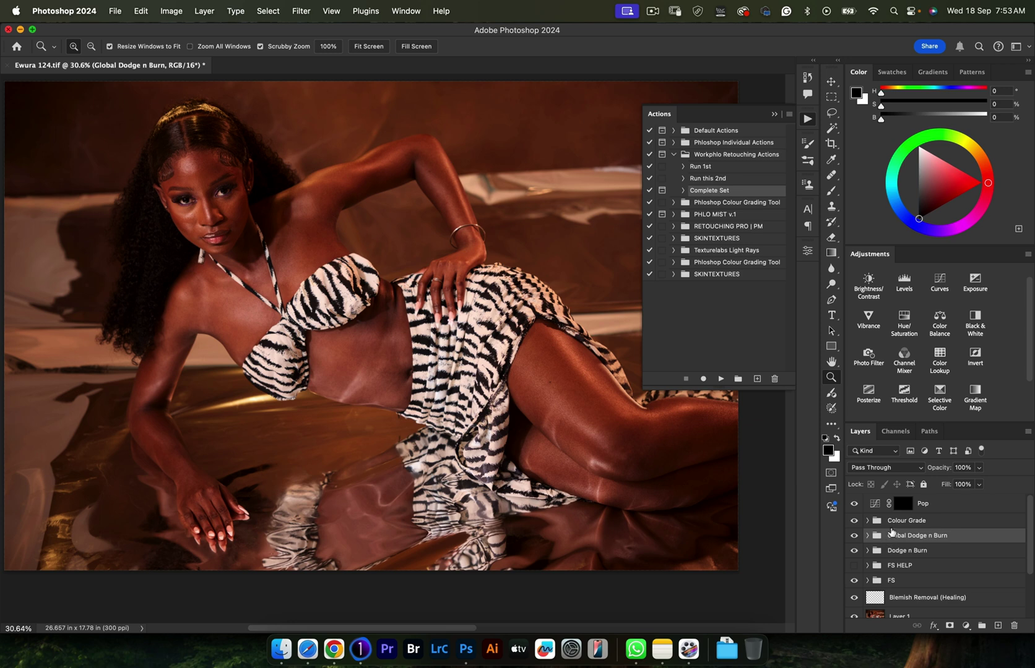
click(885, 523)
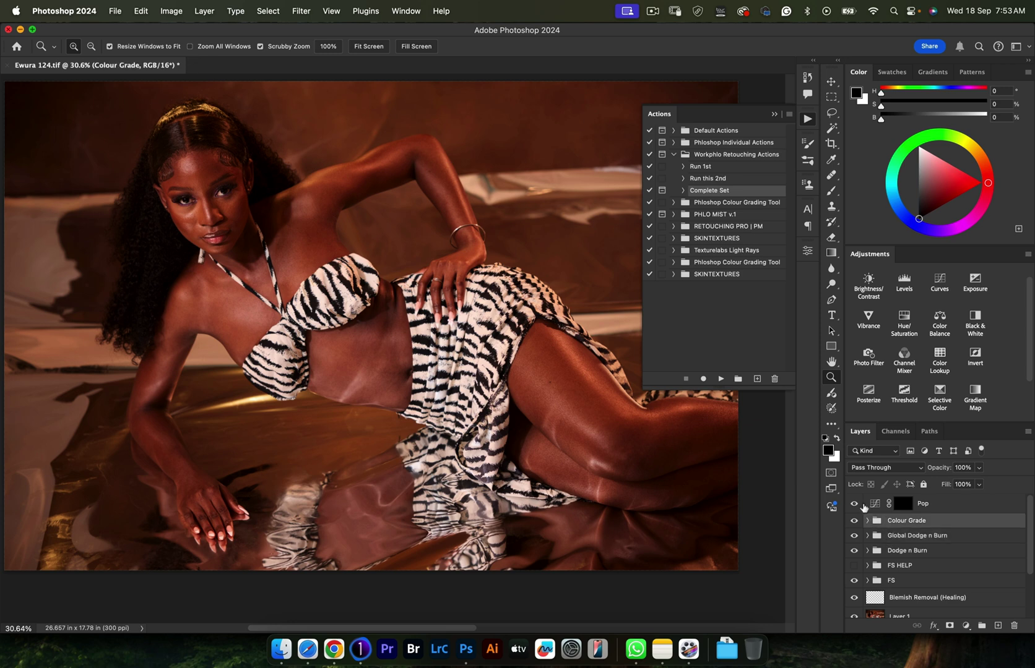
- Invert the Pop layer's mask to preview its effect on the whole image, and invert it back to black
click(900, 507)
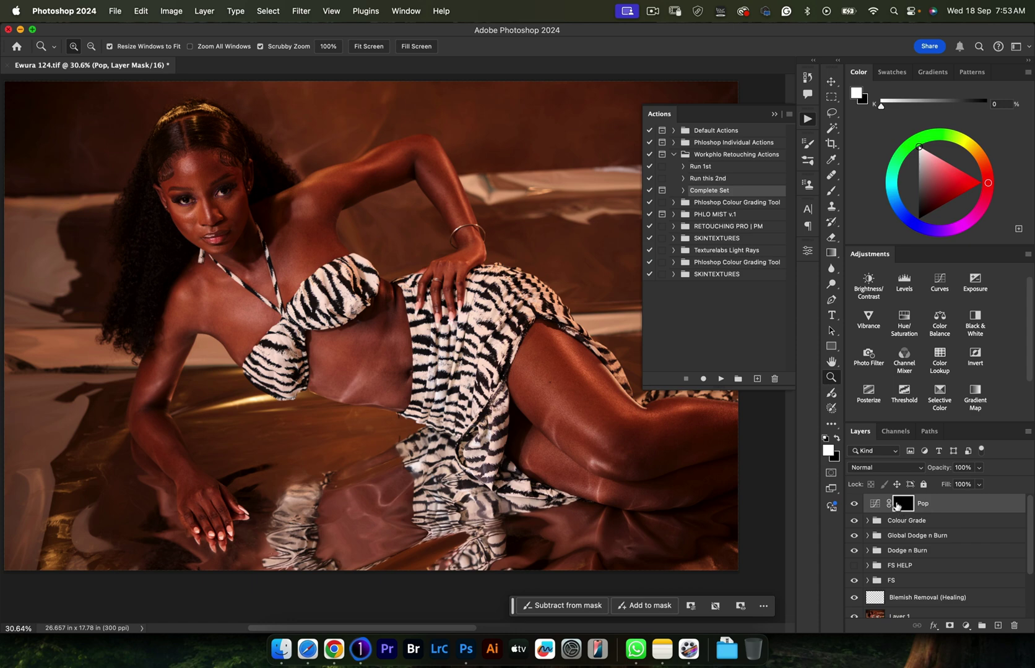
key(super+i)
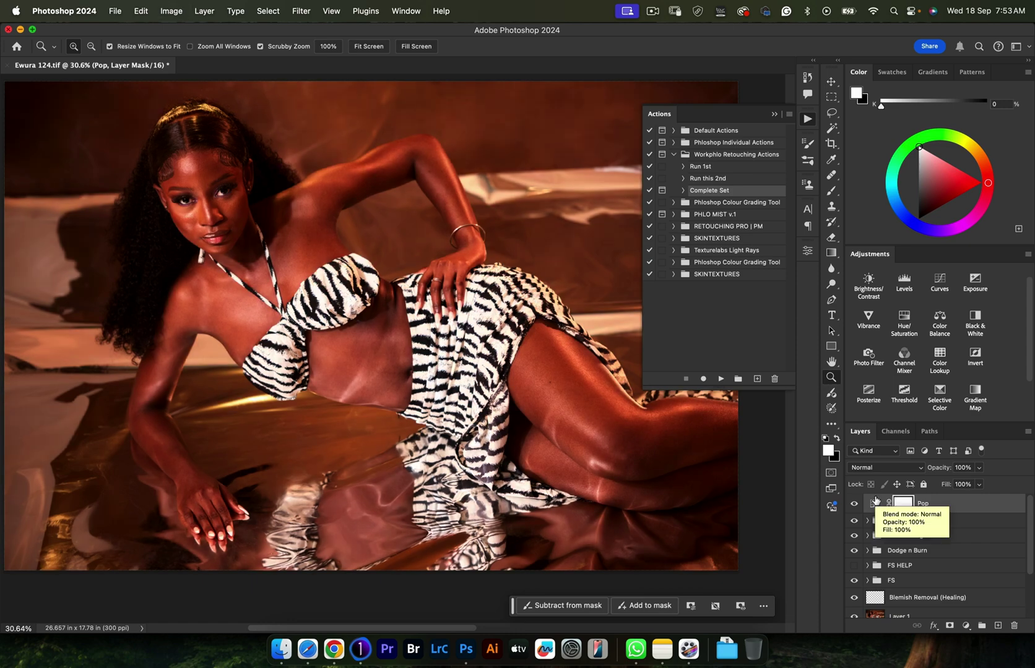
key(super+i)
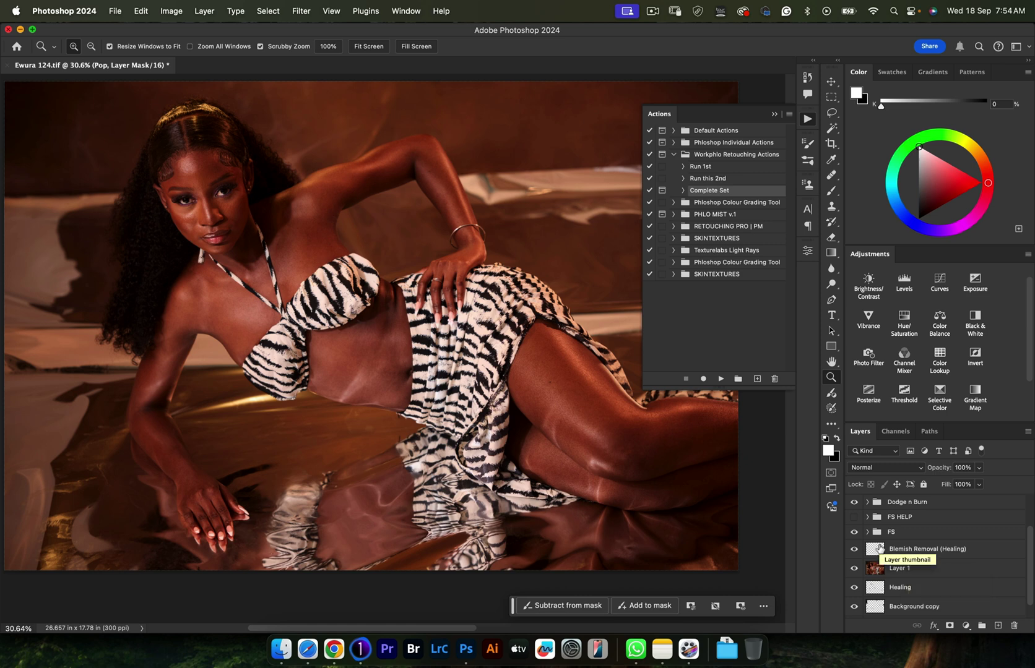
- Delete all layers and groups above the Healing layer
shift+click(925, 551)
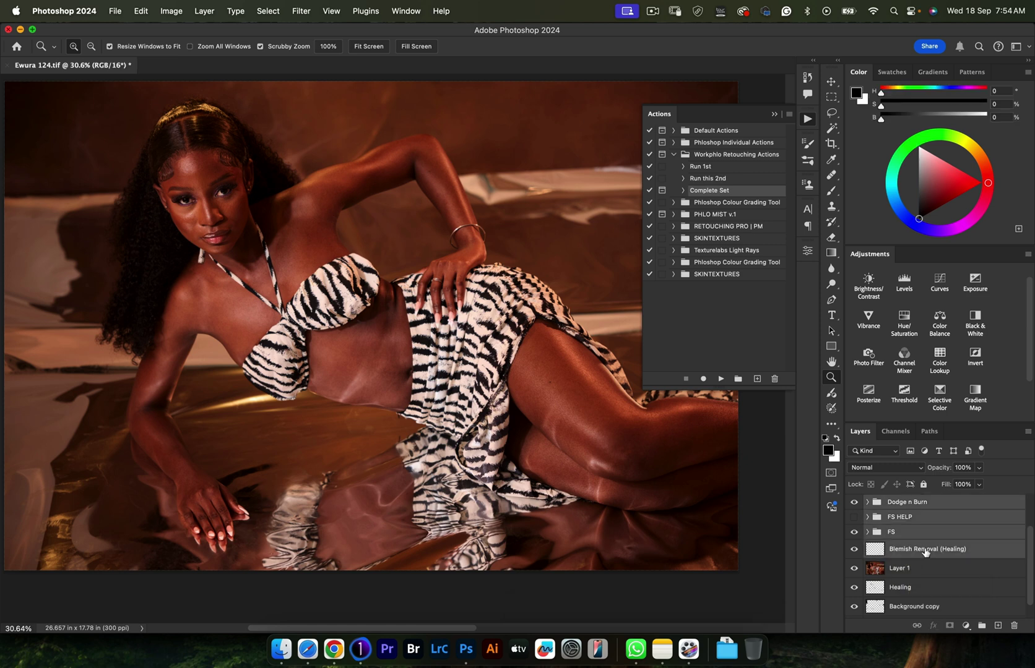
key(Delete)
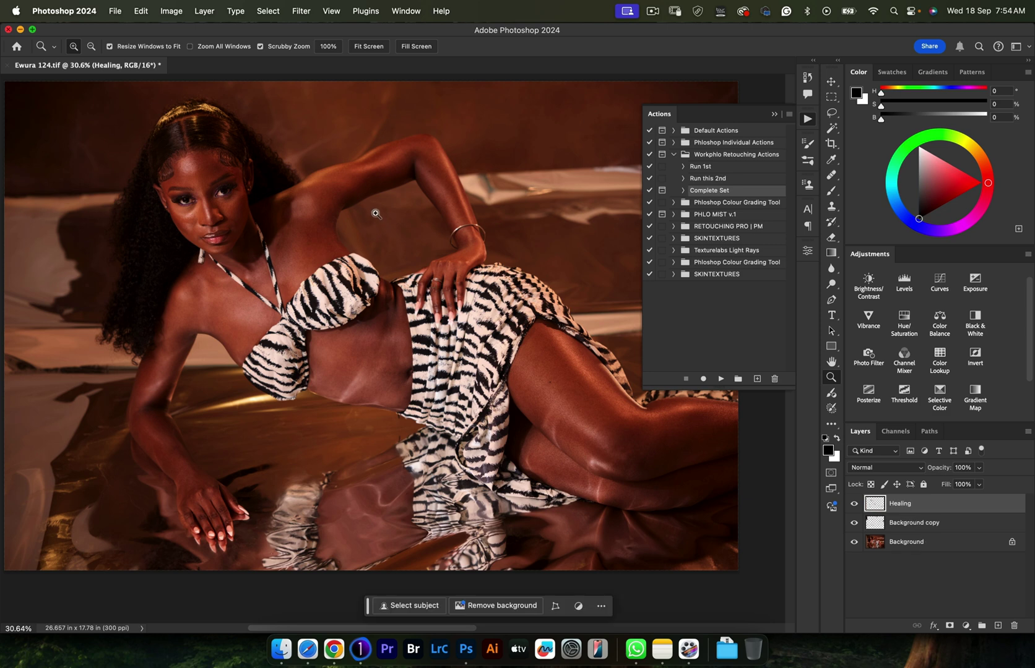
- Play the 16 Bit FS action from the Phloshop Individual Actions set
click(674, 155)
click(674, 143)
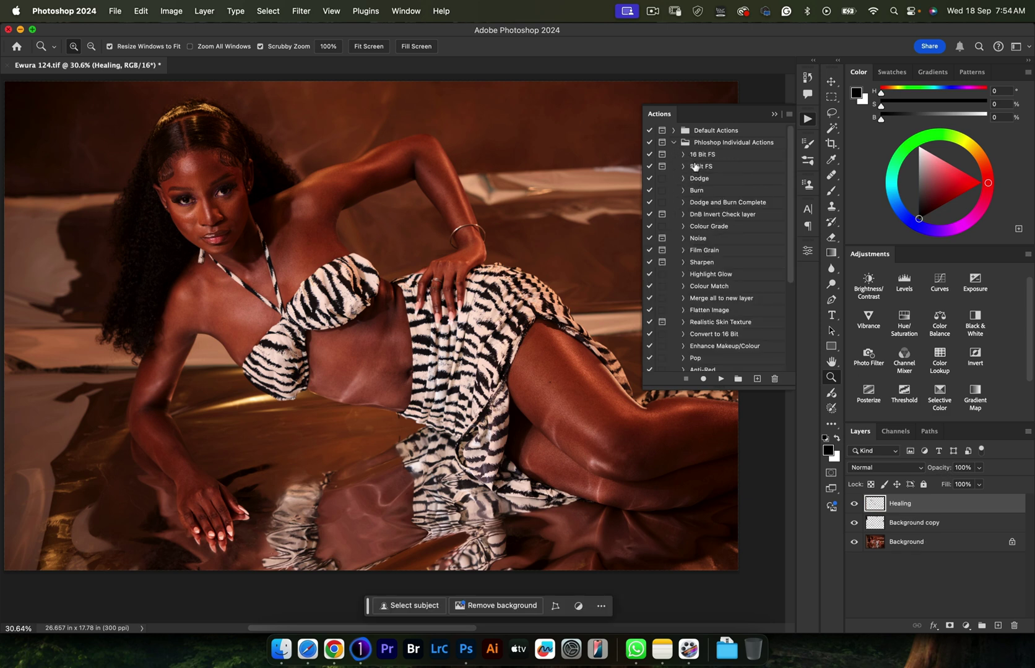
click(694, 157)
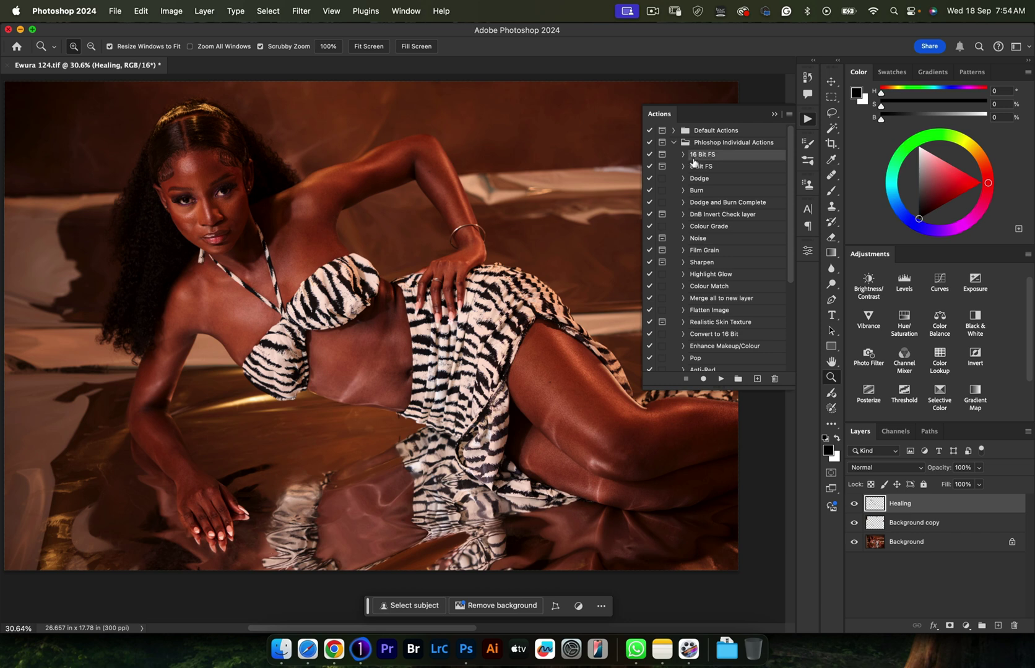
click(720, 379)
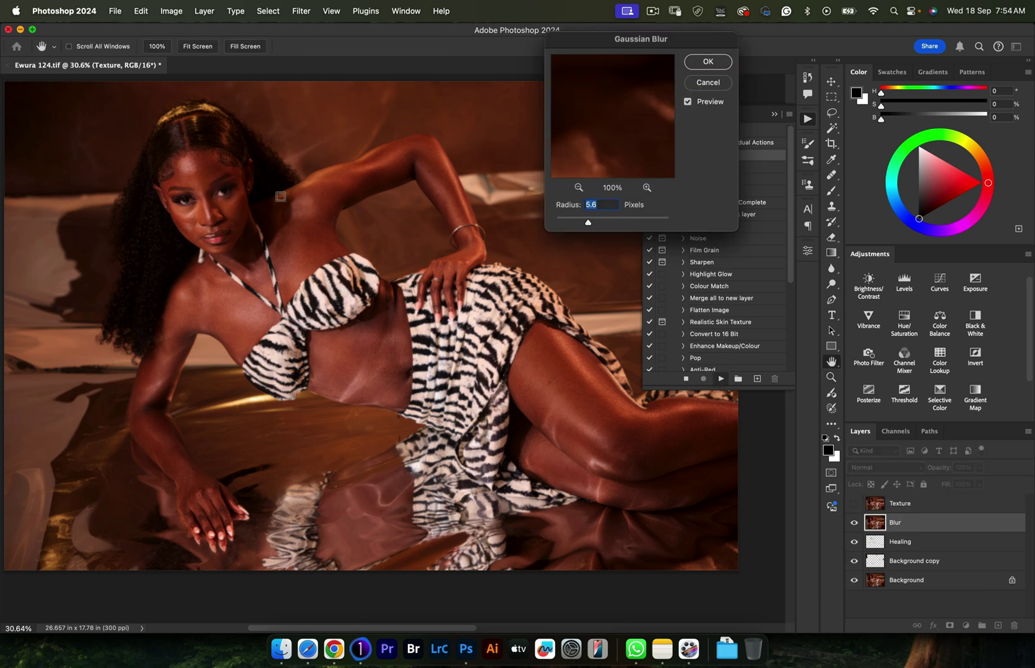
- Preview the Gaussian Blur on the face, neck and chest skin, and apply it with a radius of about 4.2 pixels
click(287, 235)
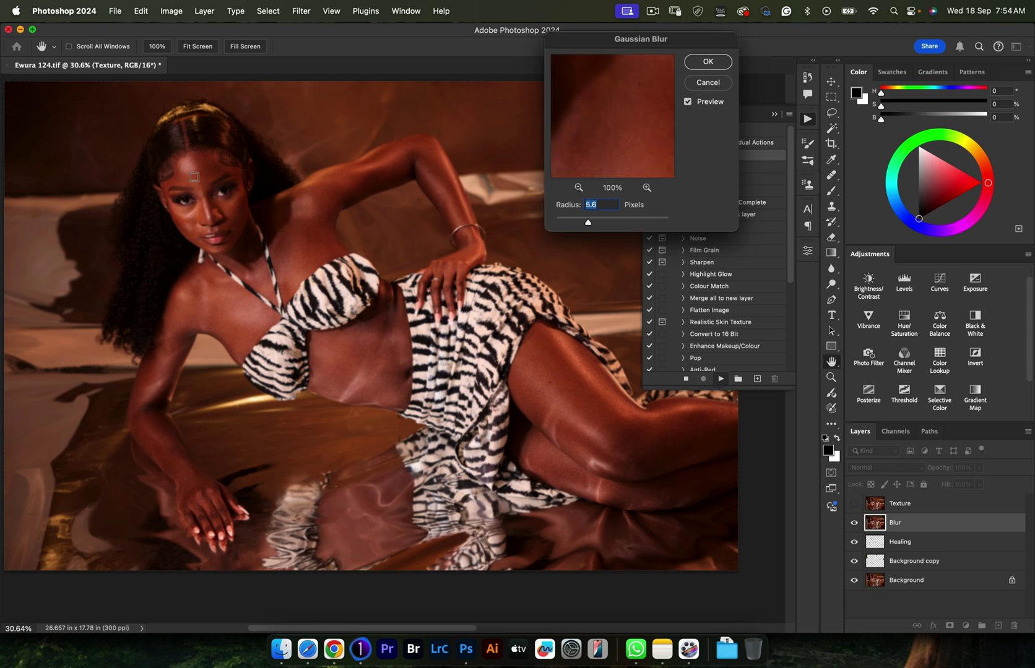
click(194, 177)
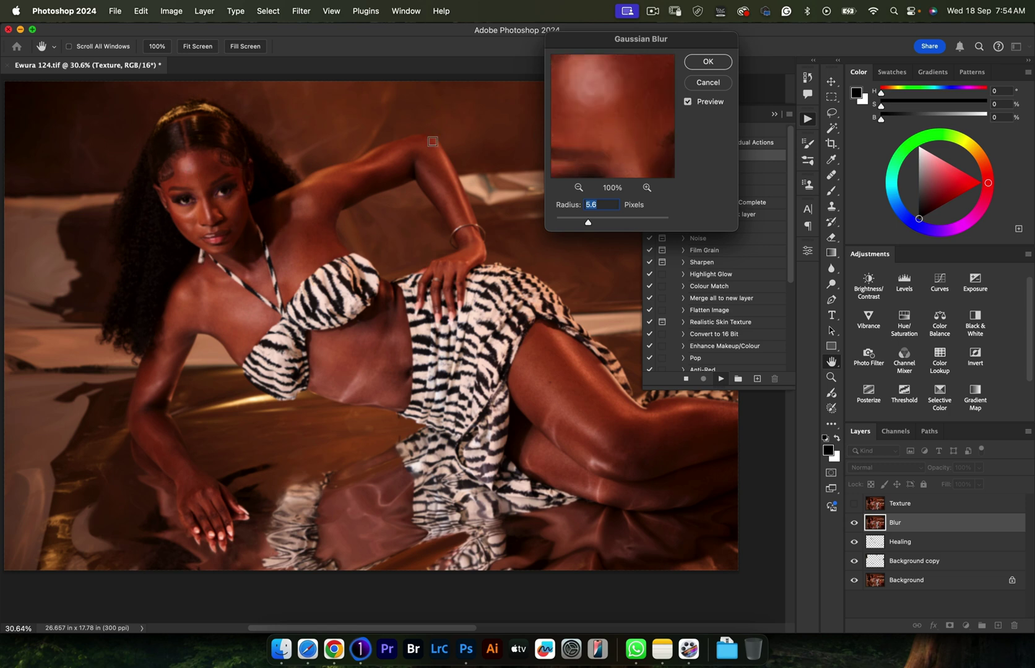
click(210, 162)
click(295, 227)
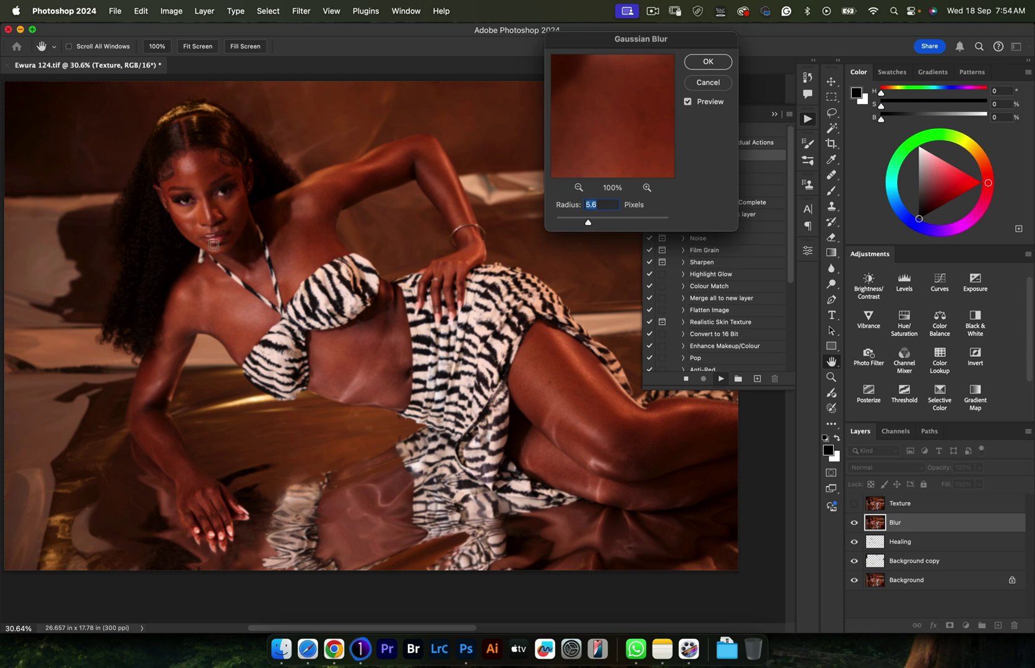
click(223, 293)
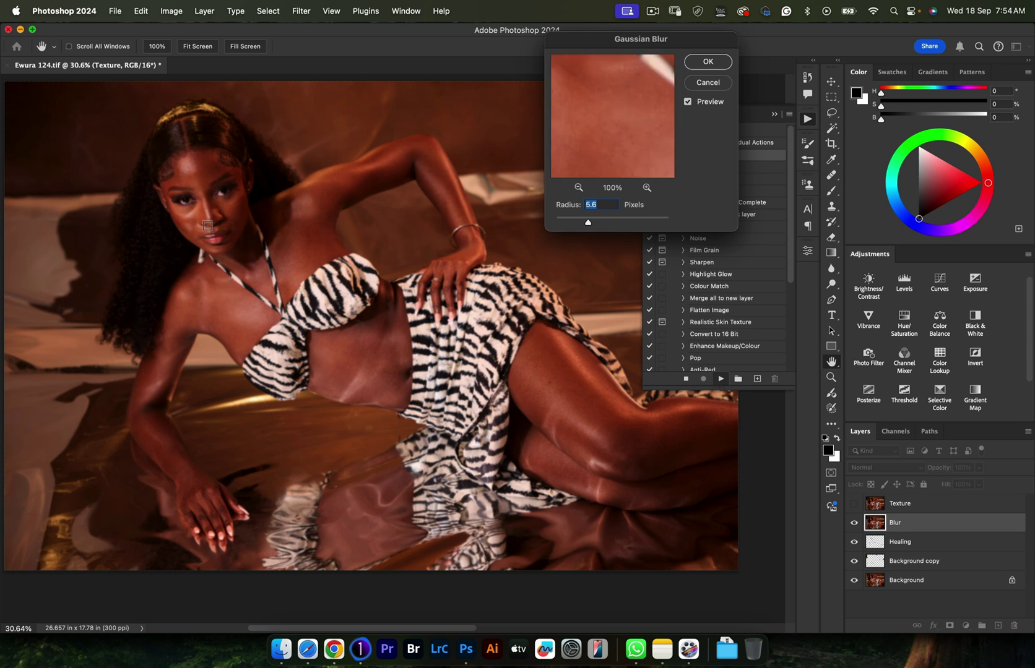
click(195, 217)
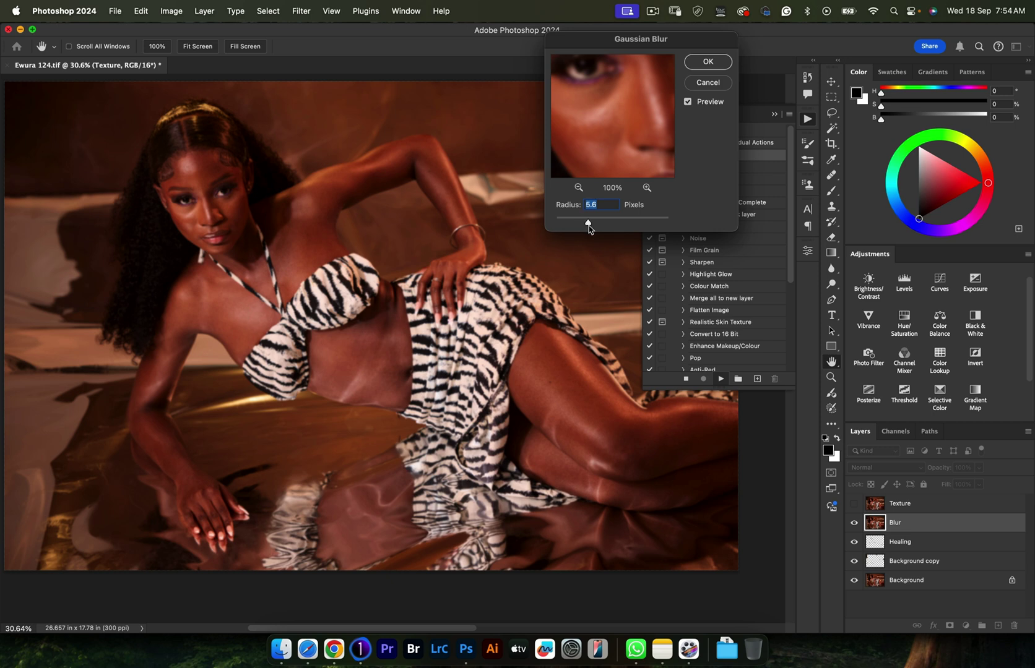
drag(587, 224, 540, 218)
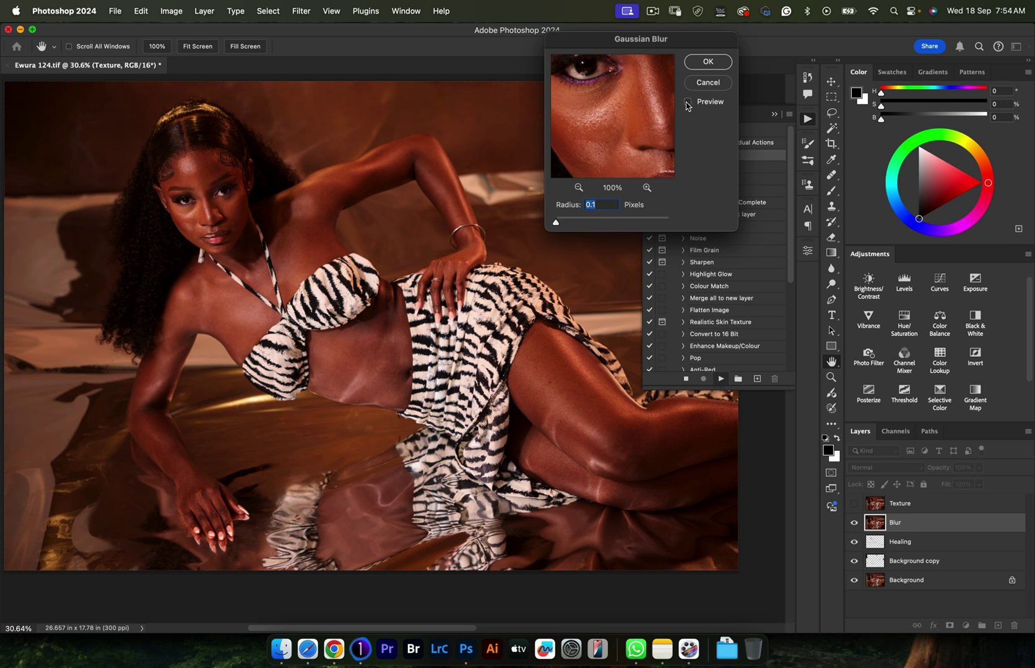
mouse_move(596, 113)
mouse_down()
mouse_move(607, 99)
mouse_move(615, 115)
mouse_up()
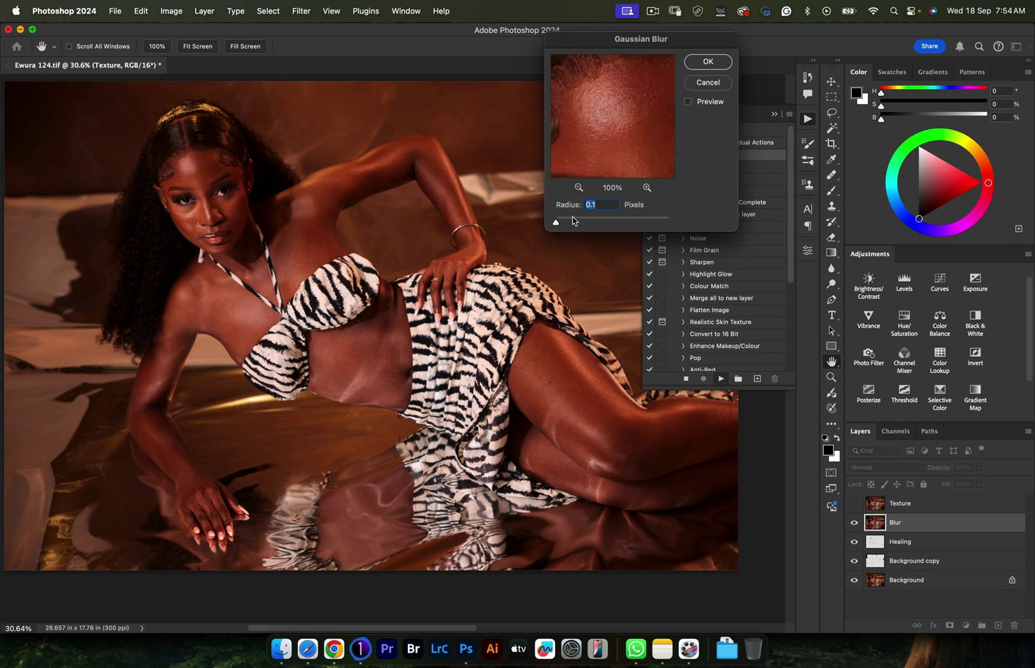
drag(573, 220, 585, 225)
drag(594, 145, 588, 84)
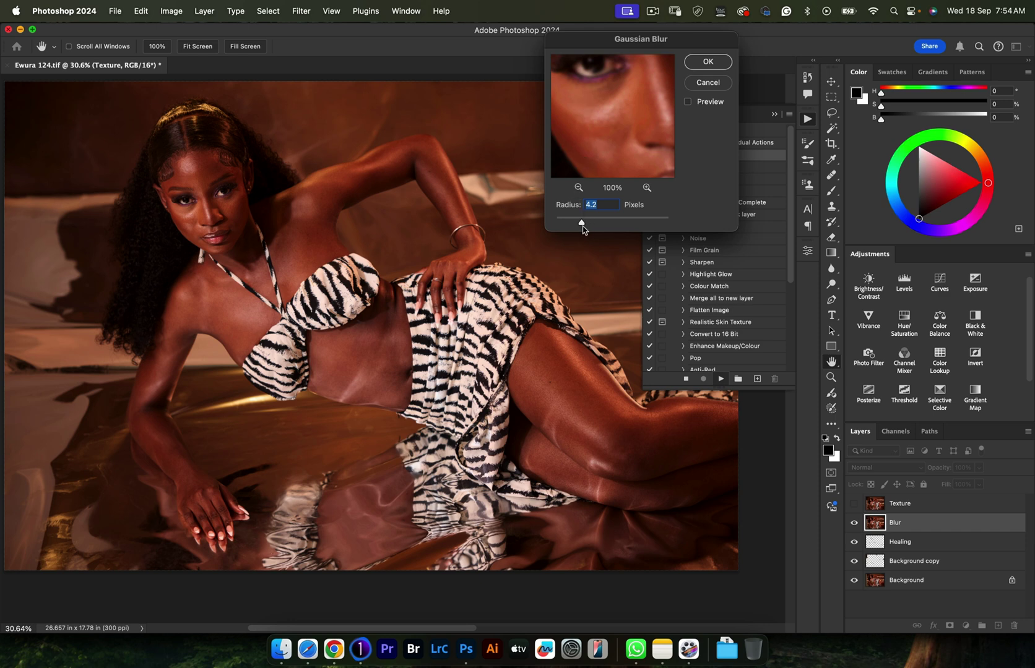
mouse_move(582, 224)
mouse_down()
mouse_move(602, 224)
mouse_move(583, 223)
mouse_up()
click(708, 61)
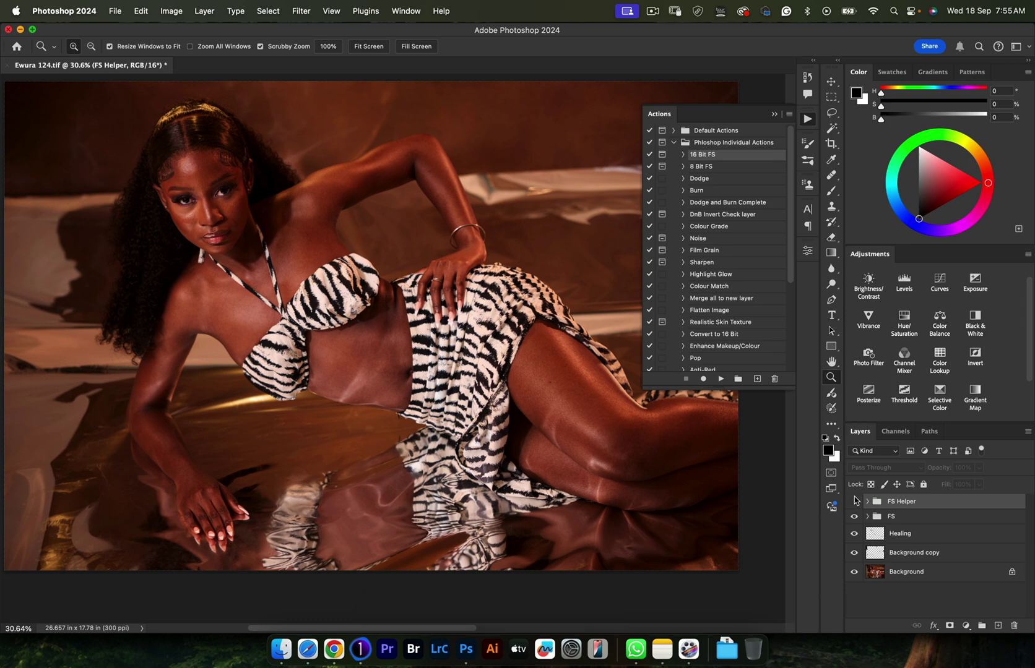
- Show the FS Helper group with its Curves 1 layer hidden, leaving only Desat Help active, and collapse the Actions
click(853, 502)
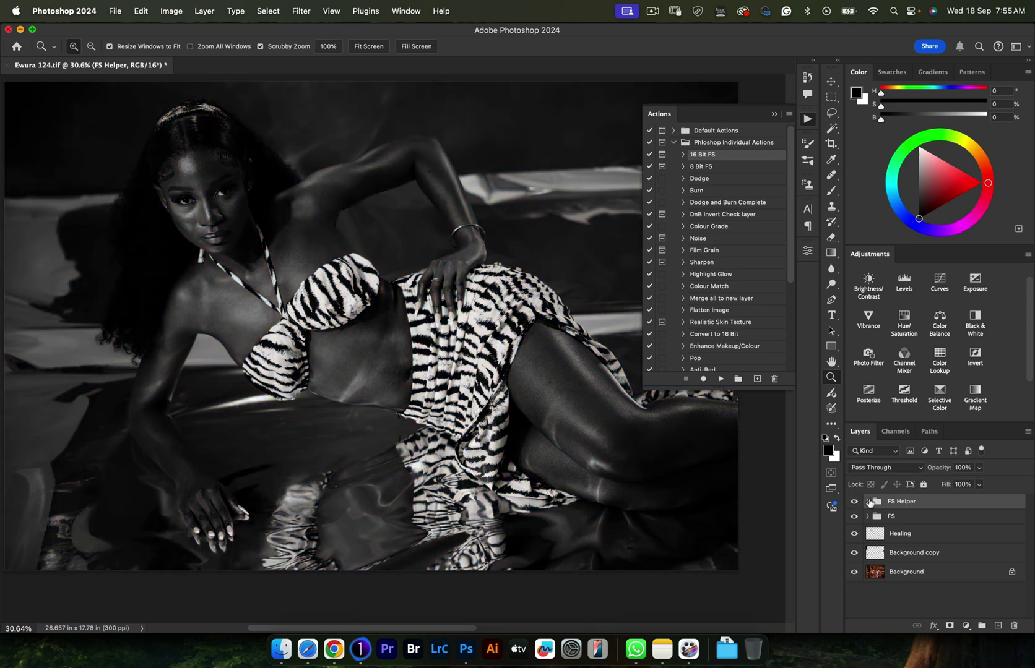
click(867, 501)
click(854, 518)
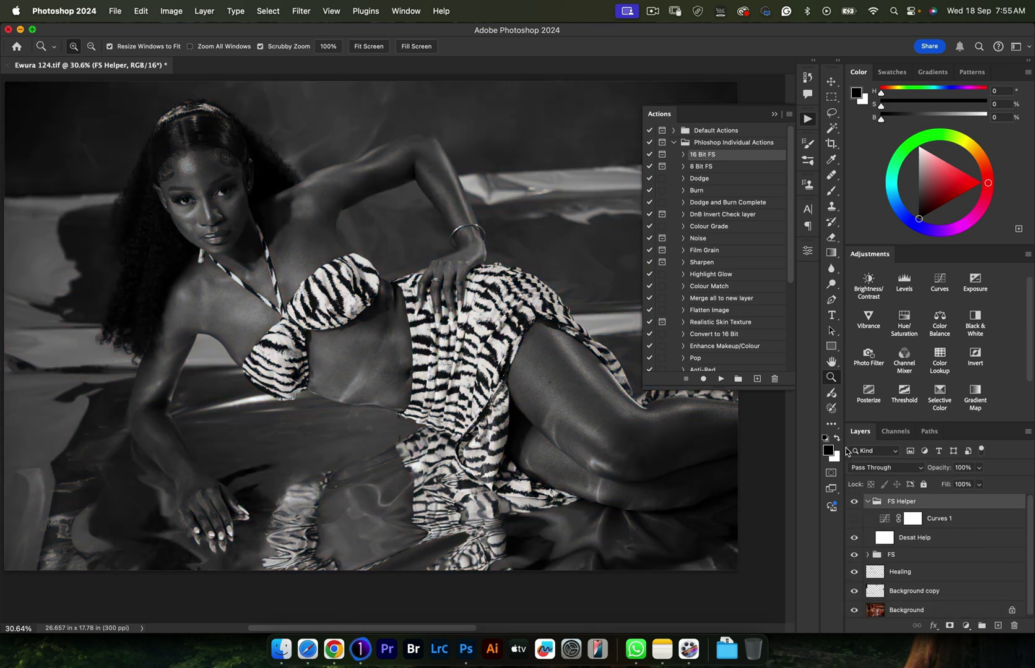
click(773, 115)
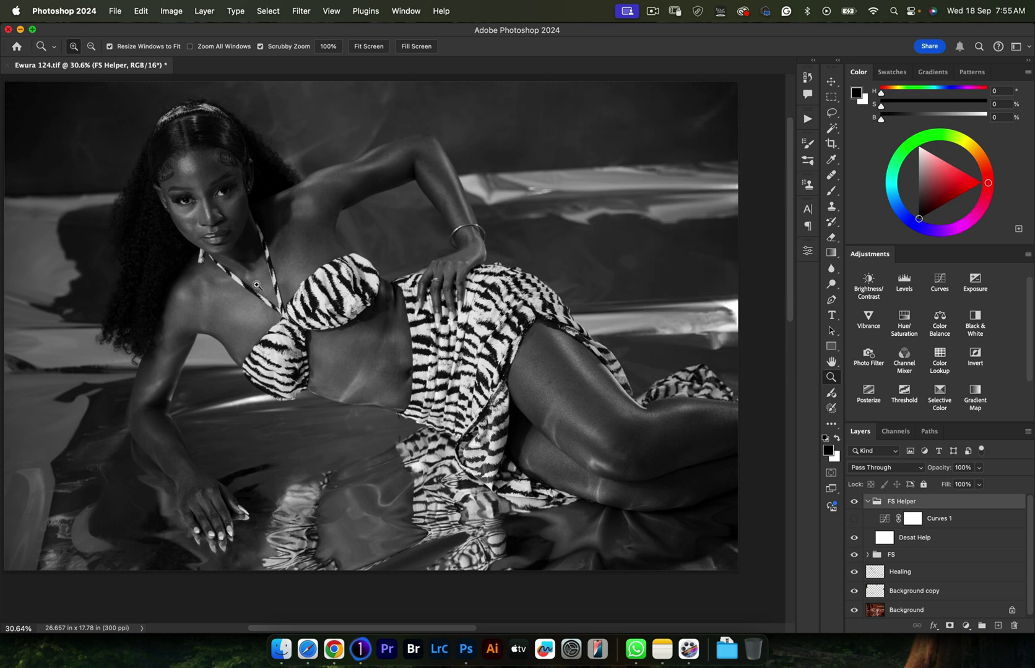
- Select the Blur copy layer inside the FS group and switch to the Mixer Brush tool
click(243, 297)
scroll(243, 297, down, 3)
scroll(246, 293, left, 3)
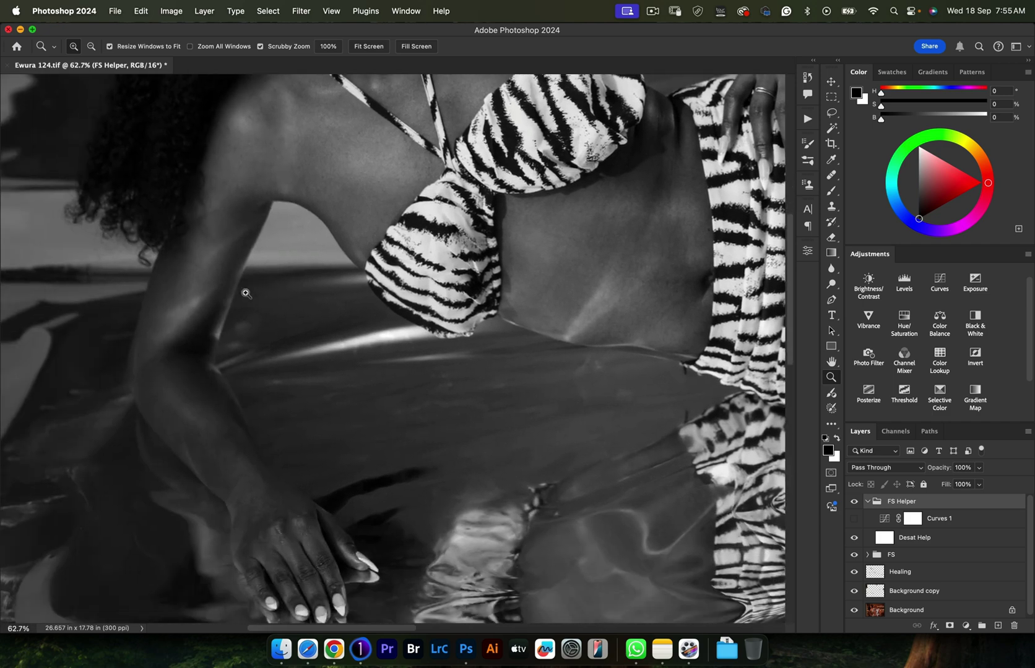
scroll(246, 294, up, 5)
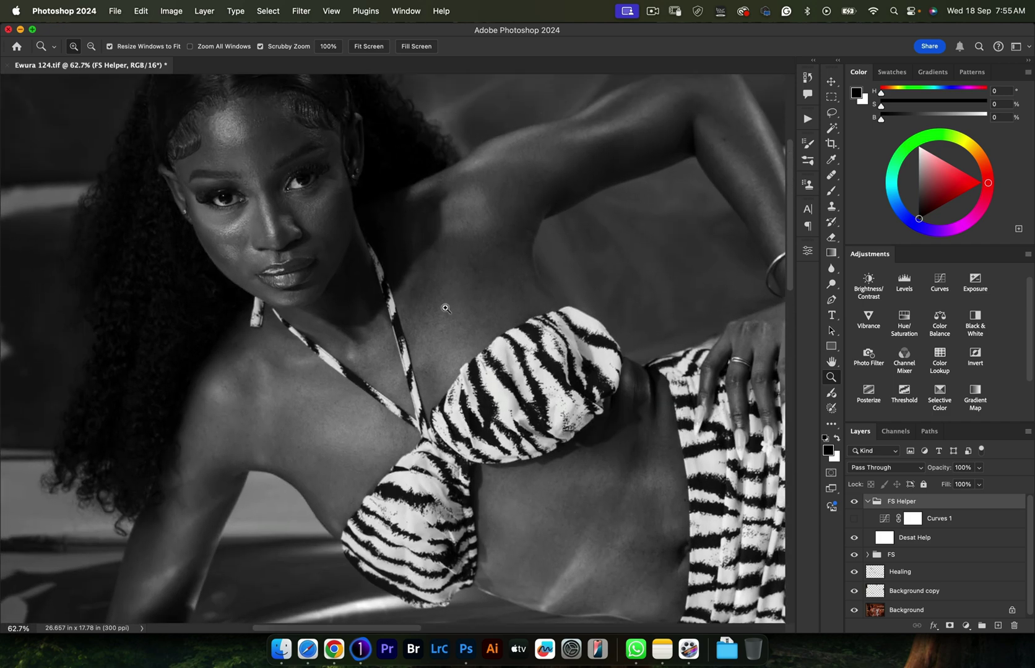
click(867, 555)
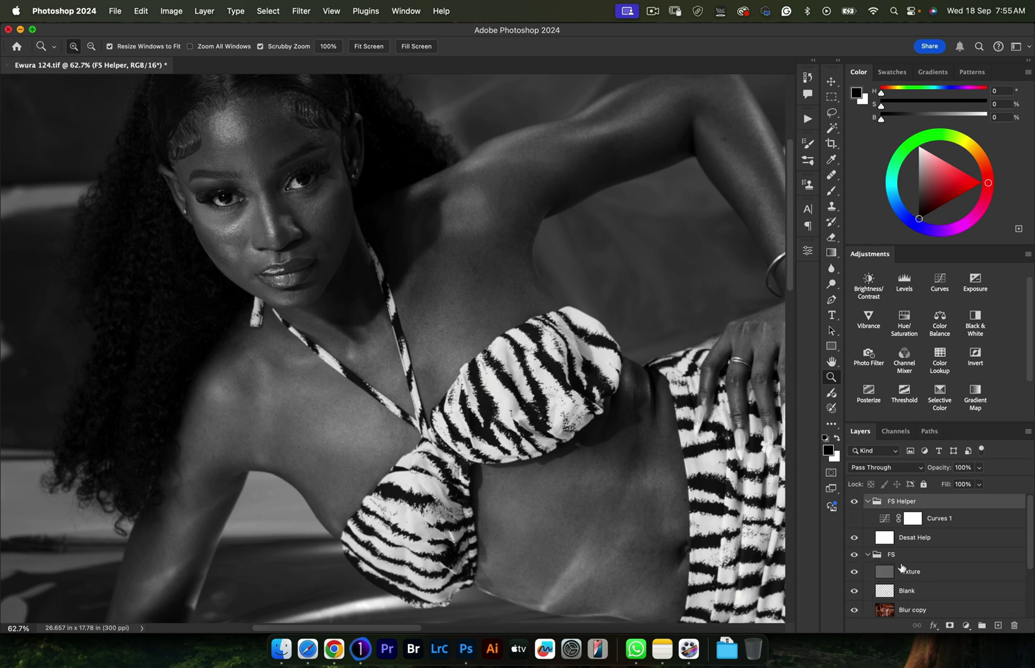
scroll(882, 572, down, 1)
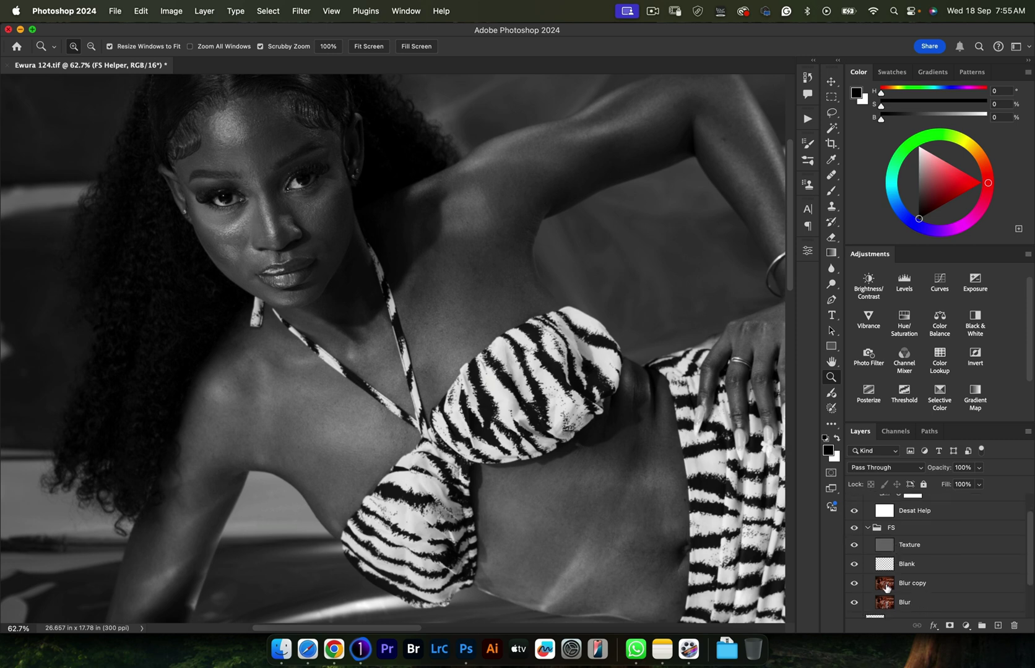
click(884, 583)
key(b)
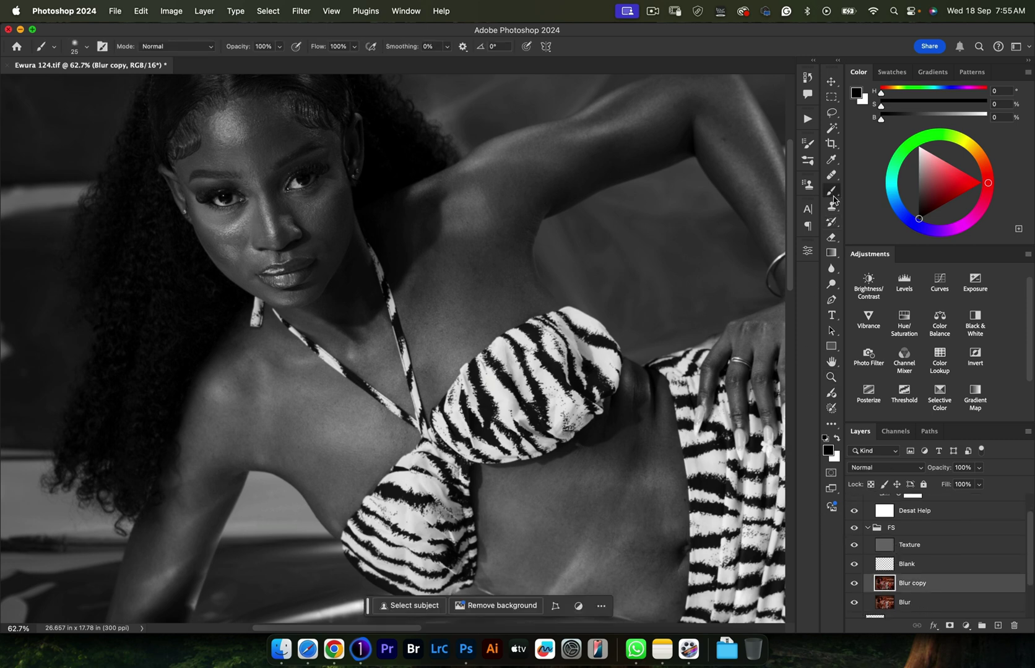
drag(831, 196, 861, 209)
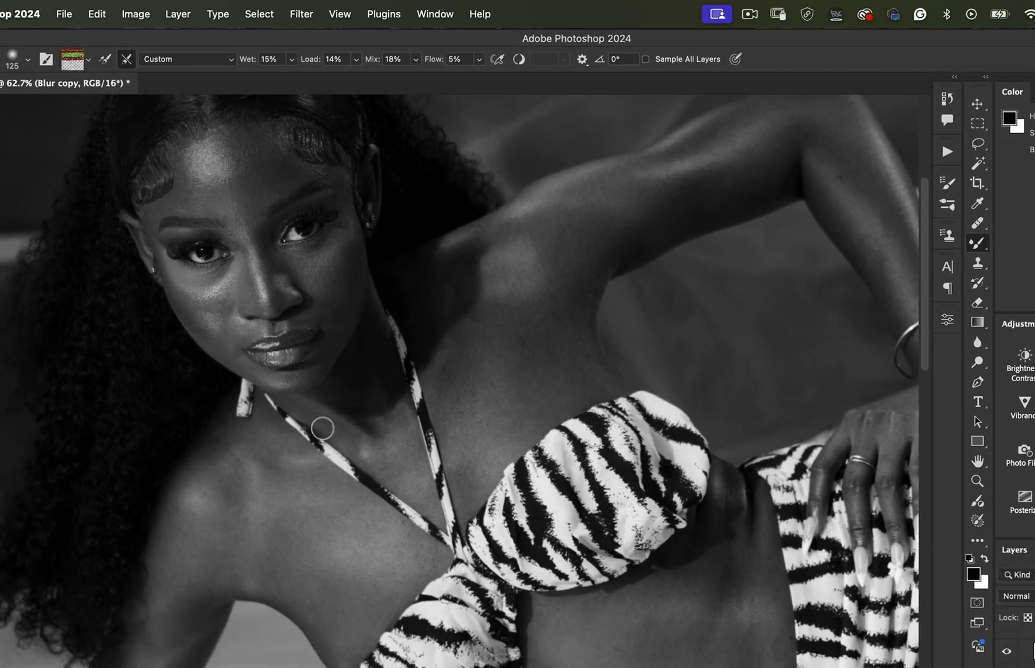
- Smooth the shoulder skin on the Blur copy layer with the Mixer Brush at a size of 200 pixels
scroll(327, 612, down, 5)
scroll(314, 334, down, 2)
scroll(307, 316, up, 4)
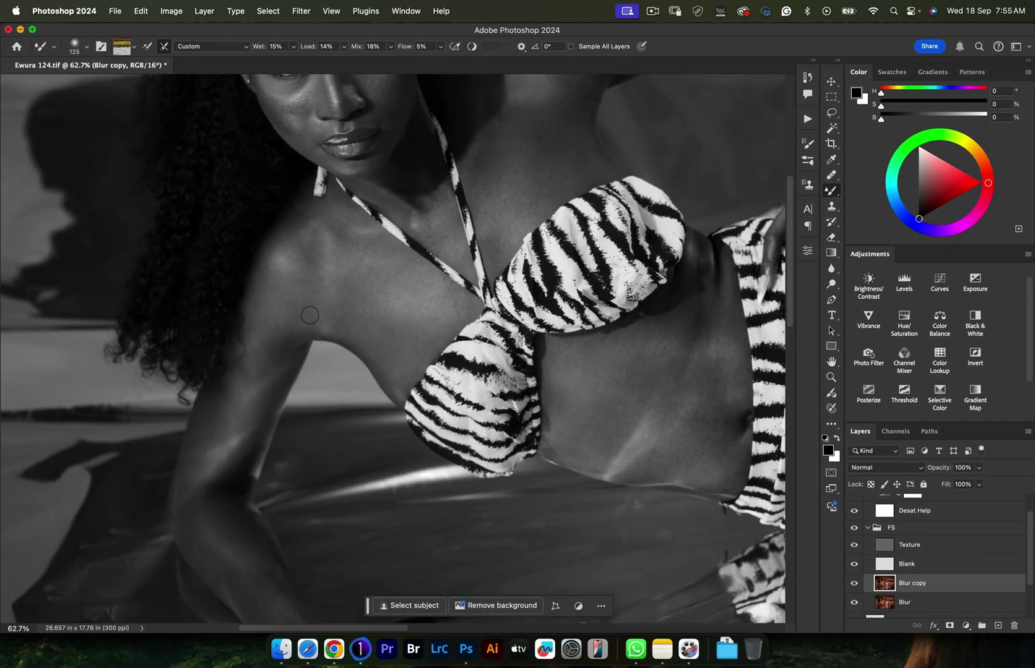
key(bracketright)
key(bracketright)
key(bracketright)
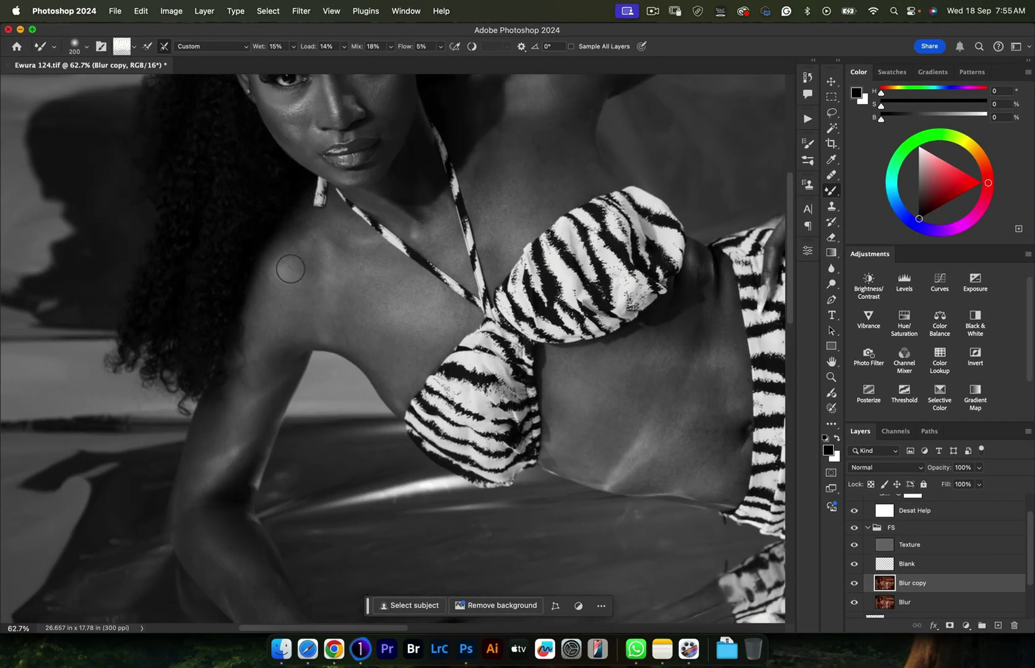
alt+click(263, 307)
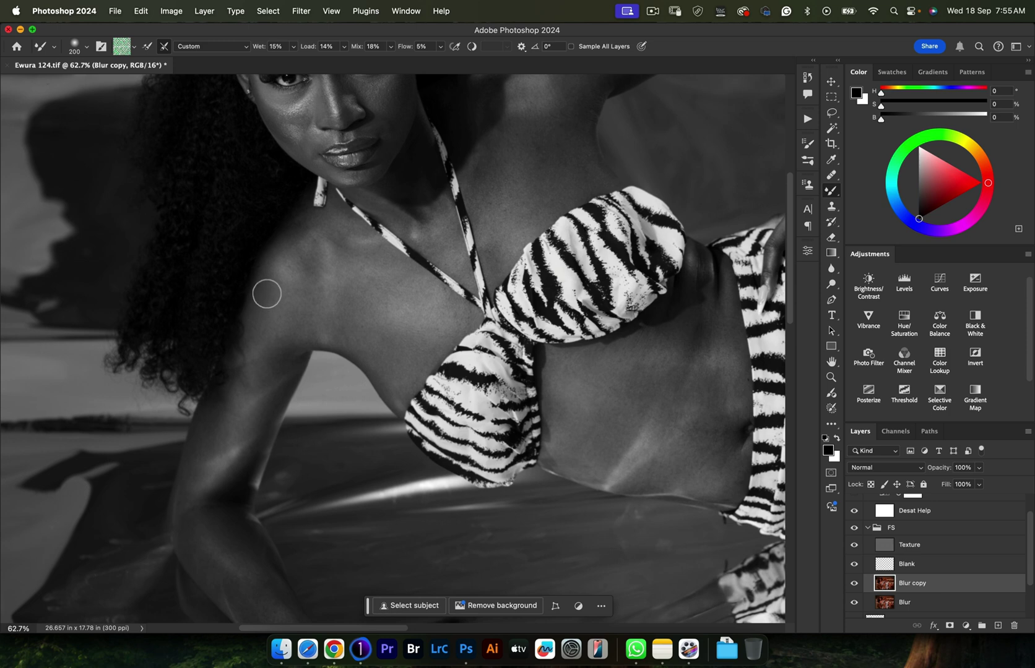
mouse_move(276, 289)
mouse_down()
mouse_move(252, 344)
mouse_move(266, 301)
mouse_move(284, 281)
mouse_move(277, 335)
mouse_move(315, 274)
mouse_move(300, 225)
mouse_move(294, 334)
mouse_move(312, 285)
mouse_move(305, 337)
mouse_move(300, 244)
mouse_move(358, 309)
mouse_move(343, 274)
mouse_move(331, 320)
mouse_move(349, 242)
mouse_move(353, 311)
mouse_move(342, 329)
mouse_move(346, 316)
mouse_move(385, 352)
mouse_move(390, 334)
mouse_move(398, 349)
mouse_move(360, 349)
mouse_move(395, 373)
mouse_move(352, 269)
mouse_move(358, 300)
mouse_move(405, 286)
mouse_move(383, 288)
mouse_move(412, 297)
mouse_move(414, 286)
mouse_move(364, 279)
mouse_move(330, 241)
mouse_move(374, 263)
mouse_move(312, 286)
mouse_up()
- Toggle the Blur copy layer's visibility to compare the shoulder skin before and after blending
click(855, 583)
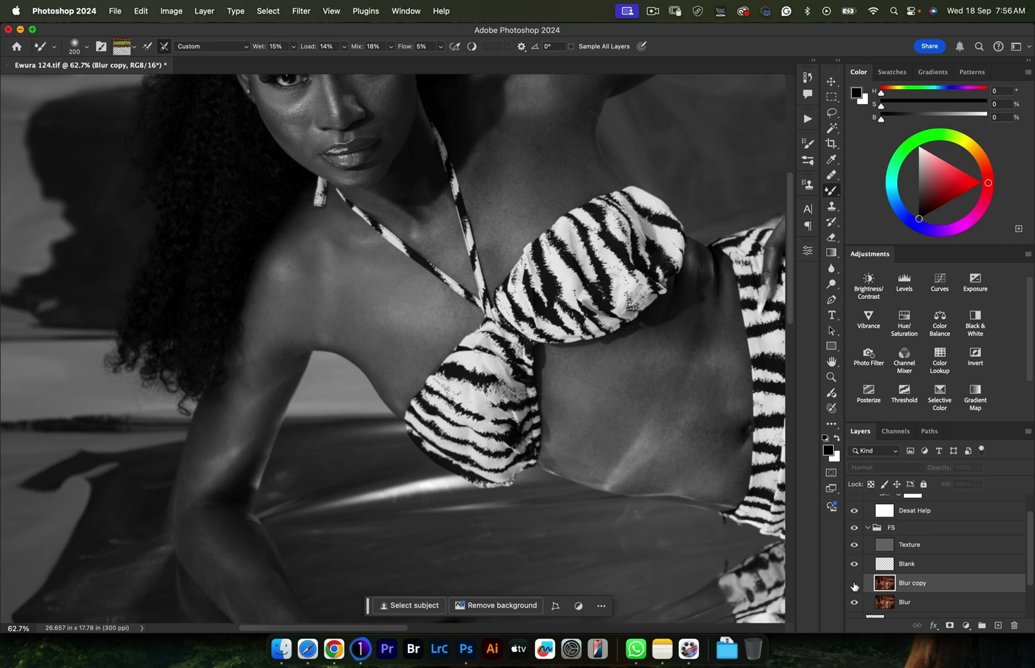
click(854, 584)
click(854, 584)
click(854, 583)
- Continue blending the chest and forearm skin with the Mixer Brush, reducing its size to 125 pixels near the wrist
alt+click(418, 336)
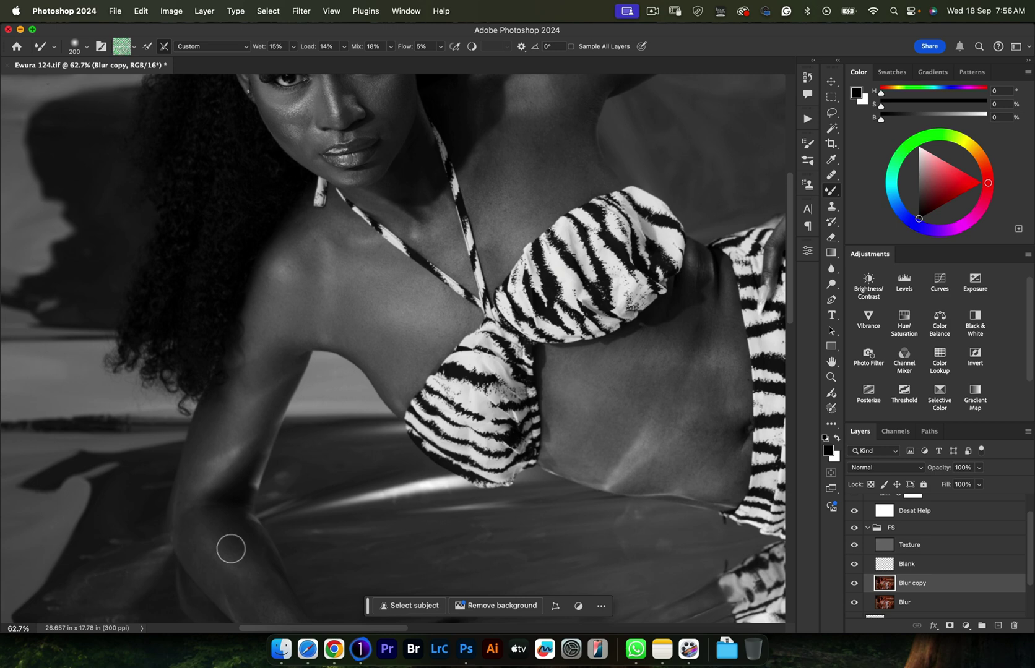
scroll(247, 439, down, 5)
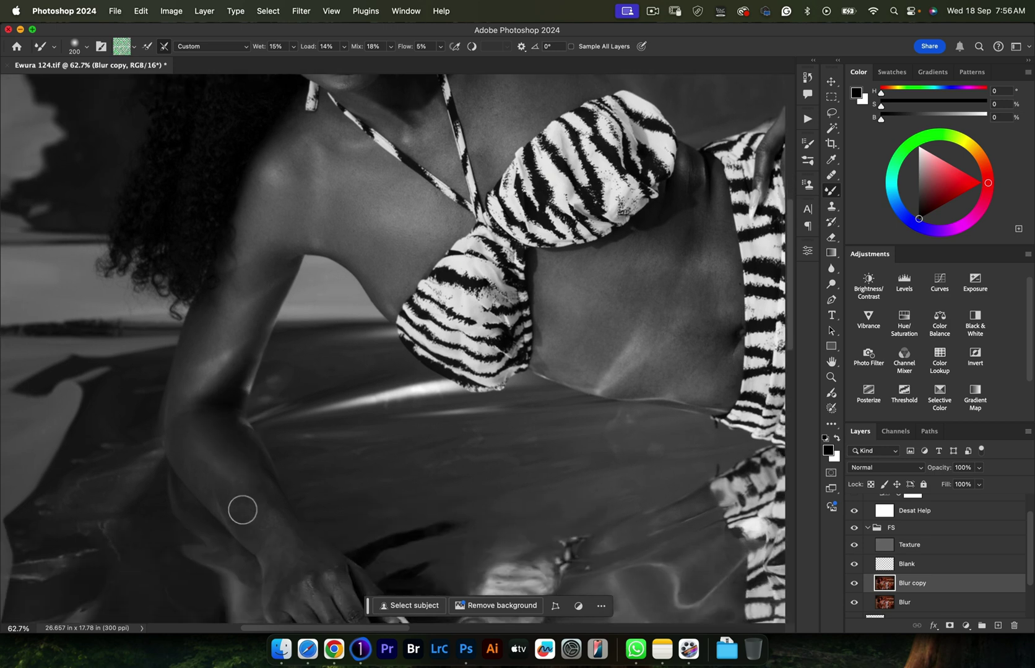
key(bracketleft)
key(bracketleft)
key(bracketleft)
key(bracketleft)
key(bracketleft)
alt+click(300, 548)
alt+click(296, 557)
key(bracketright)
key(bracketright)
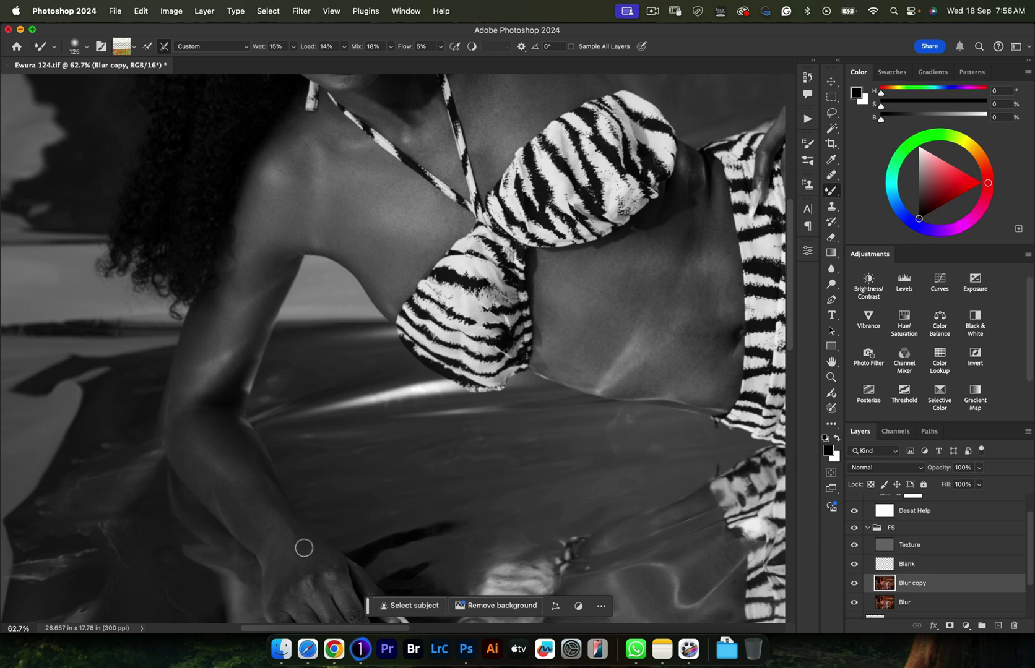
- Blend the hand, midriff and raised arm skin on the Blur copy layer with the Mixer Brush at 175 pixels
alt+click(304, 545)
key(bracketright)
key(bracketright)
scroll(519, 239, right, 5)
scroll(519, 240, down, 2)
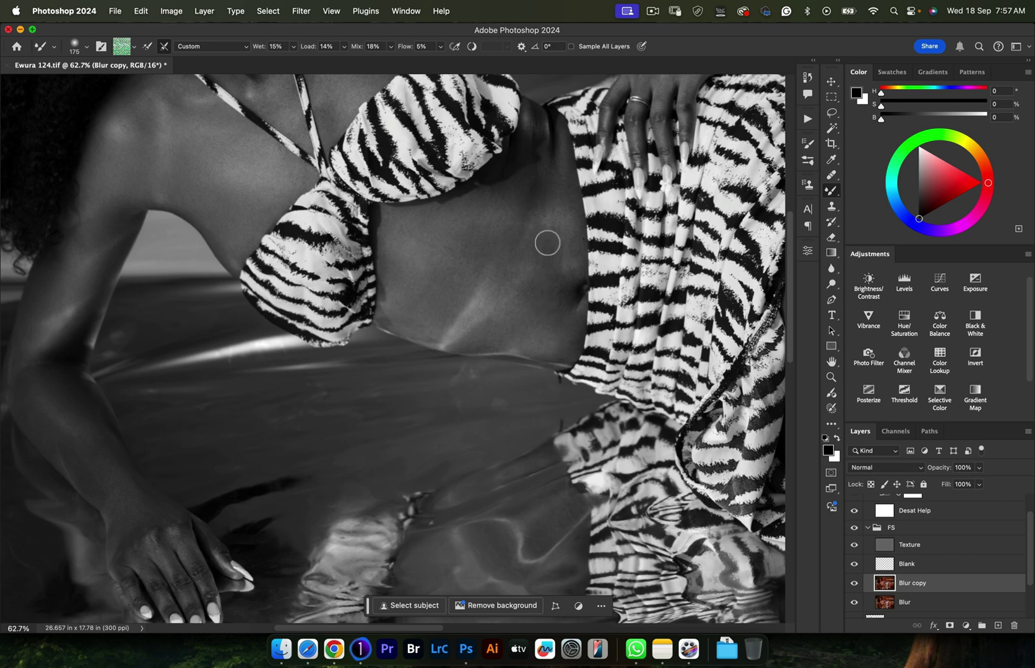
scroll(388, 238, up, 5)
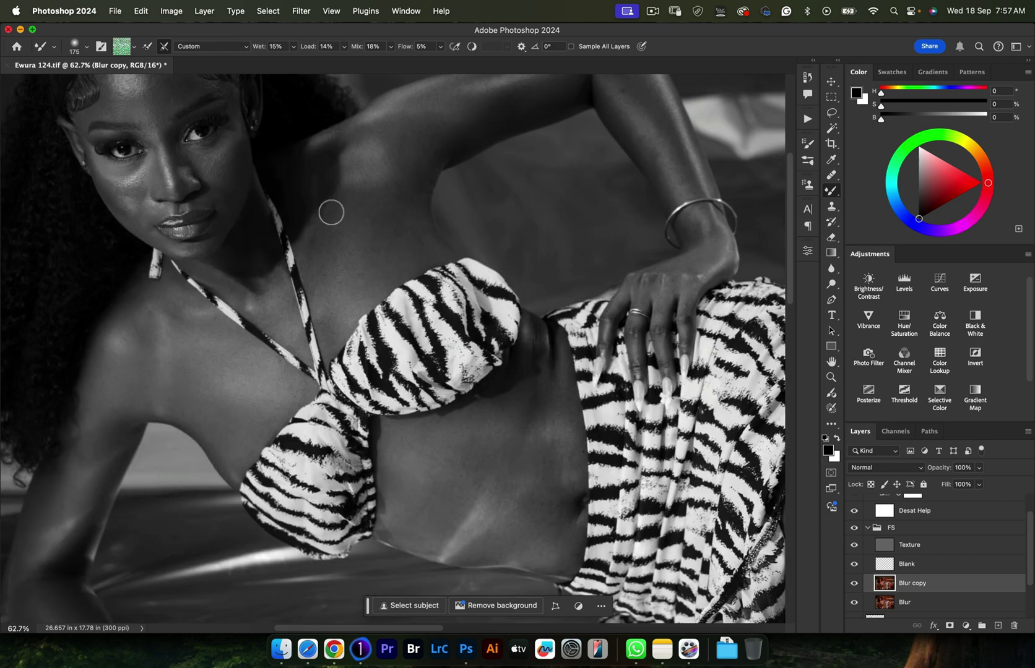
scroll(330, 212, up, 2)
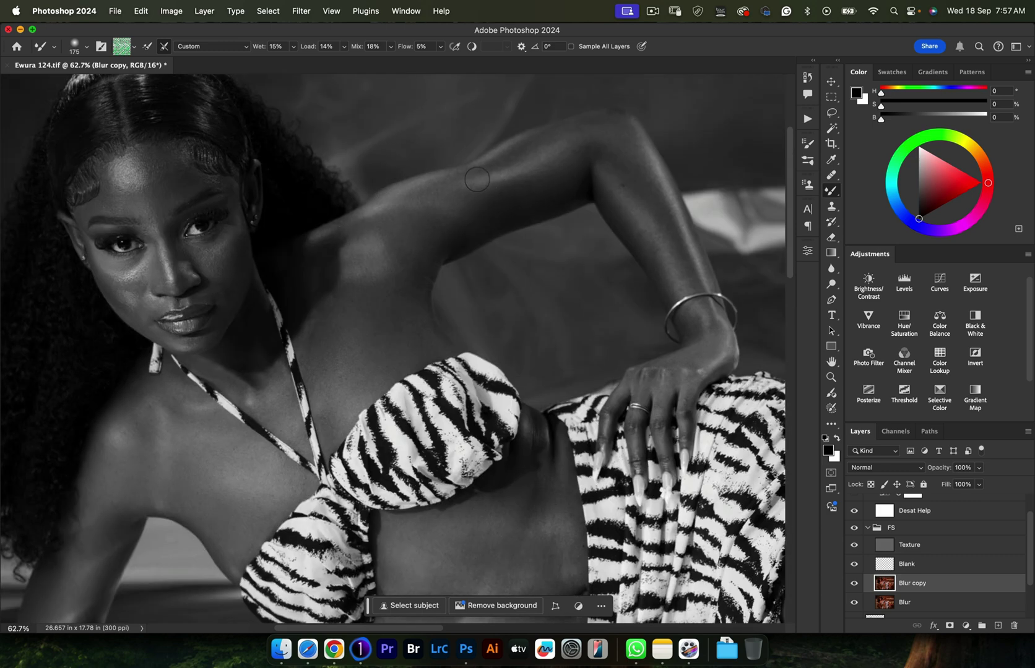
- Smooth the thigh and lower leg skin with the Mixer Brush at sizes of 300 and 250 pixels
scroll(643, 211, down, 4)
scroll(644, 210, right, 5)
scroll(439, 214, down, 5)
scroll(439, 213, right, 5)
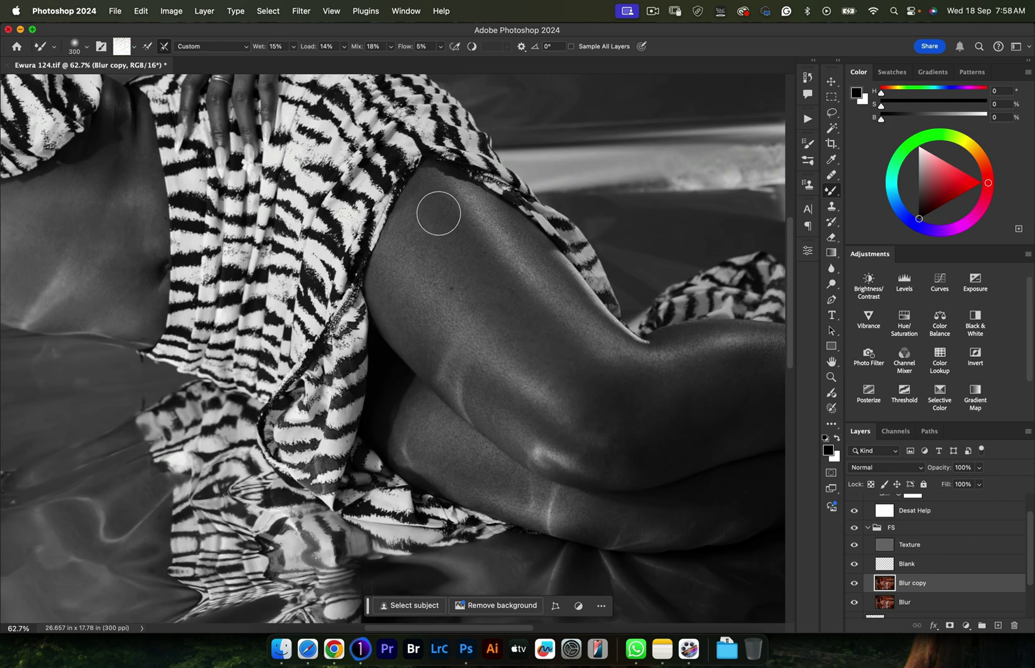
key(bracketright)
key(bracketright)
scroll(685, 345, right, 1)
scroll(619, 371, down, 3)
scroll(619, 371, right, 3)
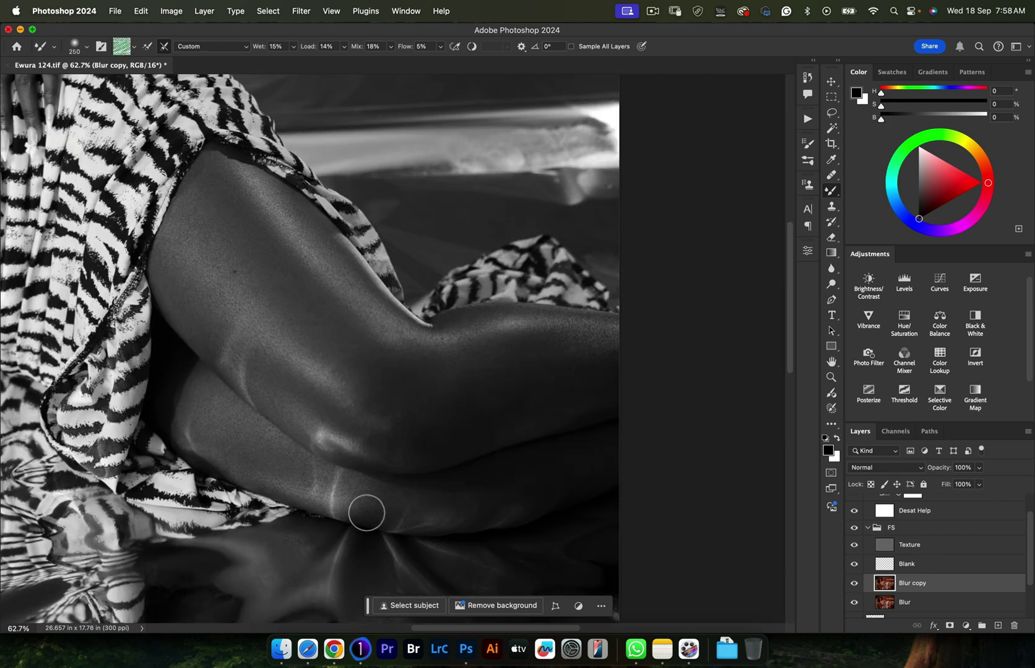
- Blend the model's facial skin with the Mixer Brush, reducing its size to 125 and then 90 pixels
scroll(592, 442, up, 7)
scroll(593, 442, left, 7)
scroll(347, 260, up, 1)
key(bracketleft)
key(bracketleft)
key(bracketleft)
key(bracketleft)
key(bracketleft)
key(bracketleft)
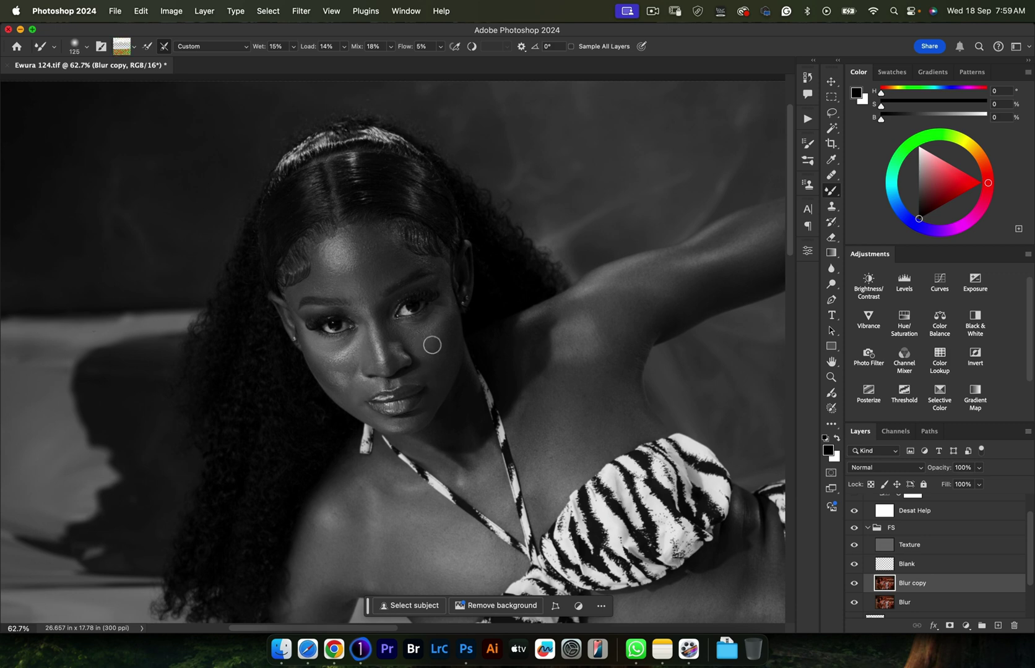
- Hide the FS Helper group and collapse both the FS and FS Helper groups
click(867, 527)
click(868, 502)
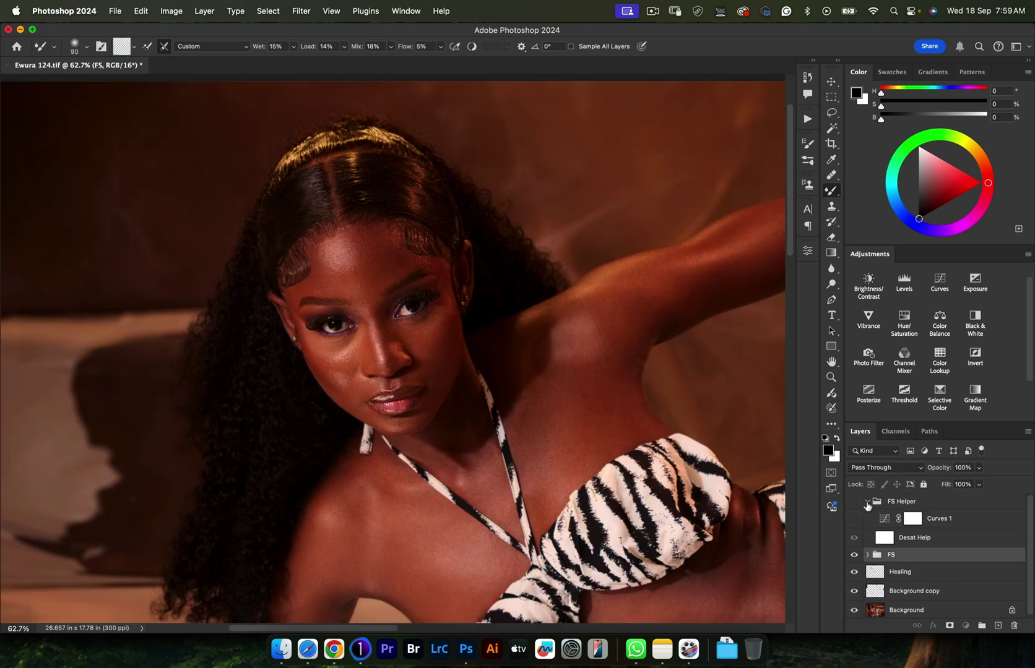
- Toggle the FS group's visibility to compare the smoothed skin close up and across the full photo
click(854, 517)
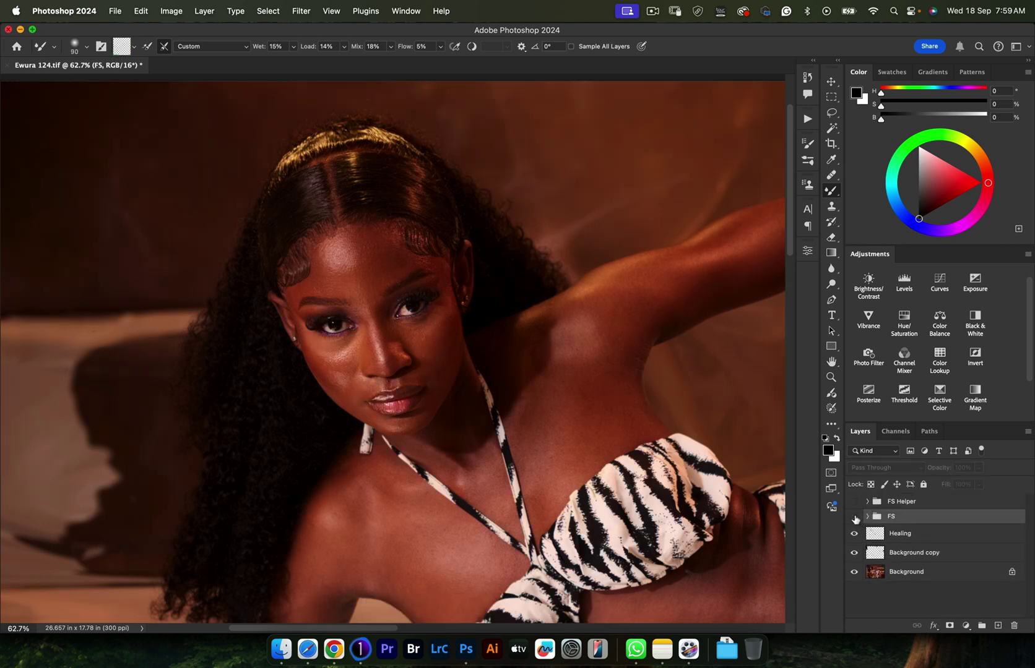
click(854, 517)
click(854, 517)
click(854, 518)
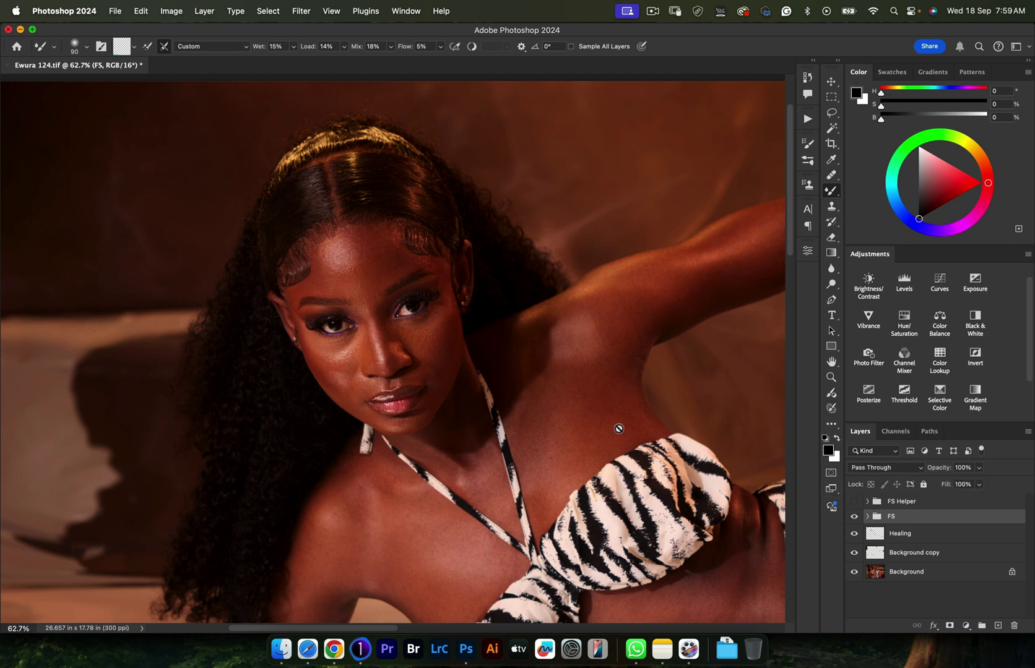
key(z)
drag(423, 325, 499, 321)
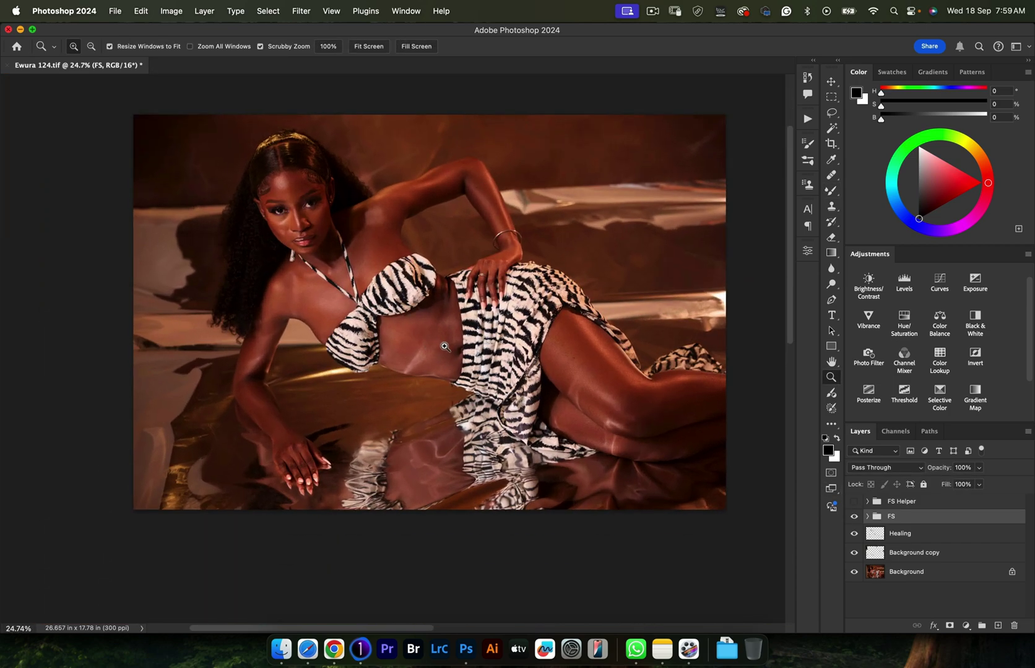
click(854, 517)
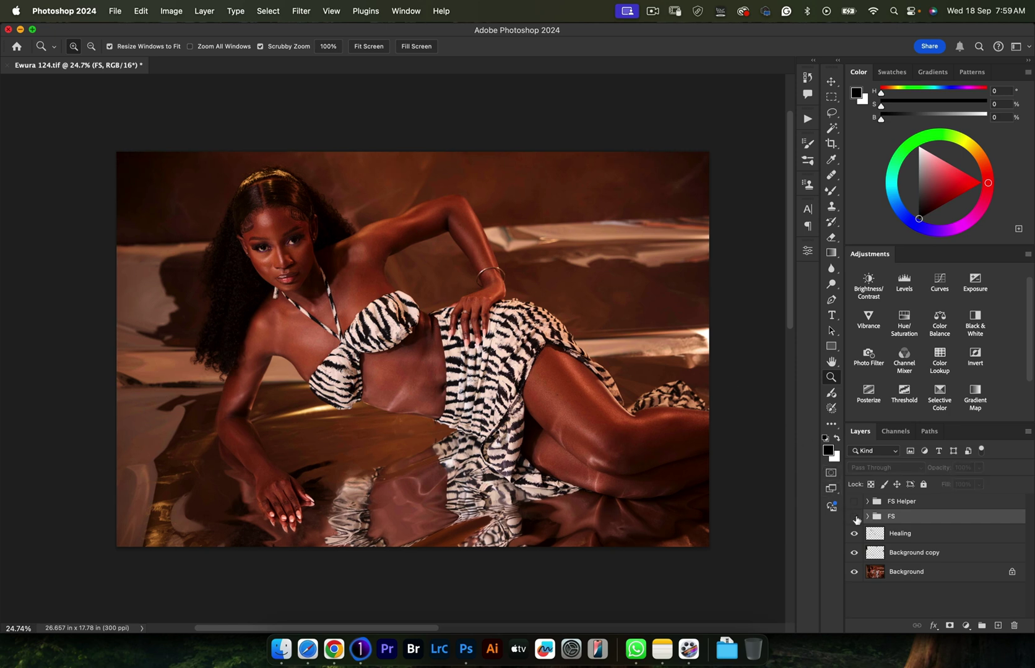
click(854, 517)
click(854, 517)
- Set the FS group's opacity to 80% and delete the FS Helper group
drag(937, 472, 930, 472)
click(900, 504)
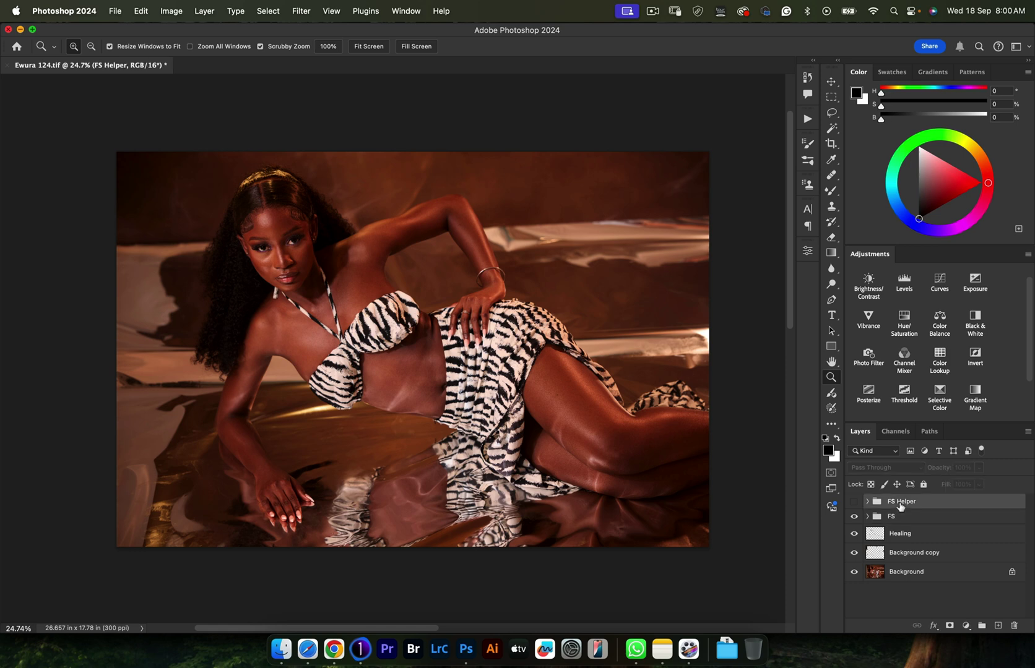
key(Delete)
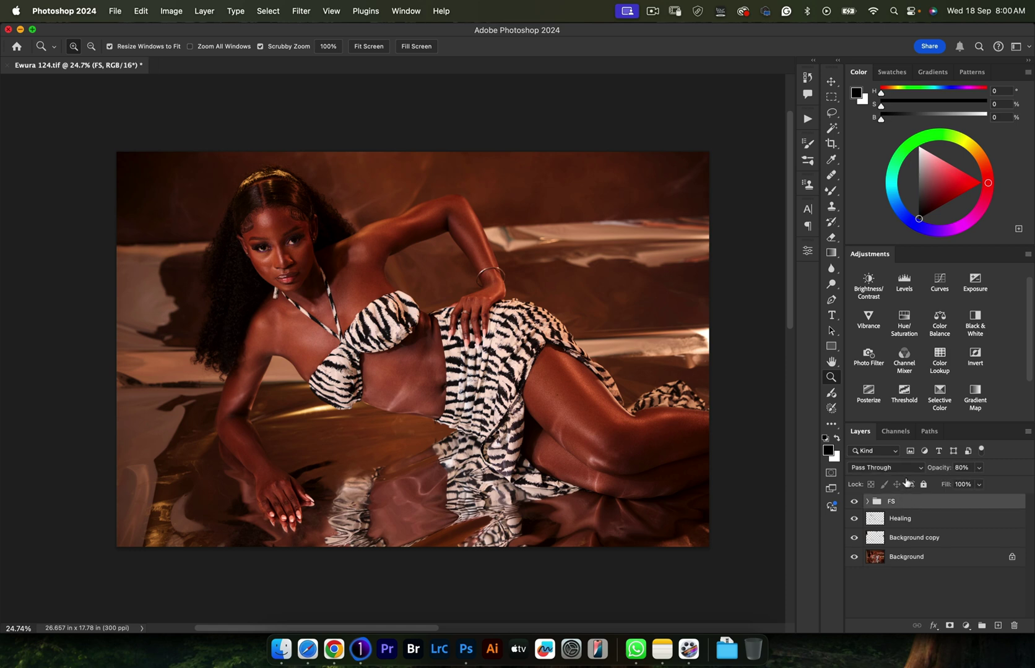
- Run the Dodge and Burn Complete action from the Phloshop Individual Actions set
click(807, 121)
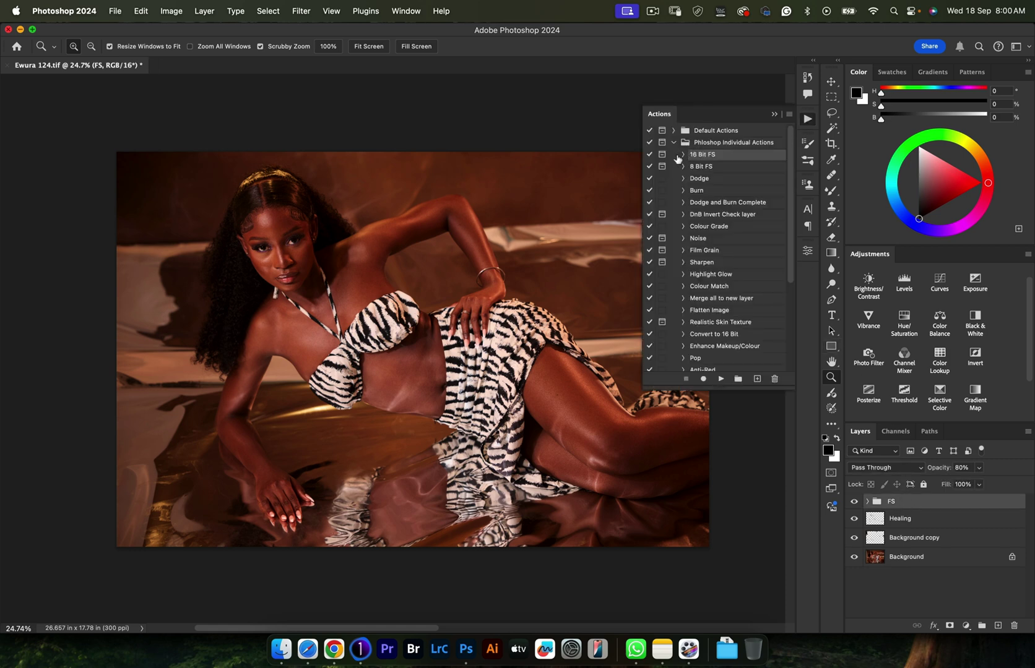
click(718, 204)
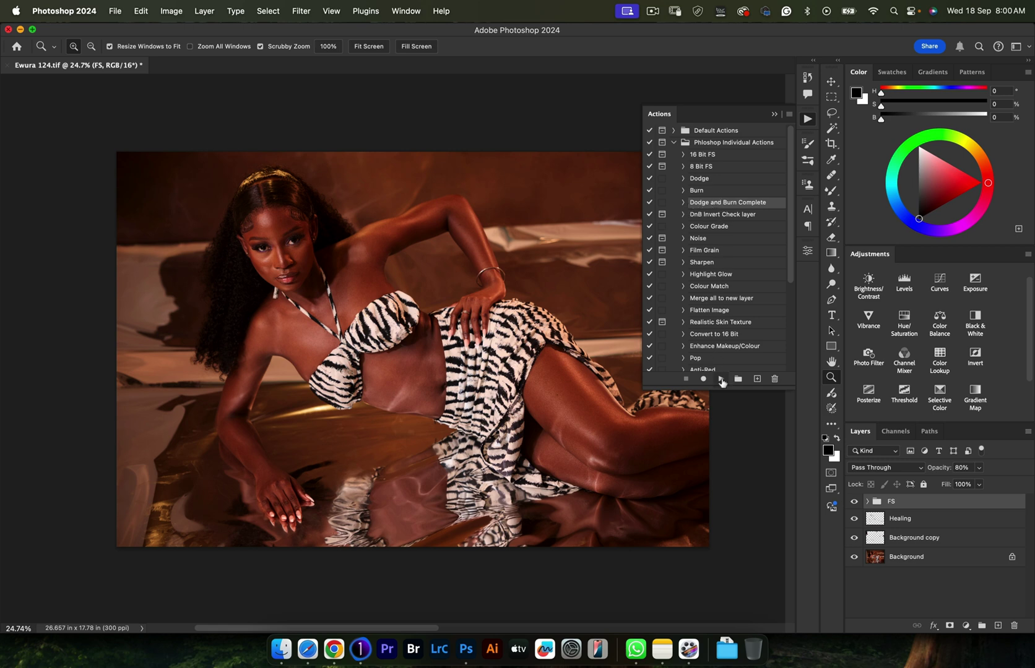
click(720, 379)
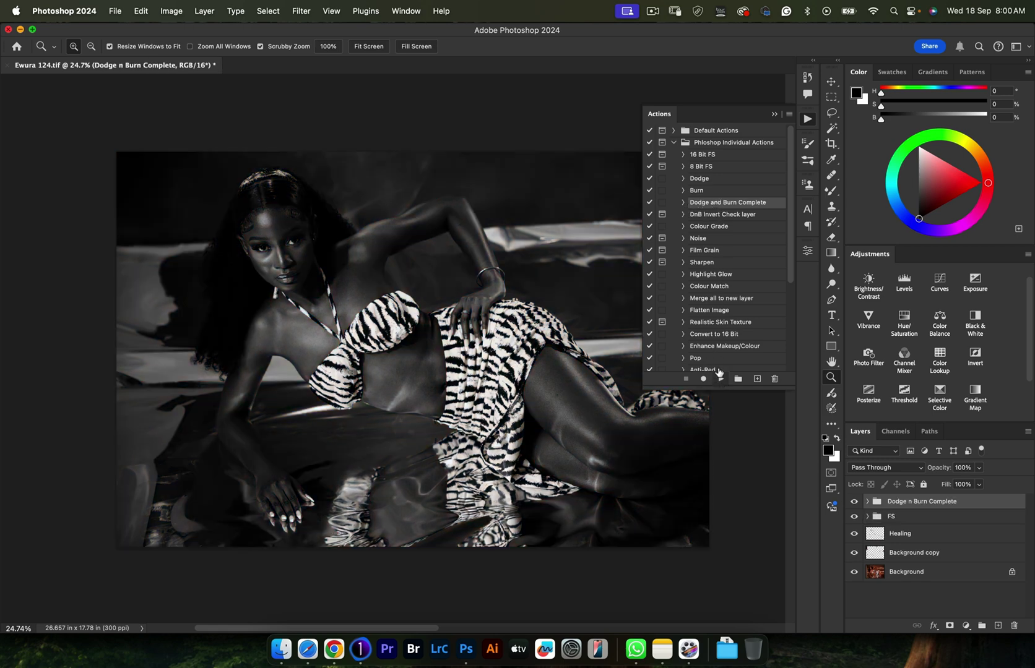
- Select the Dodge layer's mask inside the Dodge n Burn Complete group and switch to the regular Brush tool
click(364, 296)
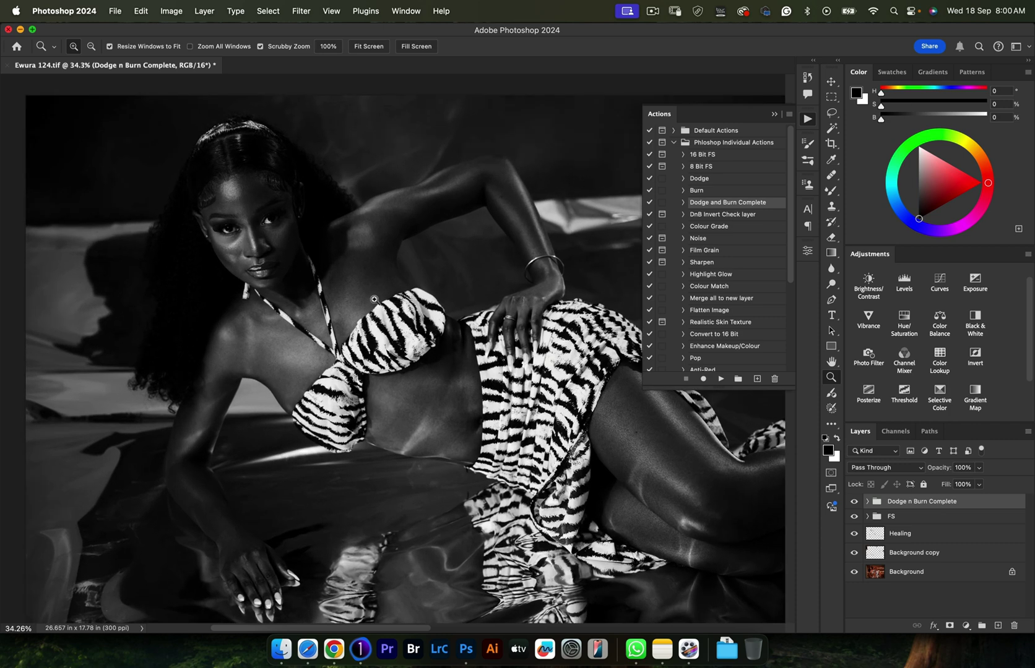
scroll(396, 266, down, 2)
scroll(396, 266, right, 2)
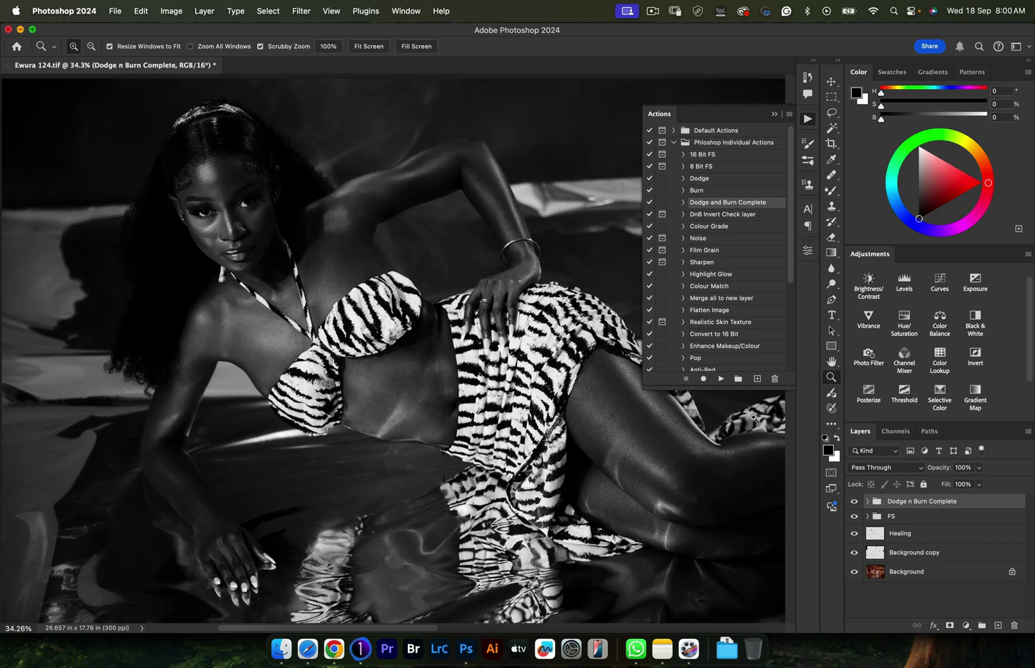
click(866, 502)
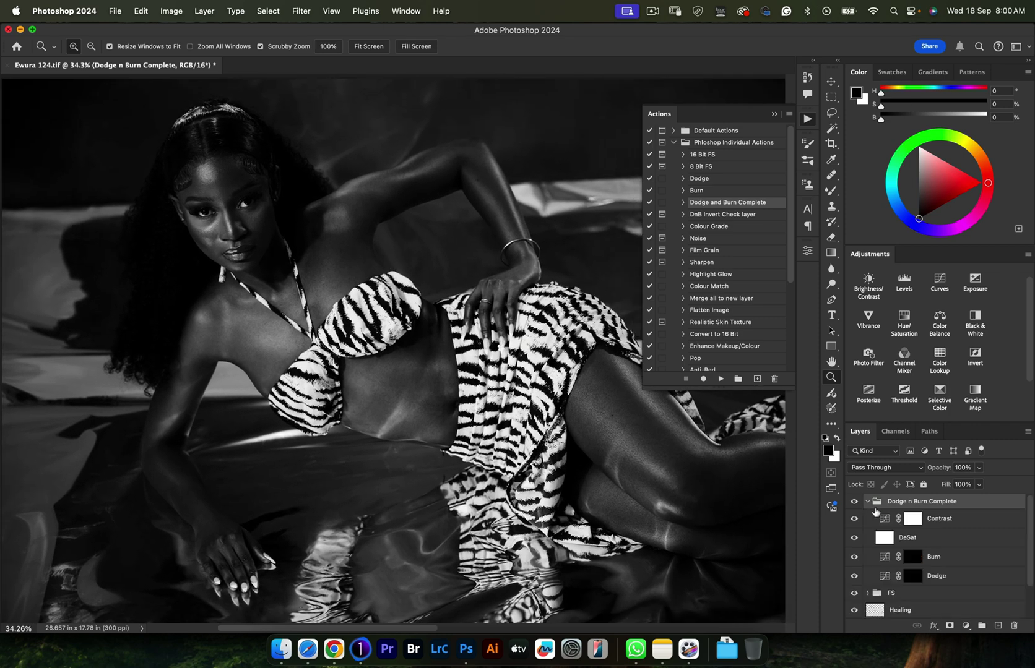
click(912, 575)
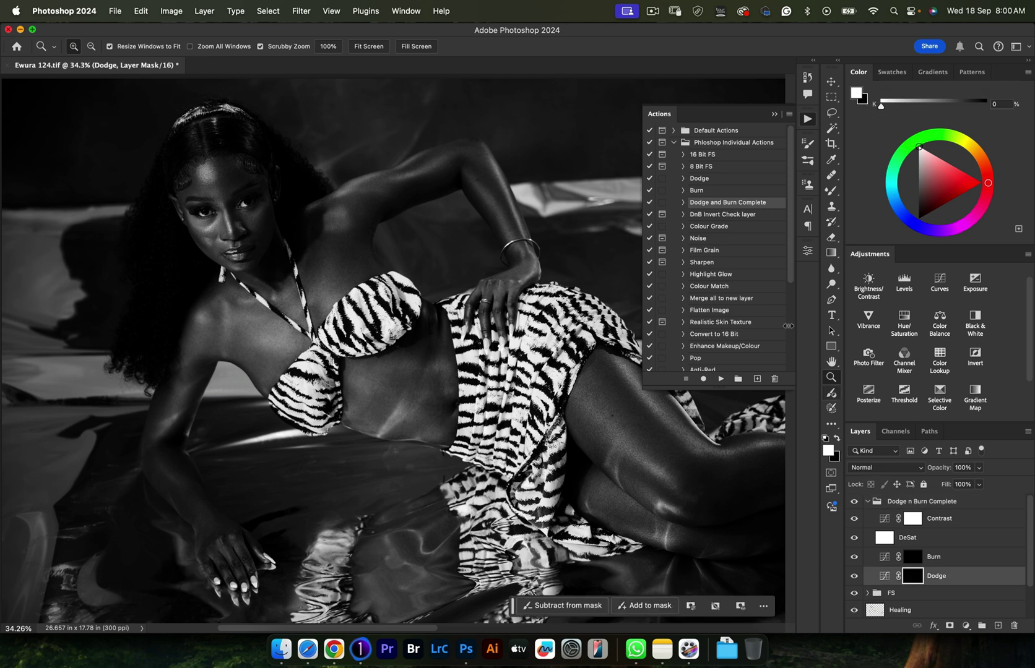
click(773, 115)
key(b)
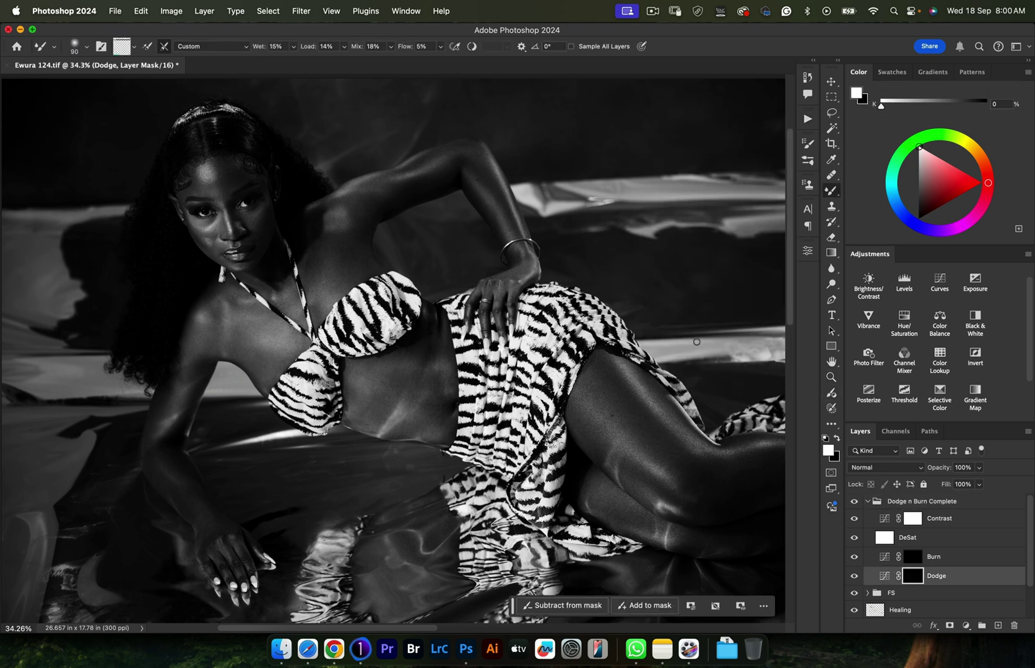
right_click(831, 191)
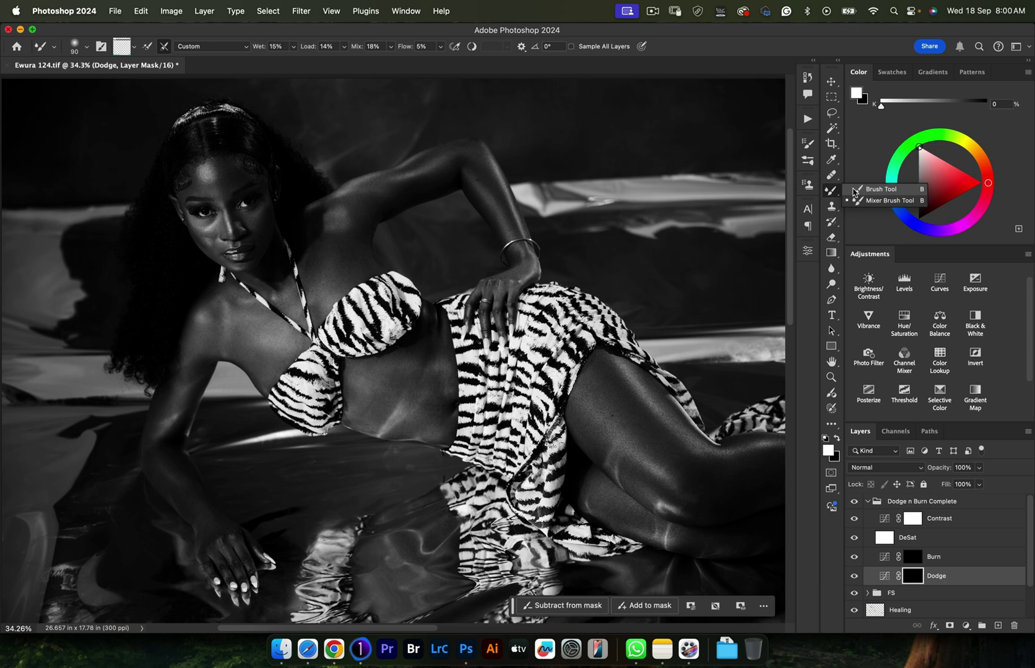
click(879, 189)
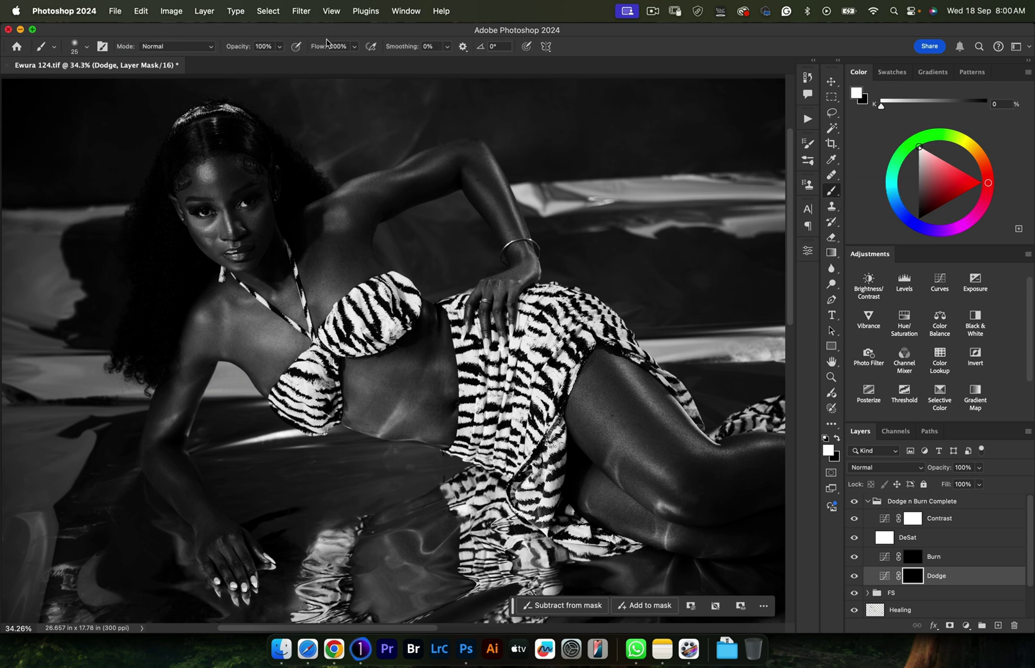
- Set the brush flow to 1% and enlarge the brush to 250 pixels for dodging the body highlights
drag(327, 42, 216, 47)
key(bracketright)
key(bracketright)
key(bracketright)
key(bracketright)
key(bracketright)
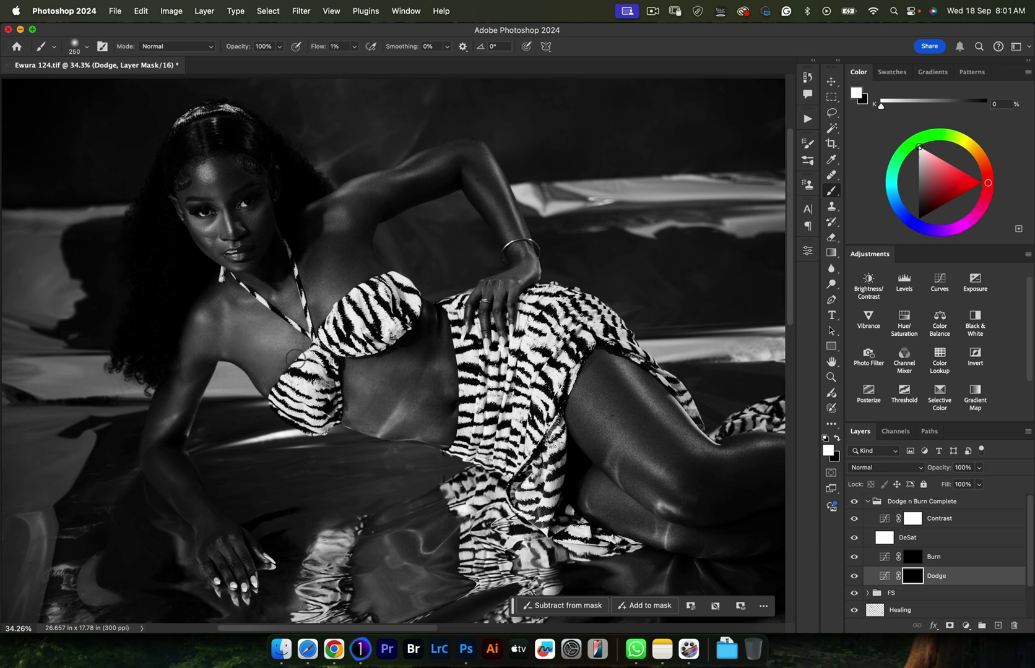
- Toggle the Dodge layer's visibility to compare the body highlights before and after
click(855, 578)
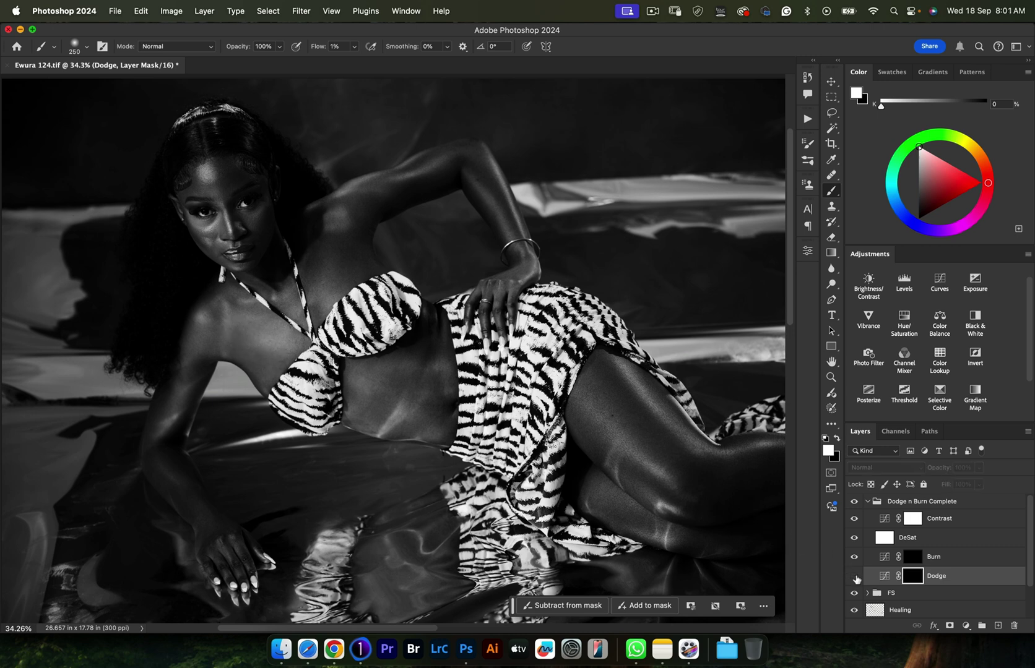
click(854, 578)
click(854, 577)
click(853, 576)
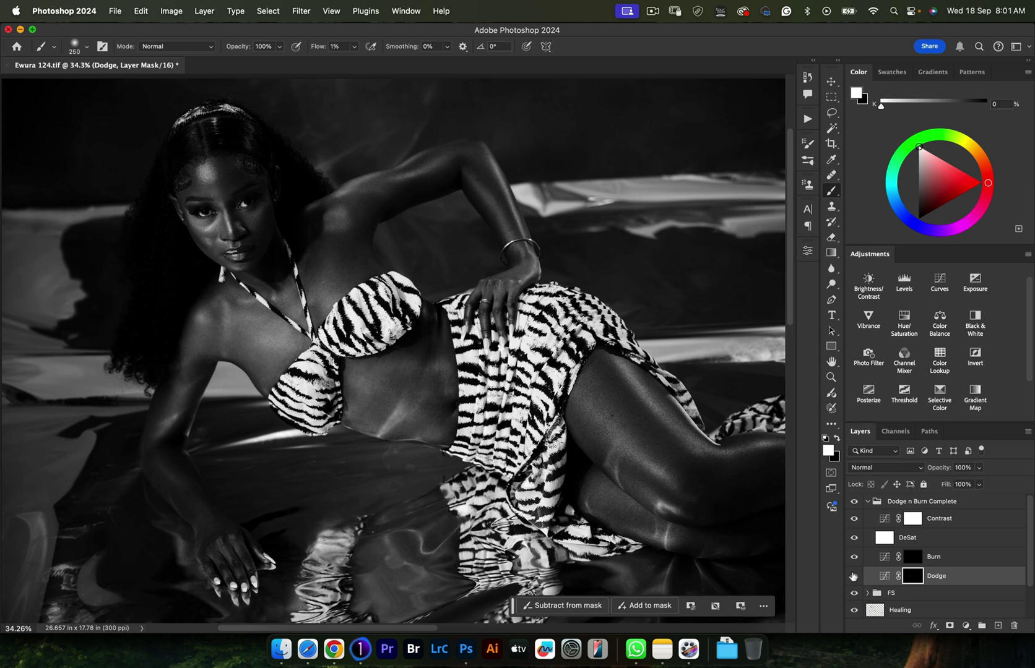
- Continue dodging the body highlights with the brush reduced to 175 pixels and compare the Dodge layer on and off
key(bracketleft)
key(bracketleft)
key(bracketleft)
key(bracketleft)
key(bracketright)
key(bracketright)
click(855, 577)
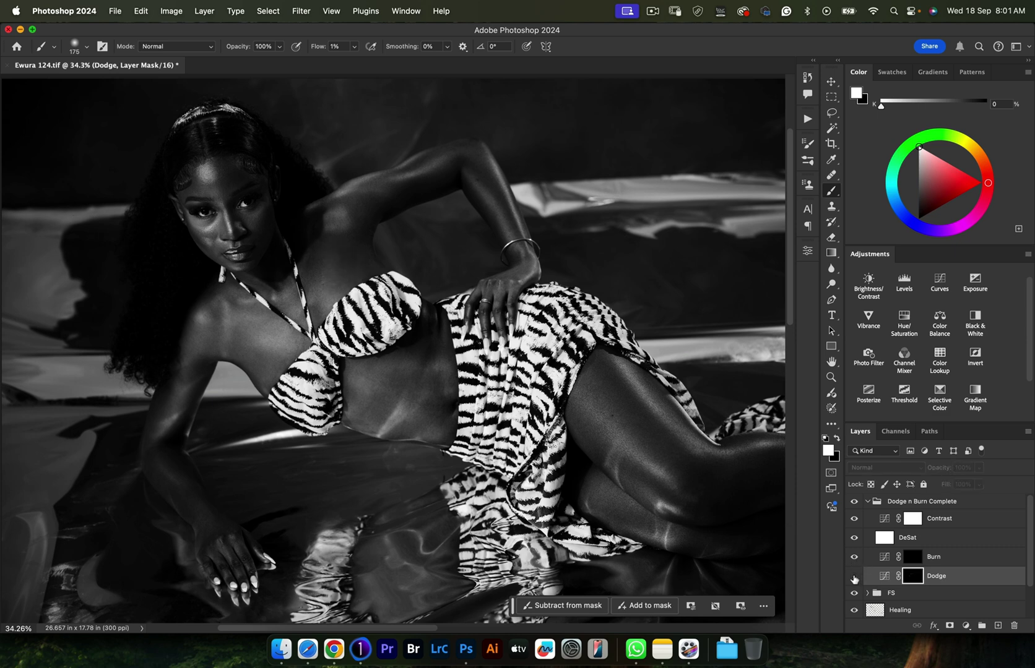
click(854, 577)
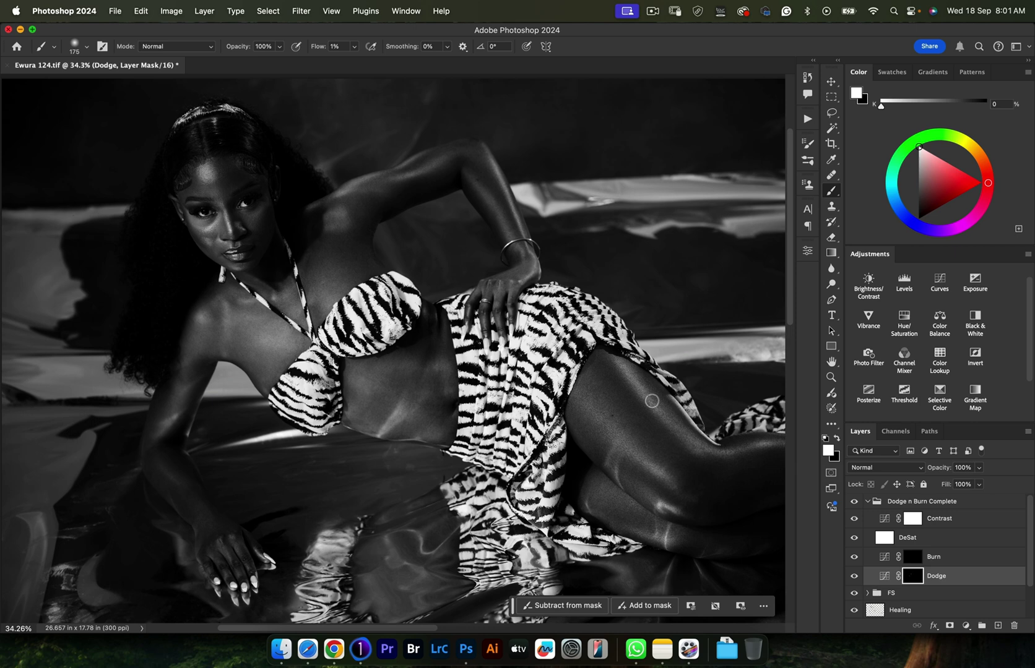
- Dodge the leg and torso highlights on the Dodge mask, reducing the brush to 100 pixels
key(bracketleft)
key(bracketleft)
key(bracketleft)
key(bracketleft)
key(bracketright)
key(bracketright)
key(bracketright)
key(bracketleft)
key(bracketleft)
key(bracketleft)
scroll(238, 226, up, 5)
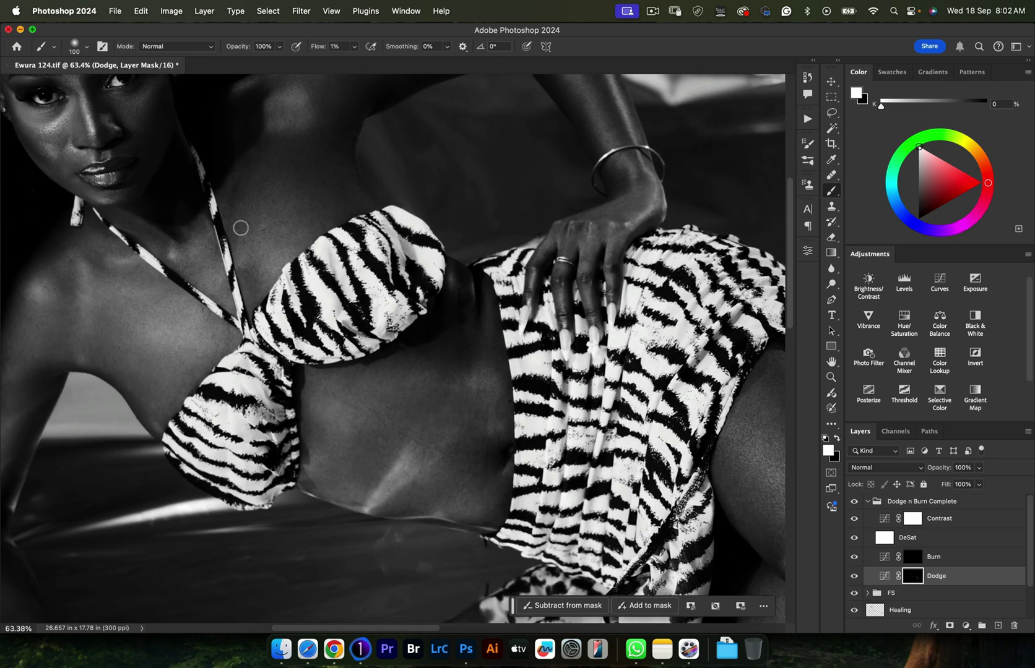
- Dodge the area around the eyes on the Dodge mask with the brush reduced to 40 pixels
scroll(239, 290, up, 3)
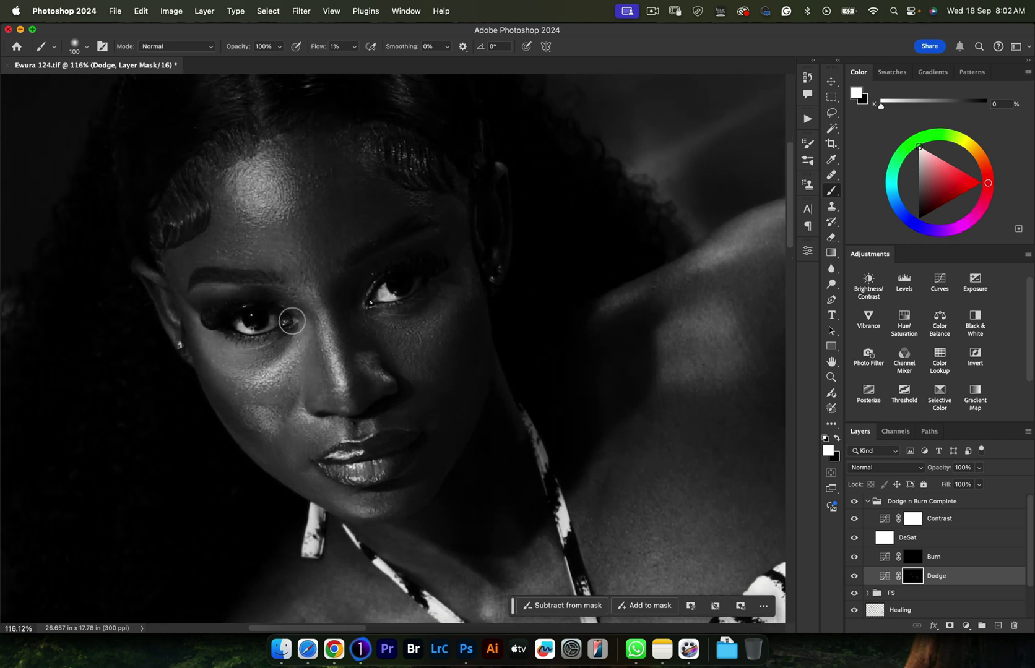
key(bracketleft)
key(bracketleft)
key(bracketleft)
key(bracketleft)
key(bracketleft)
key(bracketleft)
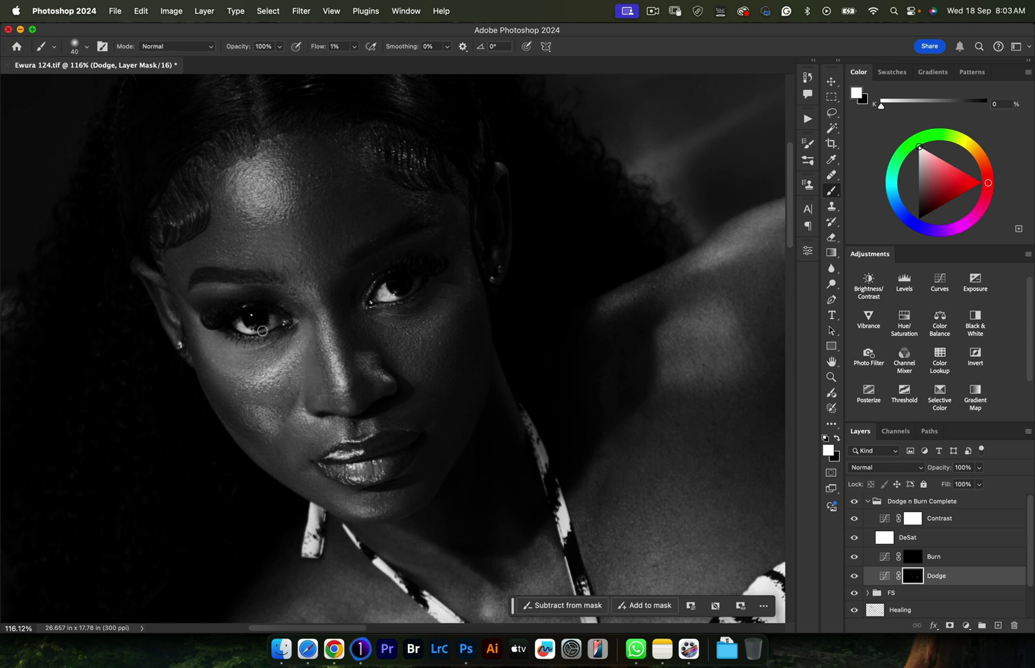
- Toggle the Dodge layer's visibility to compare the brightening on the face
click(854, 576)
click(854, 576)
click(854, 576)
click(854, 576)
- Select the Burn layer and burn the skin around the eye and upper cheek, varying the brush between 20 and 40 pixels
click(946, 556)
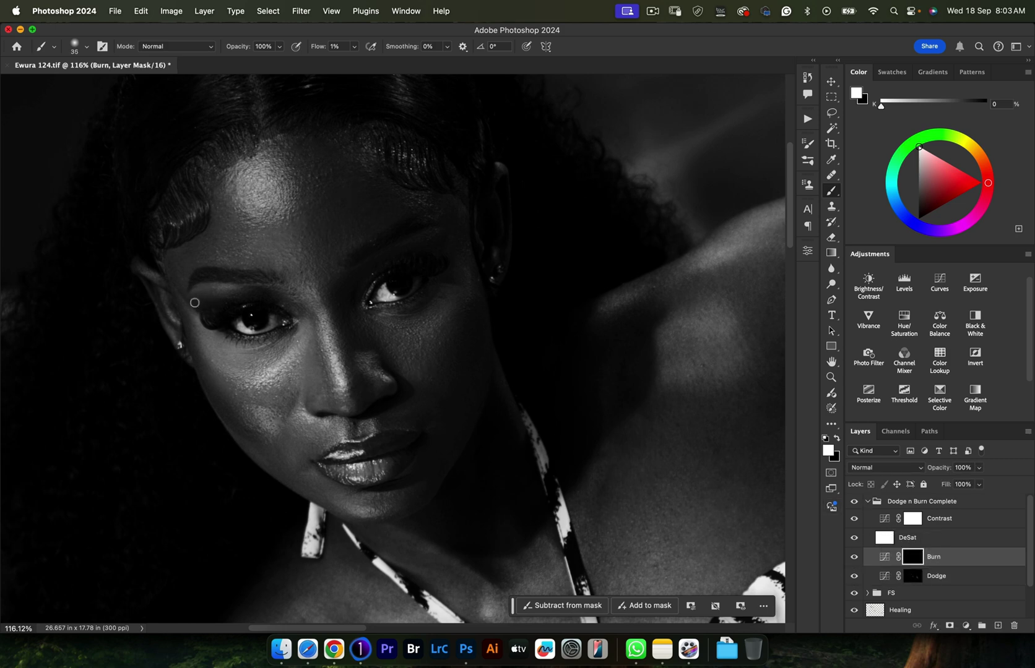
key(bracketleft)
key(bracketleft)
key(bracketright)
key(bracketright)
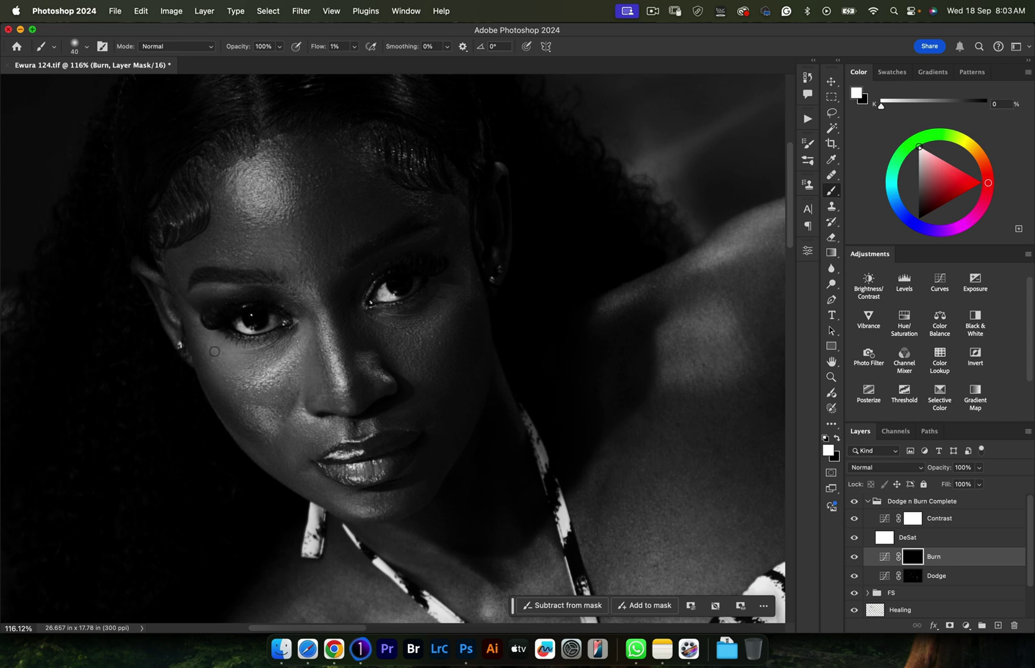
key(bracketleft)
key(bracketleft)
- Toggle the Burn layer's visibility to compare the darkened areas on the face
click(855, 558)
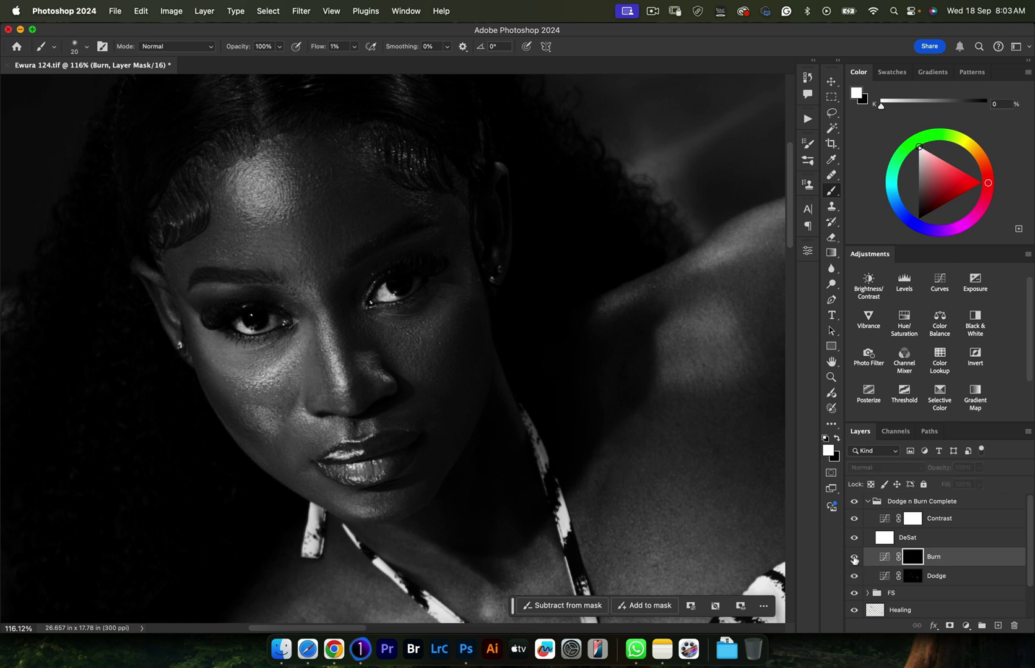
click(854, 558)
click(854, 559)
click(851, 557)
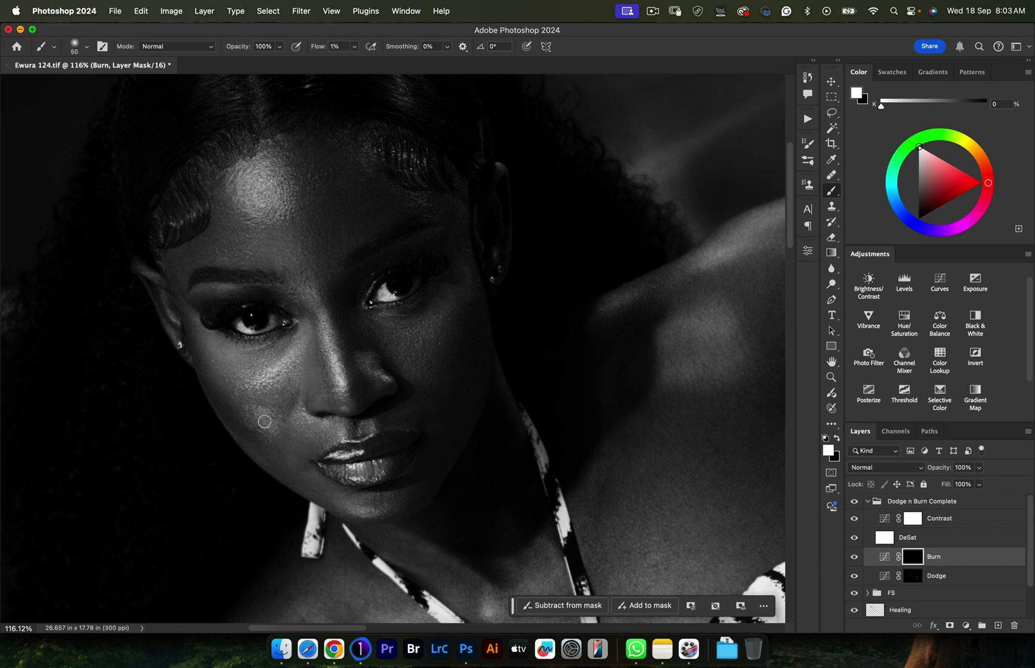
- Hide the Contrast and DeSat layers to show the photo in color, and collapse the Dodge n Burn Complete group
key(bracketleft)
key(bracketleft)
key(bracketleft)
click(854, 518)
click(854, 537)
key(z)
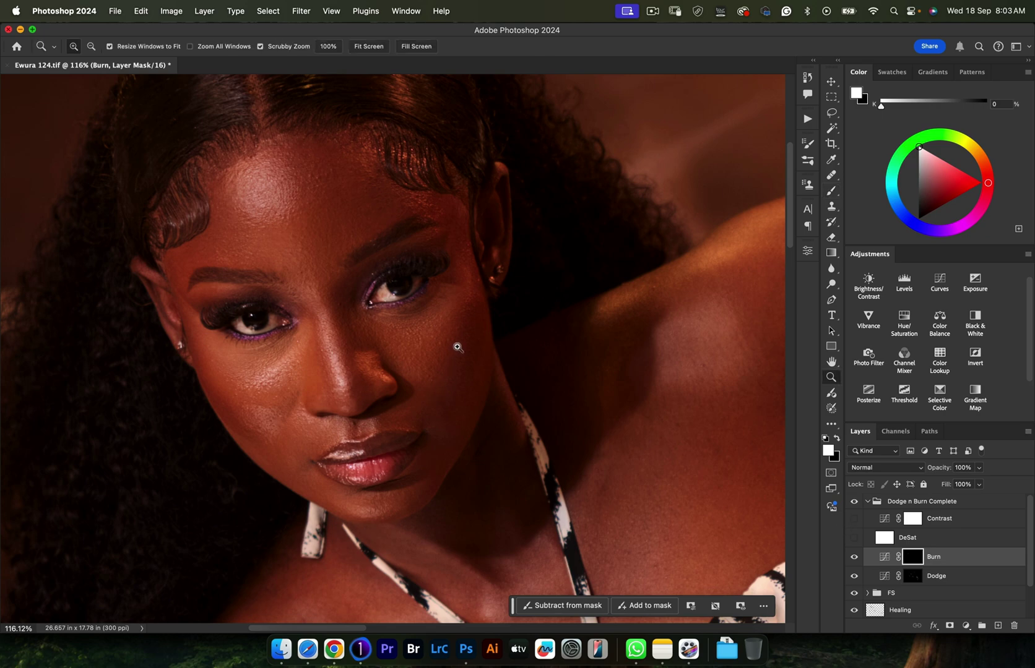
drag(452, 341, 508, 334)
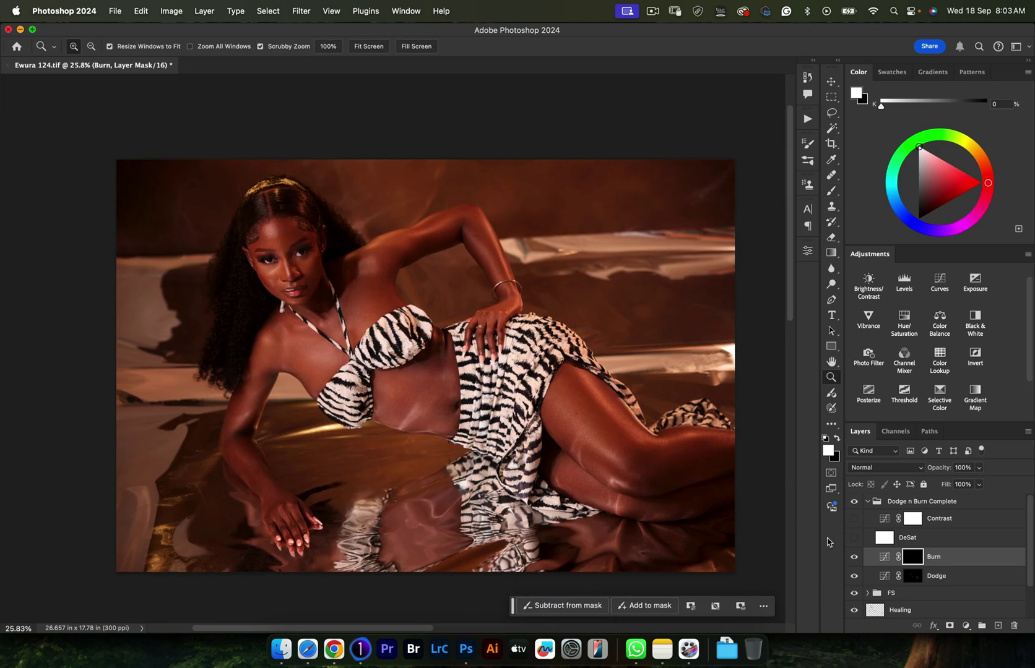
click(854, 558)
click(870, 504)
- Run the "Merge all to new layer" action to create a merged copy above the Dodge n Burn Complete group
mouse_move(255, 250)
mouse_down()
mouse_move(312, 253)
mouse_move(259, 252)
mouse_up()
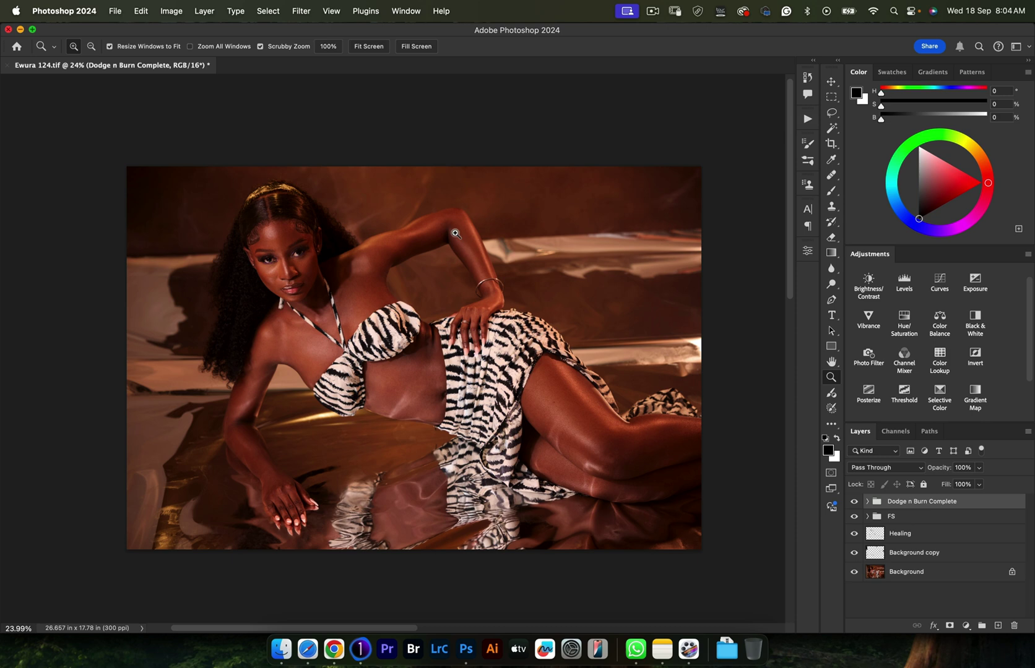
drag(283, 271, 288, 265)
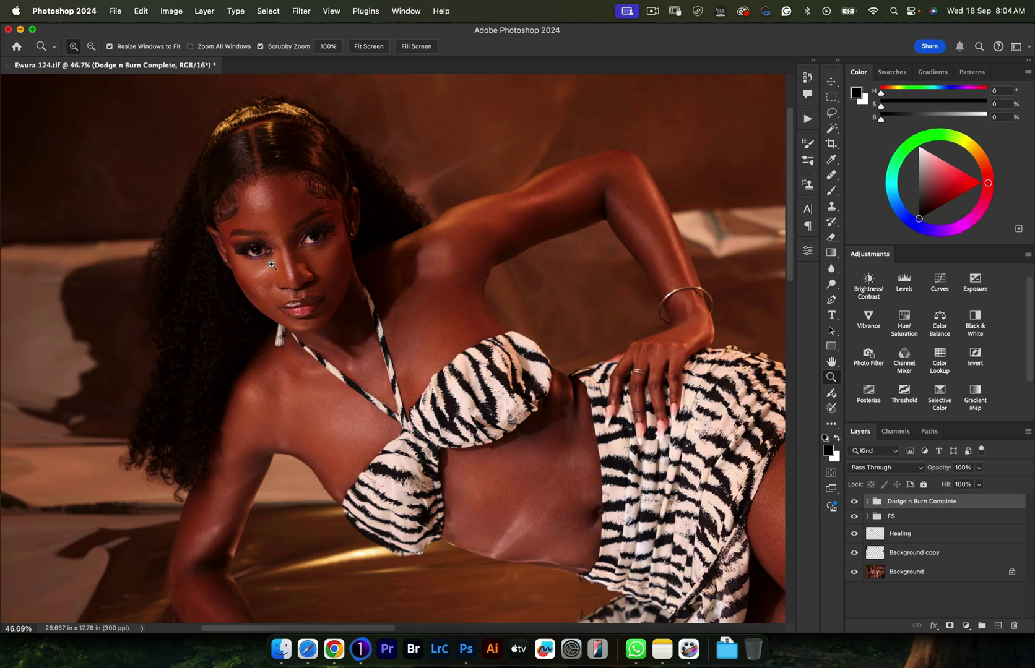
click(807, 119)
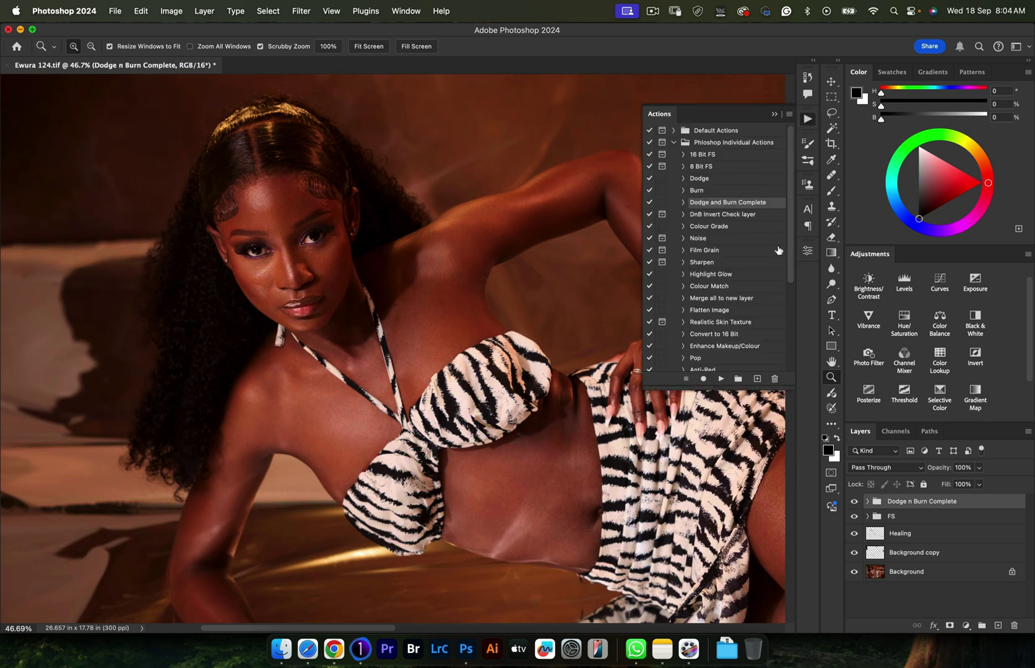
scroll(749, 287, down, 2)
click(708, 251)
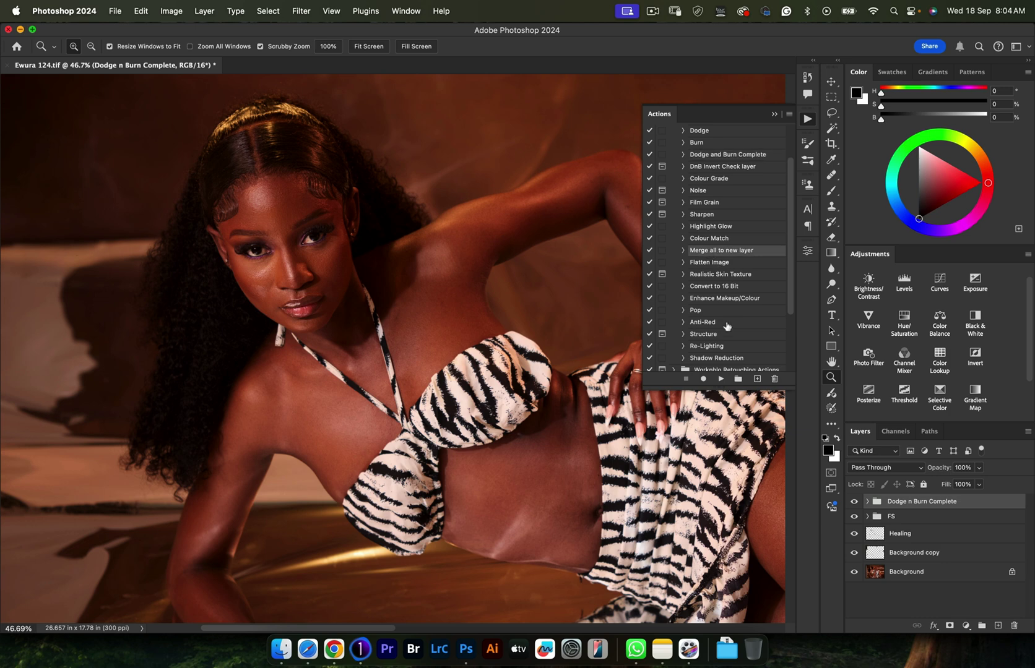
click(719, 377)
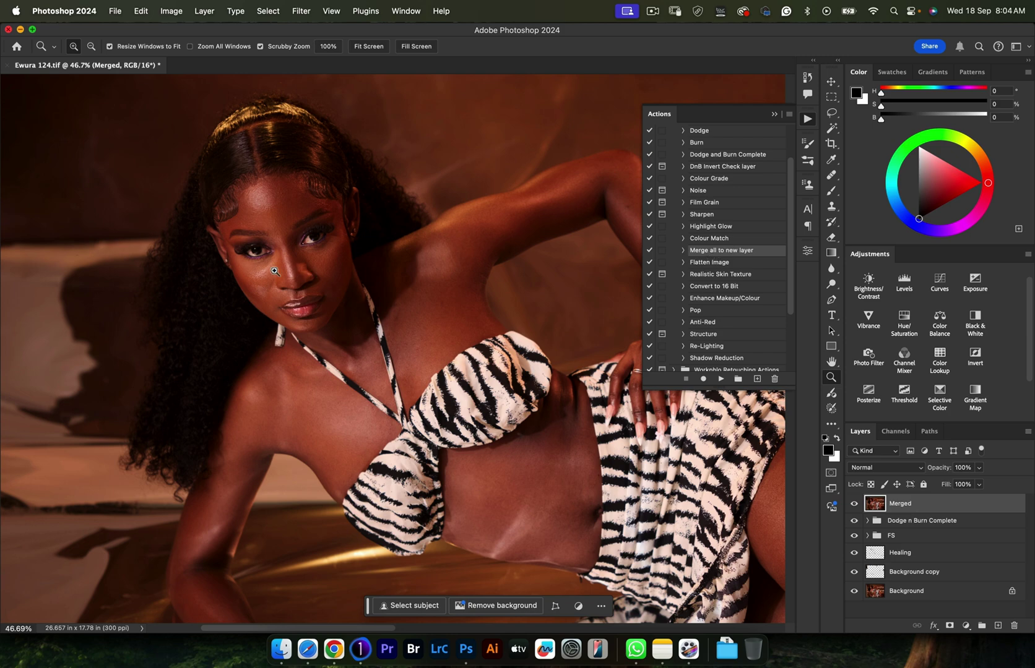
- Patch the shiny, textured skin under the eye on the image's left side on the Merged layer with the Patch tool
drag(250, 263, 291, 259)
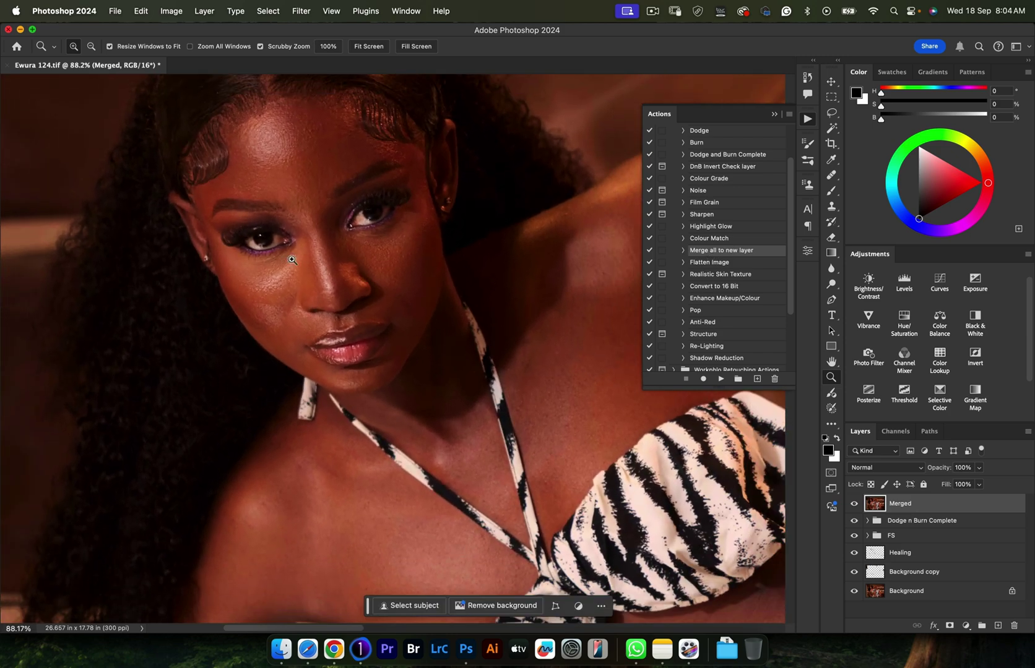
key(j)
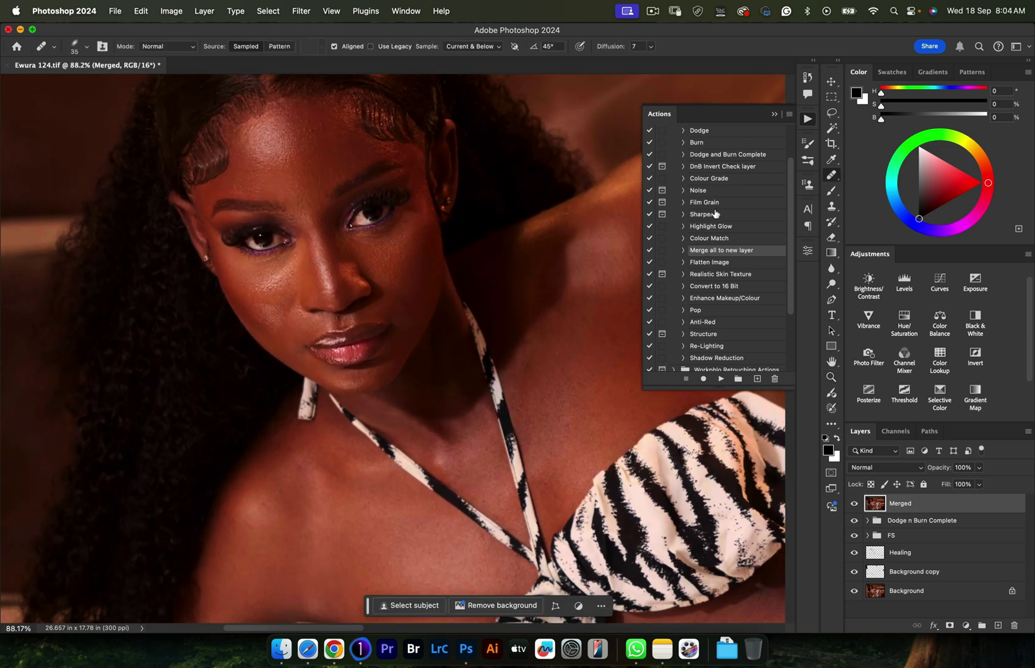
right_click(832, 180)
click(878, 198)
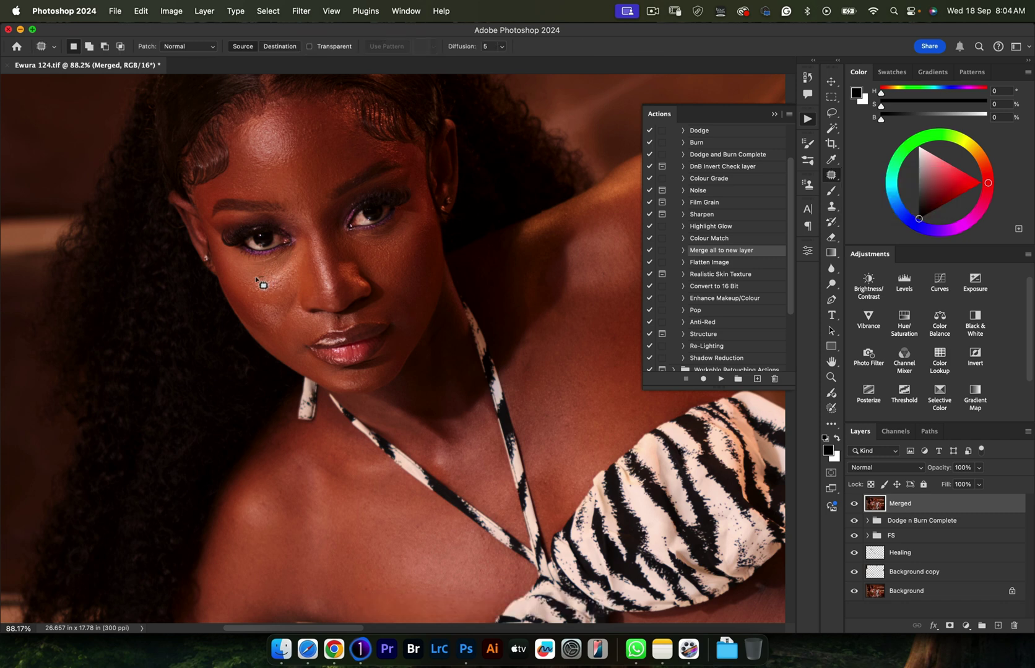
mouse_move(262, 284)
mouse_down()
mouse_move(272, 296)
mouse_move(291, 284)
mouse_move(302, 259)
mouse_move(278, 278)
mouse_move(397, 253)
mouse_up()
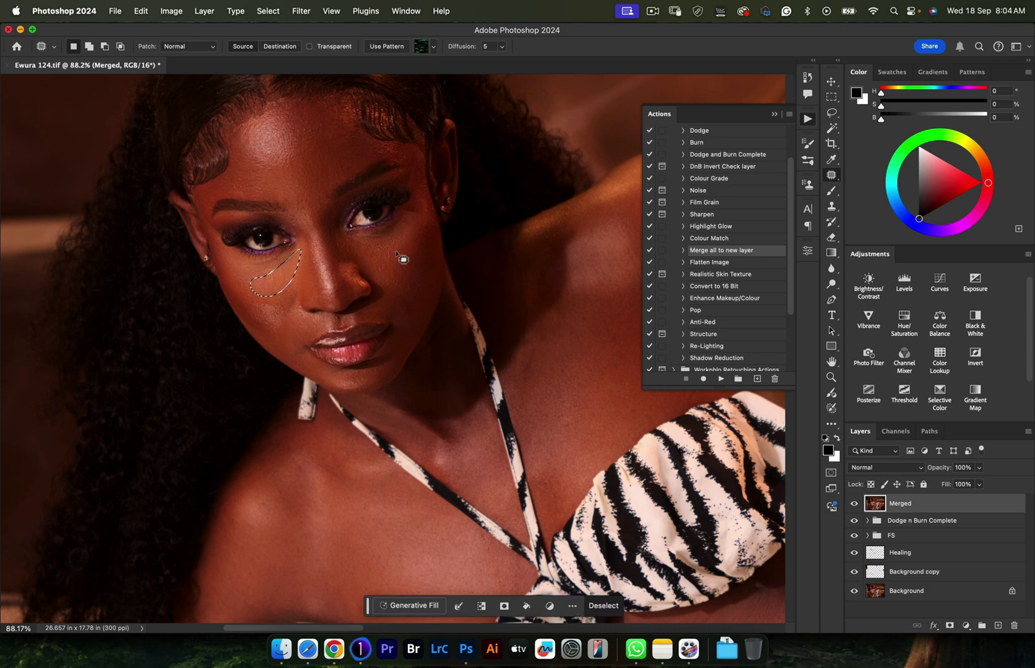
- Fade the patch to 62% opacity and deselect the under-eye area
click(141, 11)
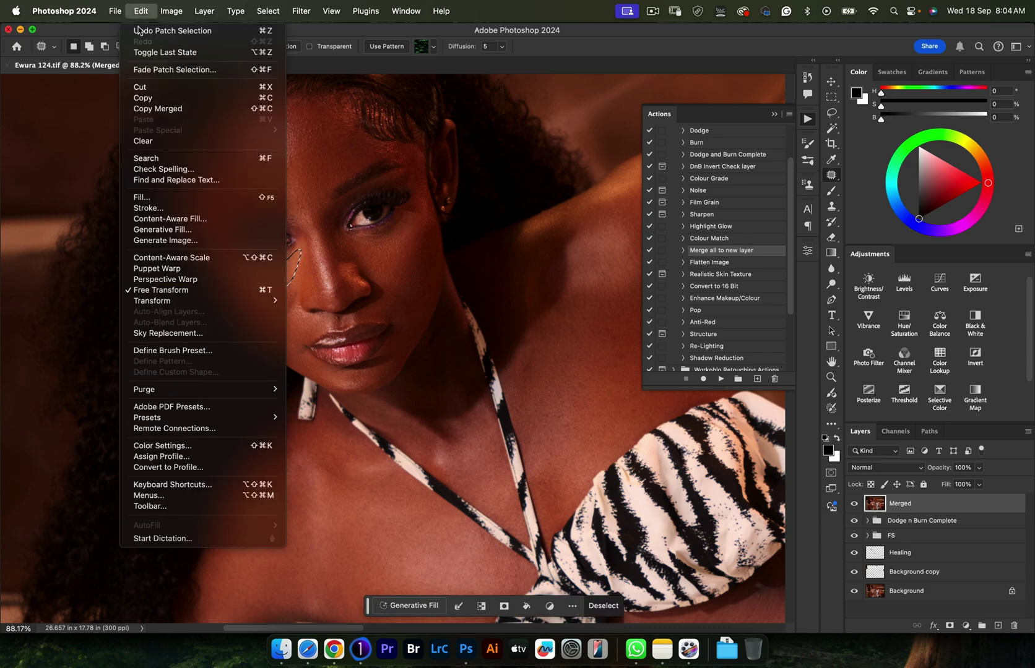
click(139, 70)
drag(797, 218, 761, 222)
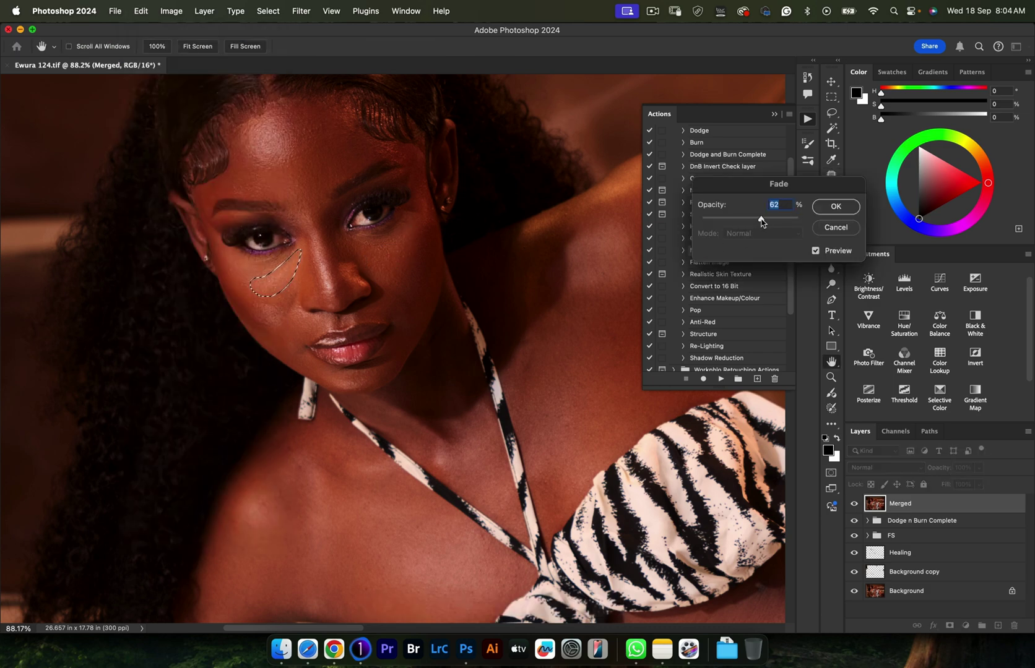
click(836, 206)
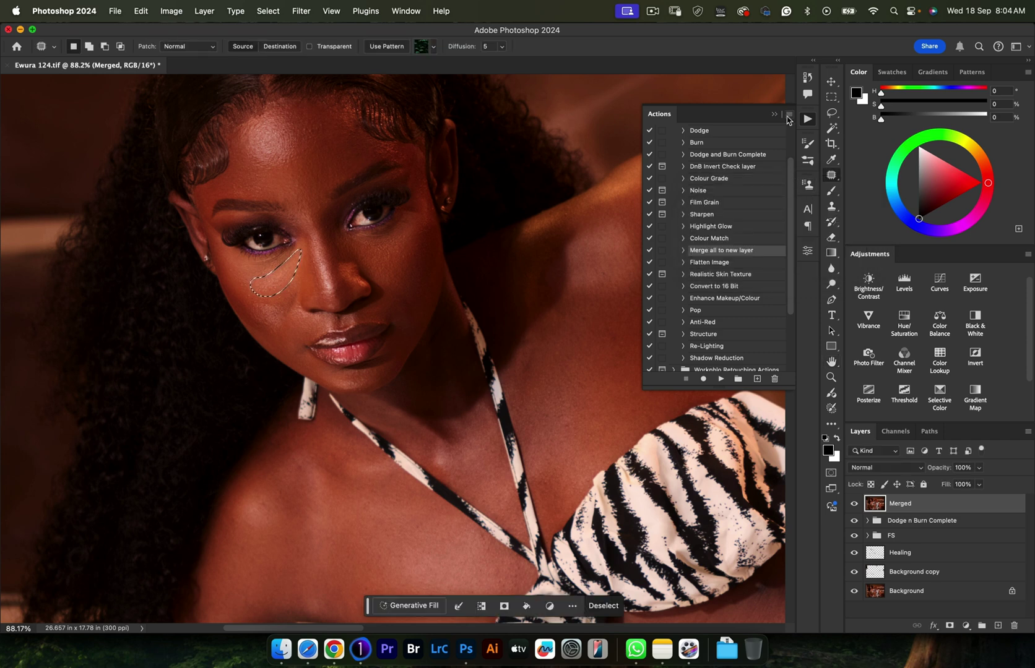
key(super+d)
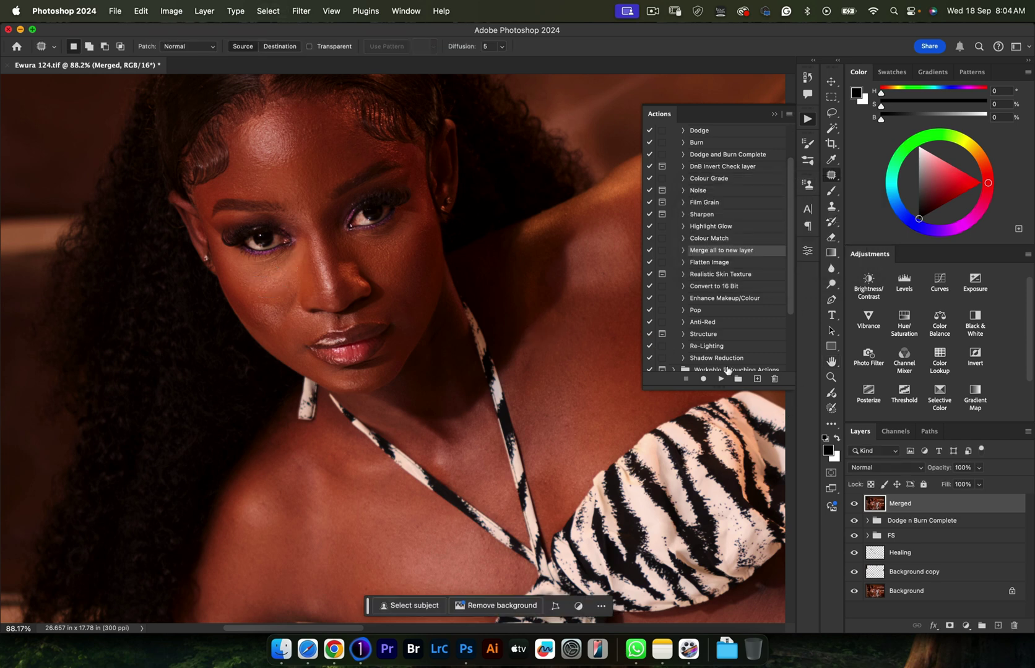
- Toggle the Merged layer's visibility to compare the patched under-eye skin up close
click(853, 505)
click(854, 504)
key(z)
drag(276, 272, 344, 291)
click(855, 505)
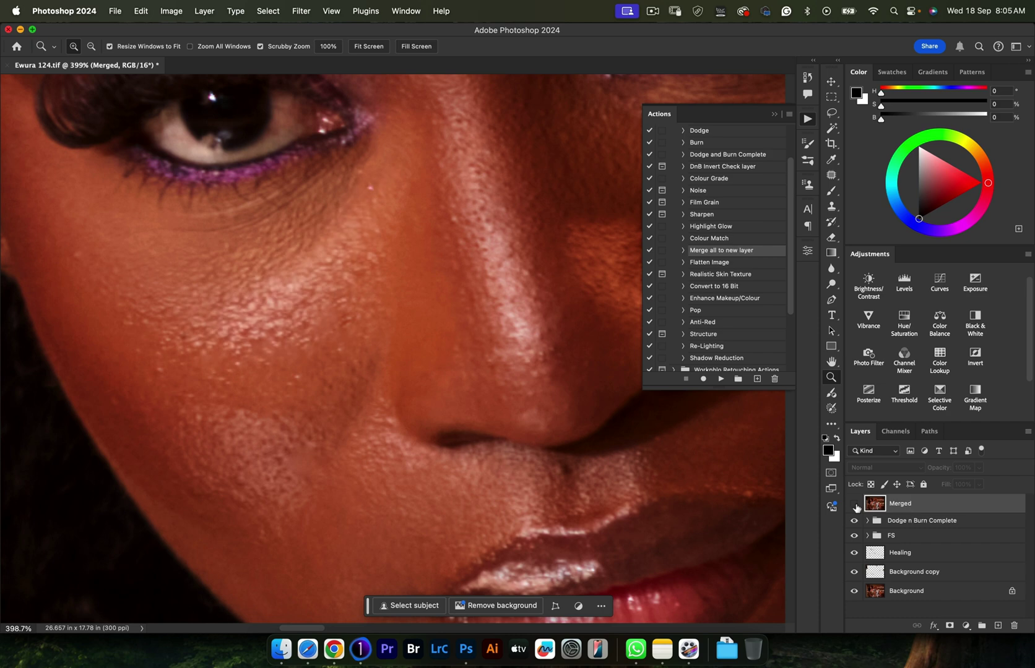
click(854, 505)
click(854, 506)
click(854, 507)
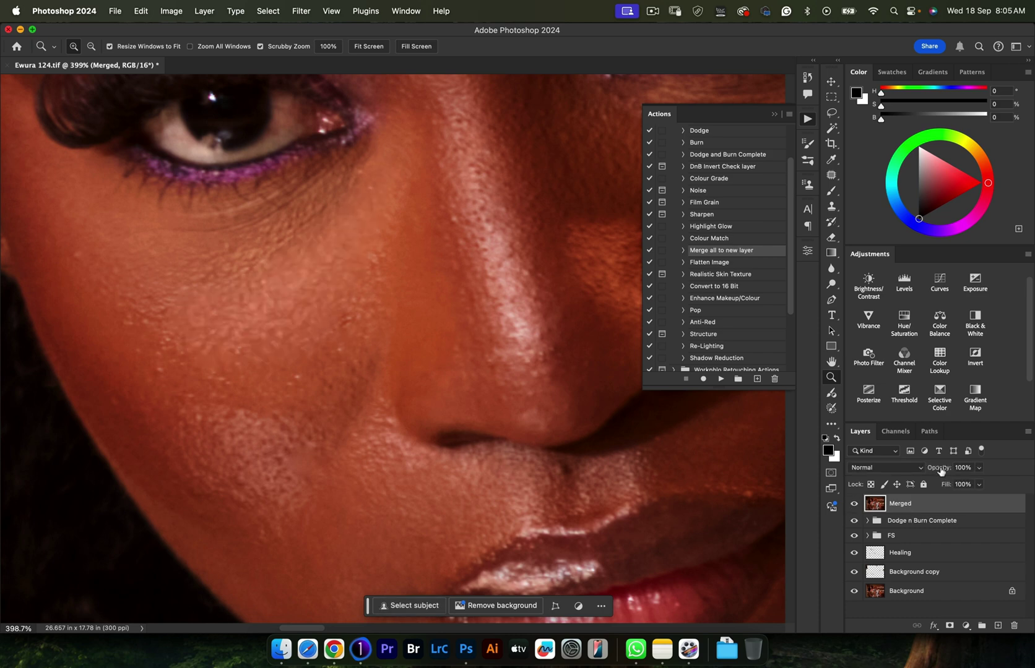
- Lower the Merged layer's opacity to 73% and check the result on the whole image
drag(940, 471, 924, 471)
key(Return)
drag(445, 342, 364, 355)
scroll(409, 338, right, 3)
scroll(434, 331, down, 5)
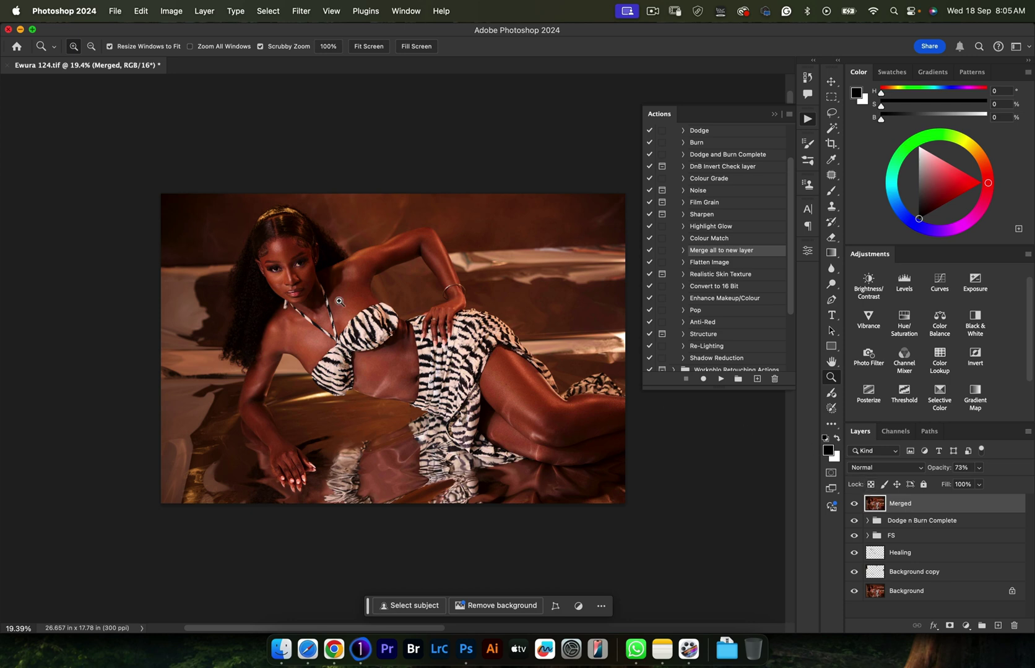
- Lasso the patched eye and cheek area, copy it to a new layer, and delete the Merged layer
scroll(319, 280, up, 5)
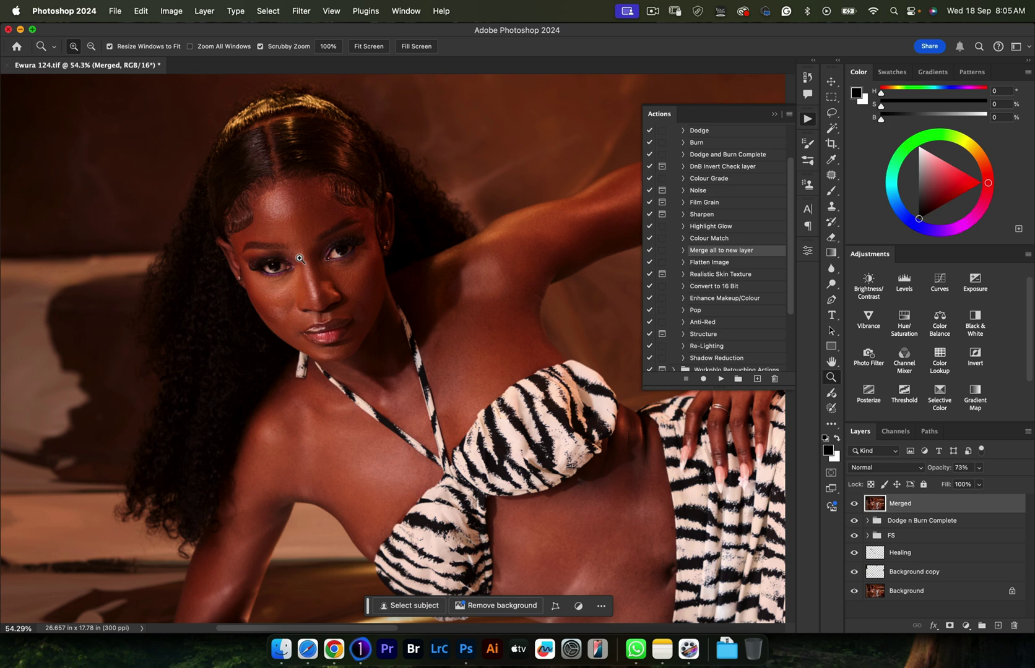
key(l)
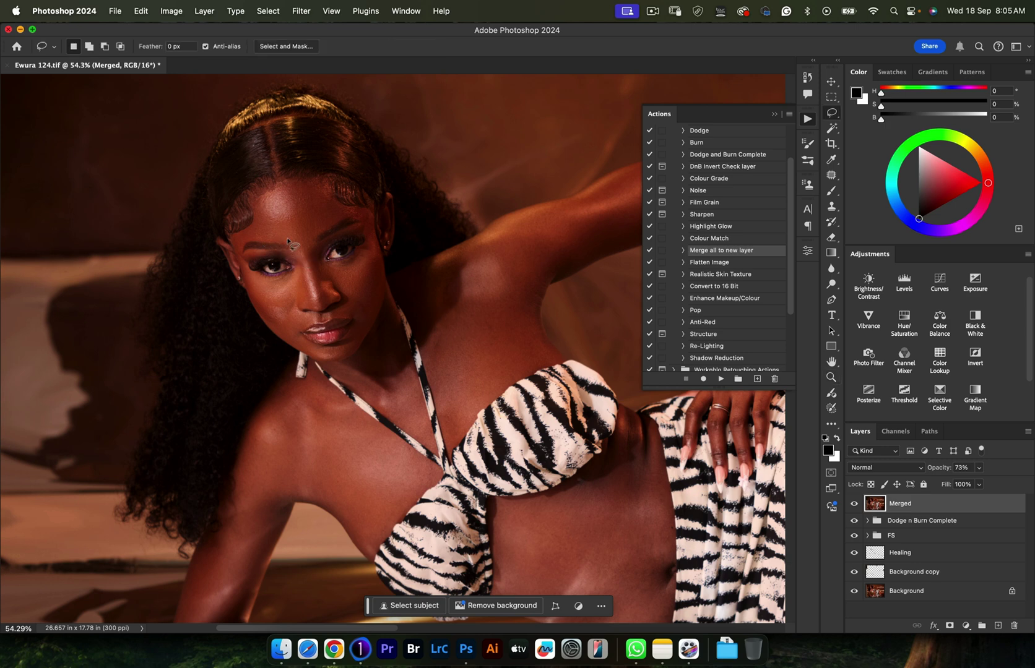
mouse_move(286, 237)
mouse_down()
mouse_move(247, 240)
mouse_move(235, 287)
mouse_move(257, 326)
mouse_move(313, 316)
mouse_move(325, 279)
mouse_move(308, 239)
mouse_move(266, 235)
mouse_up()
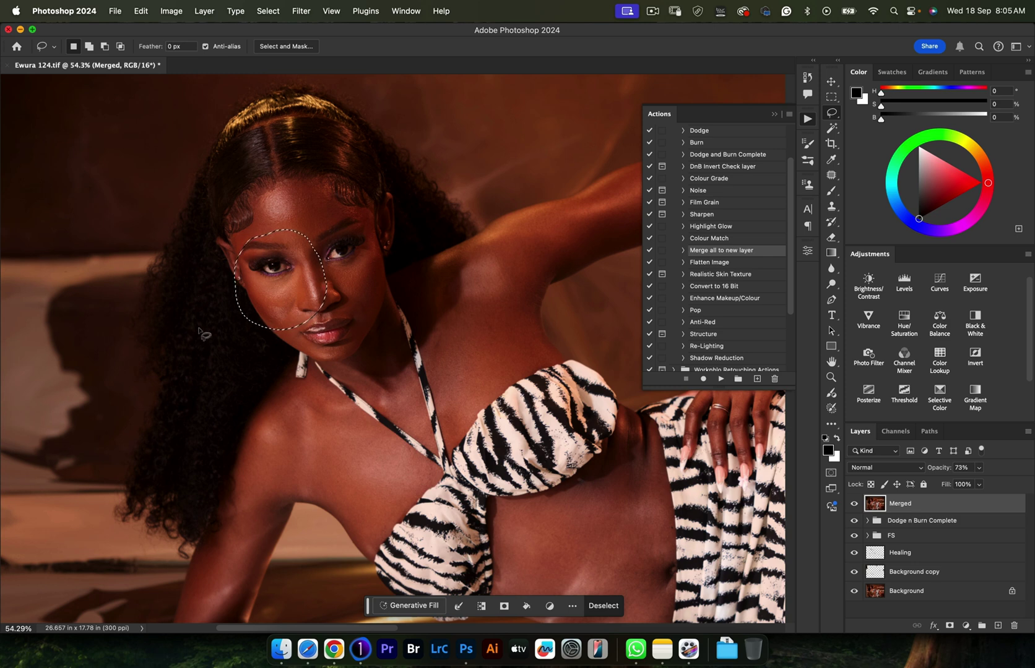
key(super+j)
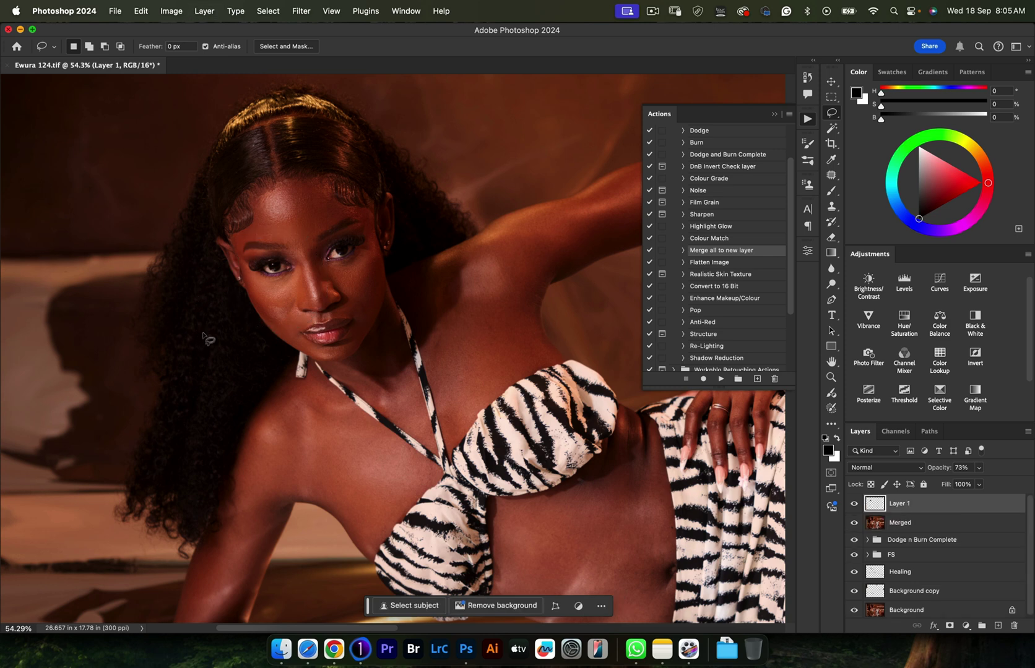
click(909, 525)
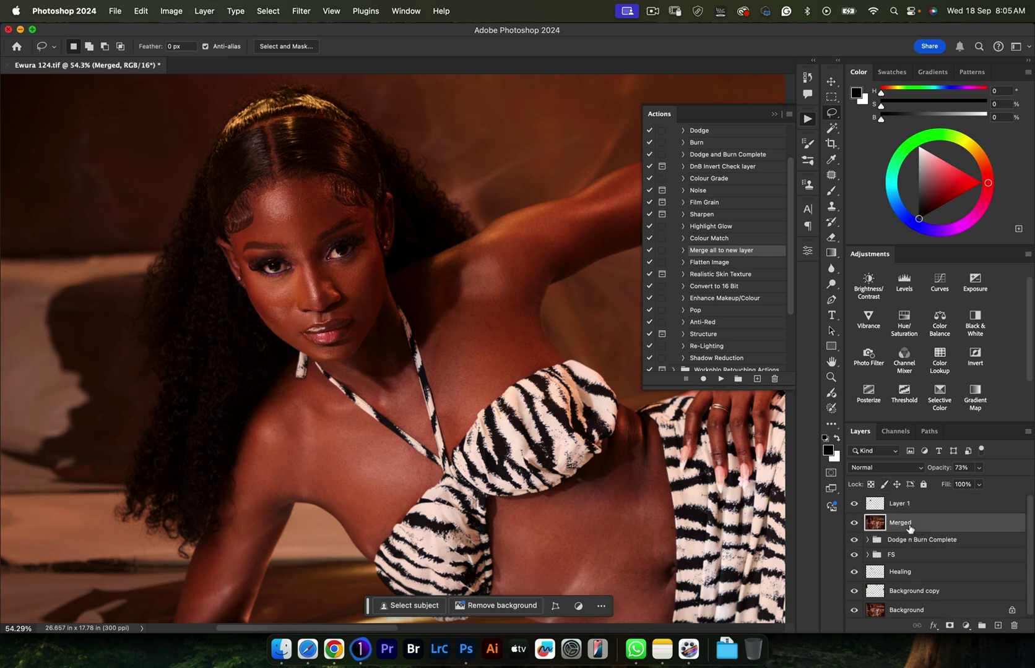
key(BackSpace)
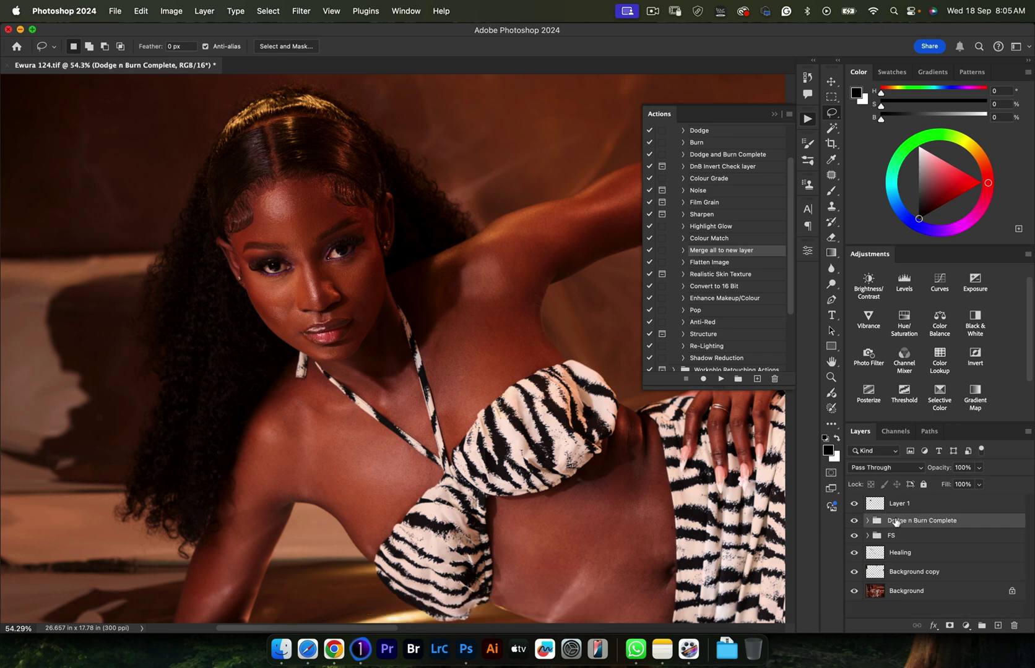
- Toggle Layer 1's visibility to compare the isolated cheek patch on the face
key(z)
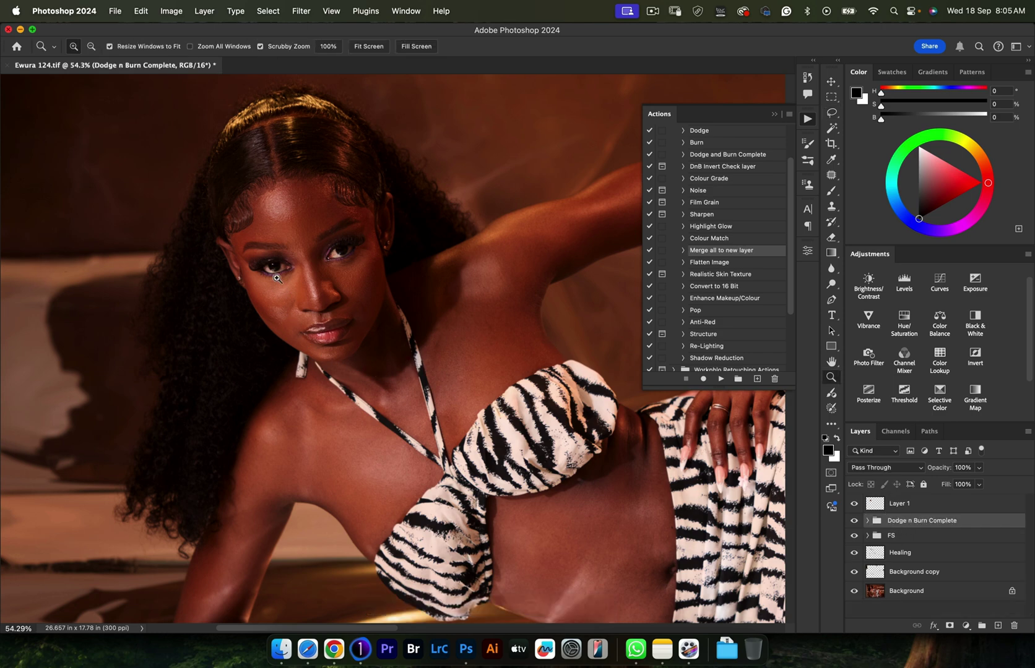
drag(276, 279, 328, 276)
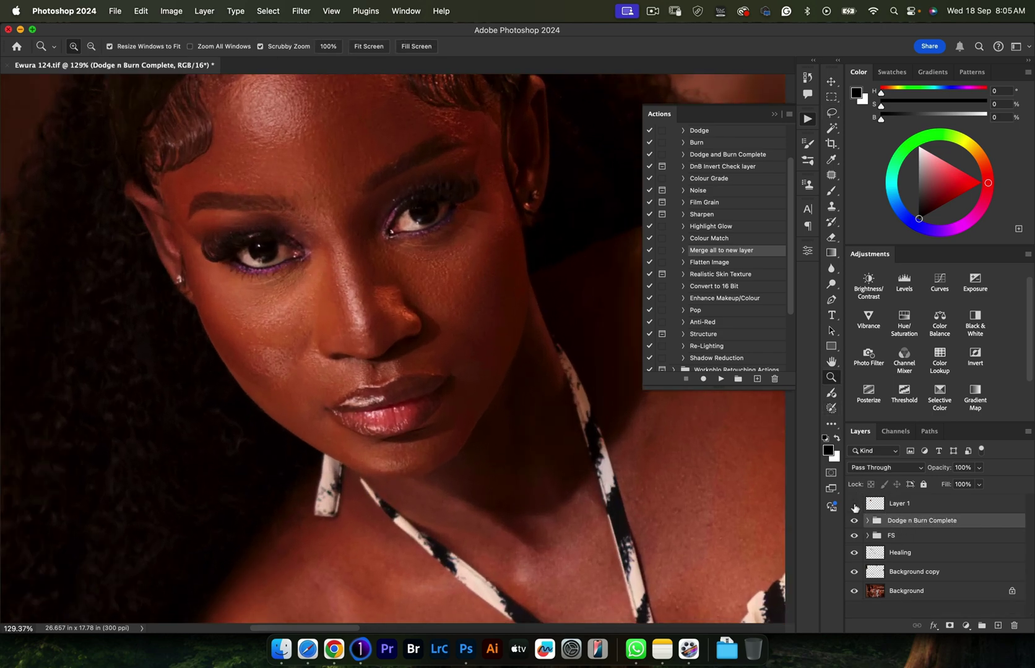
click(854, 504)
drag(402, 320, 339, 325)
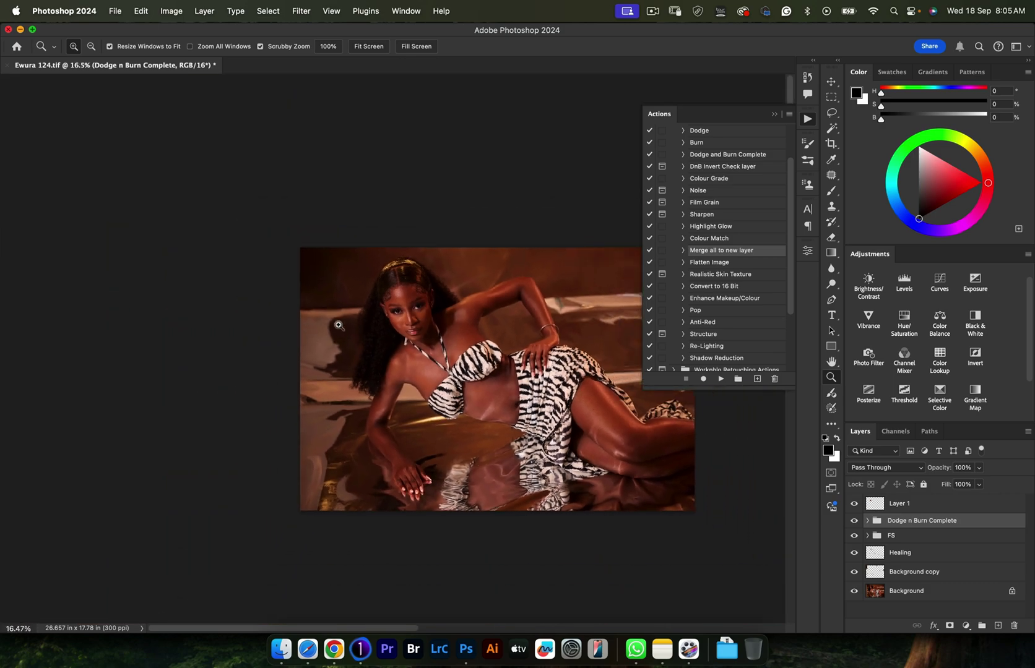
scroll(401, 318, up, 4)
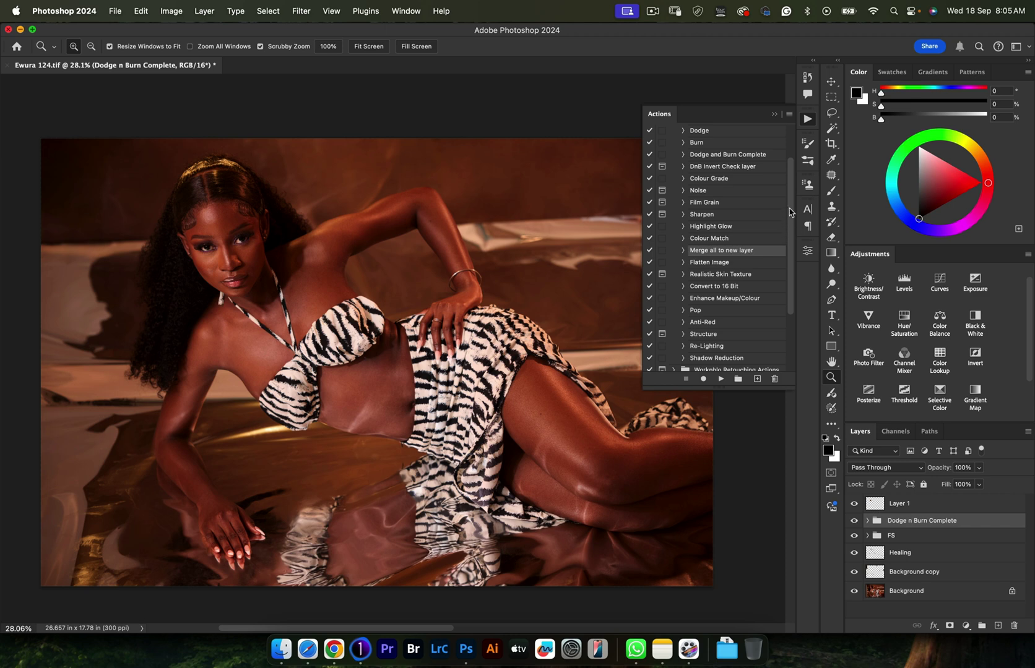
scroll(789, 210, up, 3)
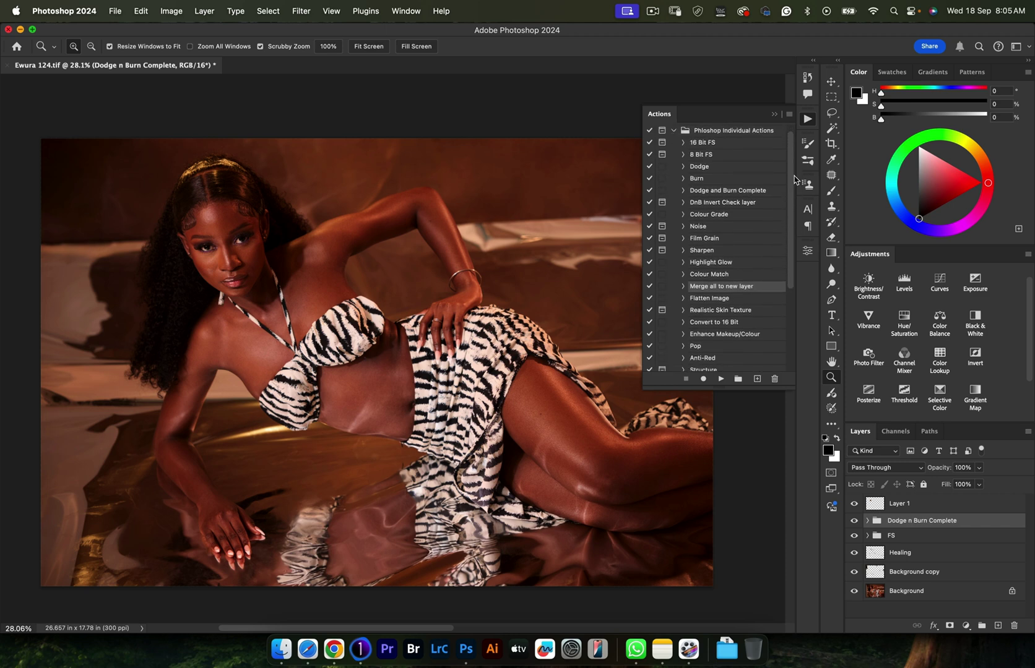
scroll(796, 186, down, 1)
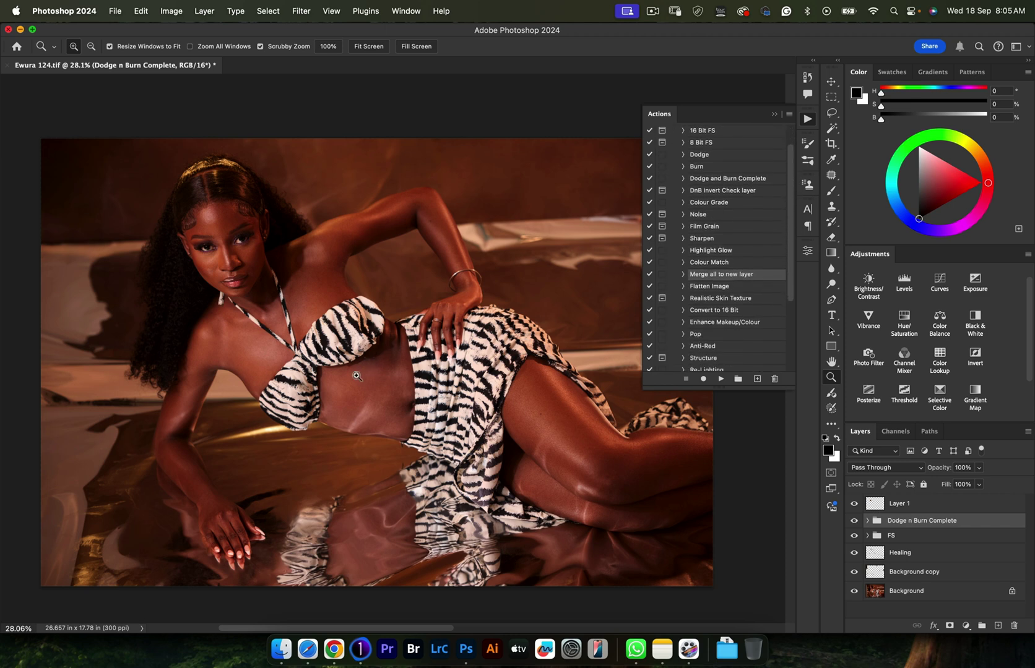
- Add a new layer above Layer 1 and remove the skin fold beside the bikini top with the Remove tool
click(902, 503)
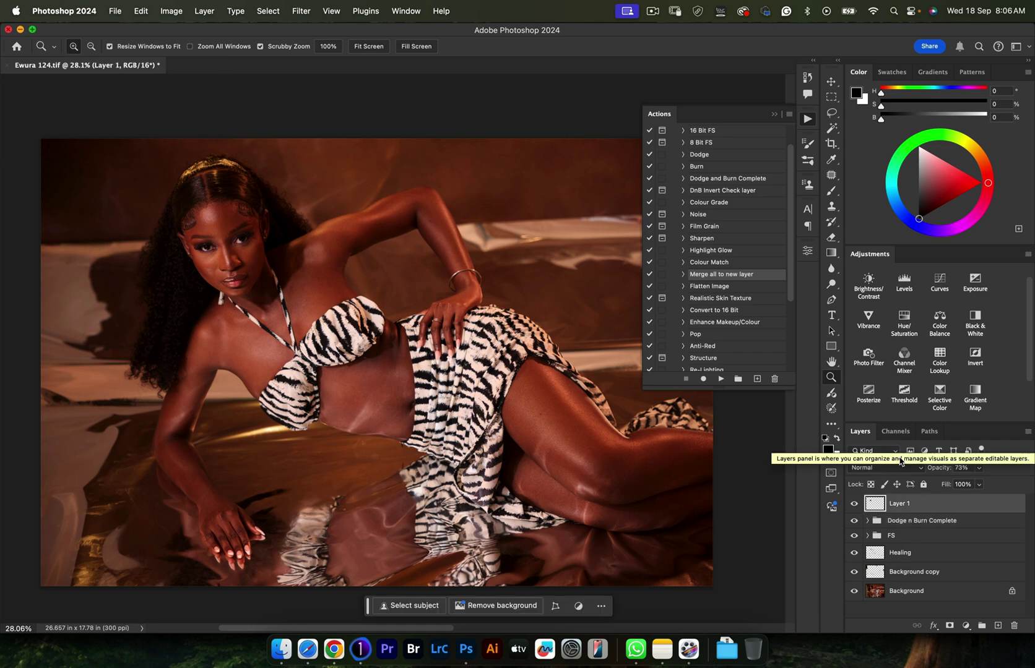
drag(396, 343, 400, 278)
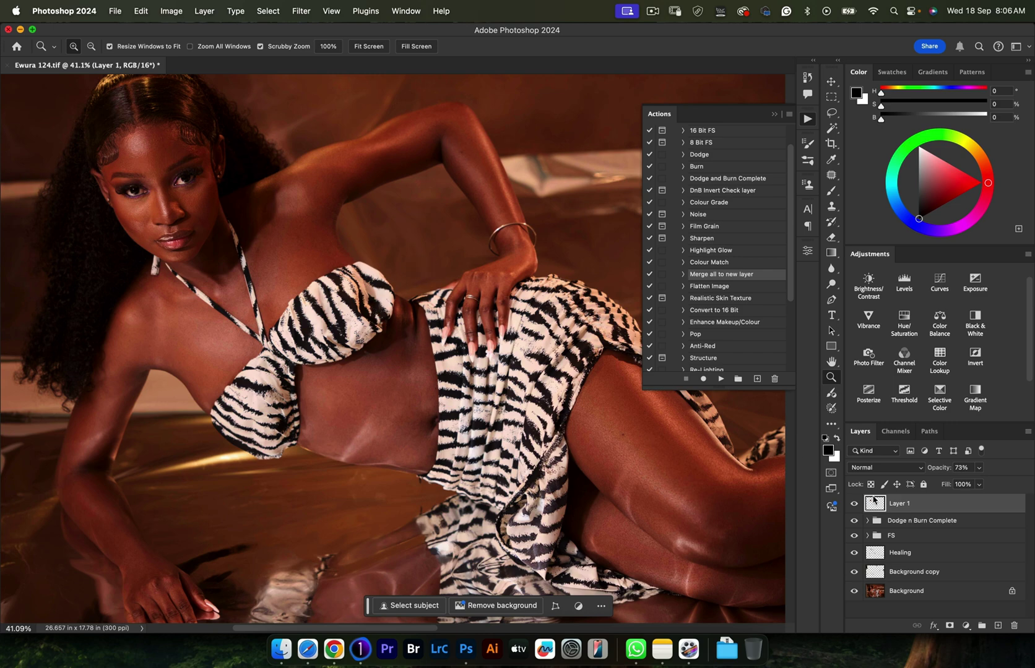
click(998, 627)
key(j)
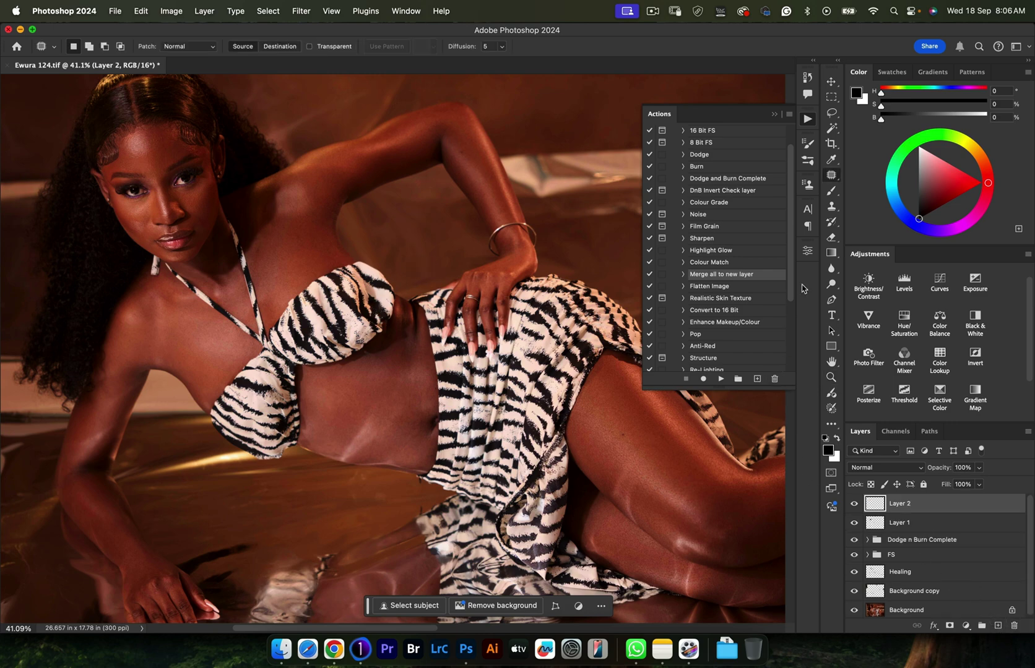
mouse_move(833, 180)
mouse_down()
mouse_move(863, 173)
mouse_move(866, 188)
mouse_up()
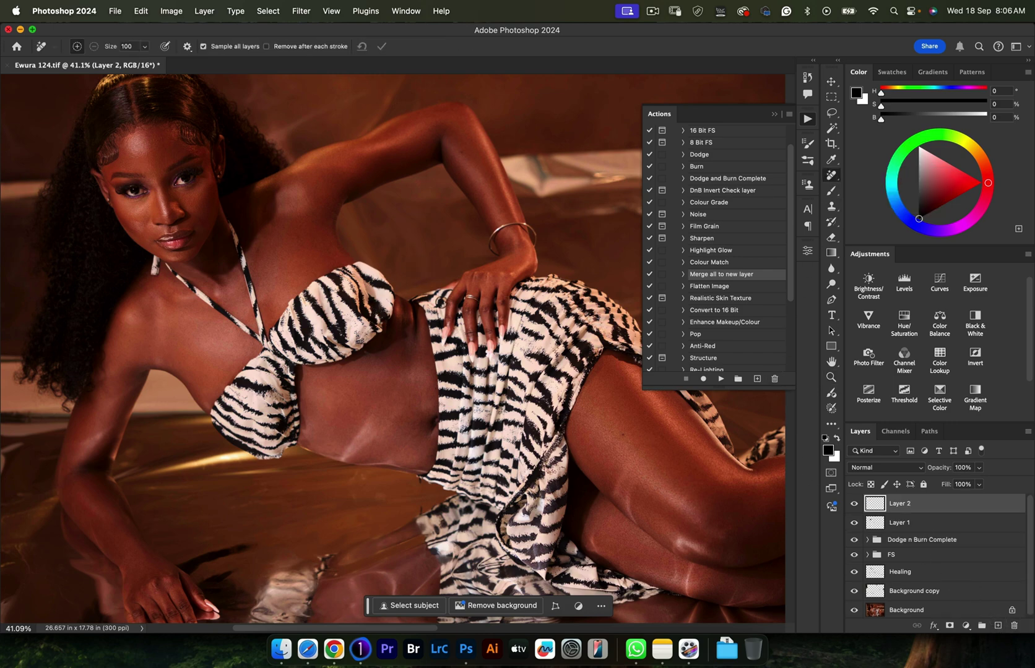
mouse_move(405, 307)
mouse_down()
mouse_move(409, 355)
mouse_move(417, 330)
mouse_move(403, 305)
mouse_move(404, 341)
mouse_move(391, 309)
mouse_up()
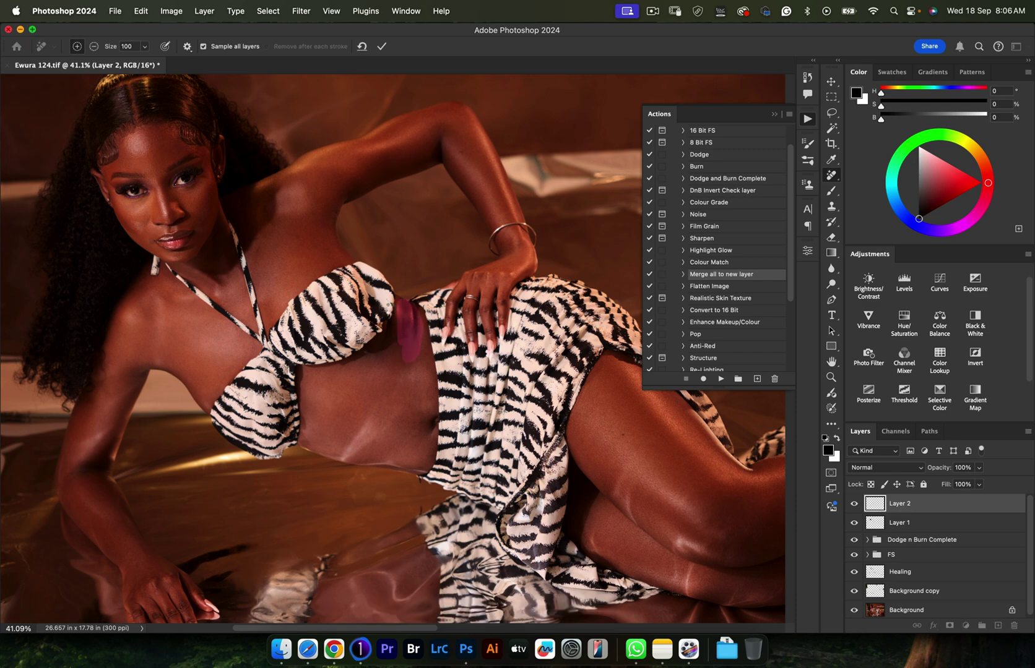
key(Return)
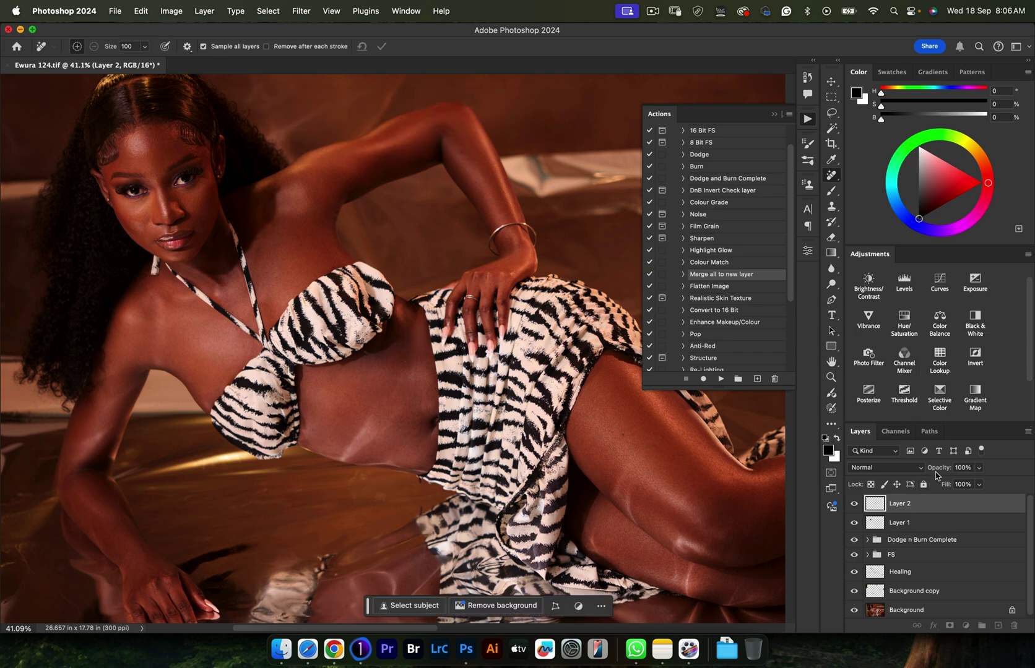
- Lower Layer 2's opacity to 67% and toggle its visibility to compare the fold removal on the whole image
drag(940, 468, 921, 461)
key(z)
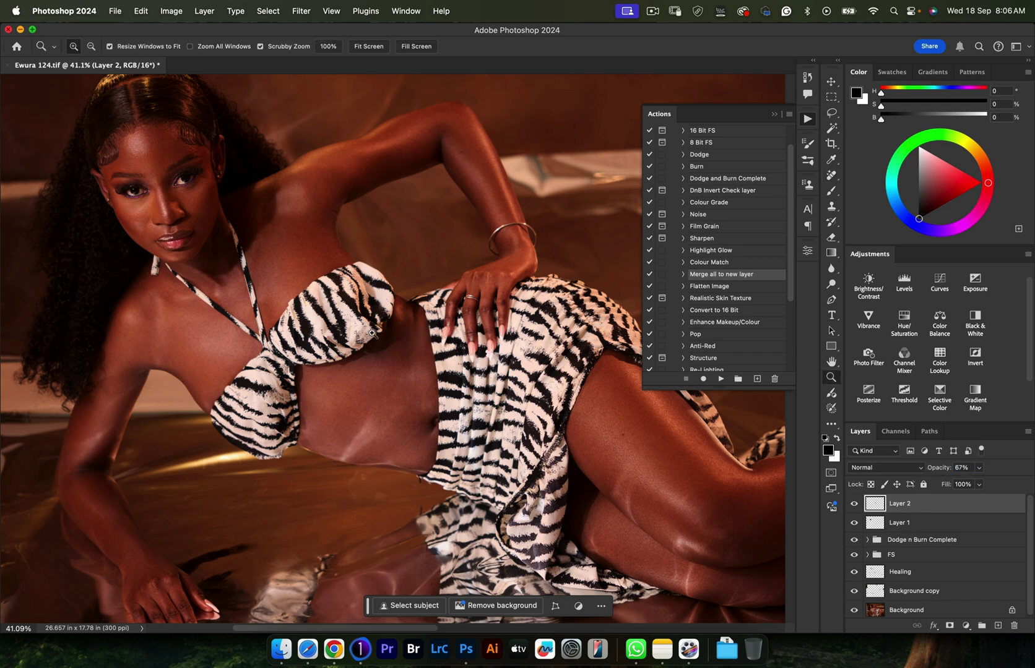
drag(363, 336, 320, 339)
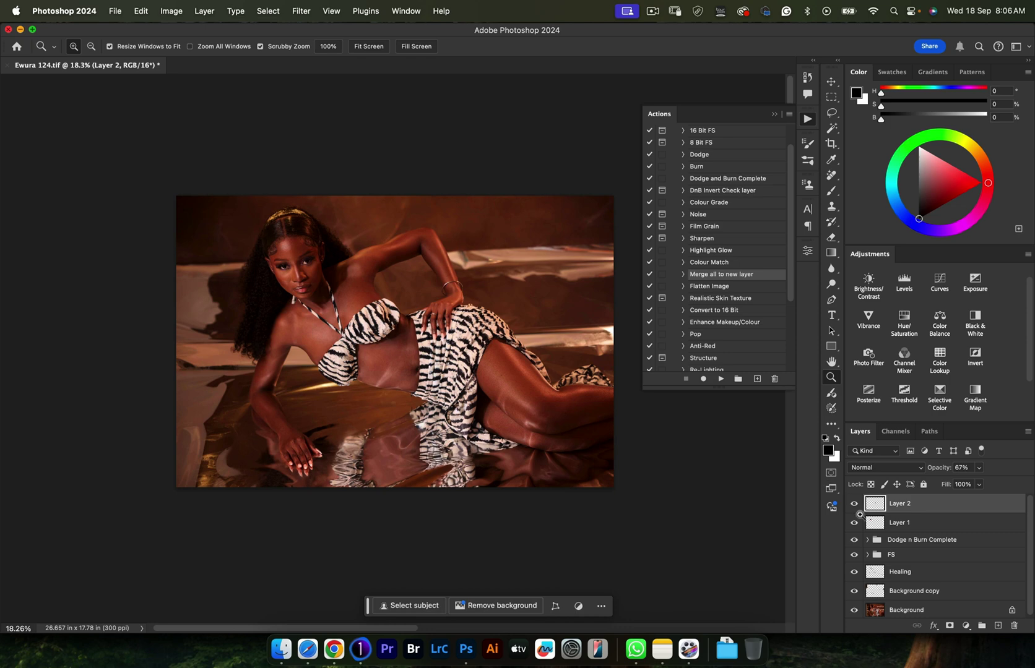
click(854, 504)
click(855, 504)
click(855, 504)
click(854, 504)
- Add a new layer in Color blend mode above Layer 2 and set the brush flow to 13%
scroll(373, 332, up, 3)
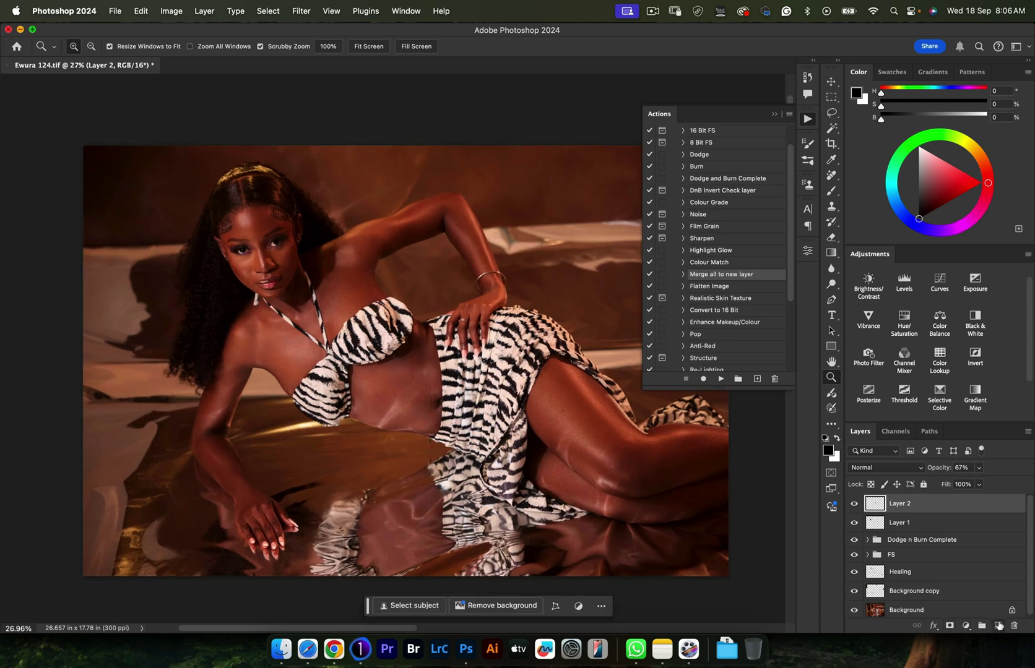
key(super+alt+shift+e)
click(885, 468)
click(861, 608)
key(b)
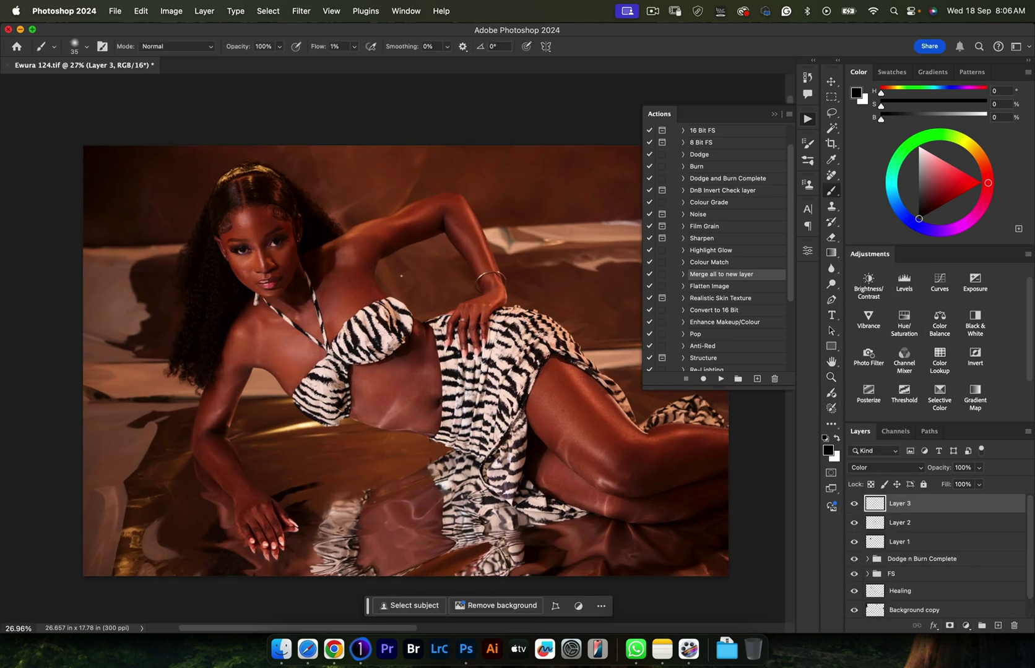
drag(318, 46, 325, 45)
- Sample the reddish-brown skin tone, paint it over the uneven skin on Layer 3, and lower the layer's opacity to 53%
alt+click(357, 286)
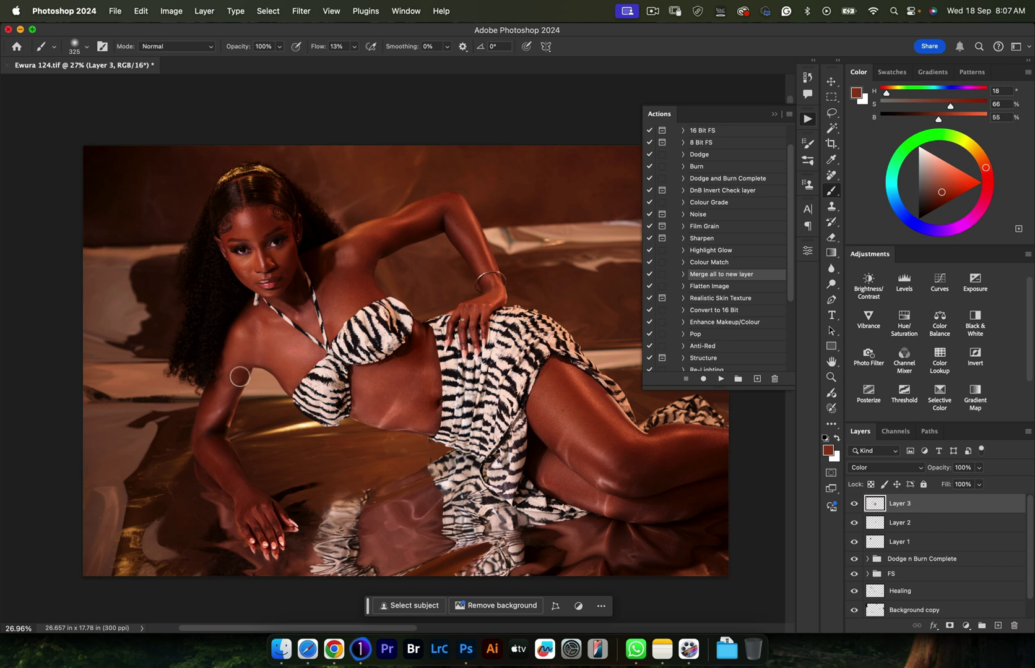
drag(300, 301, 279, 302)
drag(940, 472, 910, 469)
click(774, 116)
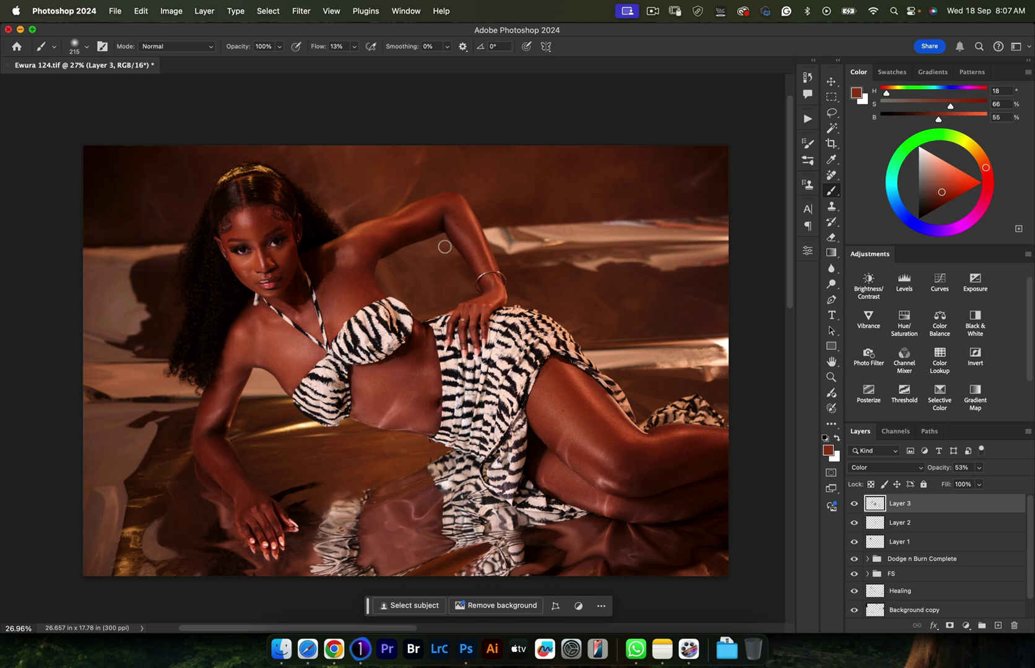
- Show only the Background layer and restore the others to compare the original with the retouched image
key(Delete)
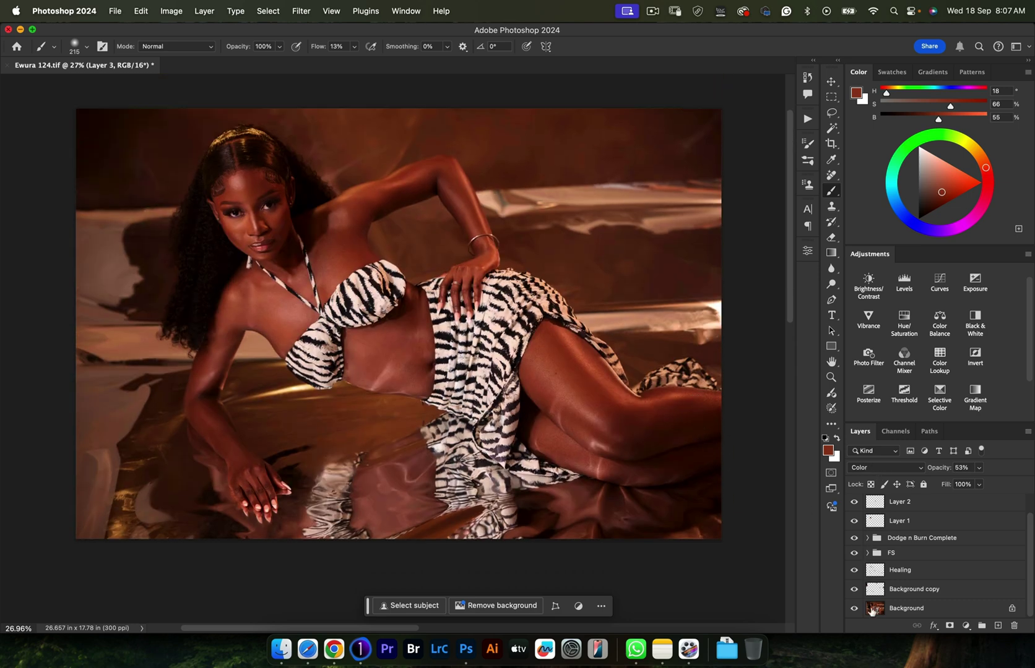
alt+click(854, 610)
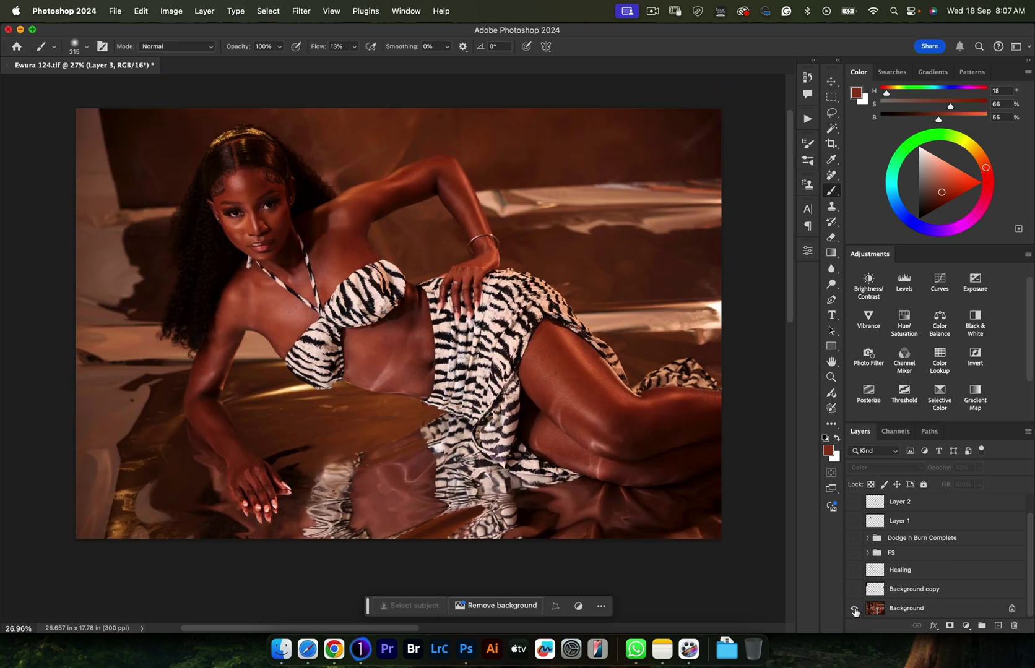
alt+click(854, 610)
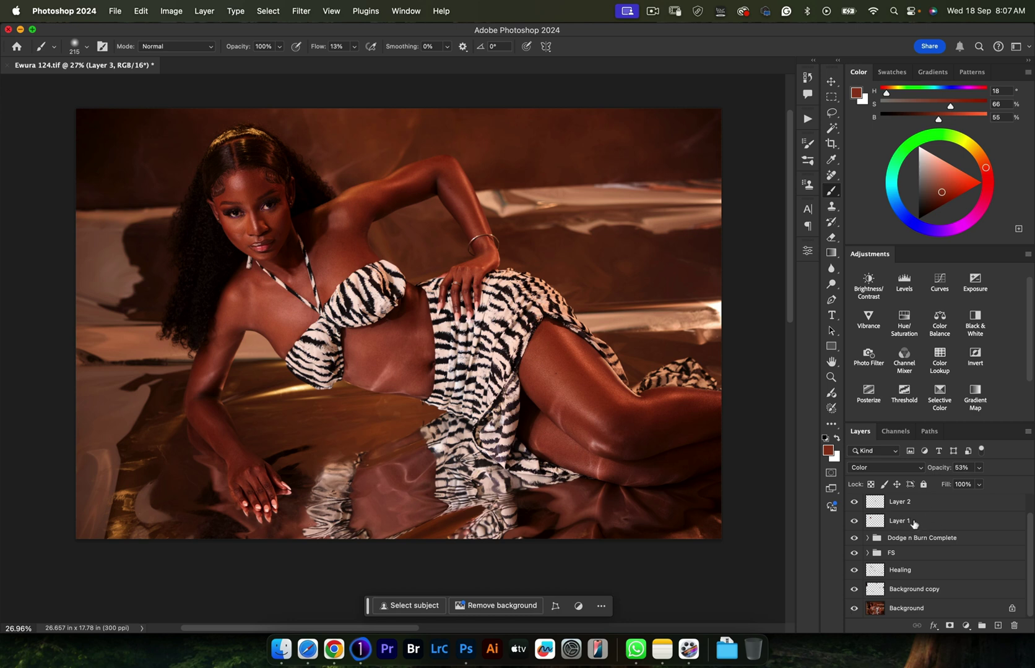
scroll(915, 523, up, 1)
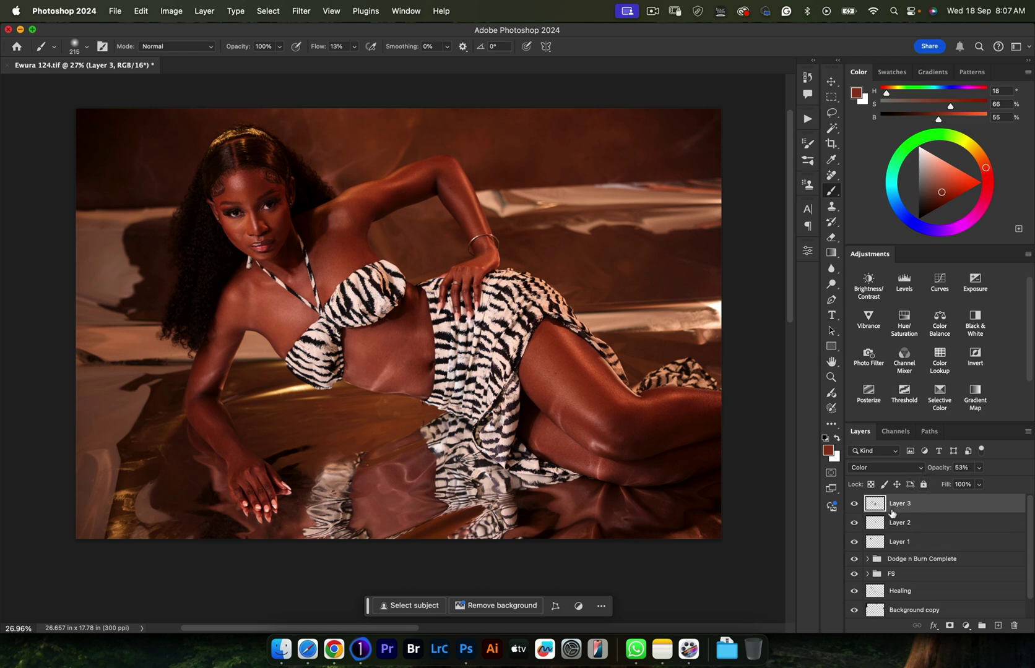
- Stamp all visible layers into a new layer and lasso the upper-right backdrop beside the raised arm
key(super+alt+shift+e)
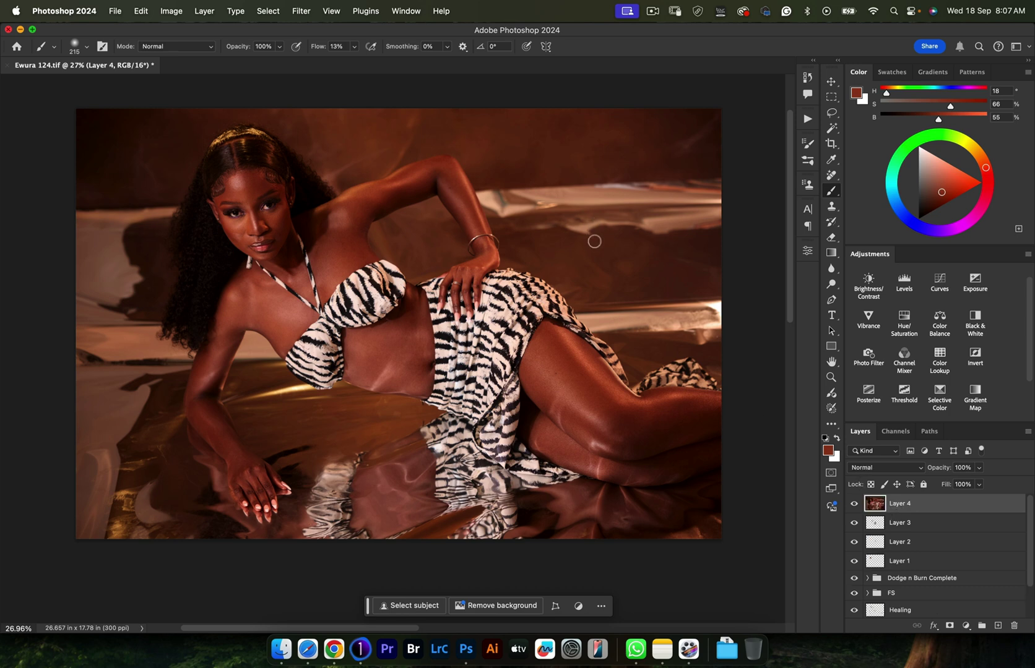
key(l)
drag(475, 131, 471, 148)
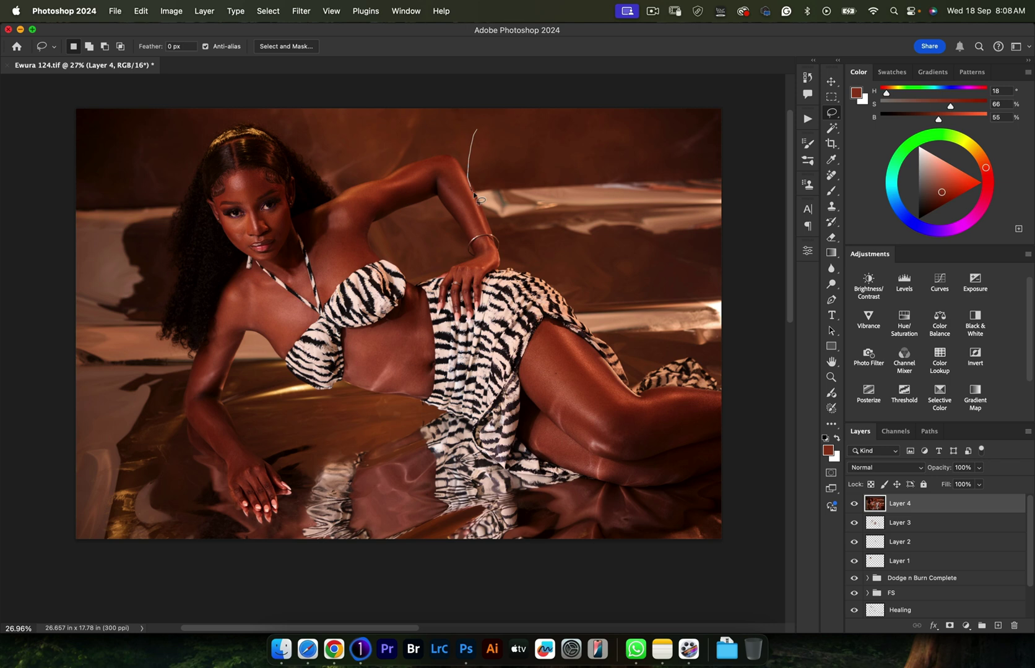
mouse_move(537, 270)
mouse_down()
mouse_move(601, 273)
mouse_move(763, 238)
mouse_move(779, 157)
mouse_up()
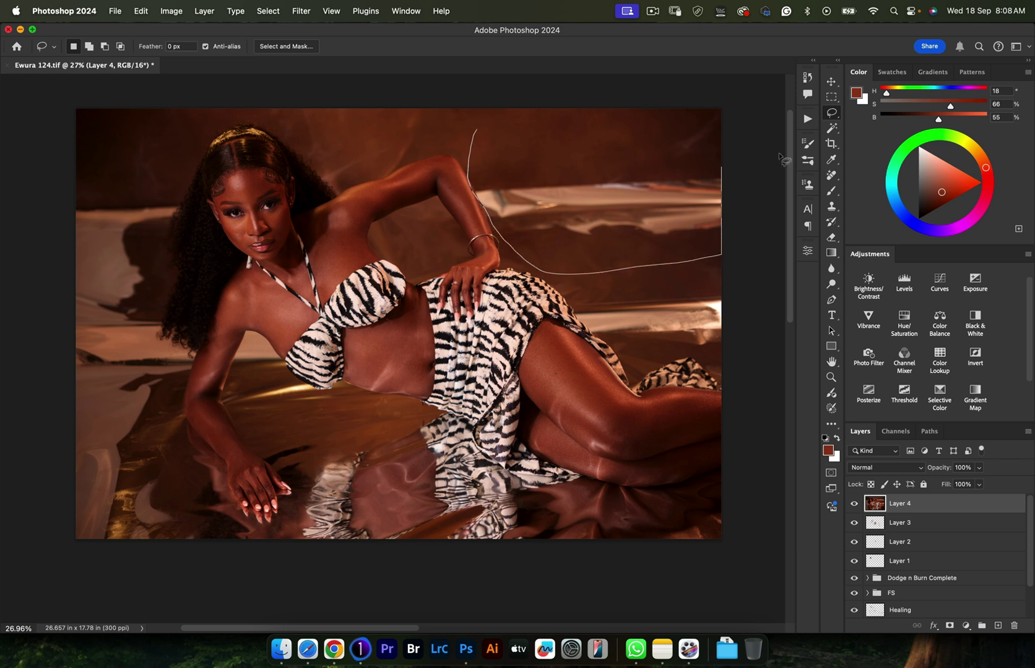
drag(753, 99, 539, 110)
drag(481, 132, 481, 129)
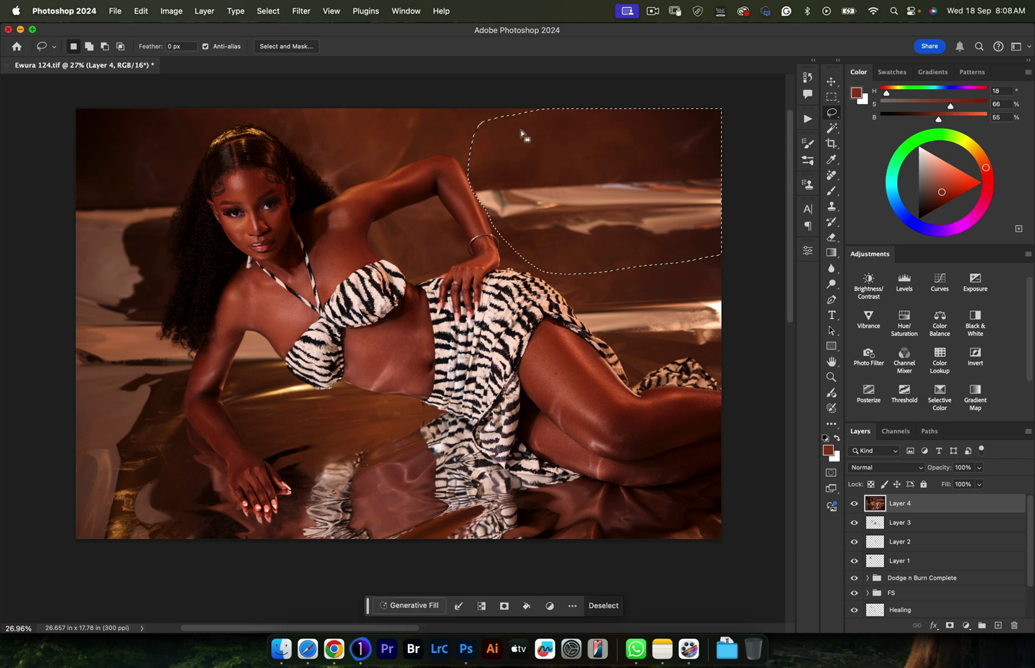
- Copy the selected backdrop area to a new layer and delete the merged Layer 4
key(super+j)
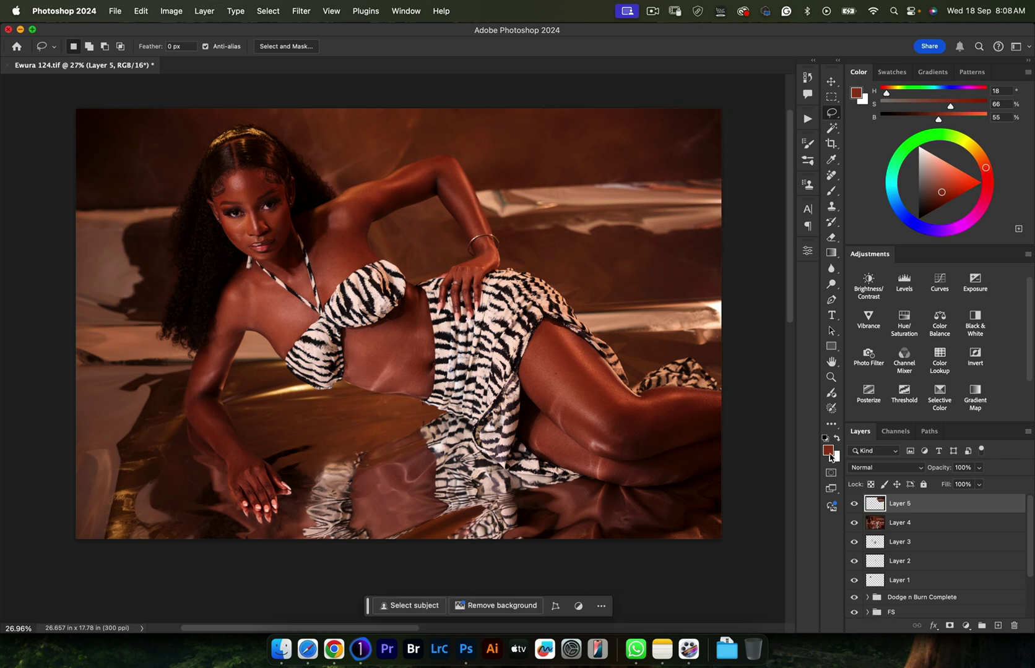
click(912, 529)
key(BackSpace)
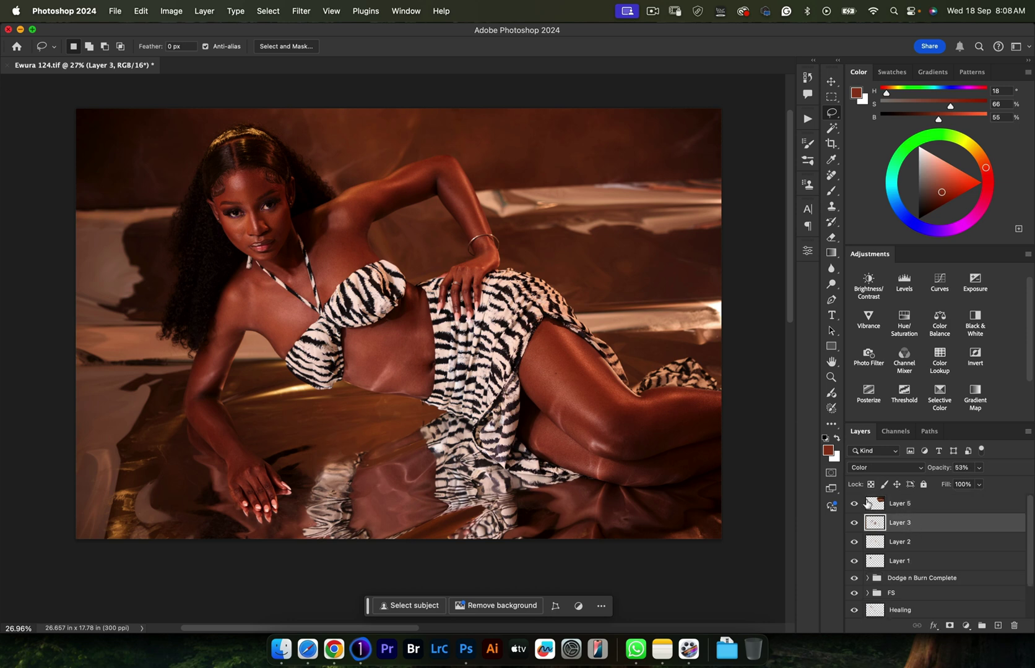
- Transform Layer 5, stretching the backdrop copy to about 141.5% width and rotating it 1.2° to extend across the raised arm
key(super+t)
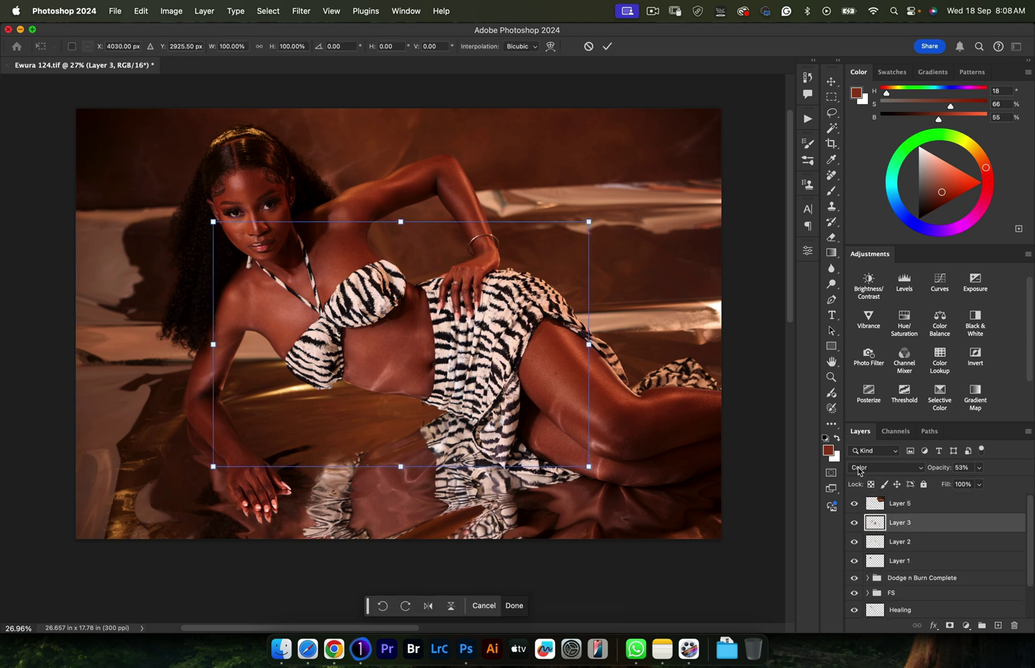
click(873, 503)
drag(576, 199, 470, 219)
drag(667, 198, 719, 220)
drag(740, 169, 751, 146)
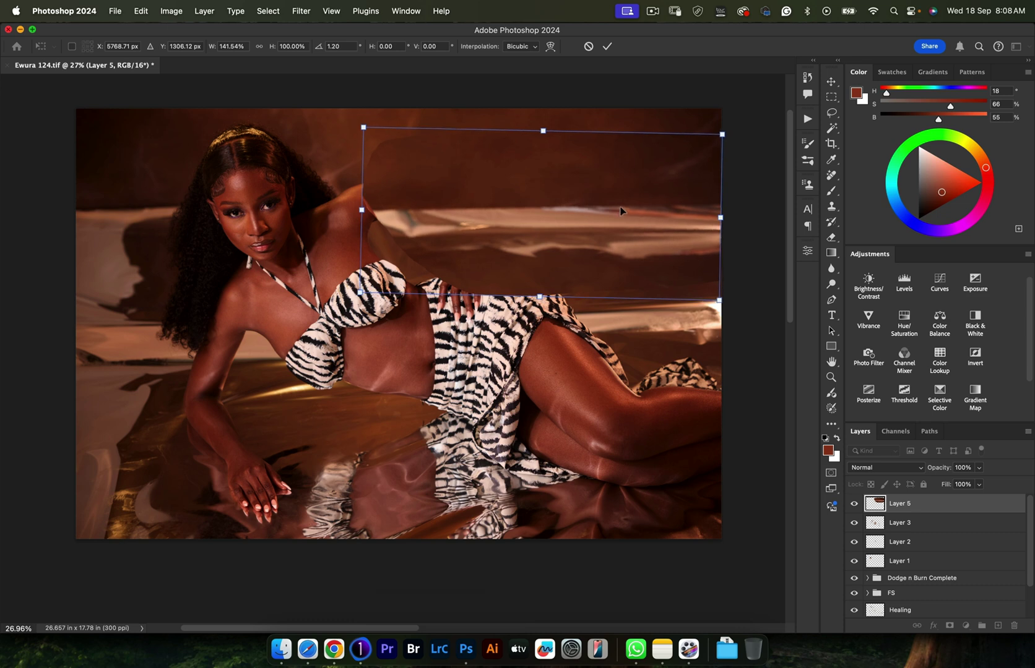
key(Return)
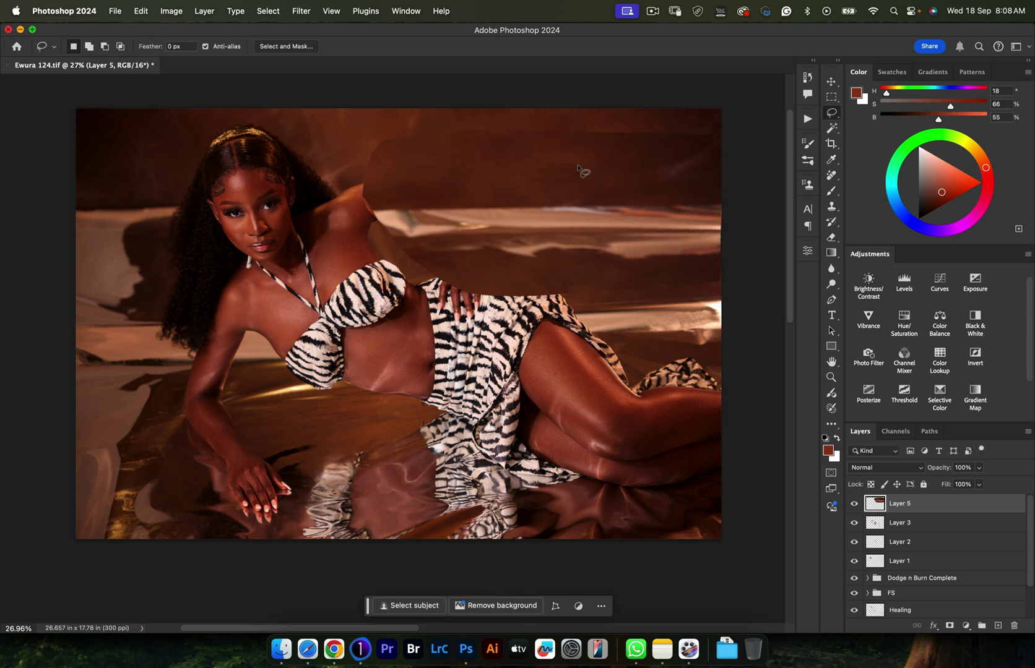
- Toggle Layer 5's visibility to compare the stretched backdrop with the image beneath it
click(854, 505)
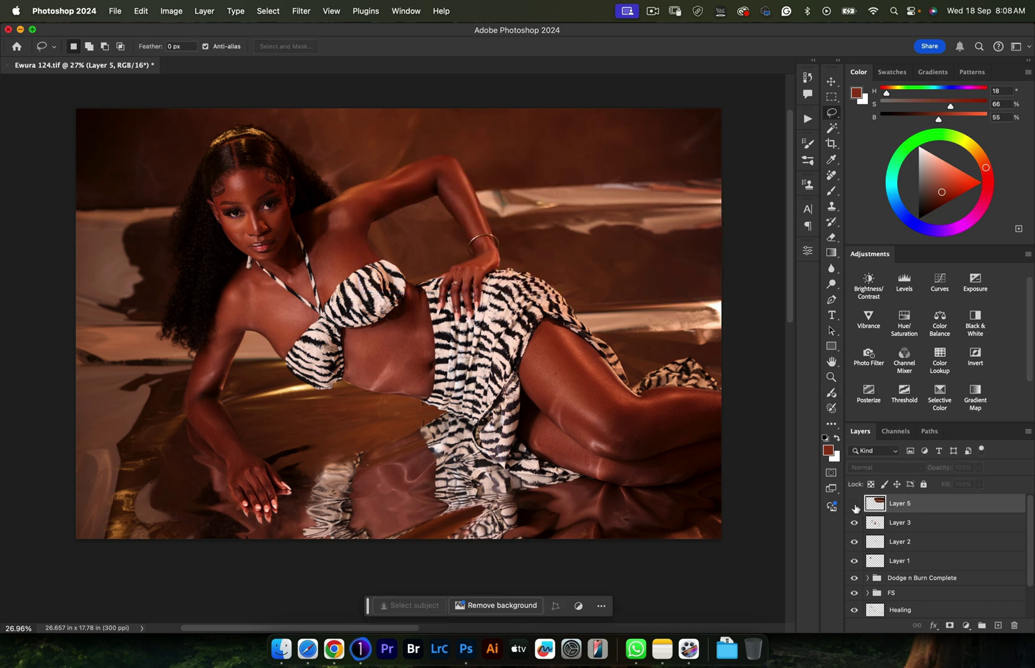
click(854, 505)
click(854, 505)
click(852, 505)
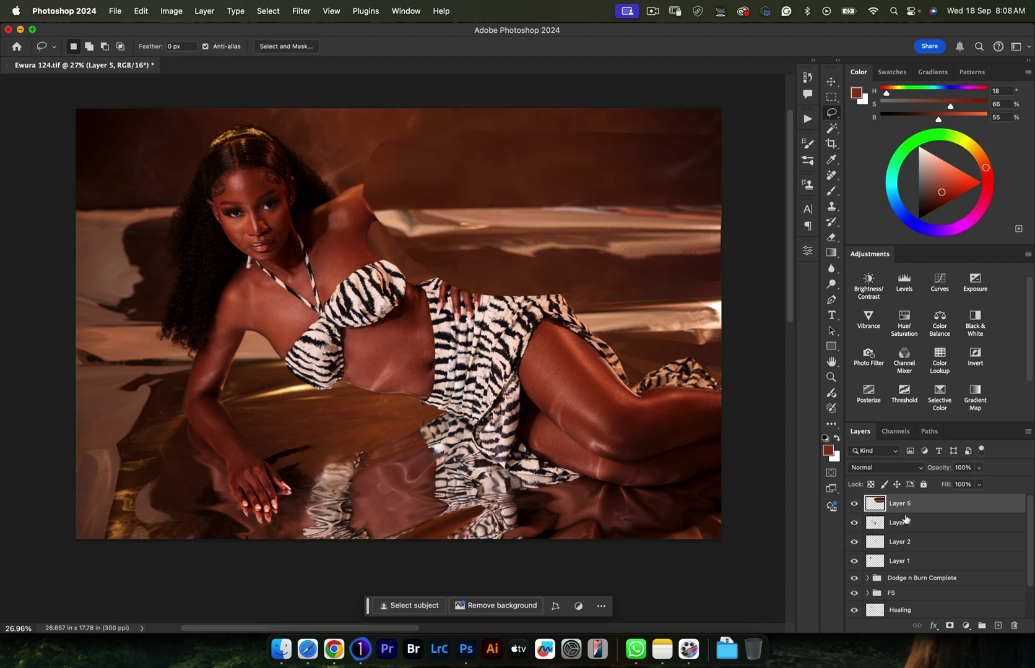
- Select the subject from the Background layer and add the selection as a layer mask on Layer 5
scroll(897, 544, down, 2)
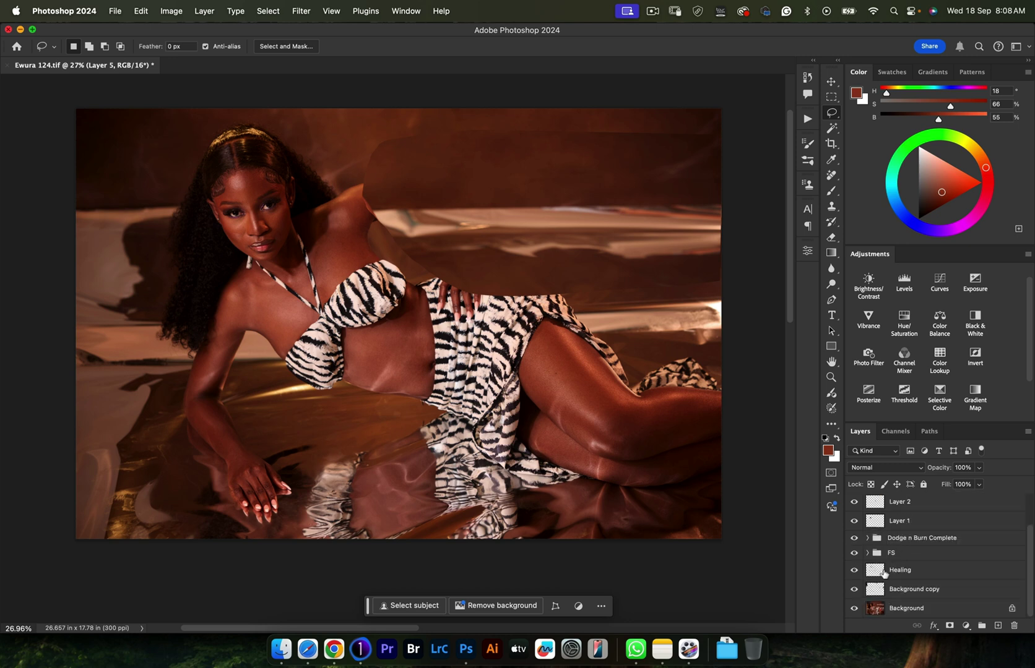
click(873, 608)
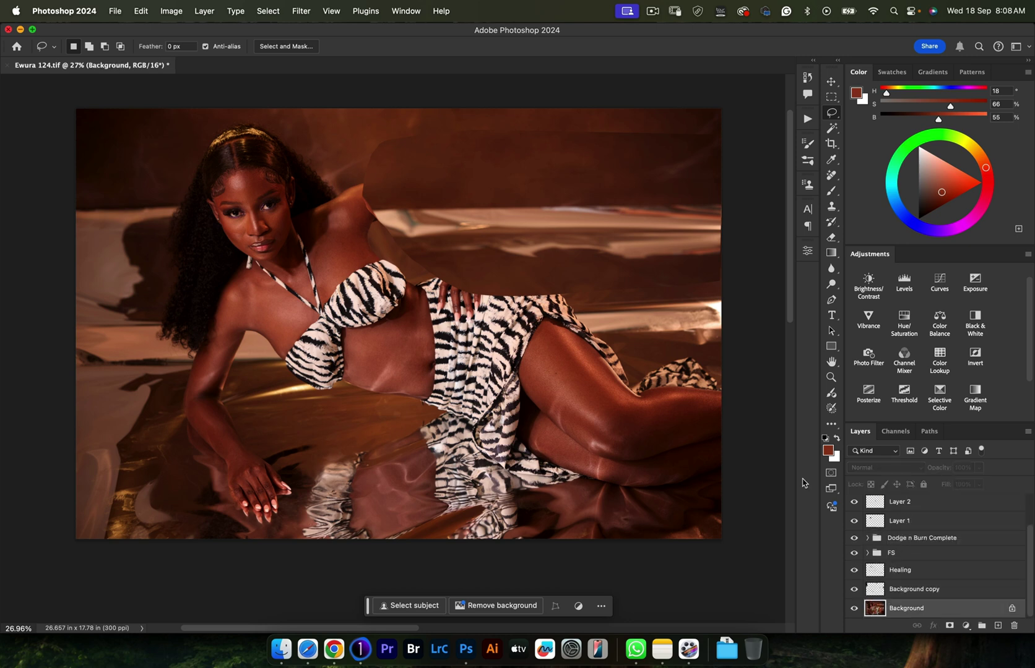
key(w)
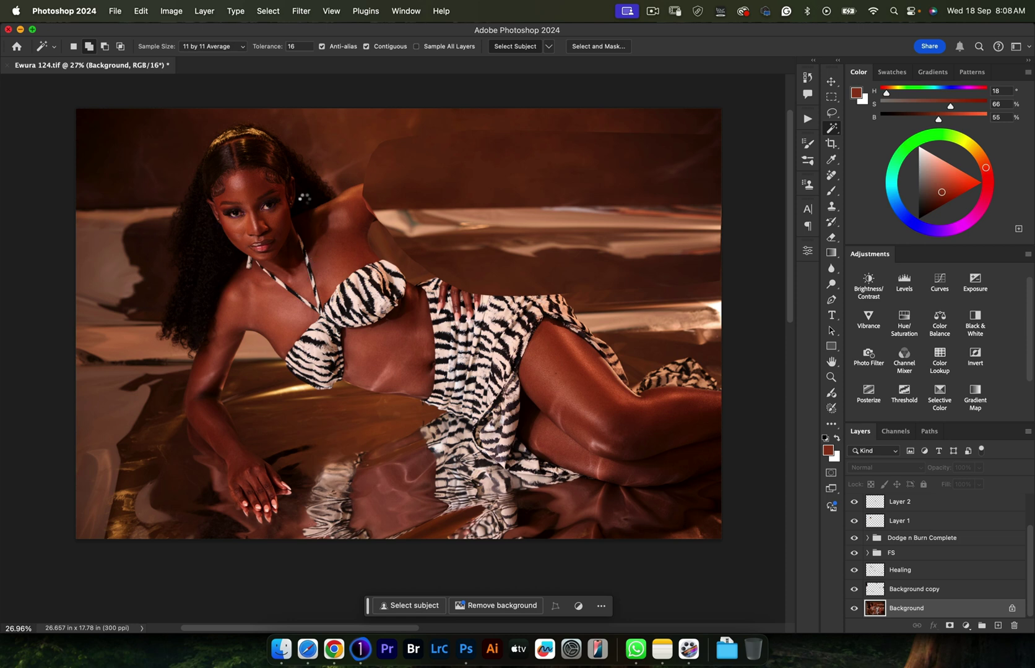
scroll(888, 501, up, 3)
click(900, 504)
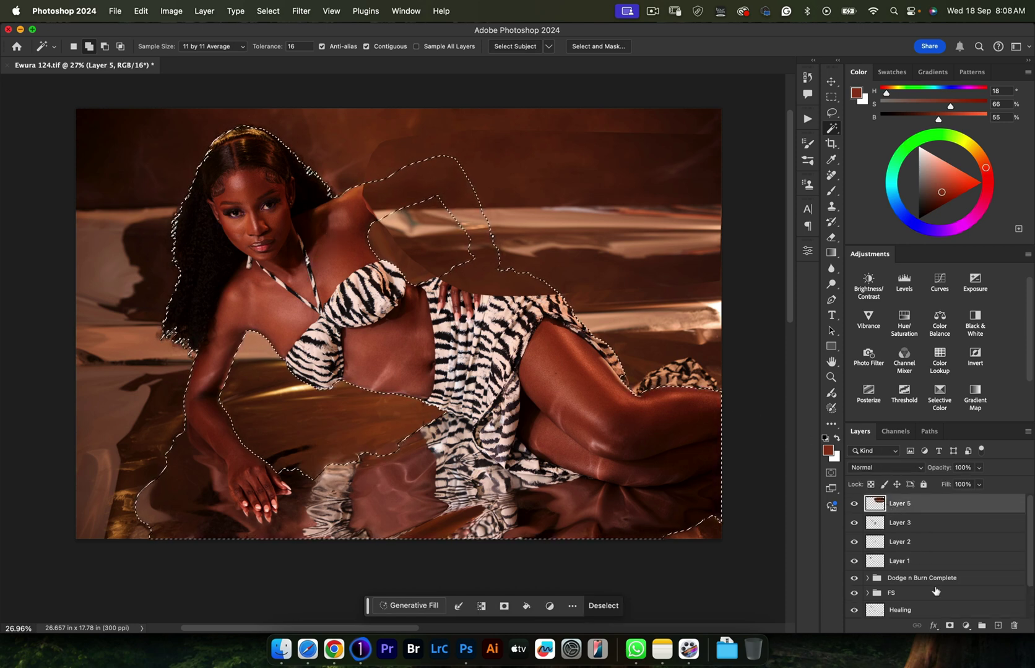
click(949, 626)
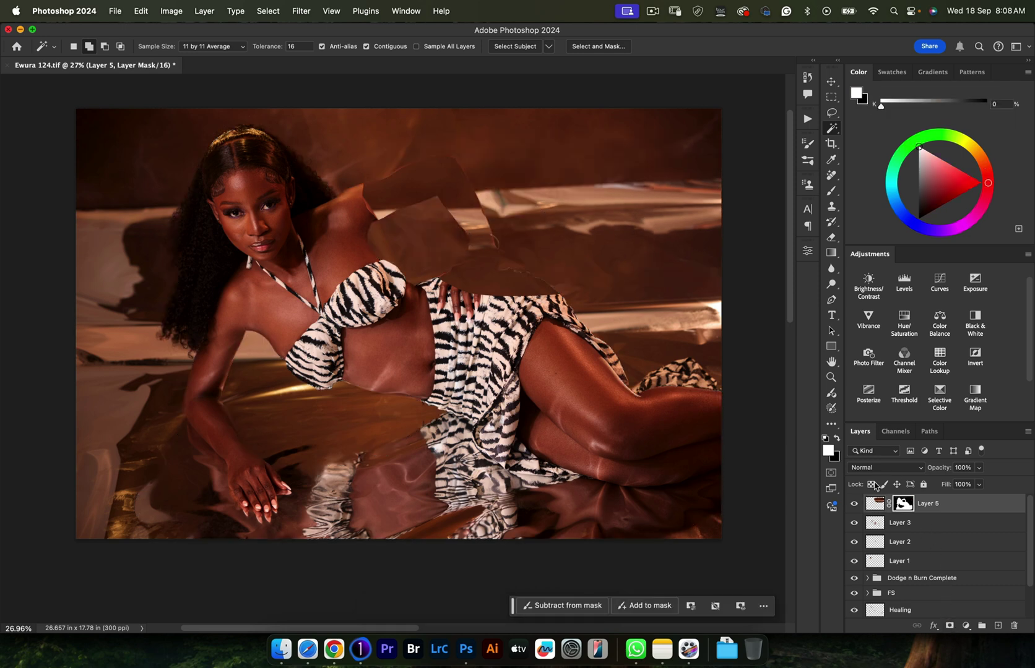
- Check Layer 5's mask on its own, invert it to reveal the model, and switch to the Brush tool
alt+click(904, 505)
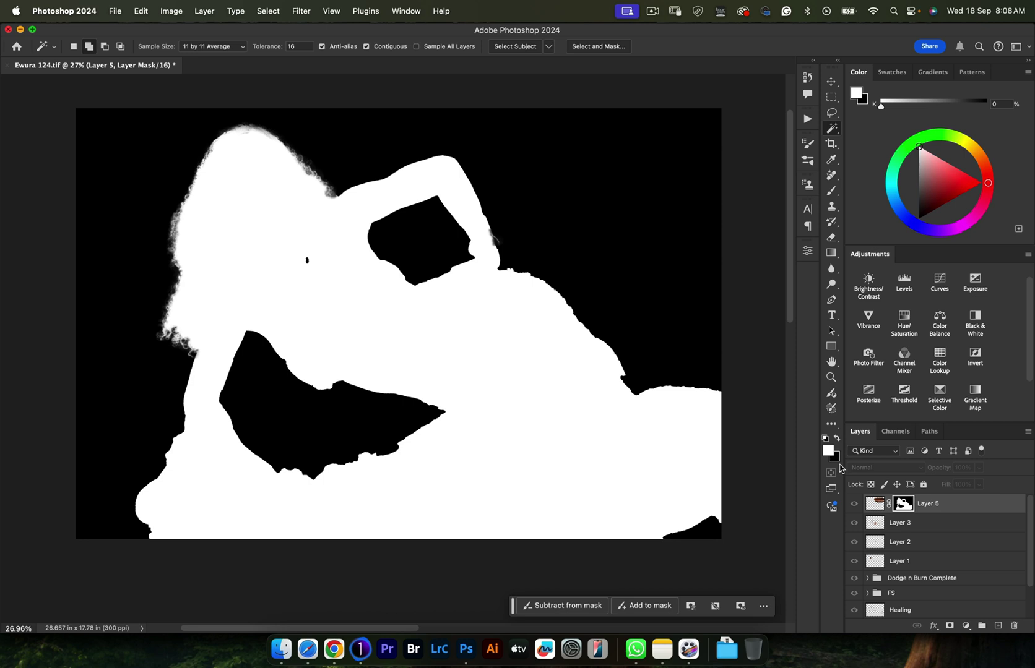
alt+click(903, 506)
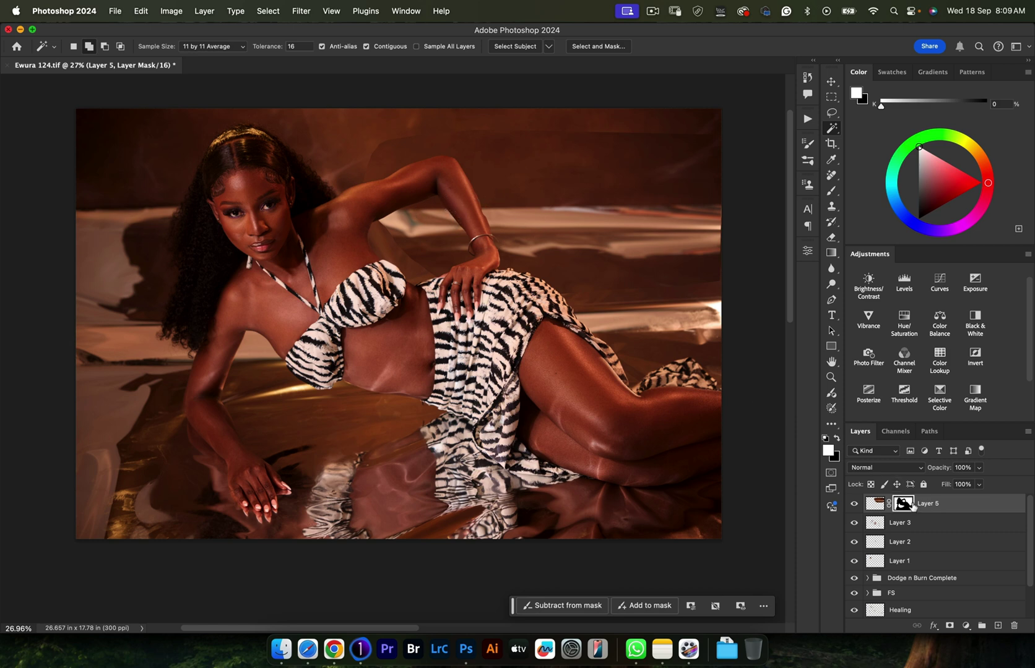
key(b)
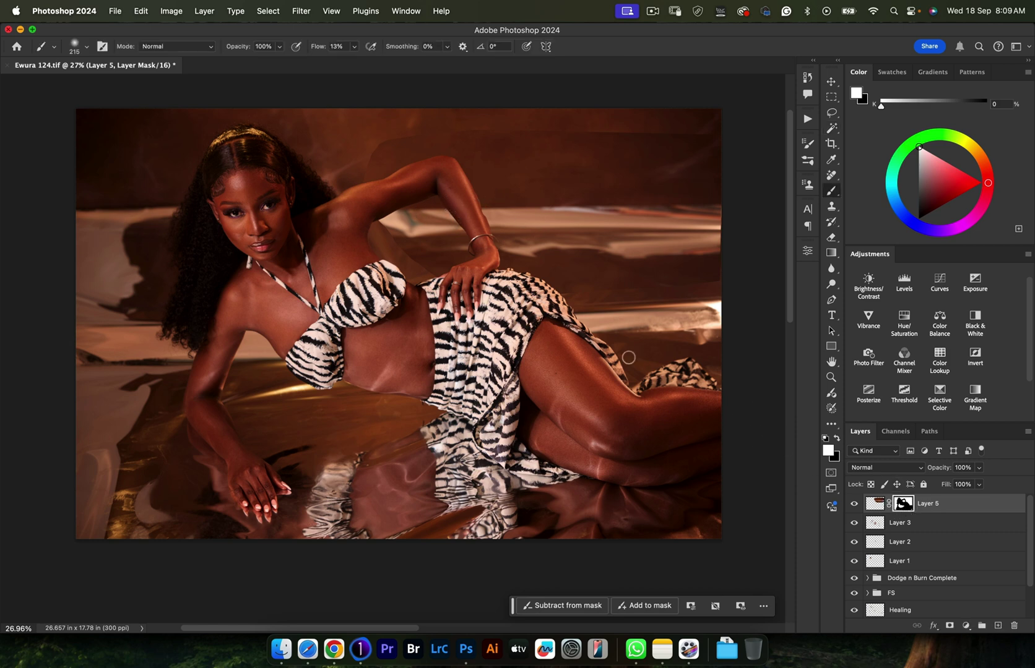
- Blend Layer 5's upper backdrop by painting its mask with a large soft brush at 6% flow, ending with black as the foreground colour
mouse_move(414, 252)
mouse_down()
mouse_move(448, 143)
mouse_move(398, 98)
mouse_up()
text(6)
key(Return)
key(x)
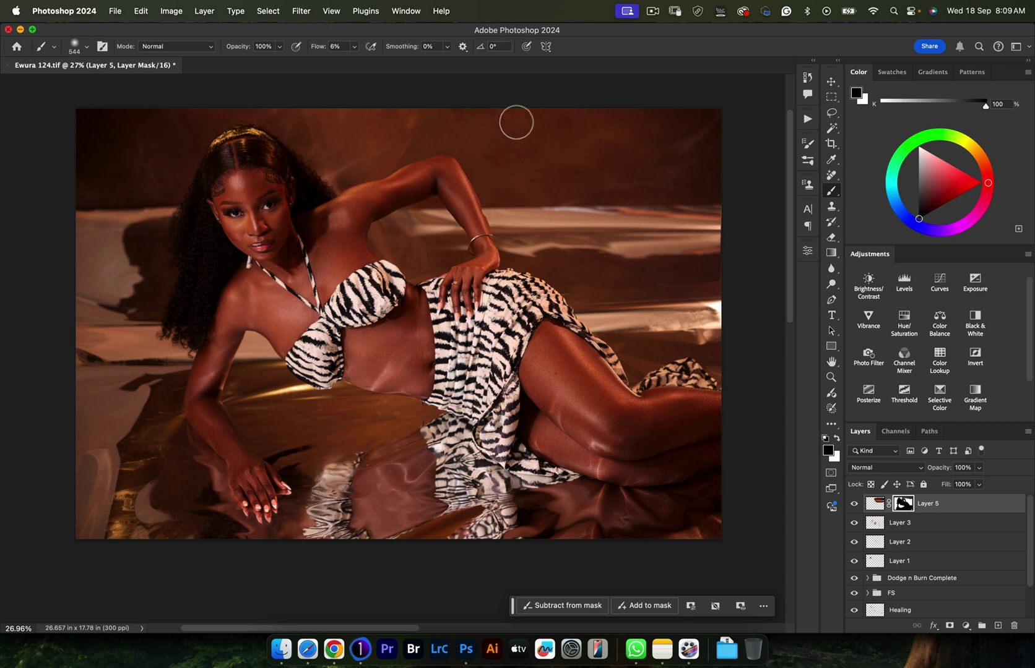
- Toggle Layer 5's visibility repeatedly to compare the blended backdrop with the layers beneath it
click(855, 506)
click(853, 506)
click(853, 506)
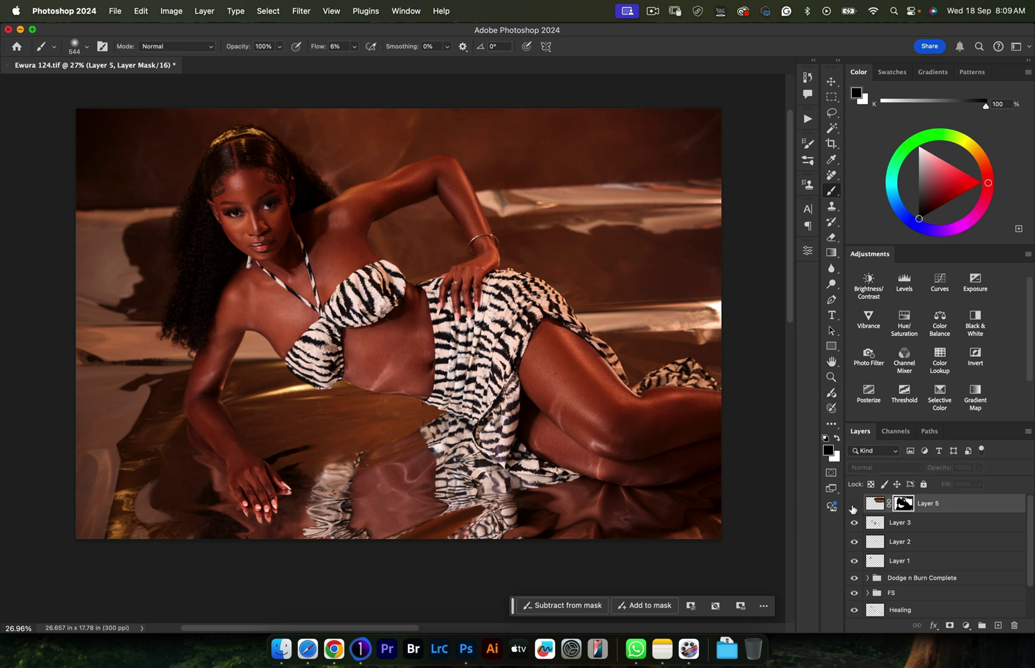
click(853, 507)
click(853, 506)
click(853, 506)
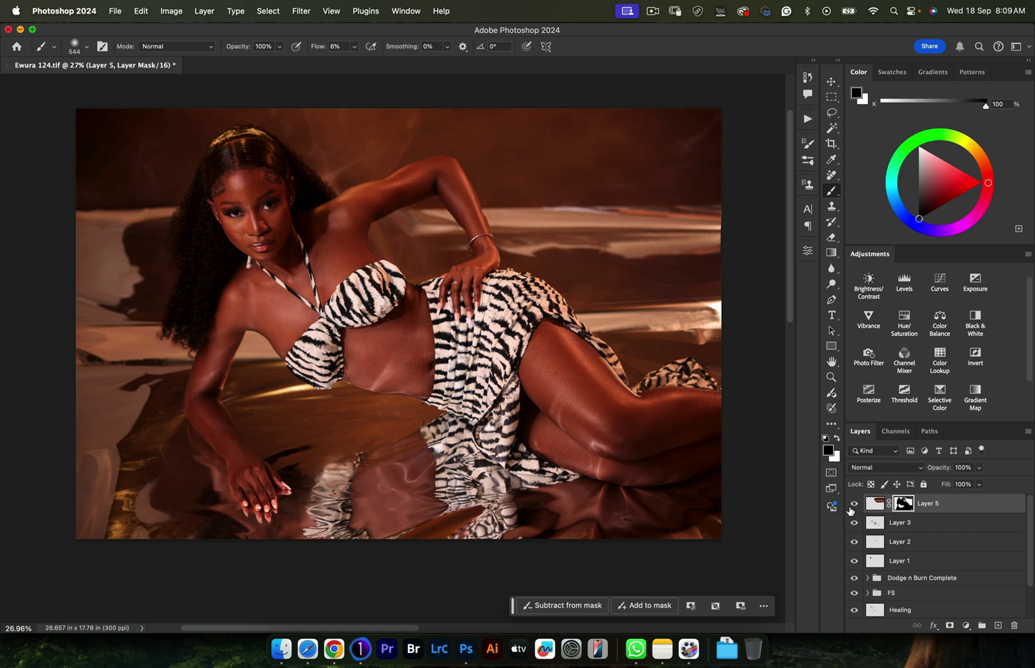
click(853, 506)
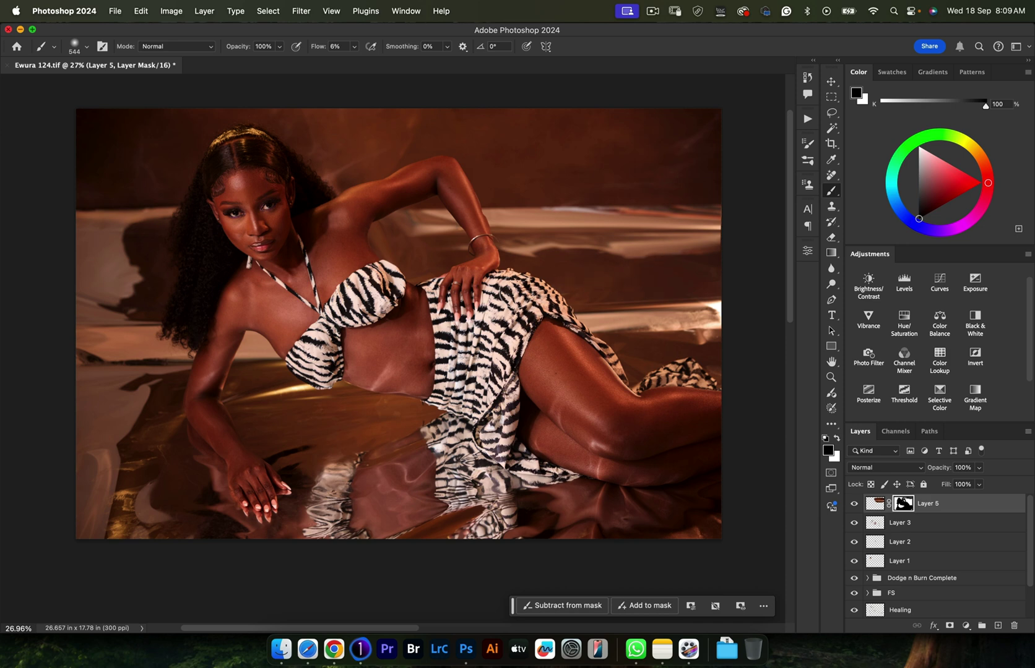
click(855, 504)
click(855, 504)
click(854, 504)
click(855, 504)
- Paint black at 6% flow on Layer 5's mask to blend the backdrop beneath the raised arm and along the inner forearm
key(x)
key(z)
click(521, 217)
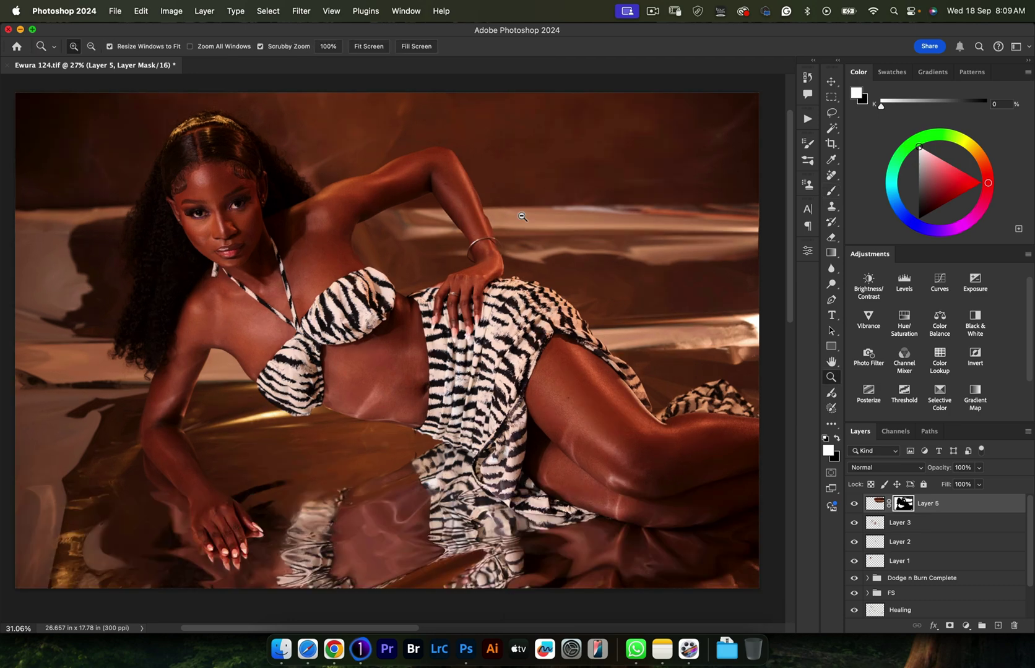
mouse_move(522, 217)
mouse_down()
mouse_move(559, 220)
mouse_move(538, 215)
mouse_up()
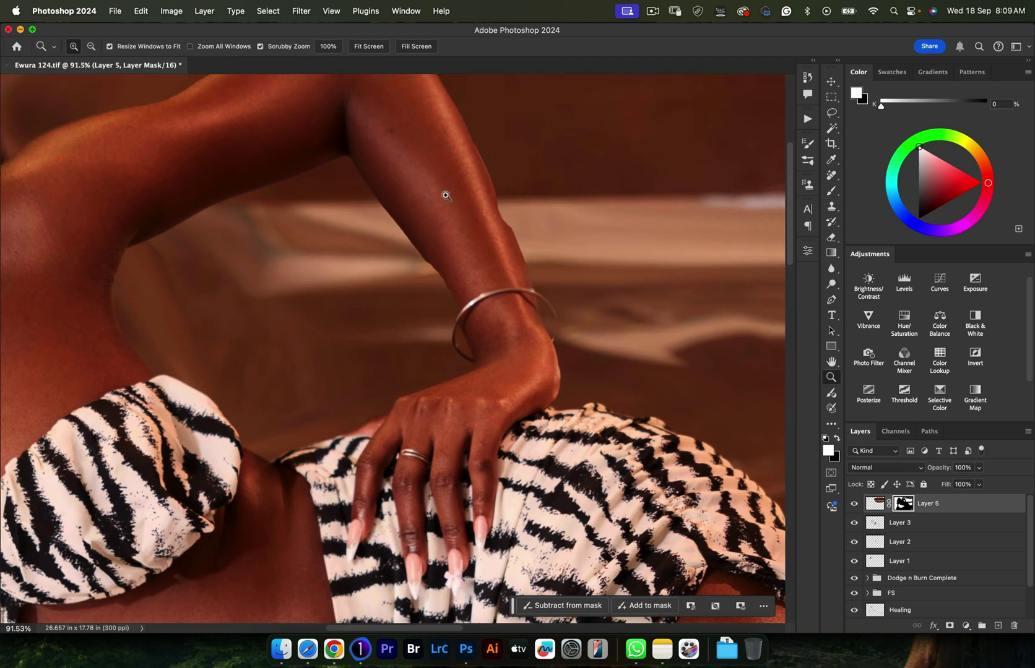
scroll(469, 269, up, 3)
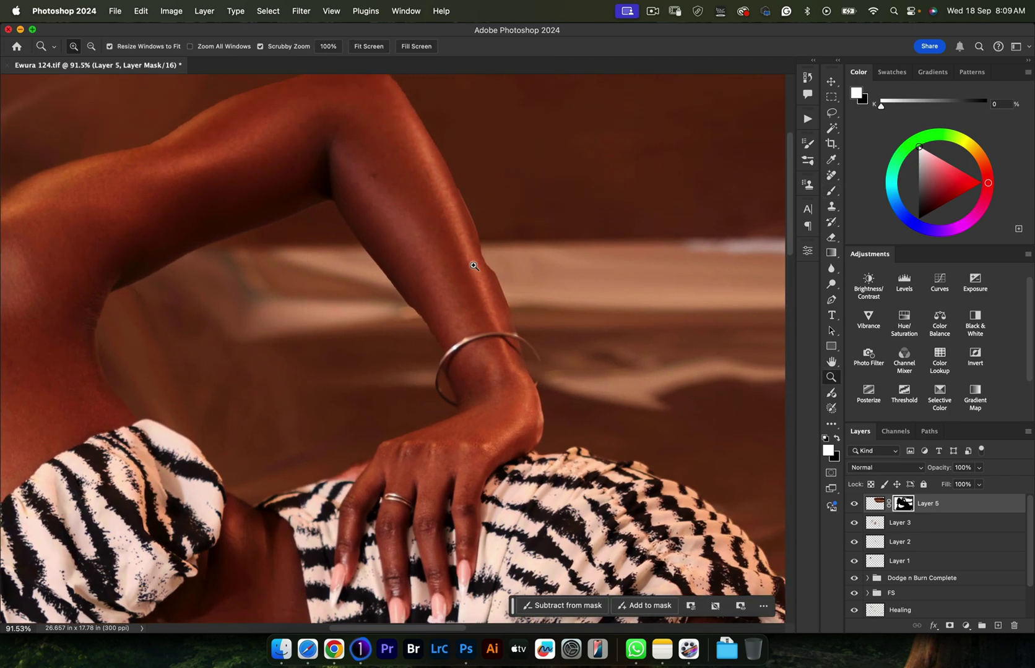
key(b)
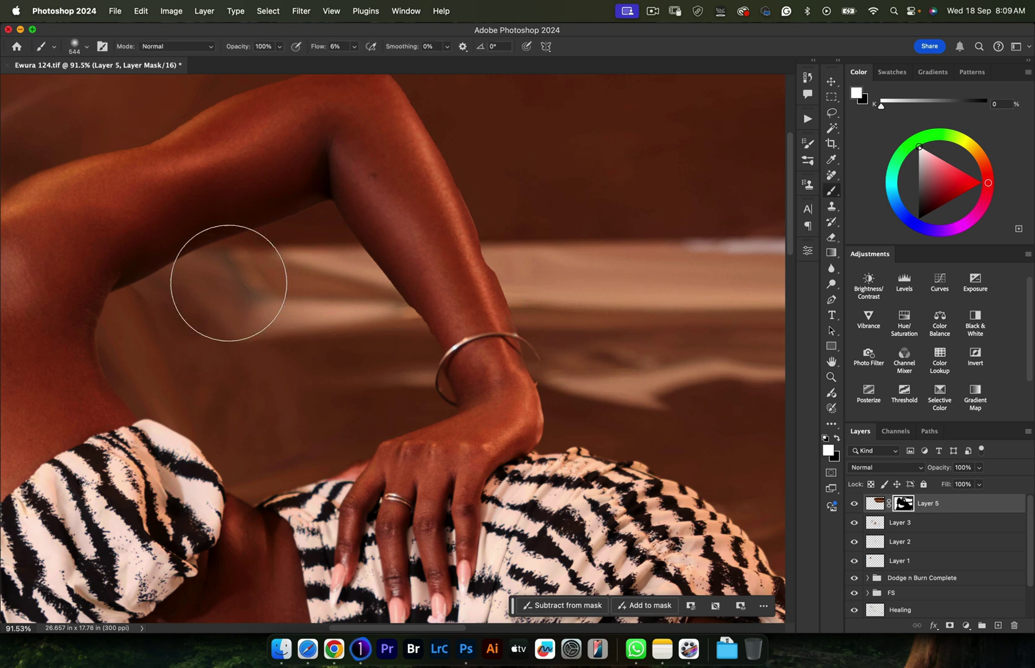
key(x)
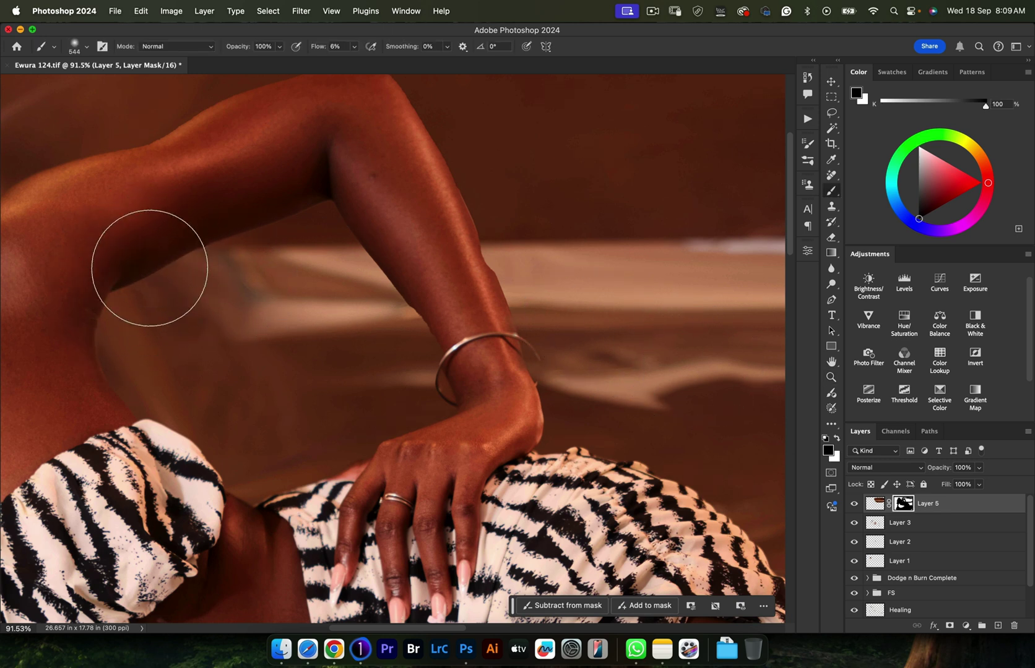
drag(259, 282, 185, 282)
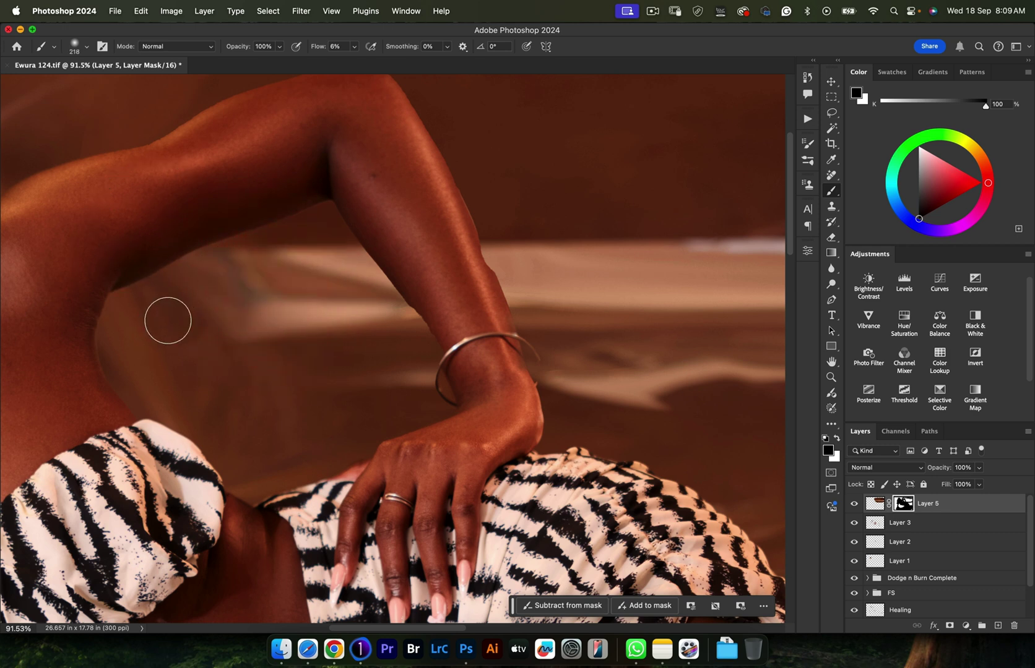
drag(358, 199, 334, 200)
drag(374, 246, 331, 238)
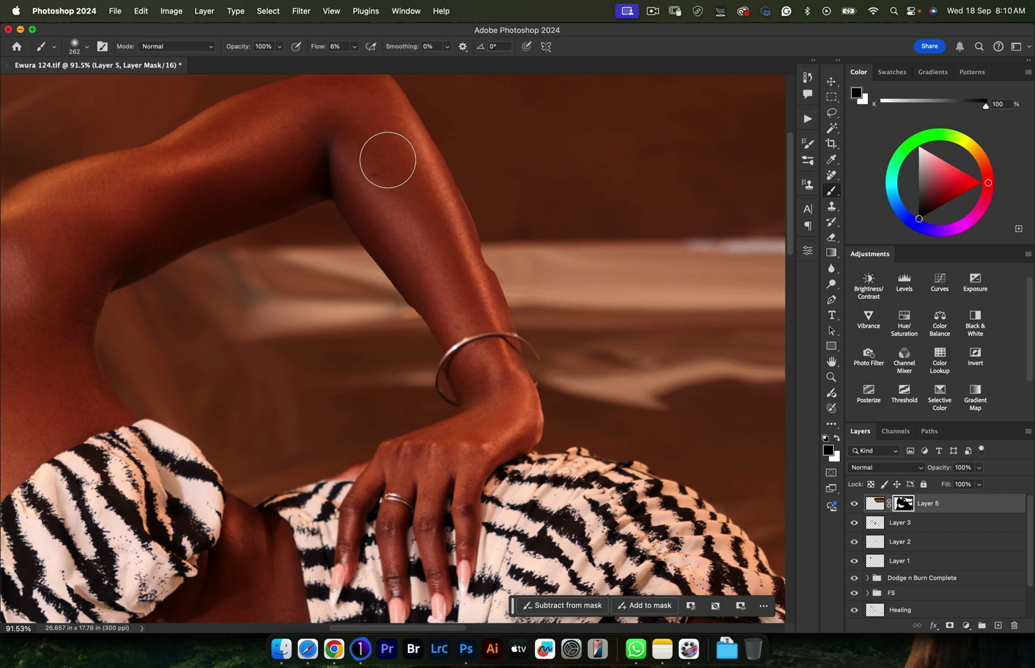
mouse_move(427, 242)
mouse_down()
mouse_move(407, 240)
mouse_move(400, 214)
mouse_up()
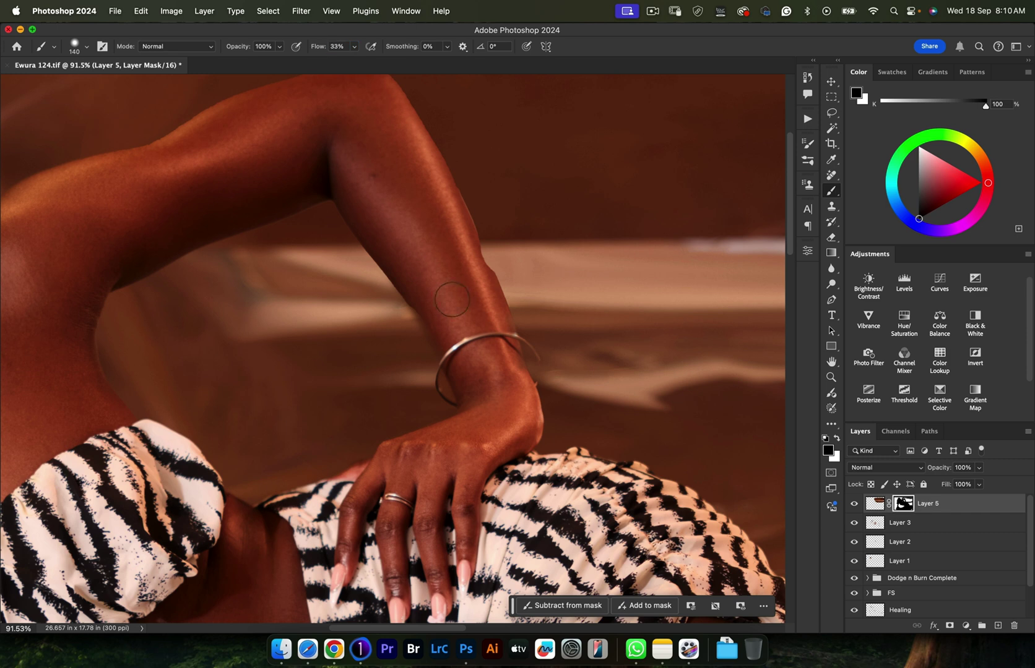
- Paint black on Layer 5's mask with a 140 px brush at 33% flow along the upper arm and outer forearm down to the bracelet
scroll(427, 210, up, 5)
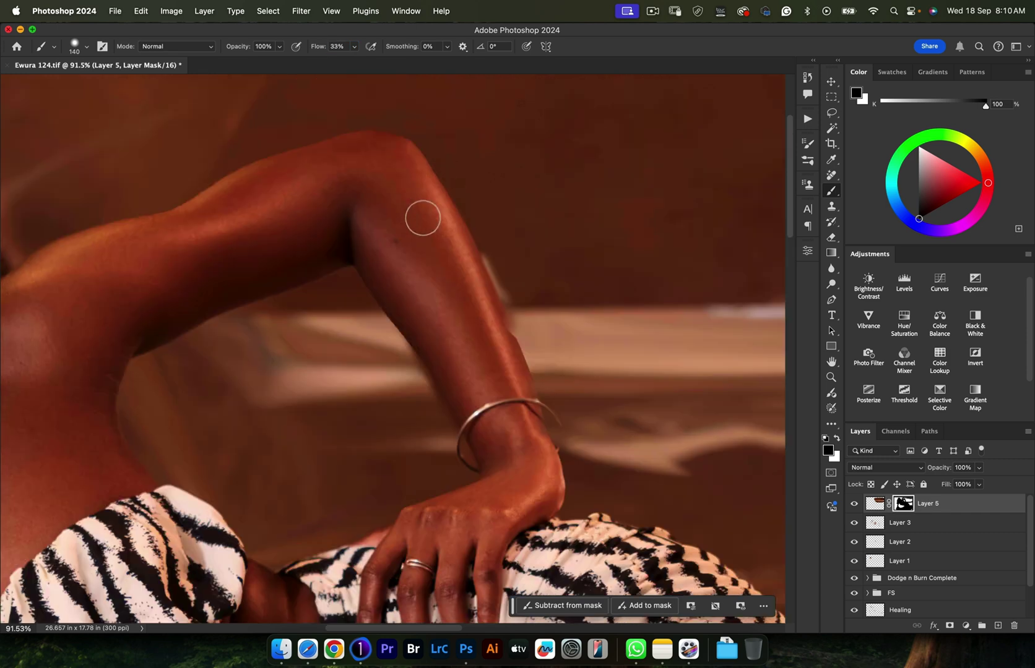
drag(284, 177, 228, 198)
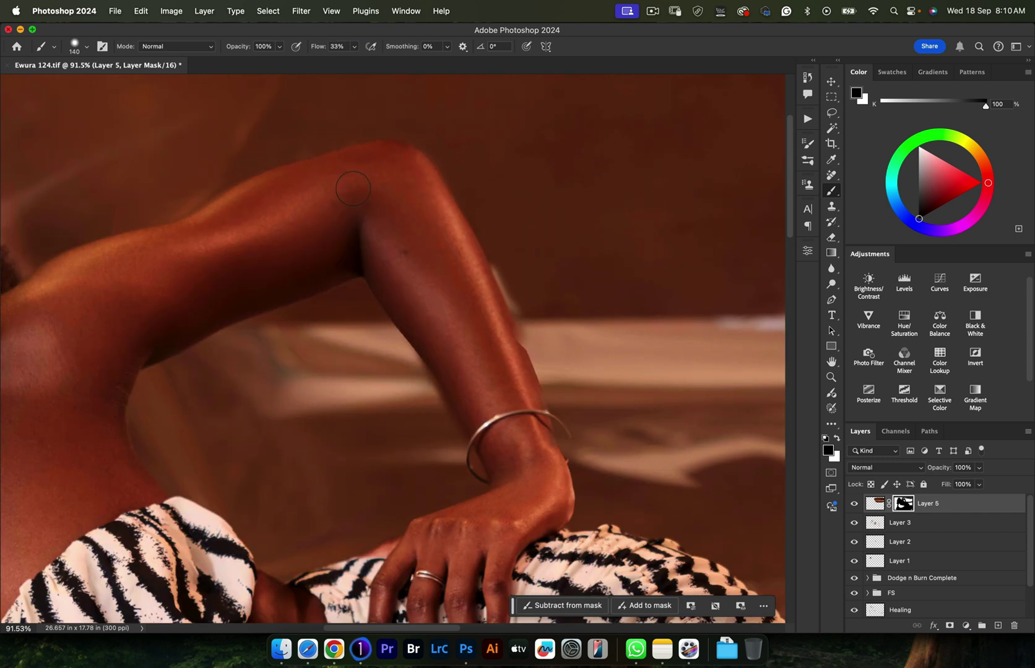
mouse_move(492, 316)
mouse_down()
mouse_move(551, 459)
mouse_move(553, 430)
mouse_move(558, 485)
mouse_move(511, 489)
mouse_up()
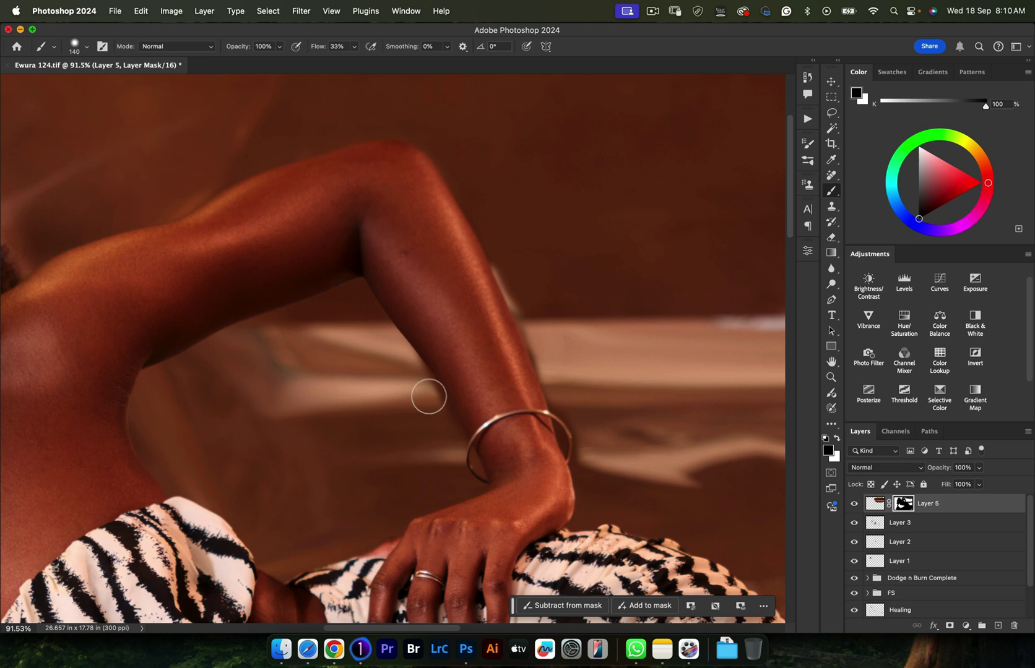
- Paint white on Layer 5's mask with a 43 px brush to remove the light fringe along the outer forearm
key(z)
drag(530, 294, 560, 302)
key(x)
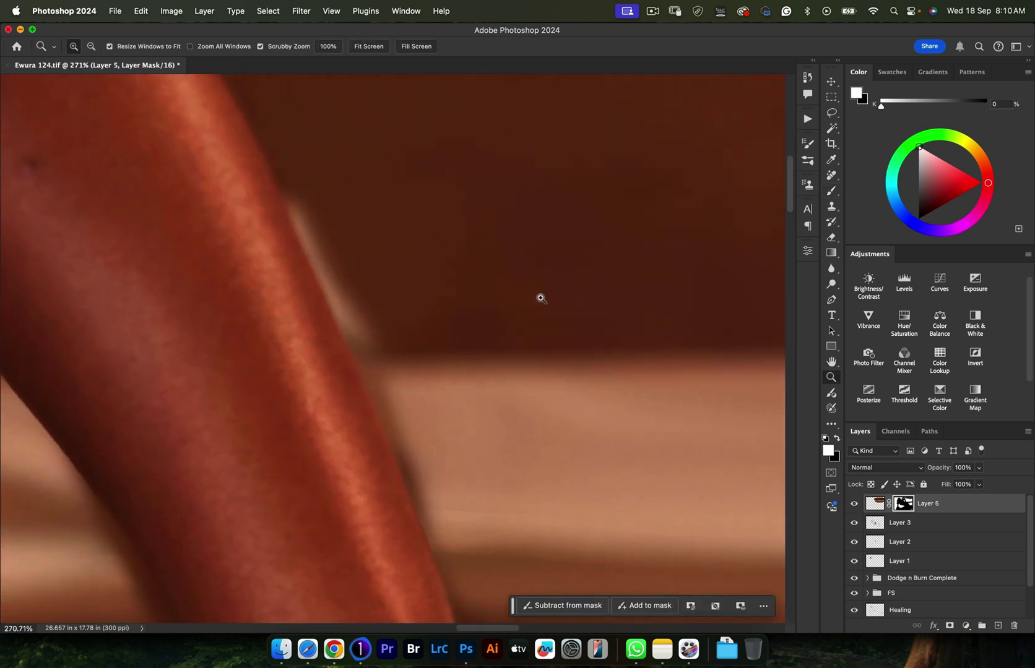
key(b)
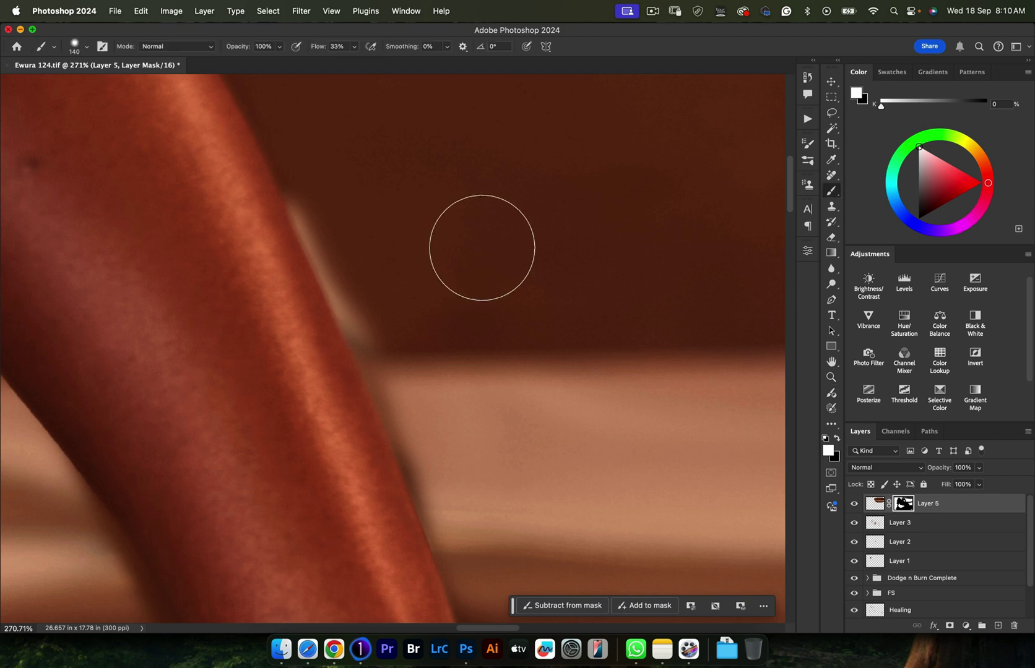
key(bracketleft)
key(bracketleft)
key(bracketleft)
mouse_move(351, 234)
mouse_down()
mouse_move(377, 337)
mouse_move(358, 231)
mouse_move(329, 214)
mouse_move(307, 168)
mouse_move(328, 235)
mouse_move(312, 174)
mouse_move(325, 203)
mouse_move(307, 207)
mouse_move(377, 376)
mouse_up()
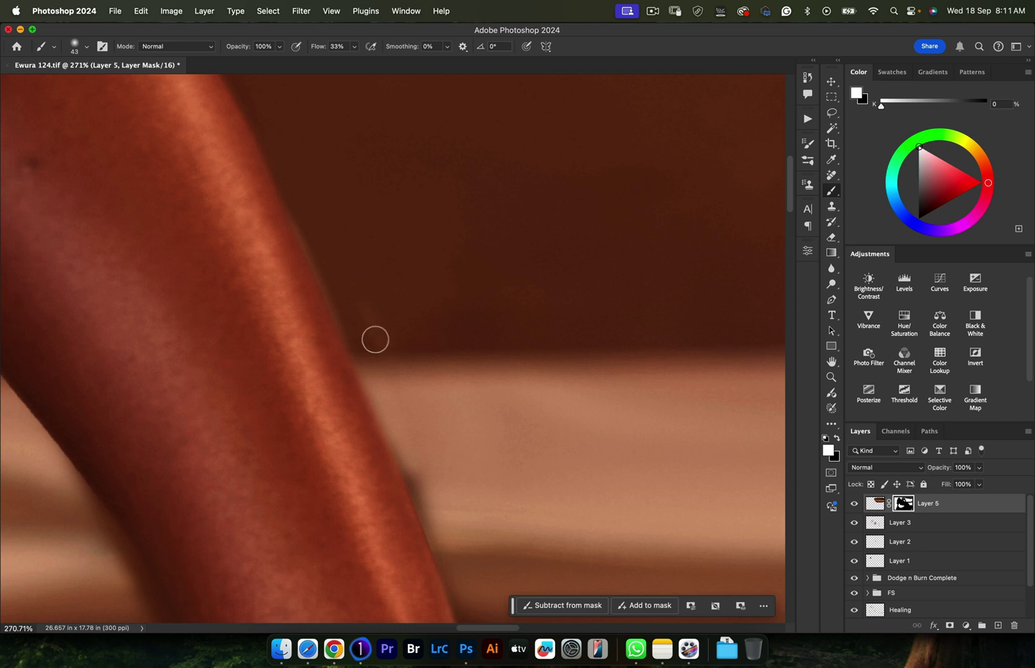
- Clean the dark remnants along the forearm edge down to the bracelet by painting white on Layer 5's mask with 33 to 45 px brushes
scroll(381, 331, down, 6)
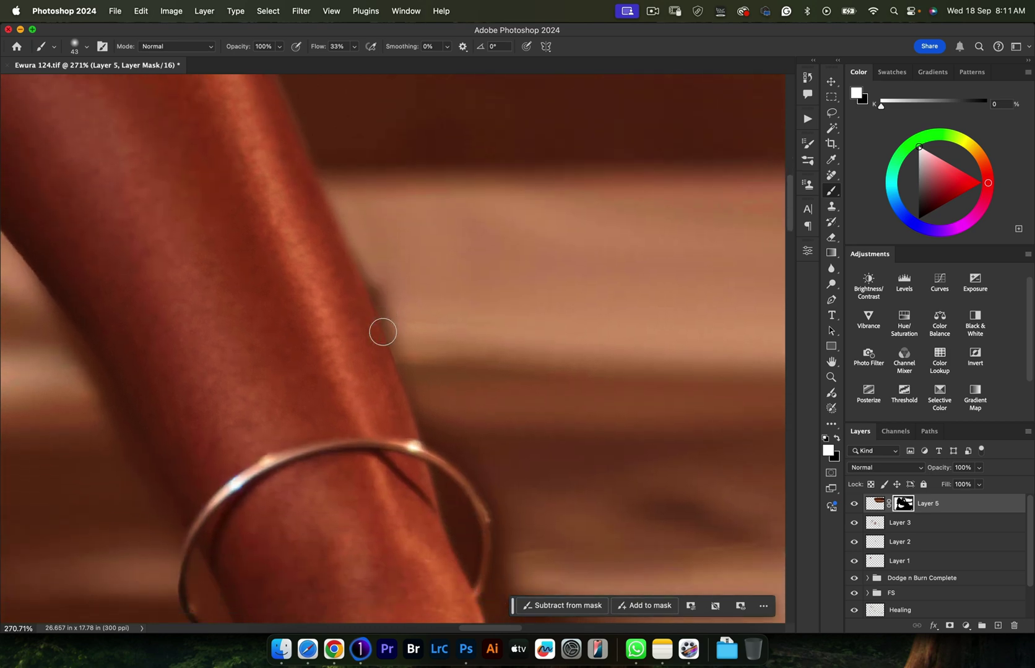
mouse_move(386, 266)
mouse_down()
mouse_move(401, 328)
mouse_move(367, 254)
mouse_move(373, 267)
mouse_up()
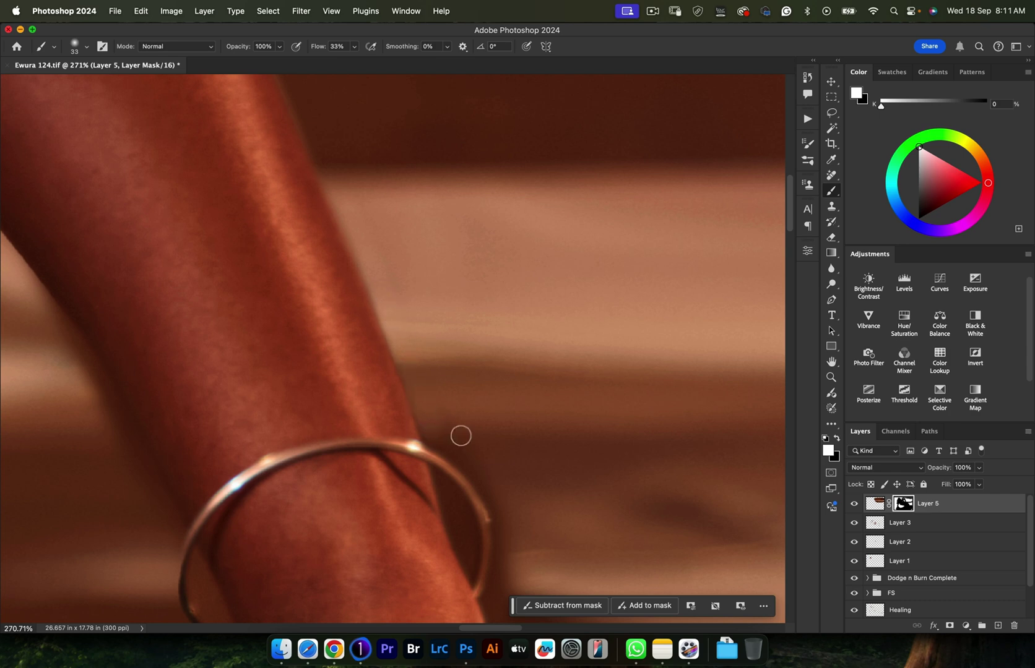
key(bracketright)
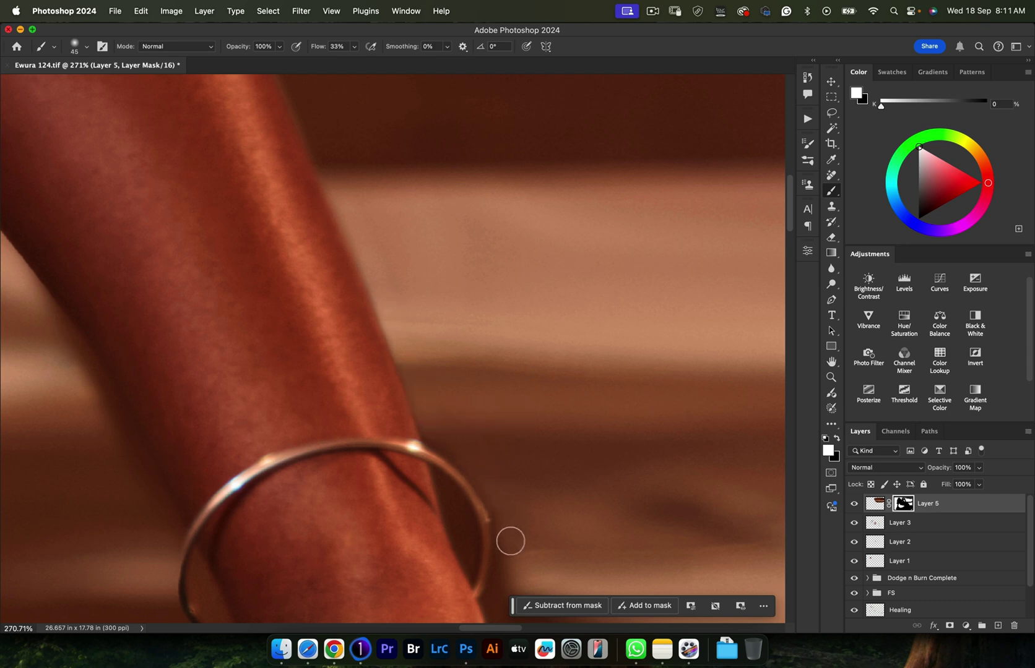
scroll(483, 434, down, 5)
scroll(483, 433, right, 2)
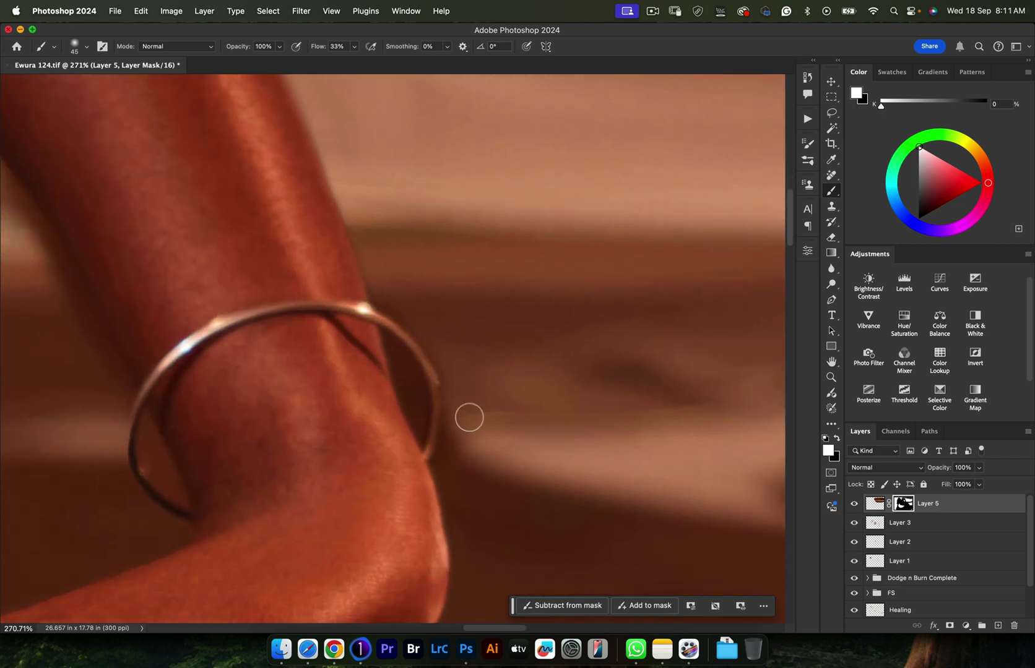
scroll(459, 415, down, 5)
- Refine Layer 5's mask around the bracelet and wrist with white at 41% flow, using 15 px and 40 px brushes
click(652, 11)
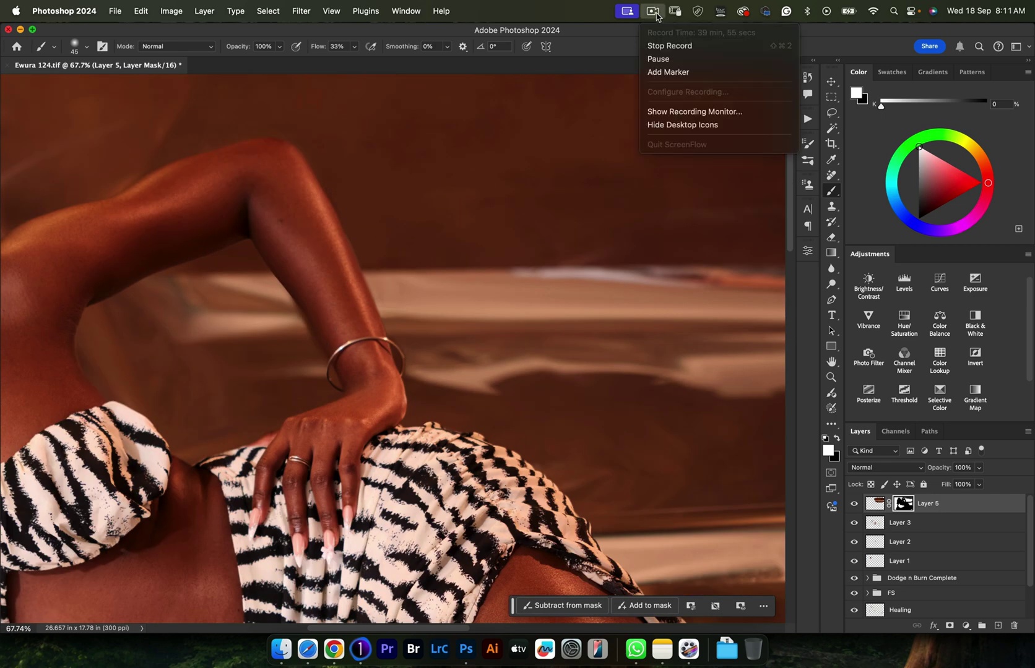
key(Escape)
key(bracketleft)
key(bracketleft)
key(bracketleft)
scroll(341, 289, up, 5)
key(shift+4)
key(shift+1)
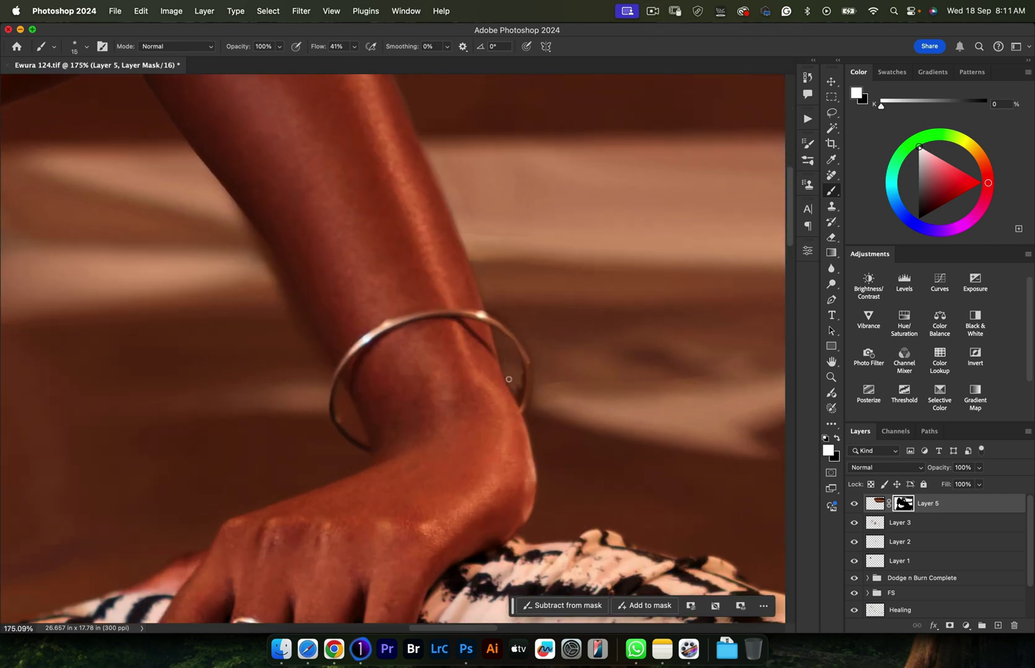
key(bracketright)
key(bracketright)
scroll(558, 385, down, 4)
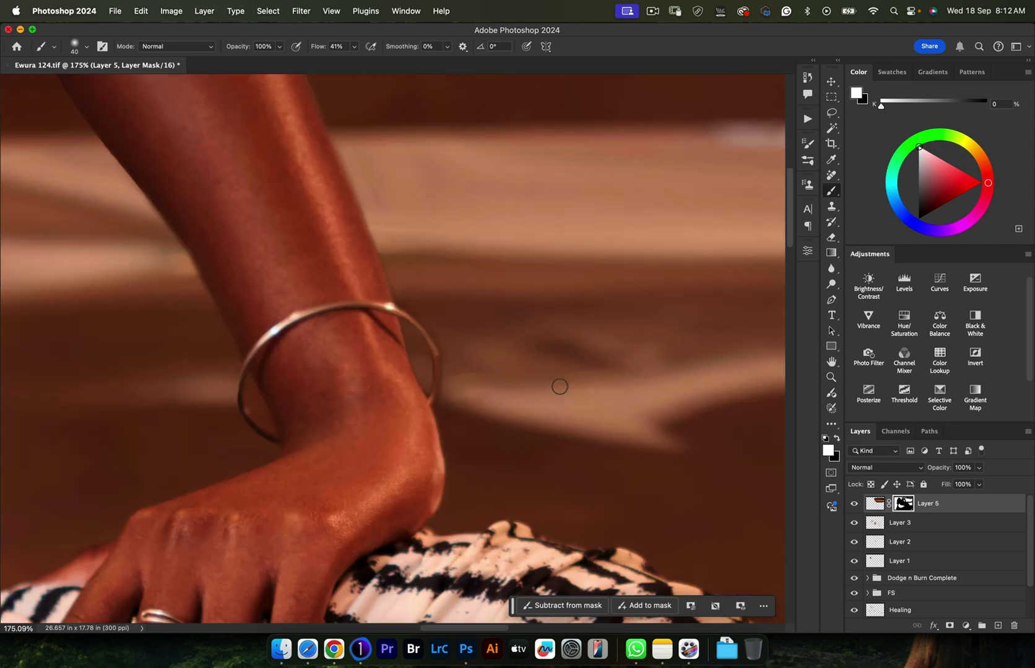
- Review the whole photo with Layer 5 hidden and shown to check the cleaned backdrop around the arm
scroll(561, 388, down, 4)
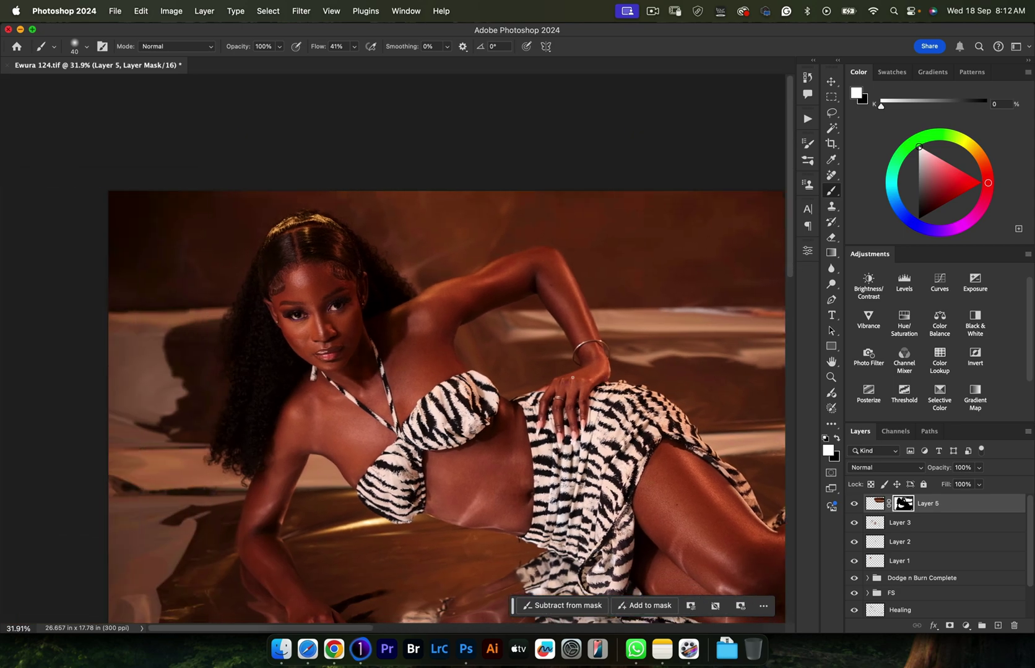
scroll(392, 348, down, 3)
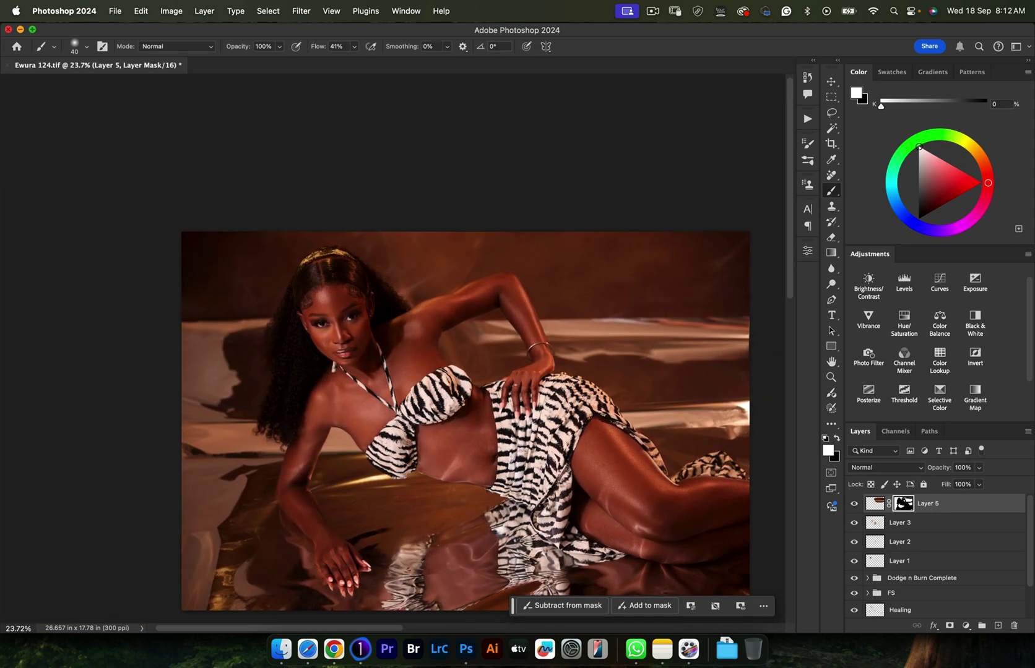
click(855, 505)
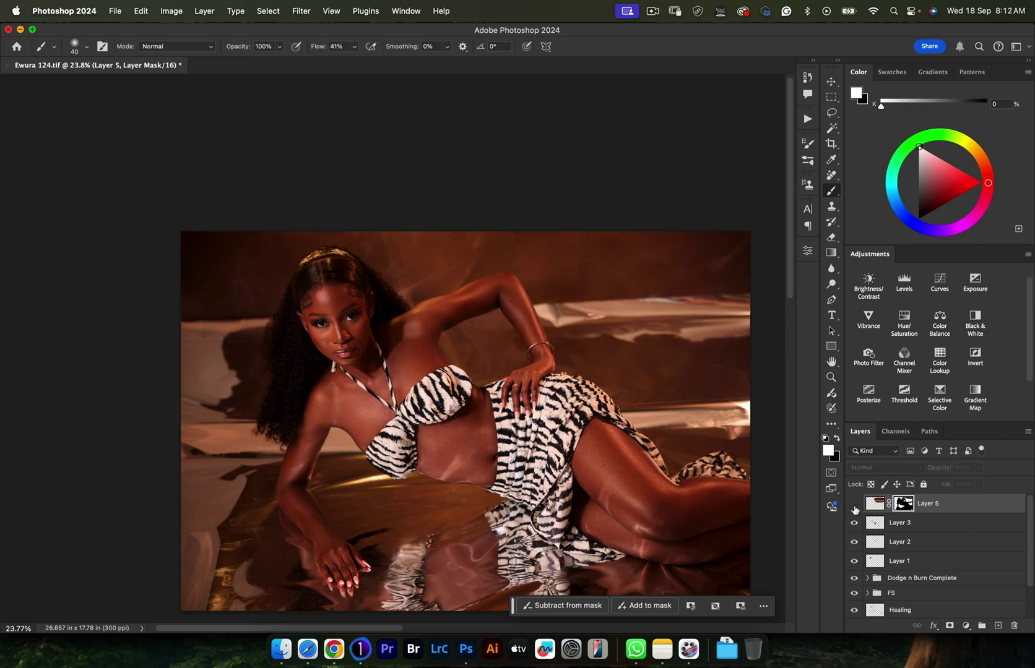
click(854, 506)
click(854, 508)
click(854, 509)
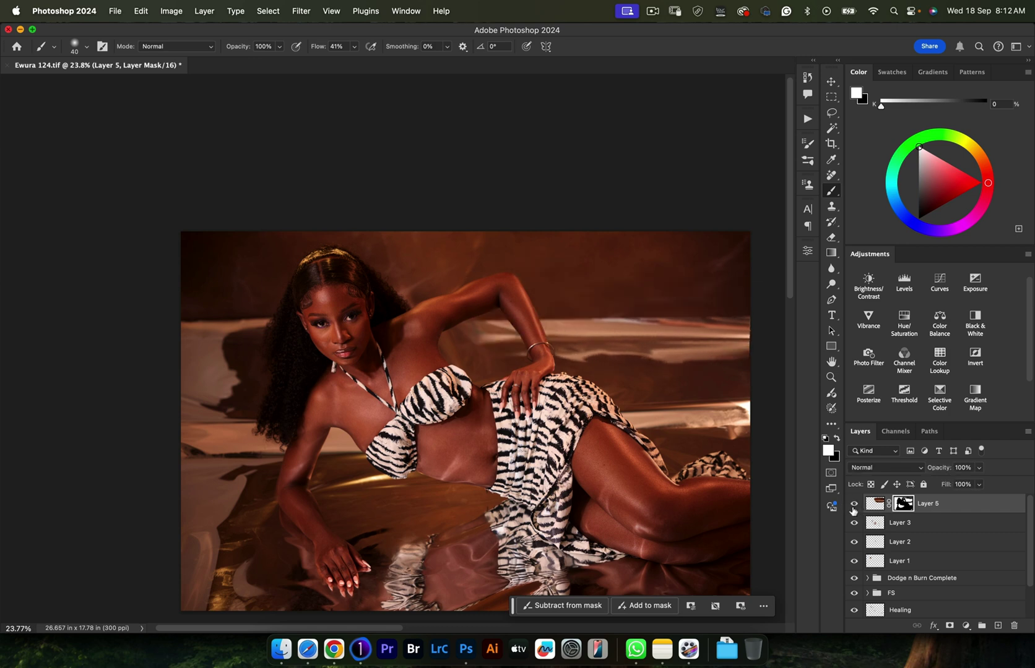
- Add a Curves adjustment above Layer 5 with a slight S-curve, lowering the shadows near input 65, output 61 and lifting the highlights
key(z)
mouse_move(503, 334)
mouse_down()
mouse_move(433, 331)
mouse_move(561, 366)
mouse_up()
scroll(563, 365, right, 3)
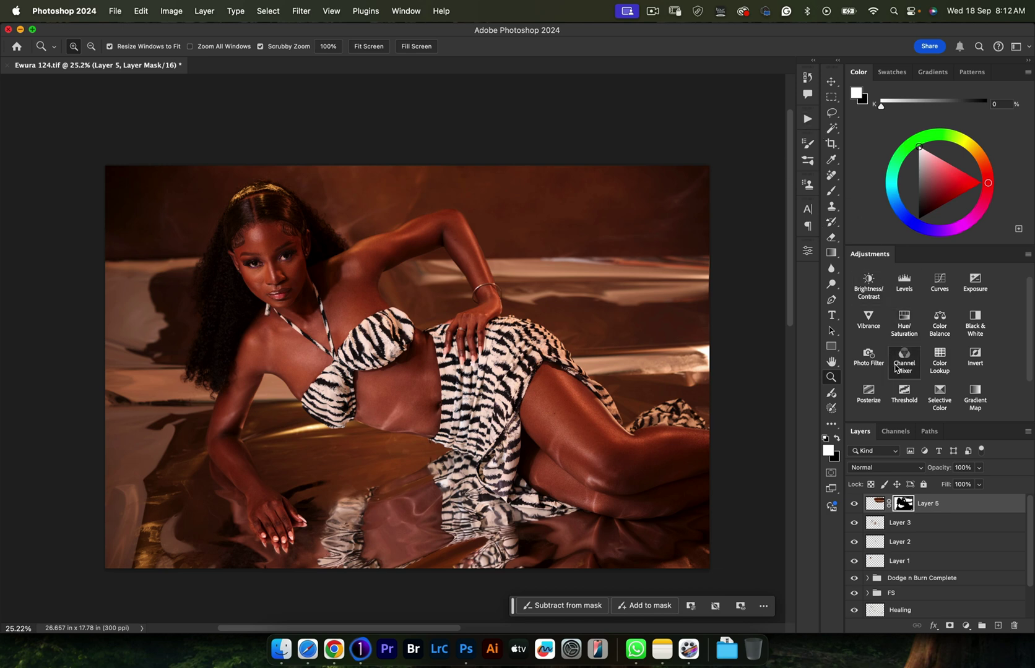
click(939, 282)
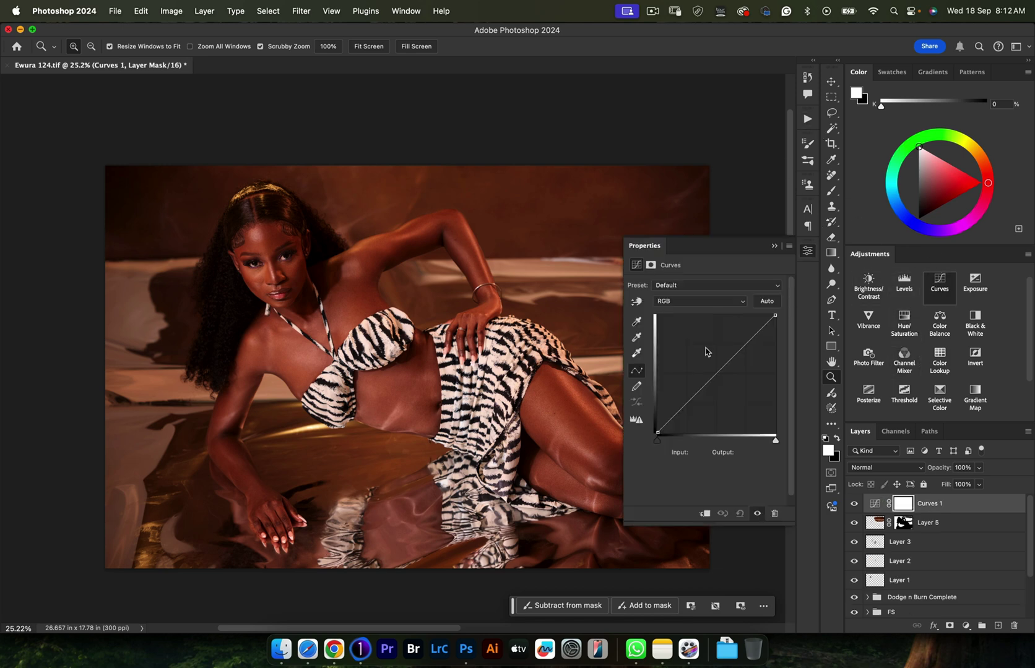
drag(687, 407, 687, 405)
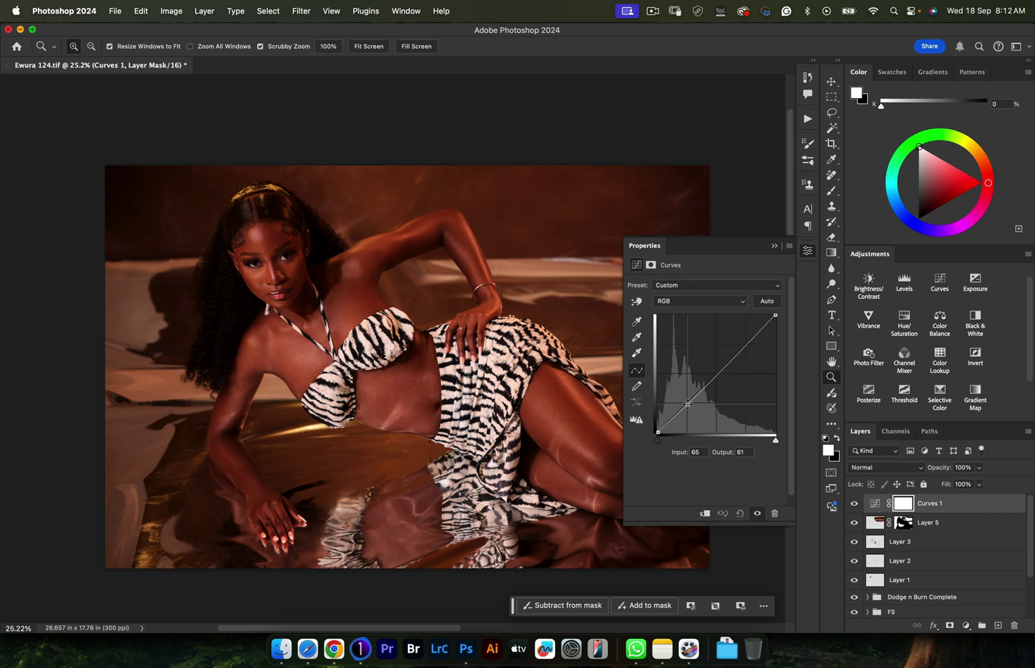
drag(746, 344, 745, 342)
click(774, 246)
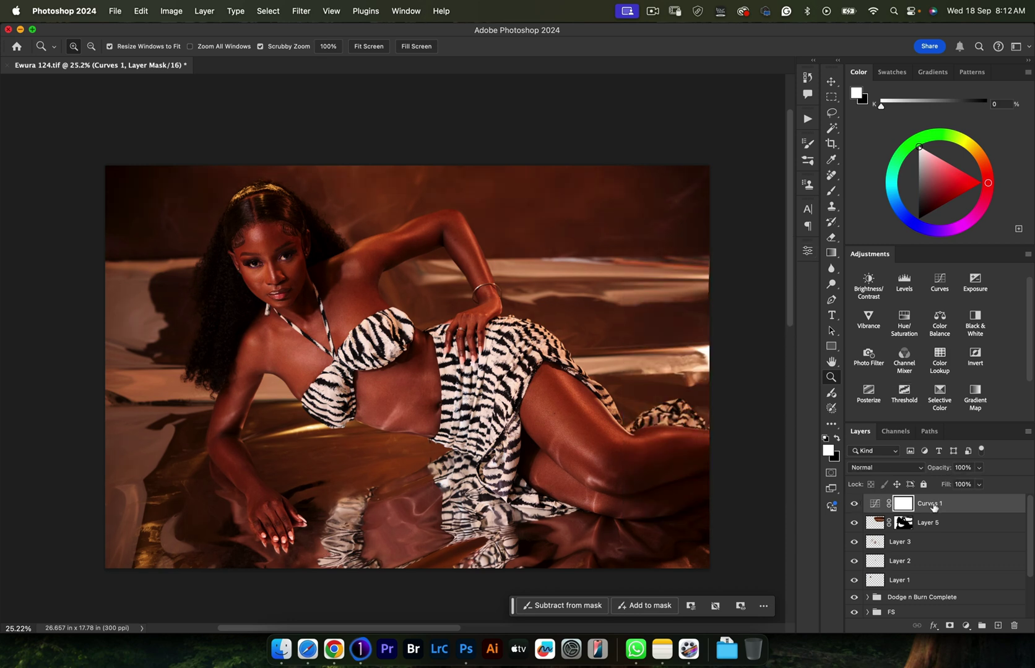
- Put the Curves adjustment in a new group and name the group Colour Grade
key(super+g)
double_click(910, 500)
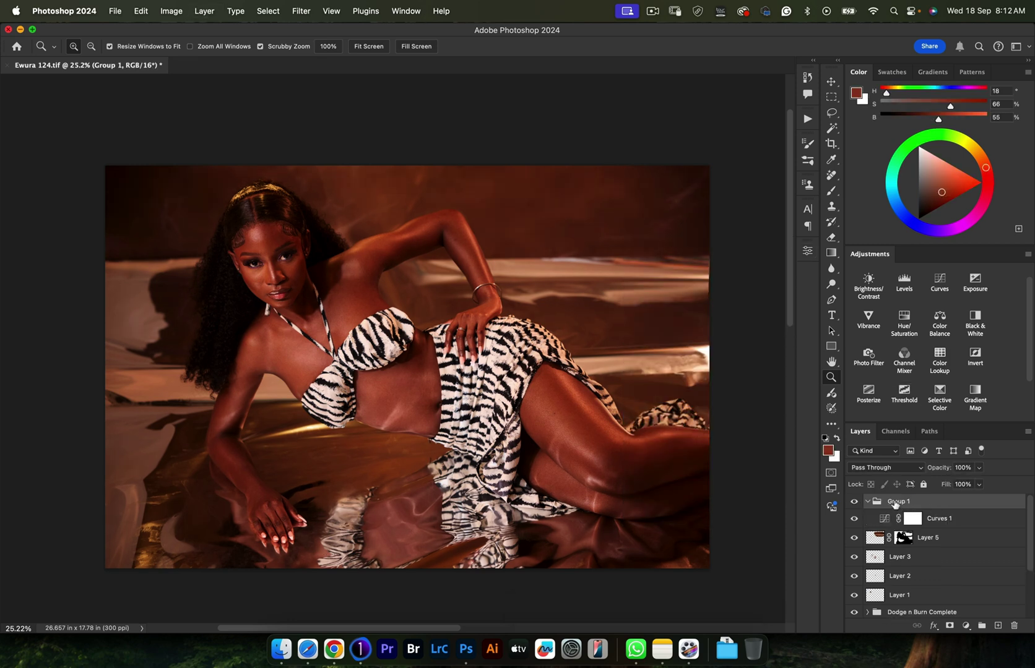
text(G)
text(olour Grade)
key(Return)
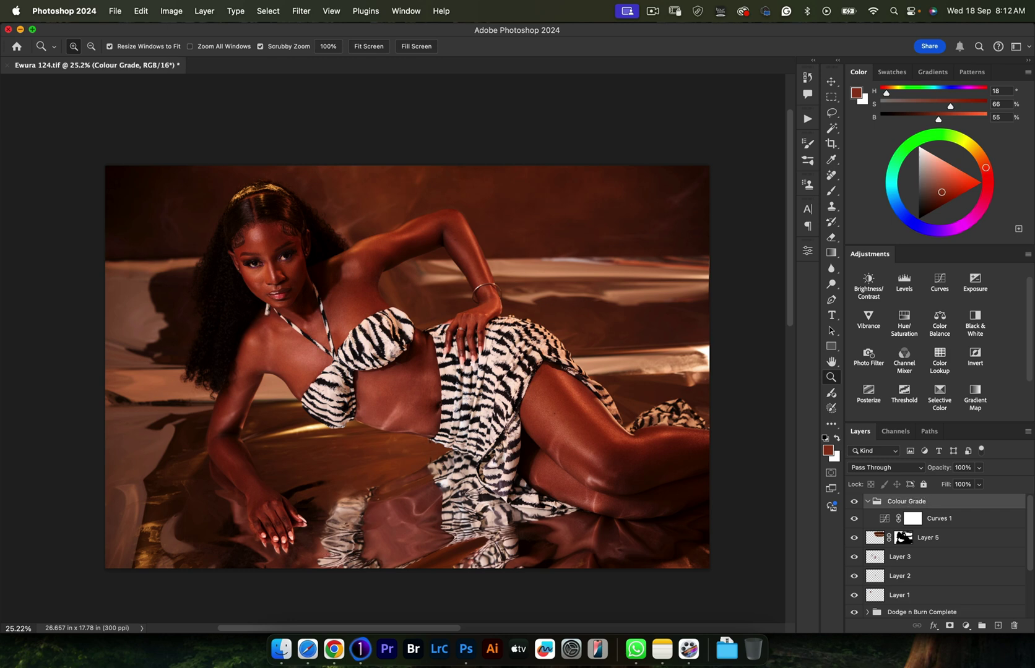
- Add a Color Balance adjustment above Curves 1 and set its shadows to Cyan–Red -2, Magenta–Green -1 and Yellow–Blue -4
click(953, 520)
click(854, 502)
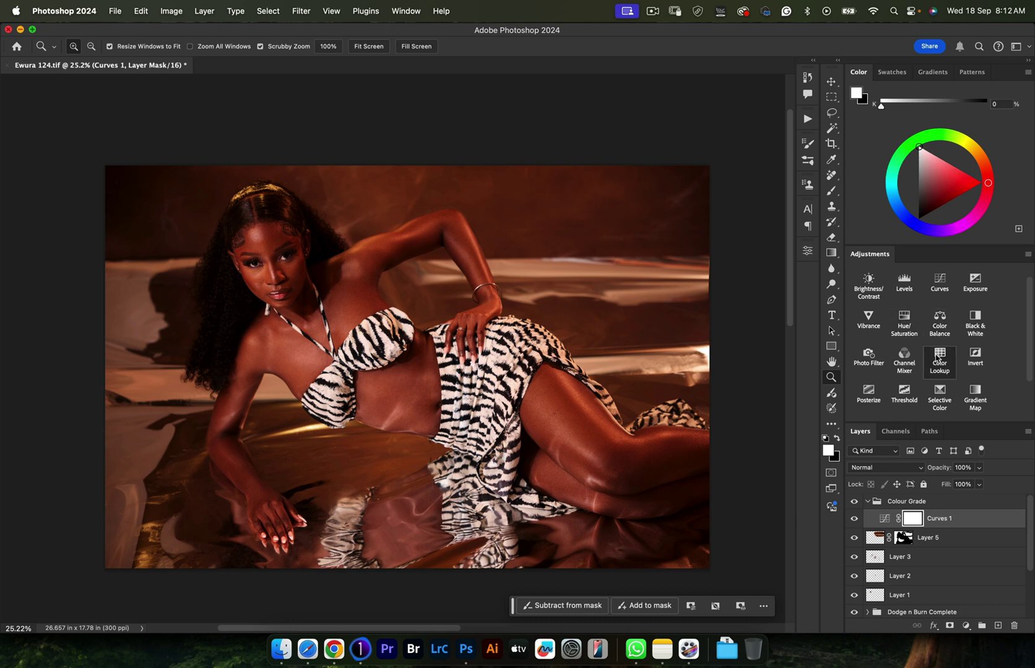
click(938, 326)
scroll(516, 285, down, 2)
scroll(517, 286, right, 3)
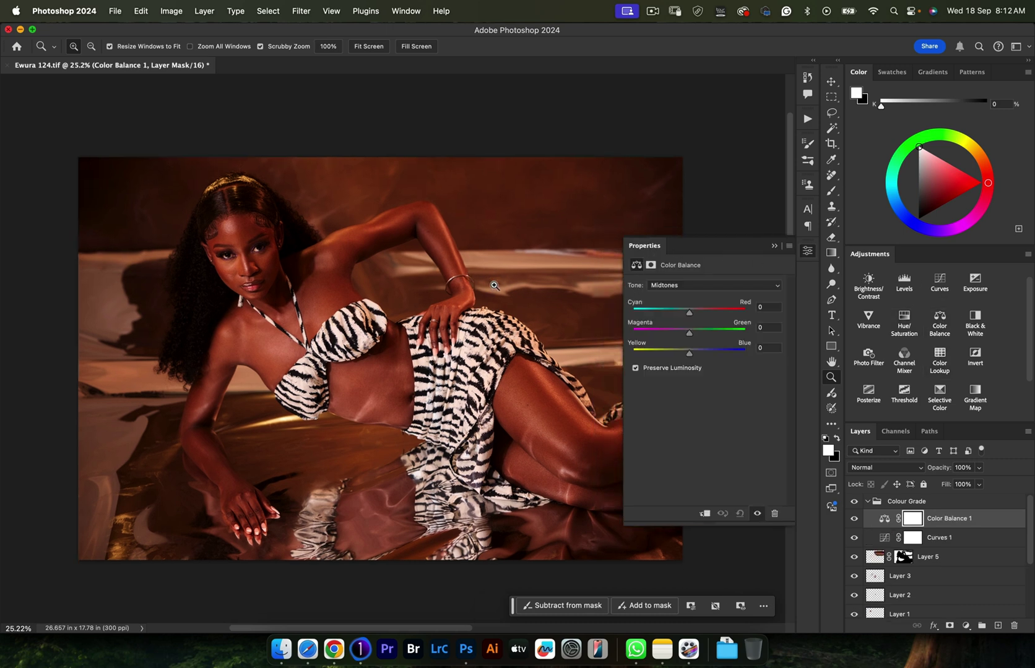
click(668, 286)
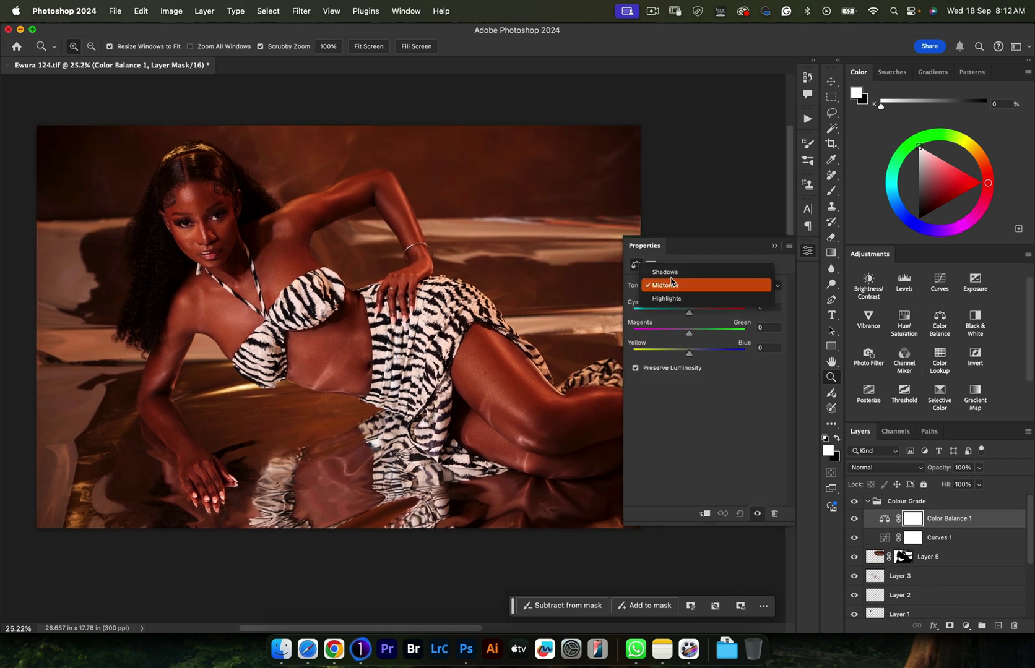
click(667, 273)
drag(690, 314, 687, 354)
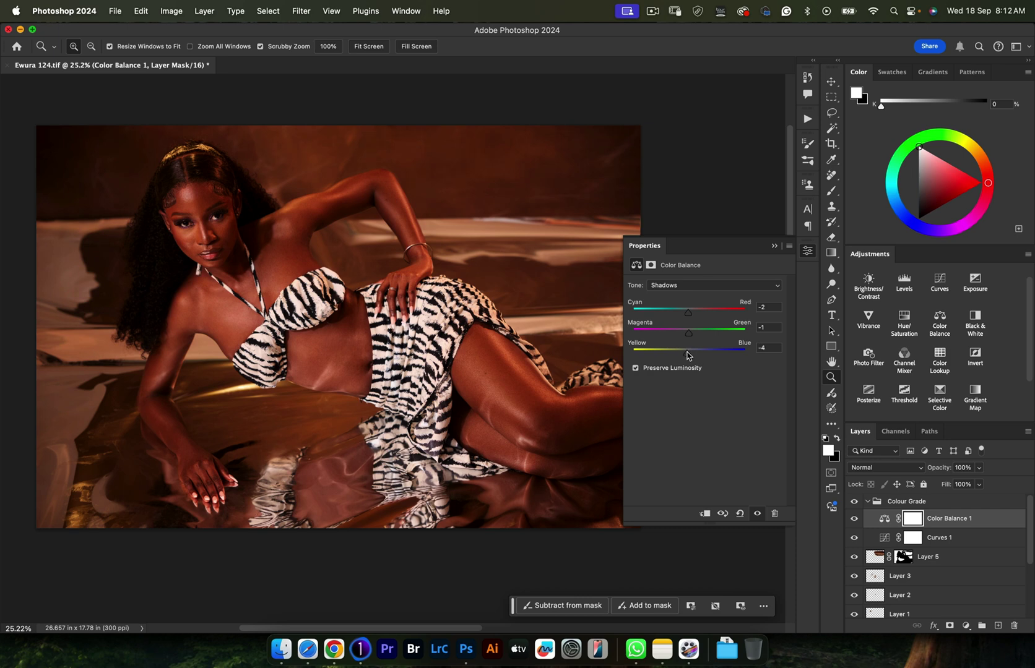
click(854, 519)
click(854, 520)
- Fine-tune the midtones of the Color Balance adjustment, shifting Yellow–Blue slightly toward yellow
click(684, 286)
click(688, 295)
drag(690, 317, 691, 315)
drag(689, 353, 686, 355)
- Set the Color Balance highlights to Magenta–Green +7 and Yellow–Blue -3, and make a small Cyan–Red correction
click(693, 286)
click(688, 295)
mouse_move(691, 354)
mouse_down()
mouse_move(681, 355)
mouse_move(706, 354)
mouse_move(686, 354)
mouse_move(692, 335)
mouse_move(652, 334)
mouse_move(724, 335)
mouse_move(647, 336)
mouse_move(747, 334)
mouse_move(691, 340)
mouse_up()
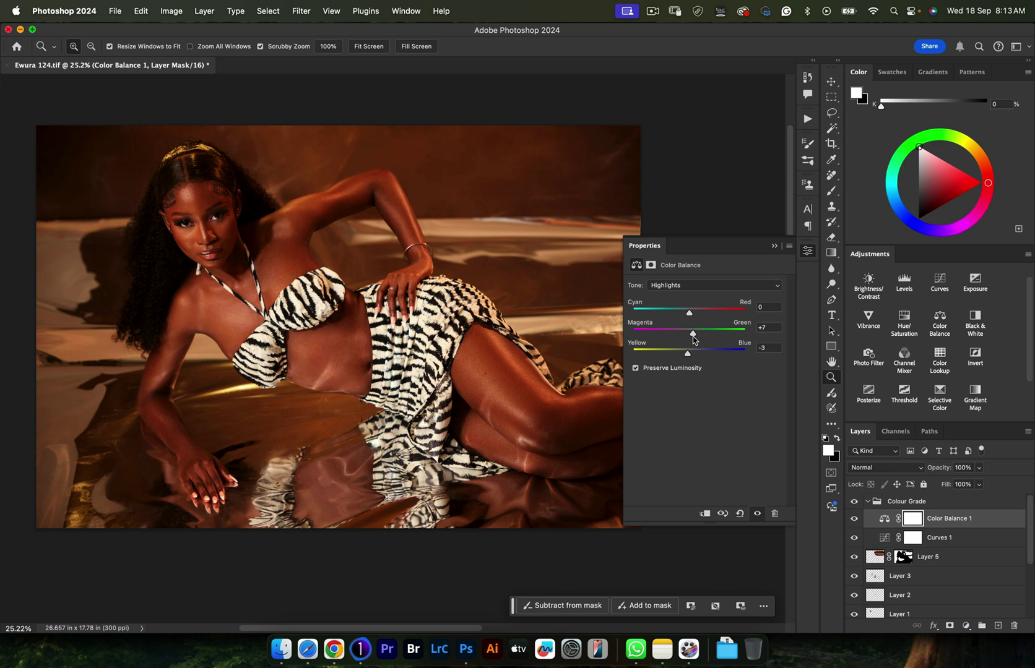
drag(689, 311, 690, 314)
- Select the woman on the Background layer with Select Subject
scroll(907, 544, down, 4)
click(875, 608)
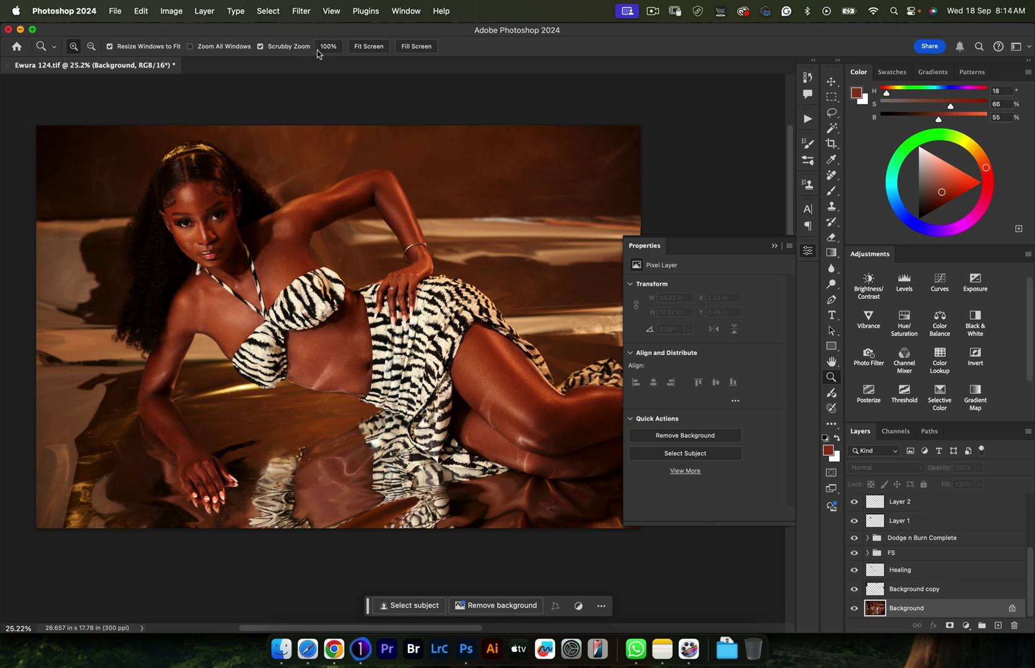
key(w)
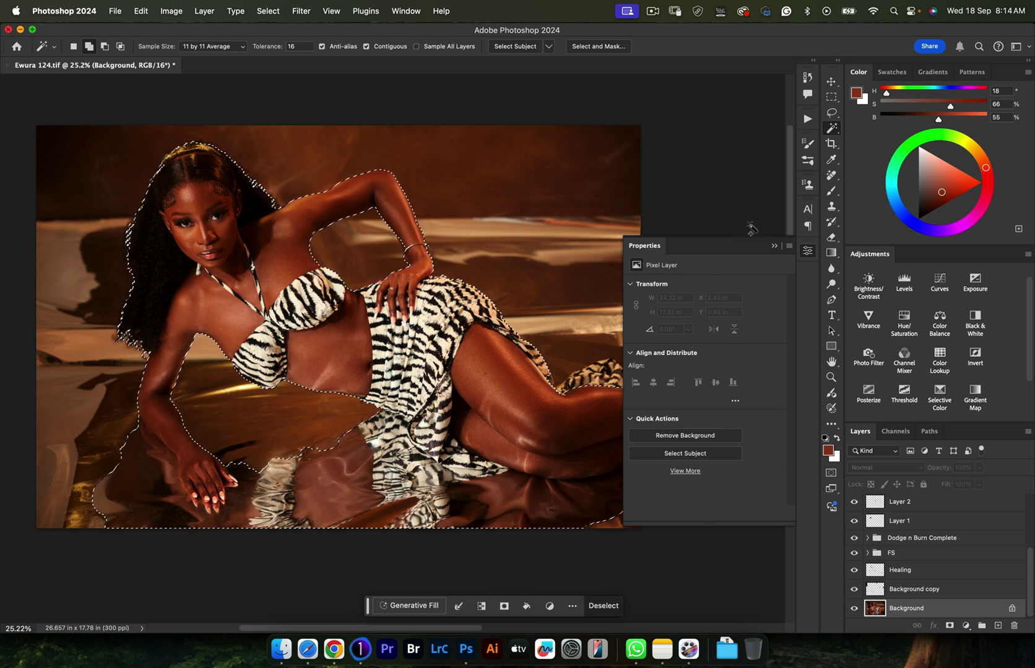
click(775, 248)
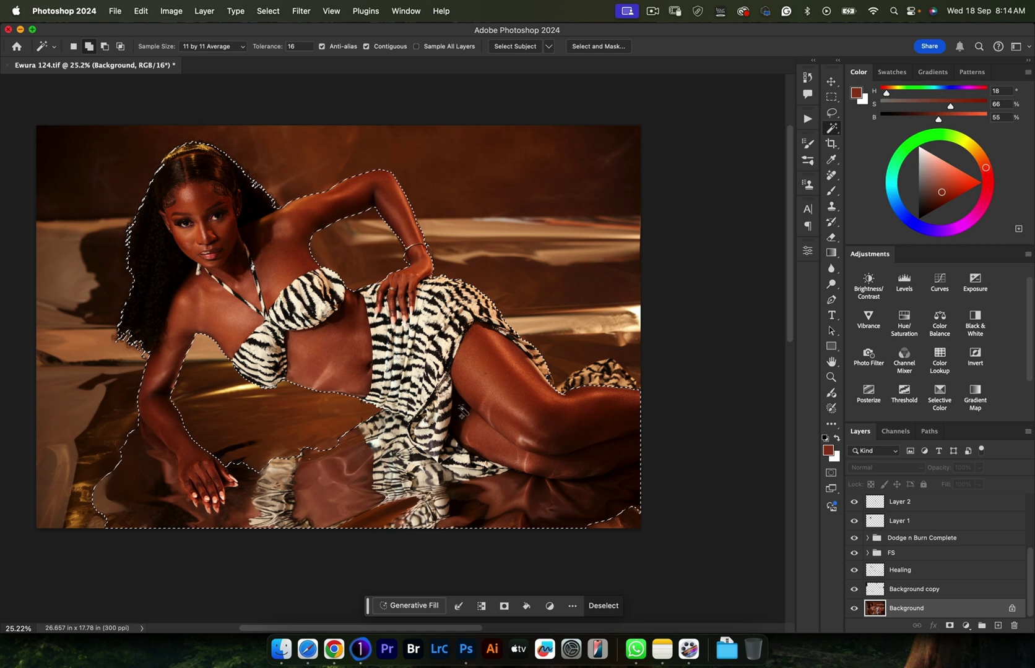
- Enter Quick Mask and paint black over the skirt's floor reflection beside the resting hand, raising the brush flow to 100%
key(q)
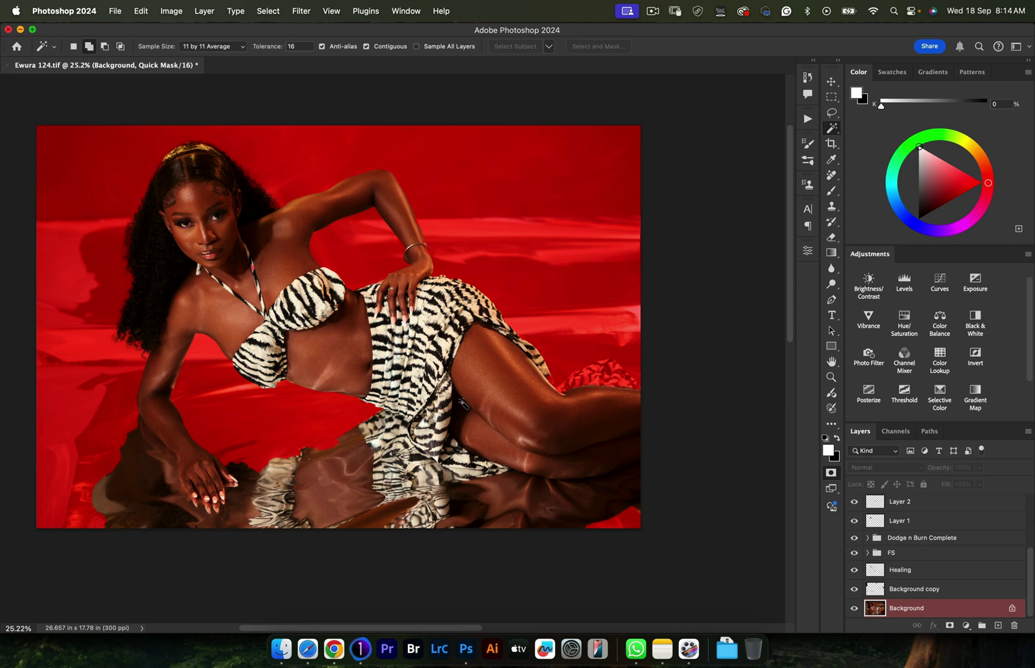
key(b)
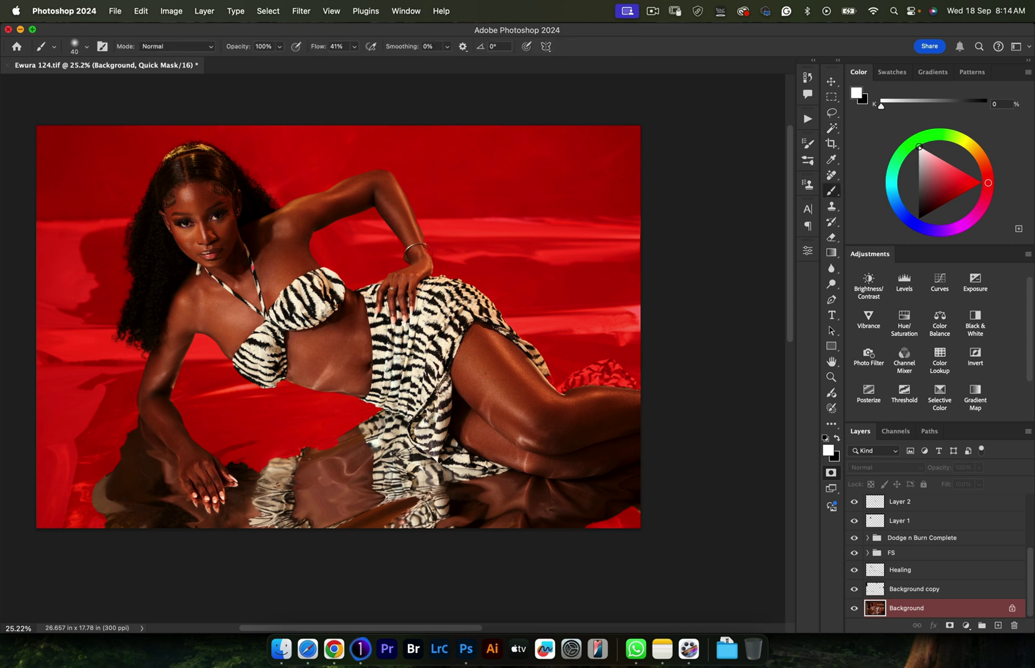
drag(344, 423, 379, 418)
key(x)
mouse_move(313, 472)
mouse_down()
mouse_move(318, 529)
mouse_move(297, 538)
mouse_up()
drag(318, 47, 414, 56)
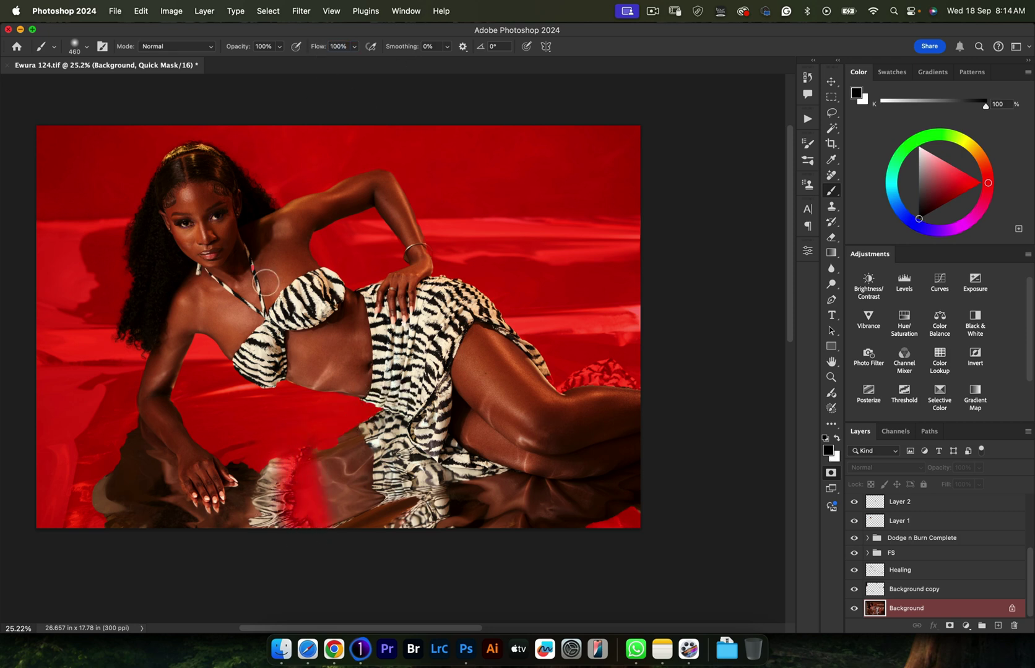
- Paint black around the resting hand and forearm with 599 px and 268 px brushes to remove the floor from the selection
drag(231, 401, 253, 403)
drag(120, 538, 139, 538)
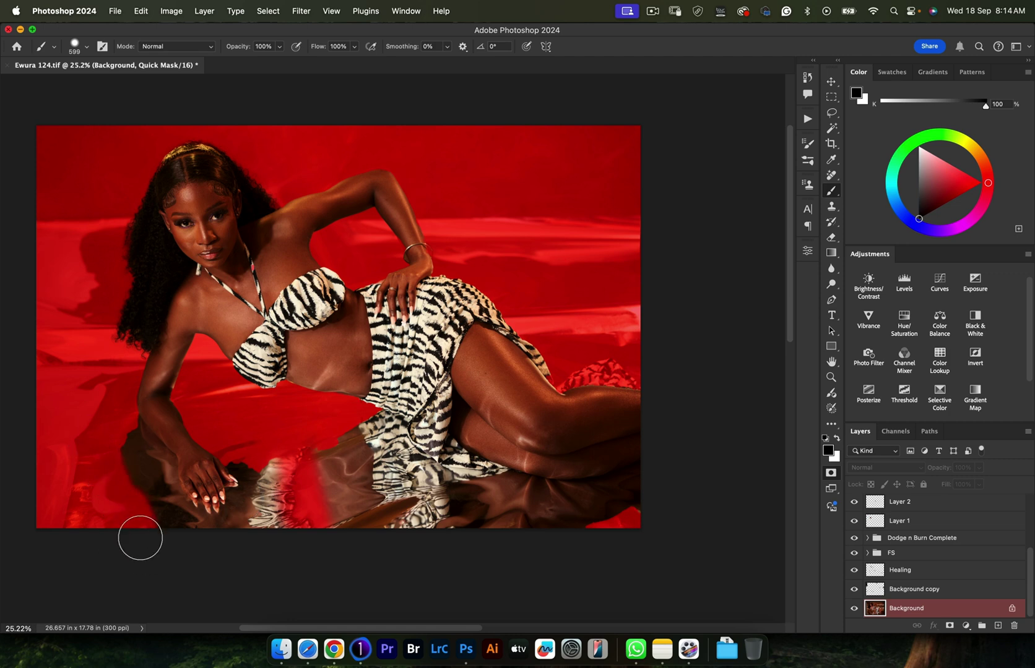
drag(120, 471, 93, 471)
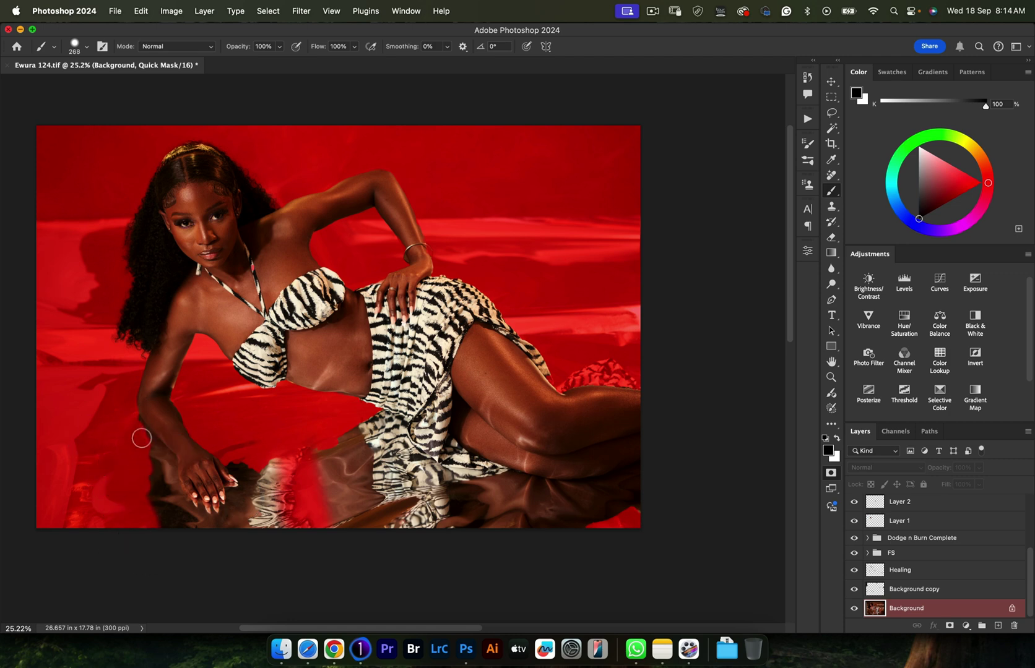
mouse_move(157, 461)
mouse_down()
mouse_move(168, 524)
mouse_move(179, 513)
mouse_move(165, 479)
mouse_move(190, 521)
mouse_move(228, 527)
mouse_move(219, 526)
mouse_move(247, 494)
mouse_move(250, 467)
mouse_move(233, 451)
mouse_move(262, 496)
mouse_move(266, 440)
mouse_up()
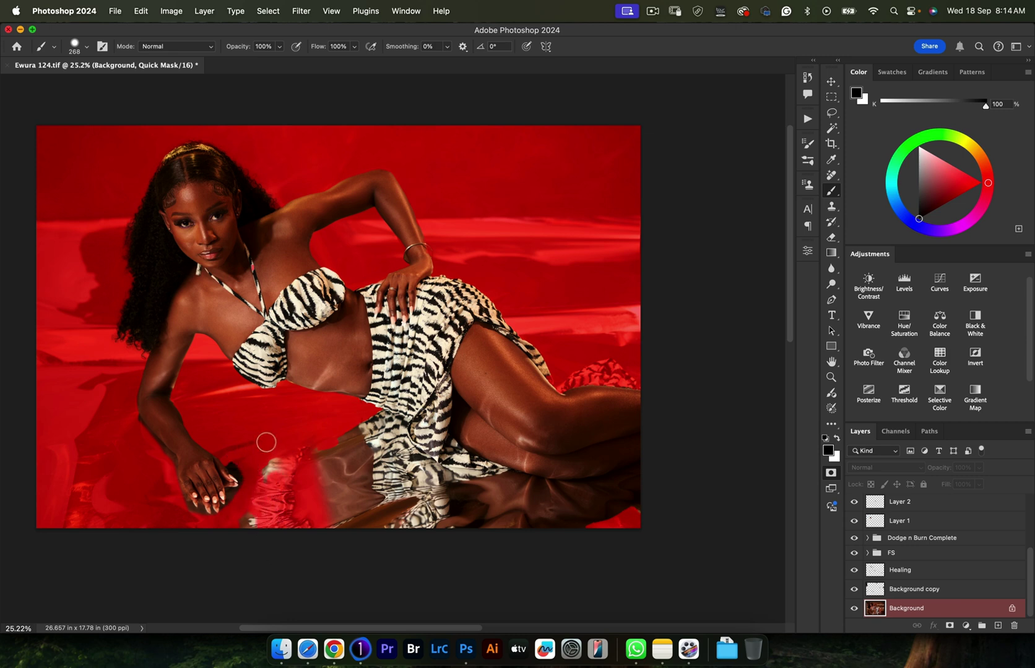
- Paint the remaining floor reflections below the skirt and legs out of the selection with a black brush of about 731 px
key(bracketright)
key(bracketright)
key(bracketright)
key(bracketright)
key(bracketright)
mouse_move(315, 480)
mouse_down()
mouse_move(351, 479)
mouse_move(303, 455)
mouse_move(321, 452)
mouse_move(386, 498)
mouse_move(365, 447)
mouse_move(373, 440)
mouse_move(421, 491)
mouse_move(467, 508)
mouse_move(536, 521)
mouse_move(538, 507)
mouse_move(486, 511)
mouse_move(564, 516)
mouse_move(622, 503)
mouse_up()
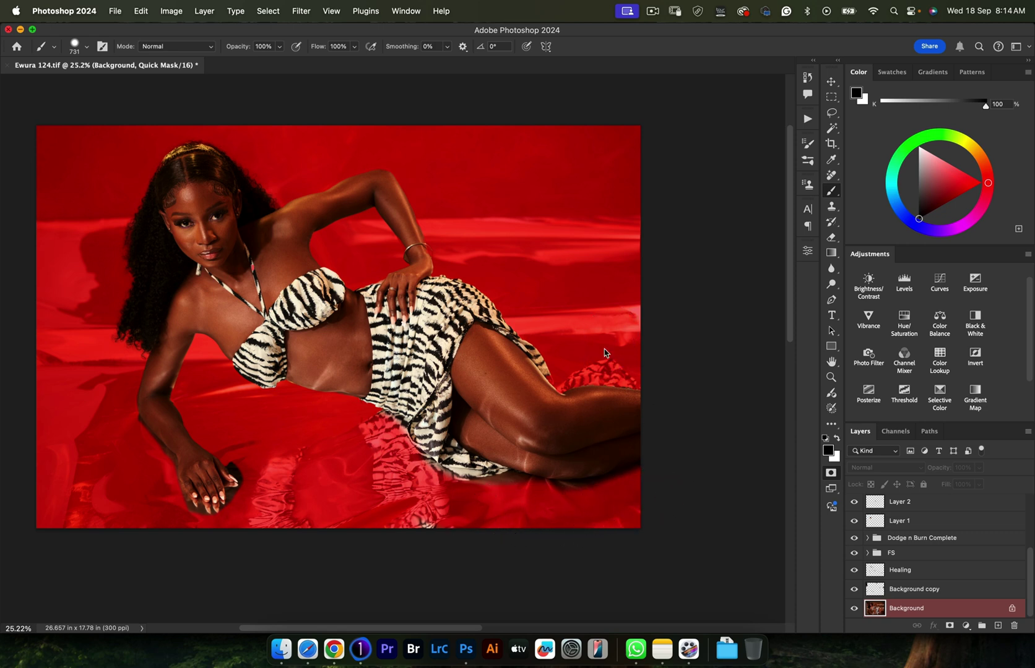
- Restore the skirt's trailing fabric behind the legs with a white 246 px brush and turn the Quick Mask back into a selection
mouse_move(605, 351)
mouse_down()
mouse_move(569, 341)
mouse_move(591, 388)
mouse_move(564, 393)
mouse_move(604, 370)
mouse_move(624, 383)
mouse_up()
key(x)
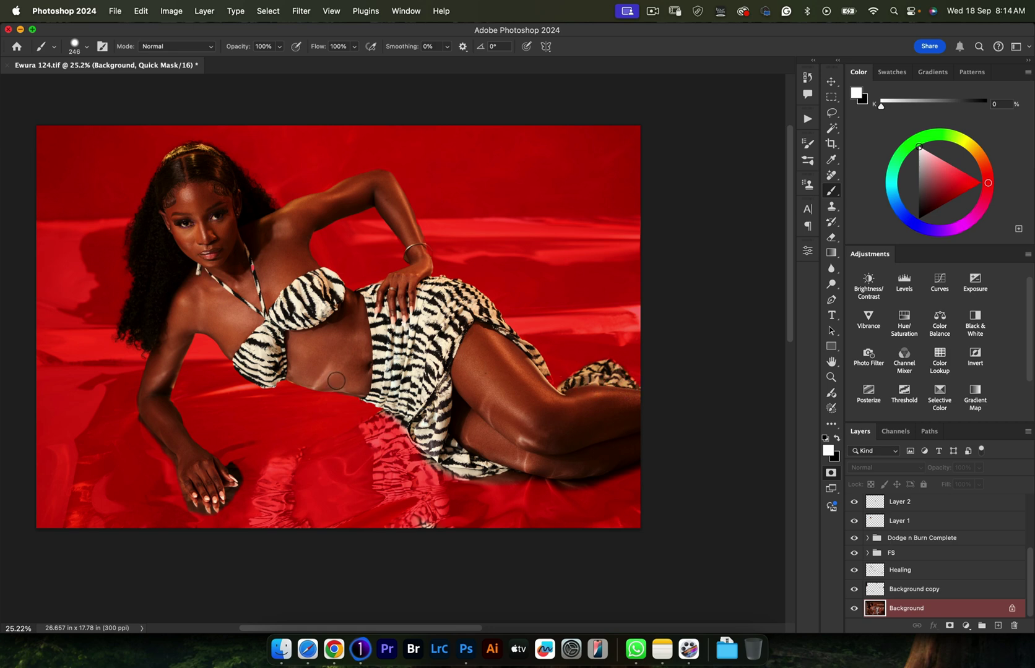
key(q)
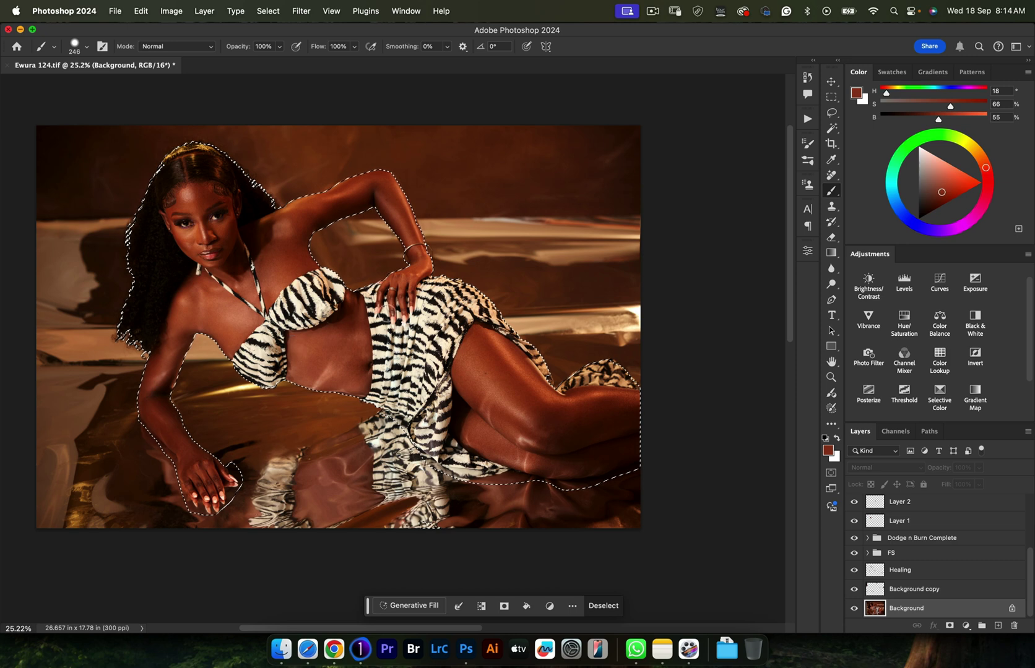
- Add a second Color Balance adjustment above Color Balance 1, masked by the active selection
scroll(935, 544, up, 5)
click(947, 518)
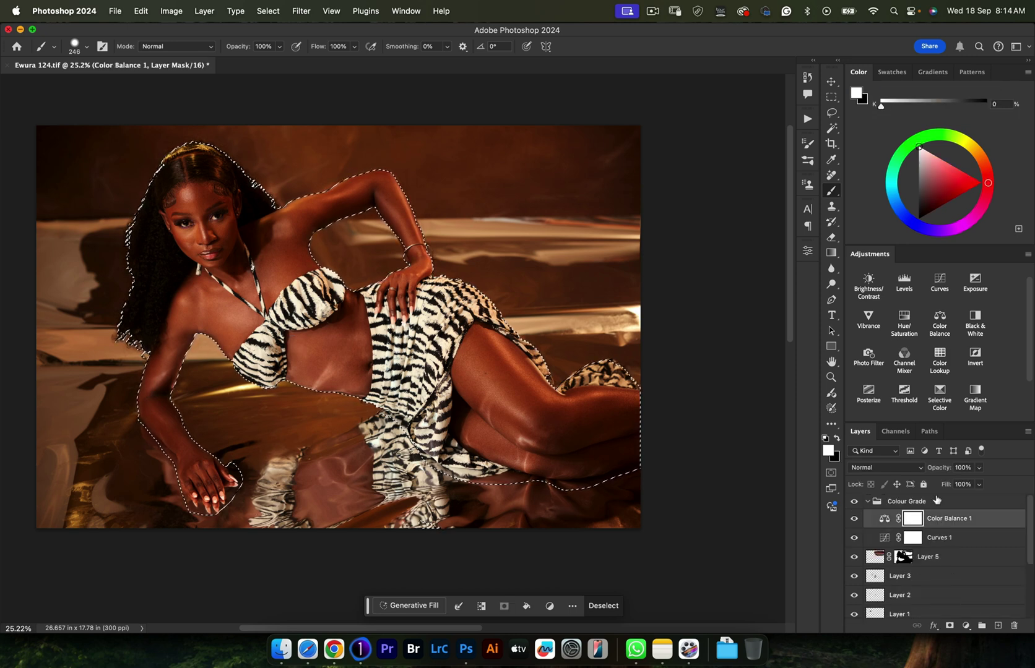
click(938, 320)
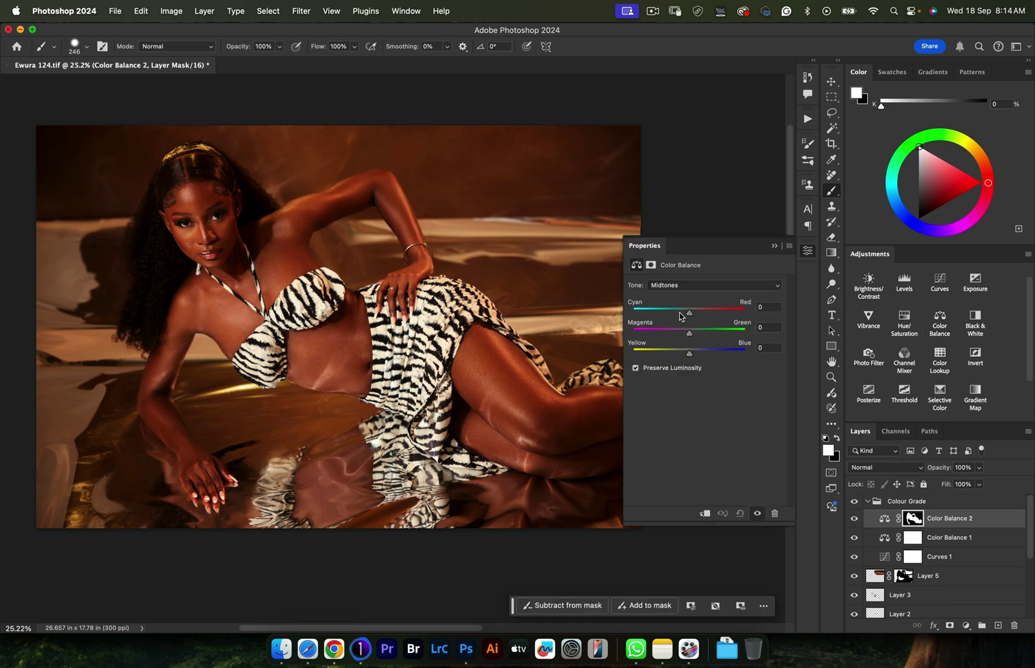
- Tune Color Balance 2's midtones with Cyan–Red about -4 and Magenta–Green about +4, and refine the Yellow–Blue balance
mouse_move(688, 313)
mouse_down()
mouse_move(670, 310)
mouse_move(691, 306)
mouse_up()
key(super+z)
drag(690, 317, 695, 355)
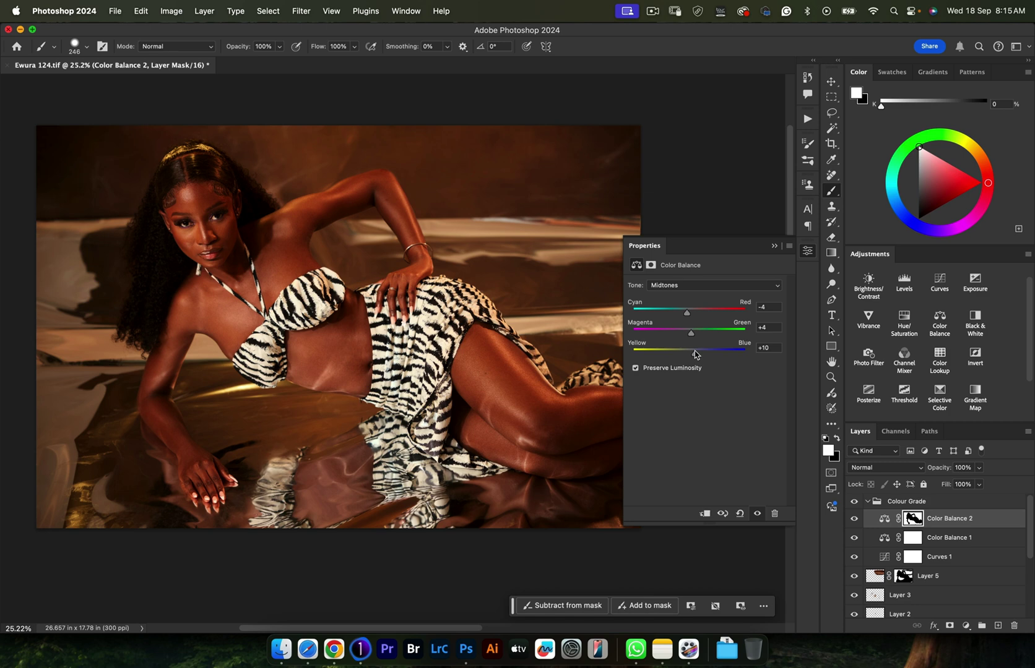
drag(686, 313, 685, 354)
- Set Color Balance 2's highlights to Cyan–Red -3, Magenta–Green +12 and Yellow–Blue -6, and compare the photo with the adjustment hidden and shown
click(691, 287)
click(687, 299)
mouse_move(688, 333)
mouse_down()
mouse_move(710, 335)
mouse_move(687, 315)
mouse_up()
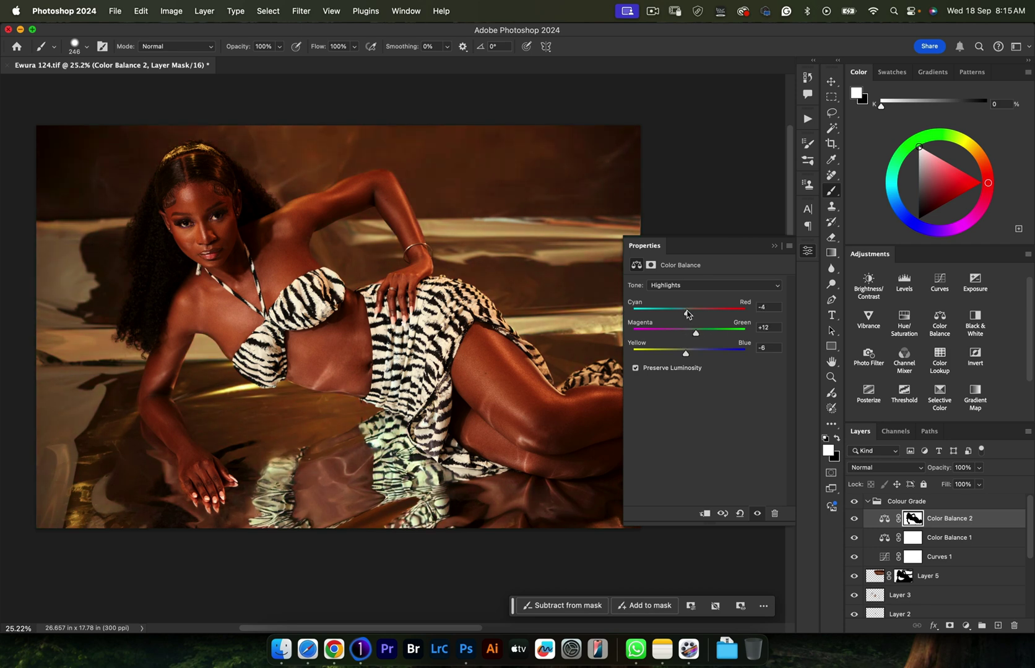
click(855, 520)
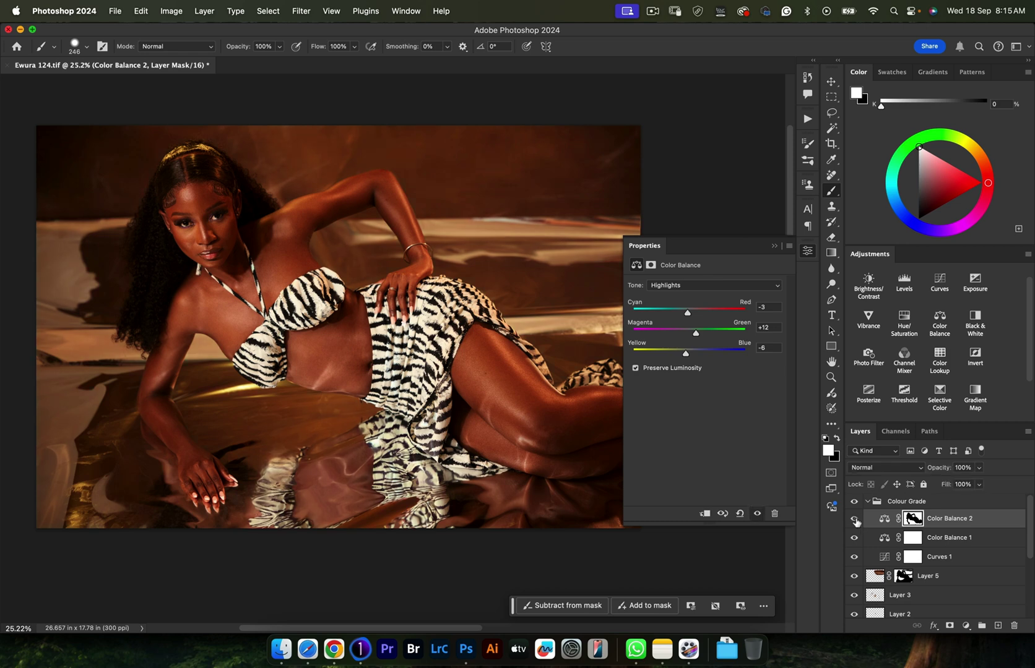
click(855, 520)
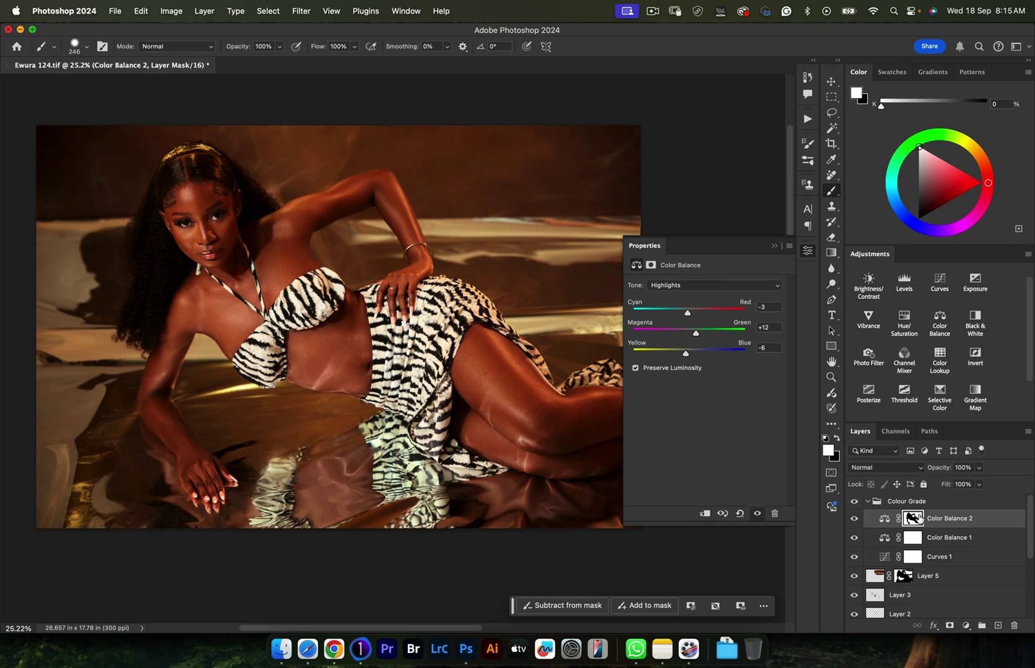
- Add a third Color Balance adjustment and replace its layer mask using the mask from Color Balance 2
click(940, 323)
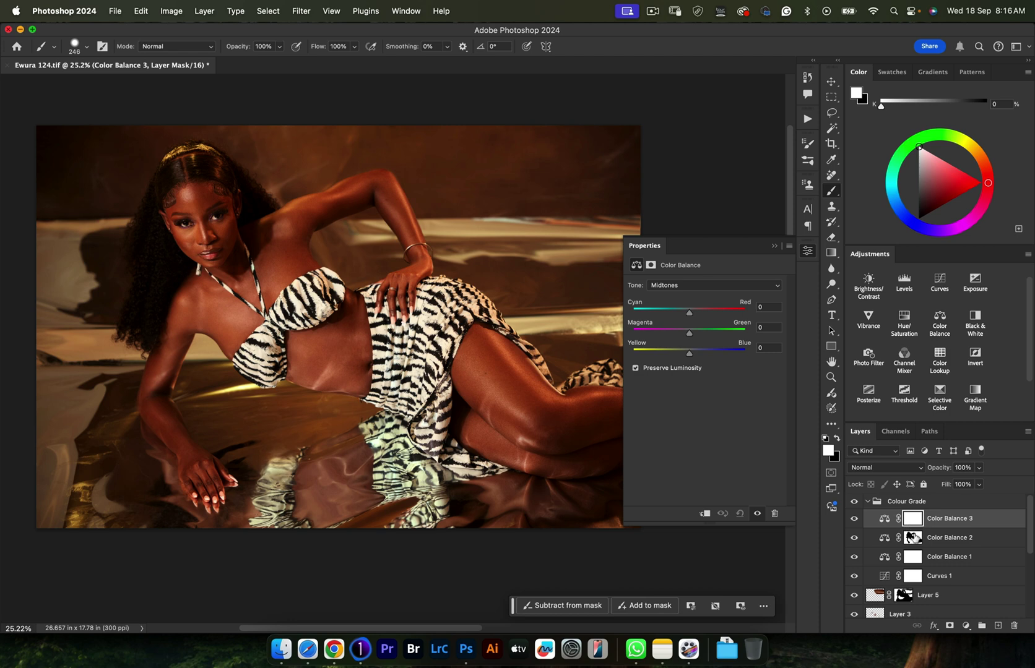
drag(912, 538, 914, 522)
drag(914, 522, 914, 522)
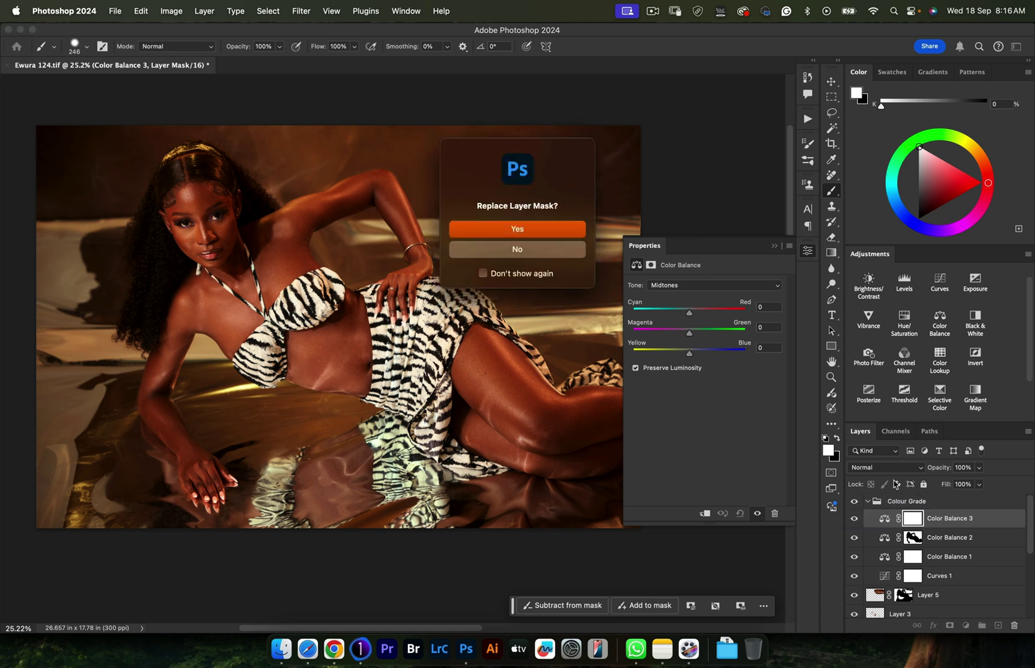
click(532, 227)
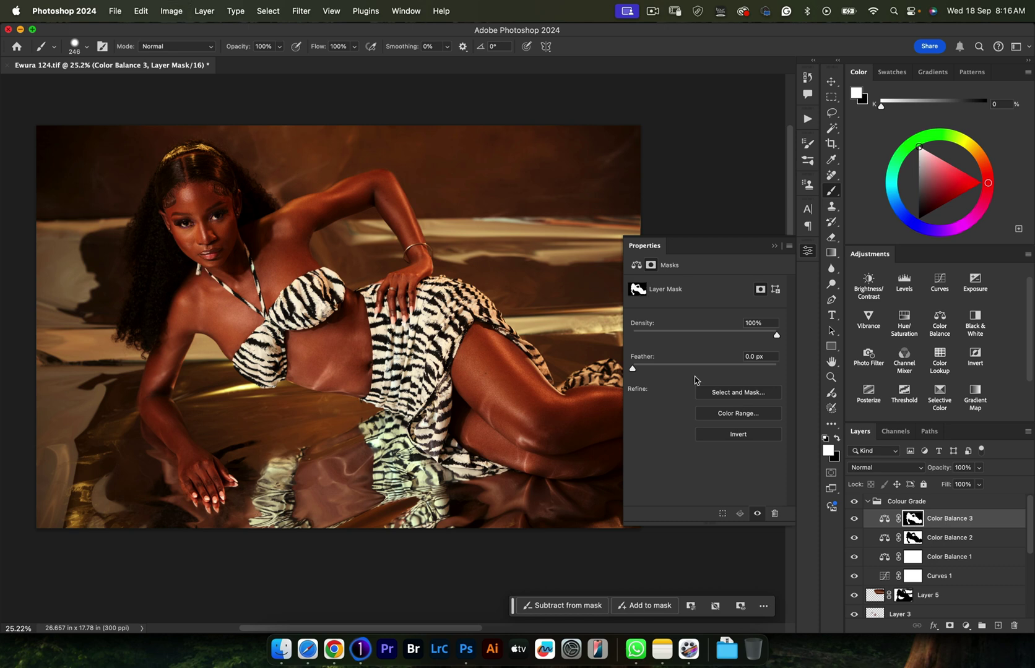
- Adjust Color Balance 3's midtones and set its shadows to Cyan–Red +2, Magenta–Green +3 and Yellow–Blue +4
click(884, 518)
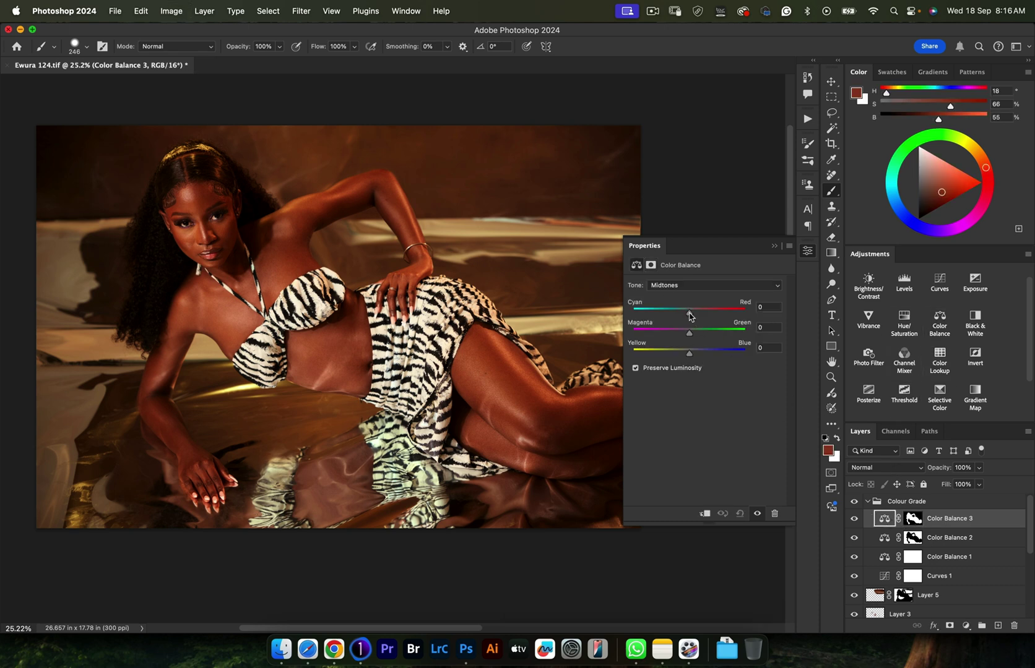
drag(690, 316, 693, 354)
click(712, 286)
click(672, 270)
drag(685, 355, 690, 312)
- Compare the photo with the Colour Grade group hidden and shown to judge the overall grade
click(854, 504)
click(853, 506)
click(852, 506)
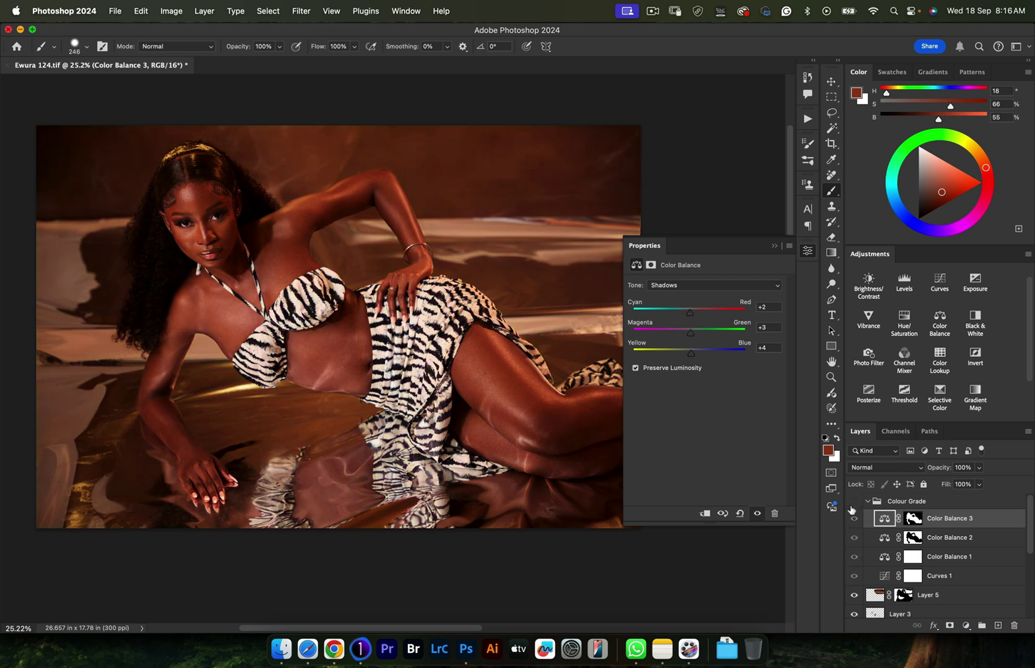
click(852, 507)
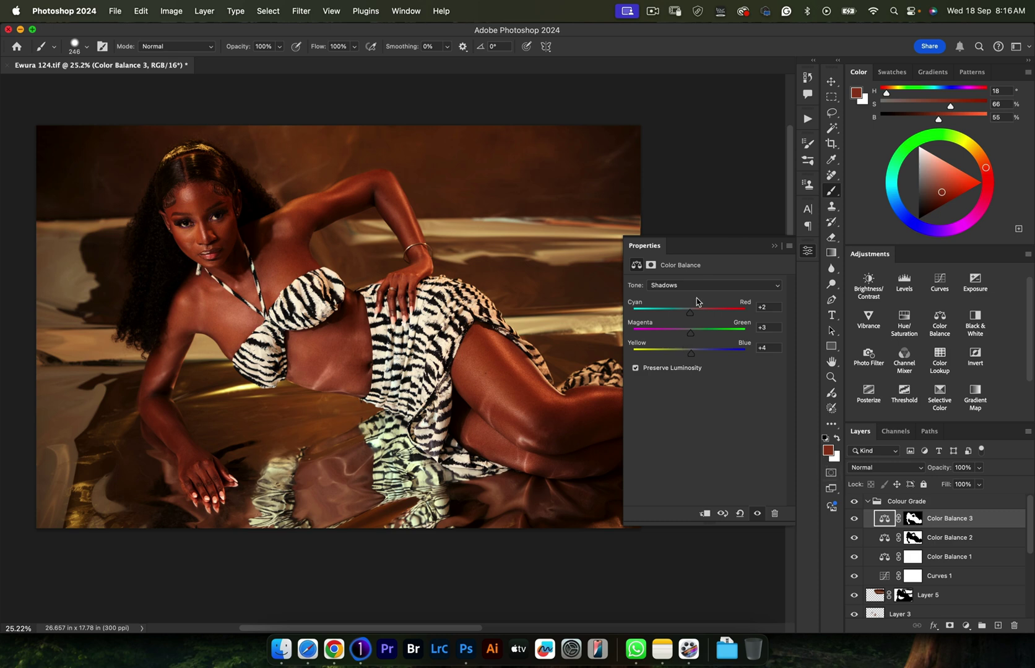
click(773, 246)
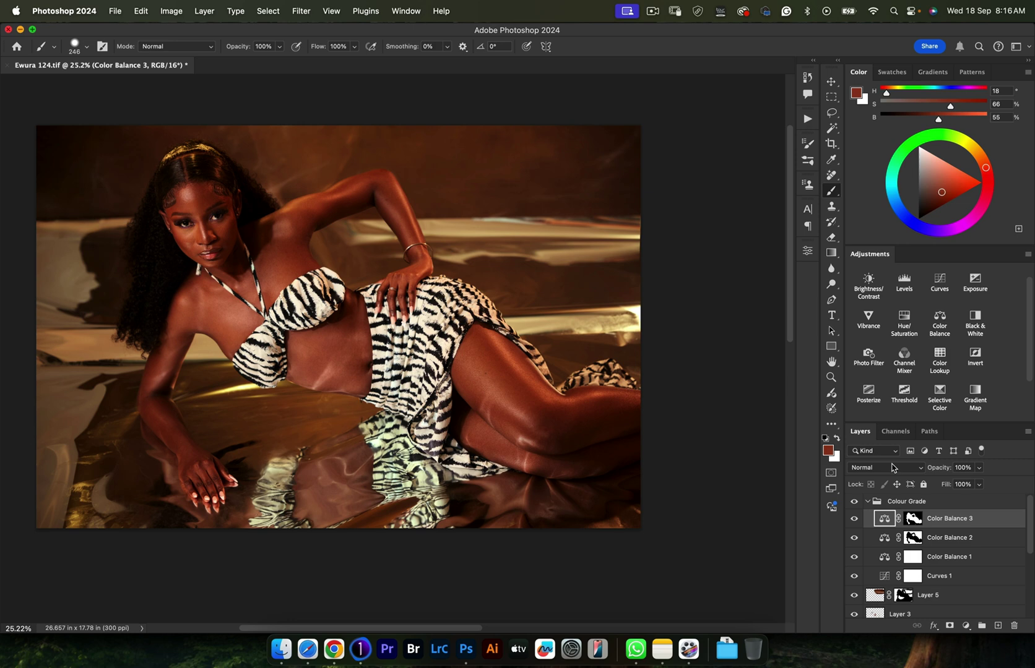
- Add a Selective Color adjustment above Color Balance 3 and set Blacks to Cyan +1, Magenta -3 and Yellow -4
scroll(1000, 371, down, 1)
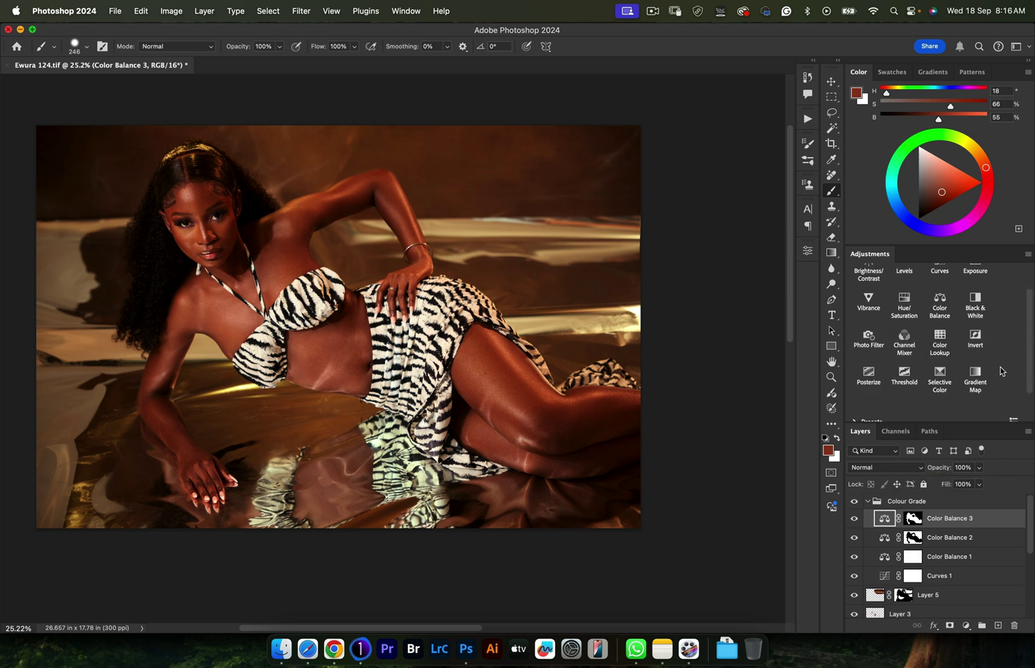
click(940, 377)
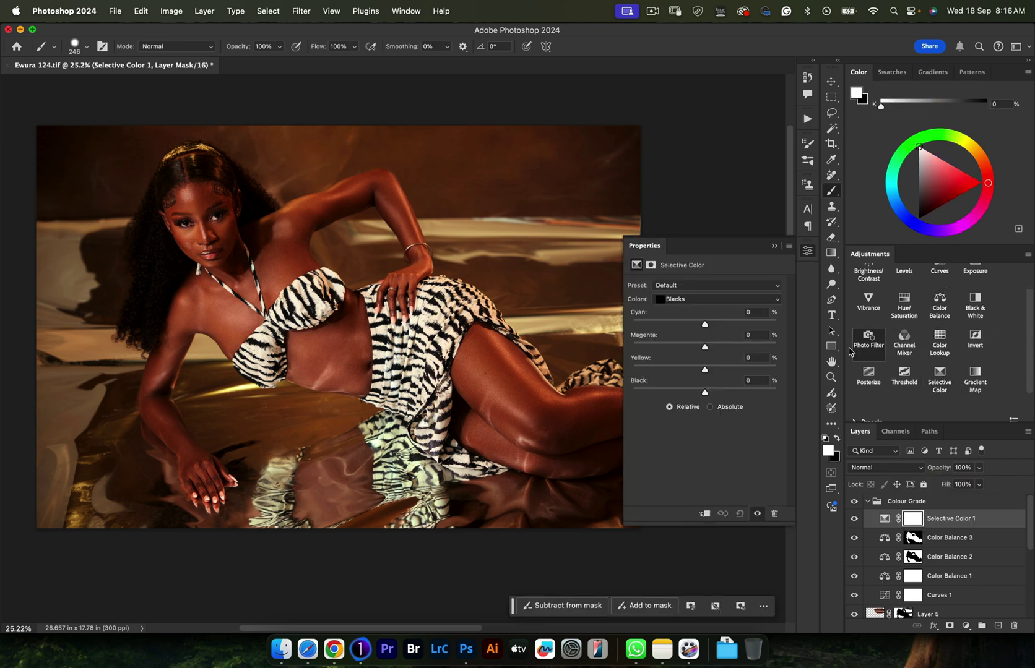
drag(703, 325, 701, 371)
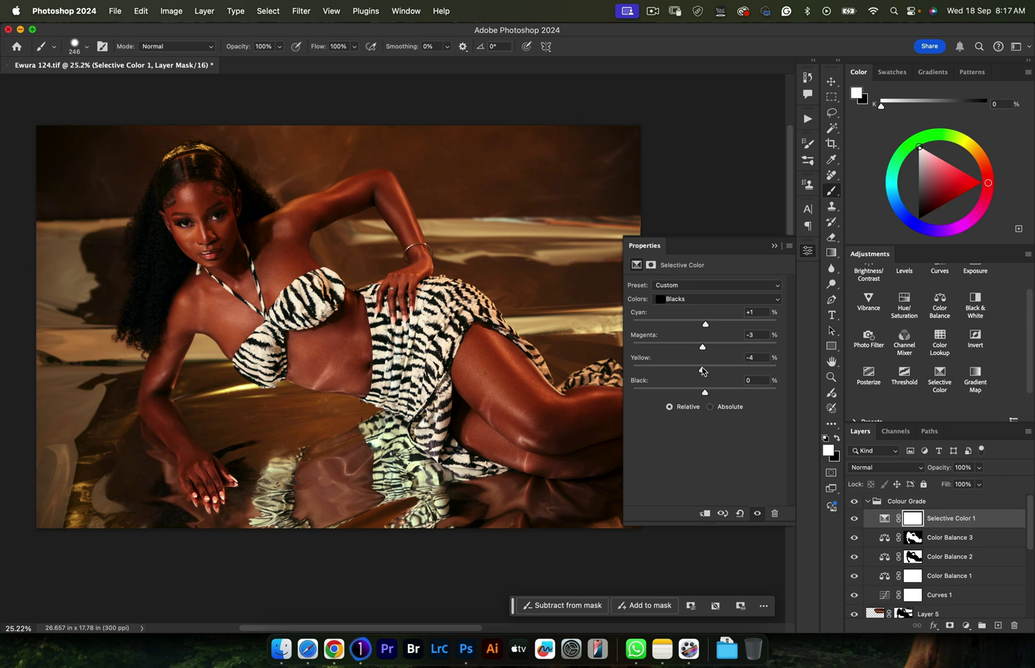
- Fine-tune the Neutrals and the Yellows in the Selective Color adjustment with small slider shifts
click(693, 299)
click(699, 288)
mouse_move(703, 326)
mouse_down()
mouse_move(706, 347)
mouse_move(702, 325)
mouse_up()
drag(704, 370, 706, 371)
click(715, 298)
click(678, 241)
drag(706, 326, 708, 370)
- Fine-tune the Reds in the Selective Color adjustment, raising Black slightly, and close the adjustment's settings
click(702, 299)
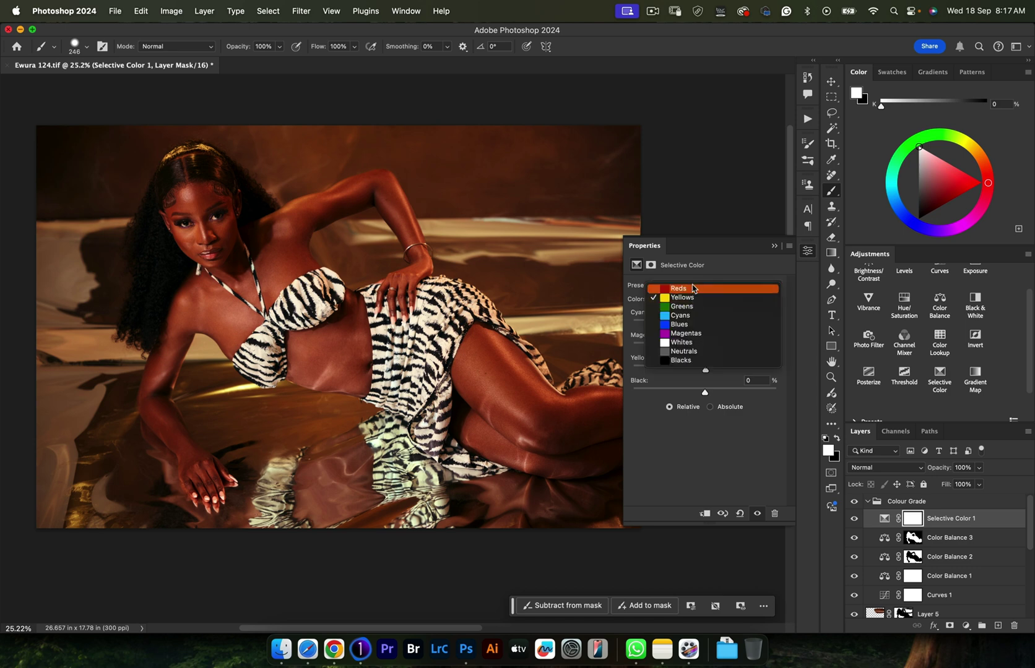
click(692, 288)
drag(705, 325, 709, 391)
click(773, 246)
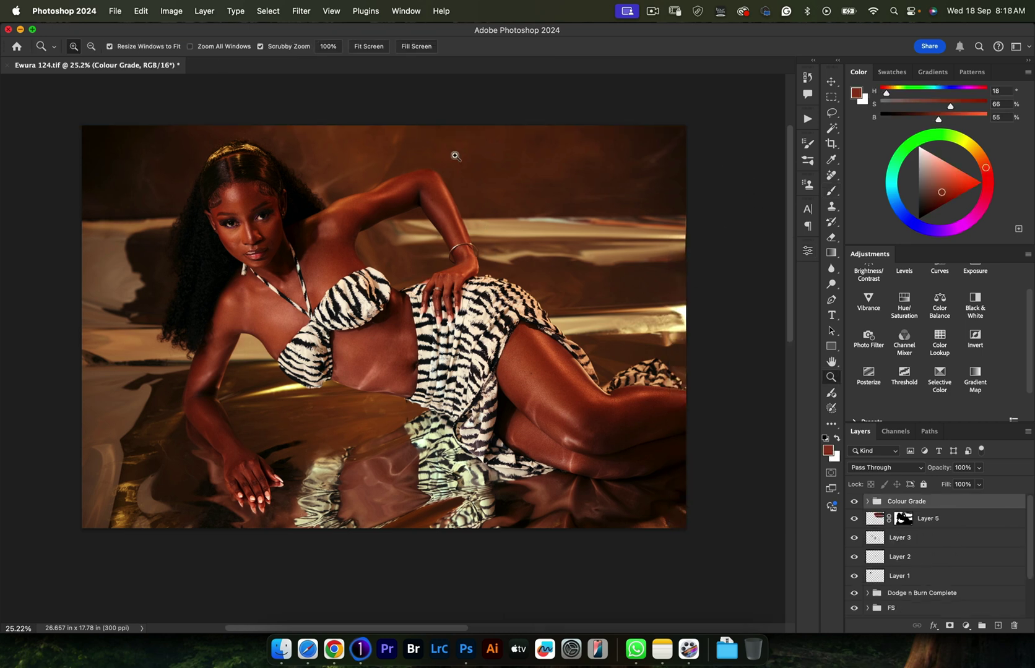
- Compare the whole image with the Colour Grade group switched off and on to review the finished grade
click(372, 47)
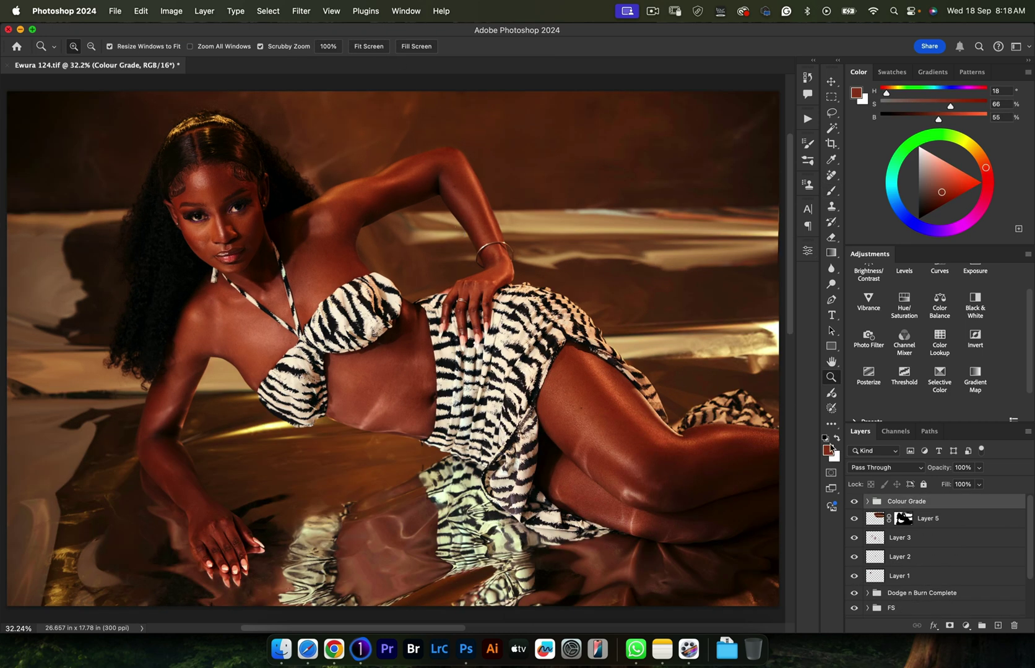
click(855, 502)
click(854, 502)
click(854, 502)
click(854, 502)
drag(459, 290, 436, 279)
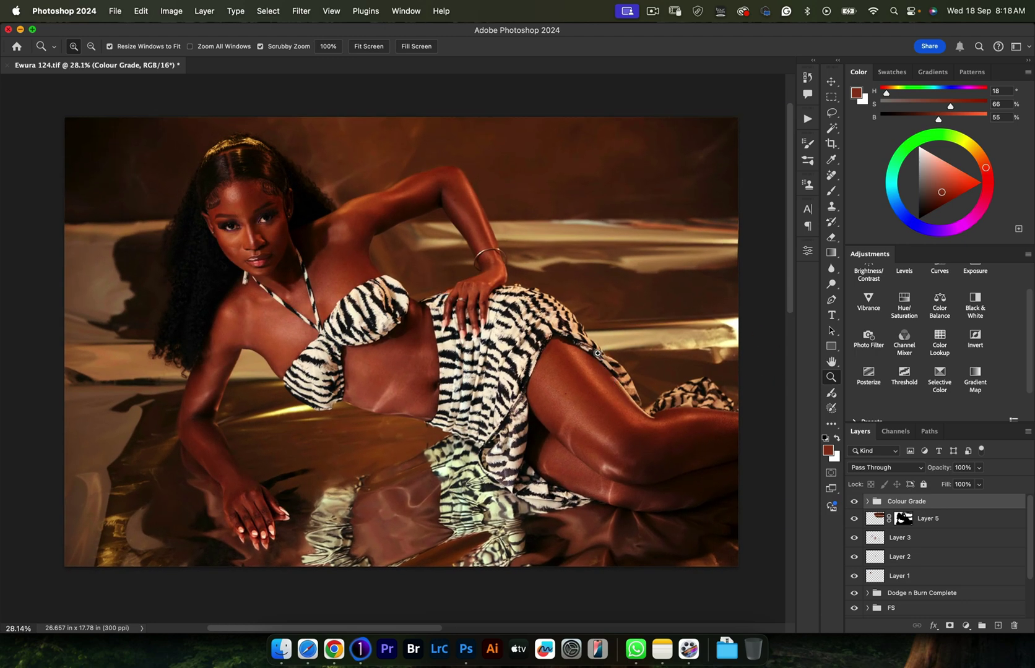
drag(599, 353, 492, 246)
mouse_move(316, 219)
mouse_down()
mouse_move(384, 206)
mouse_move(321, 223)
mouse_up()
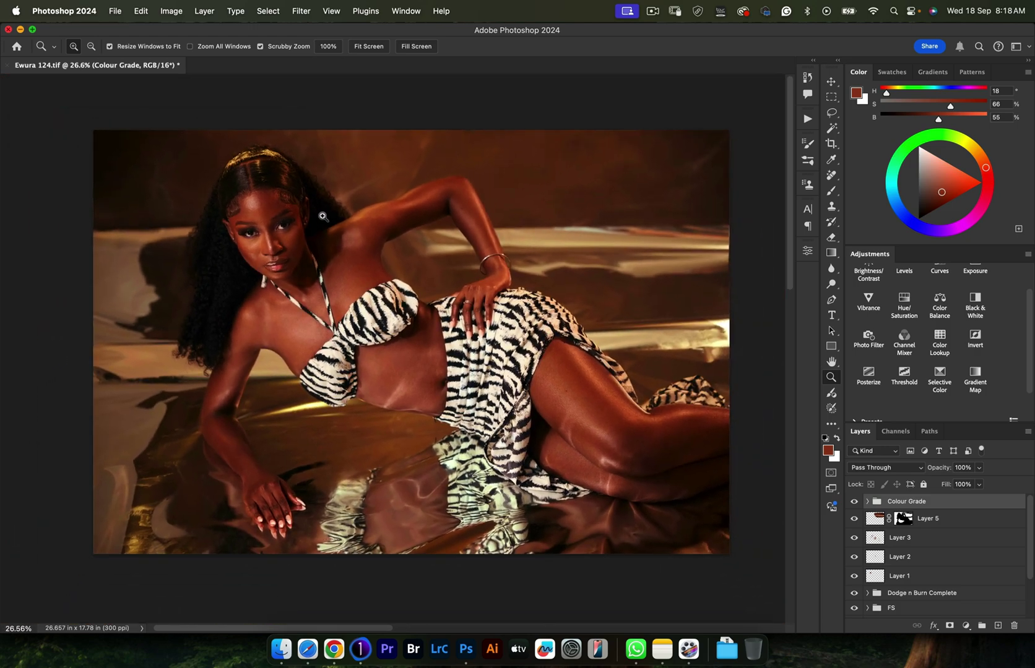
- Run the Film Grain action above the Colour Grade group, accepting 51.85% Gaussian monochromatic noise and a 2.1-pixel Gaussian Blur
click(808, 118)
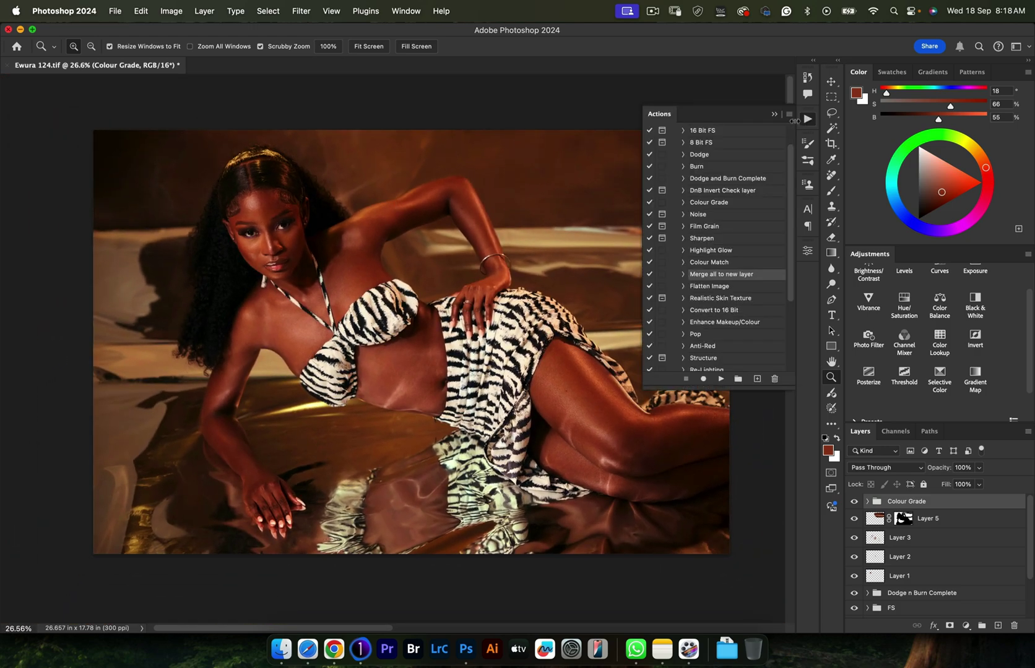
click(700, 227)
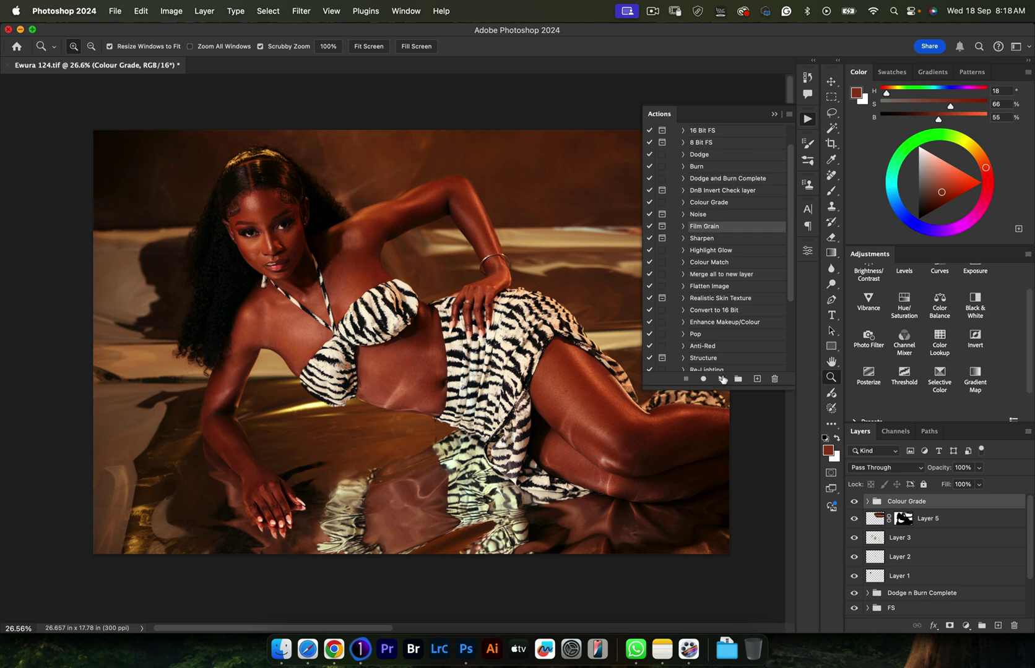
click(720, 379)
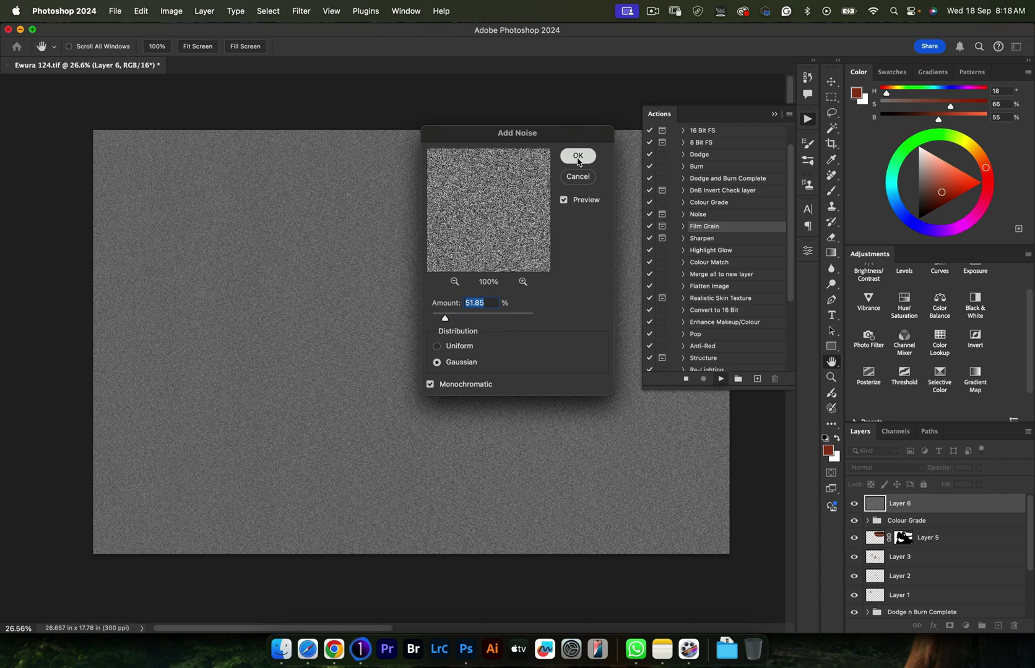
click(577, 155)
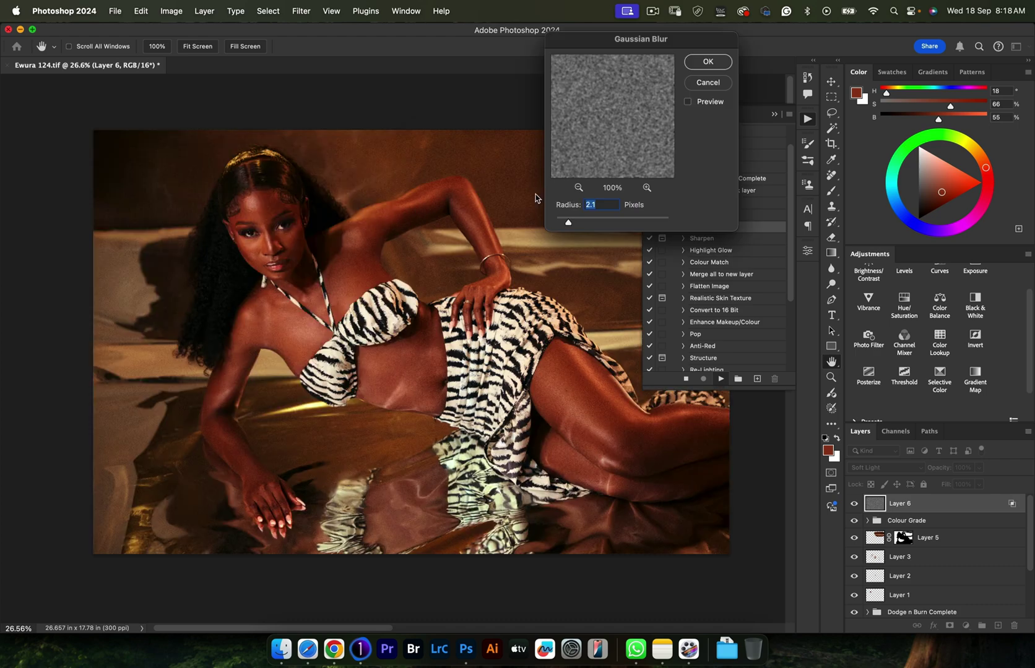
click(701, 67)
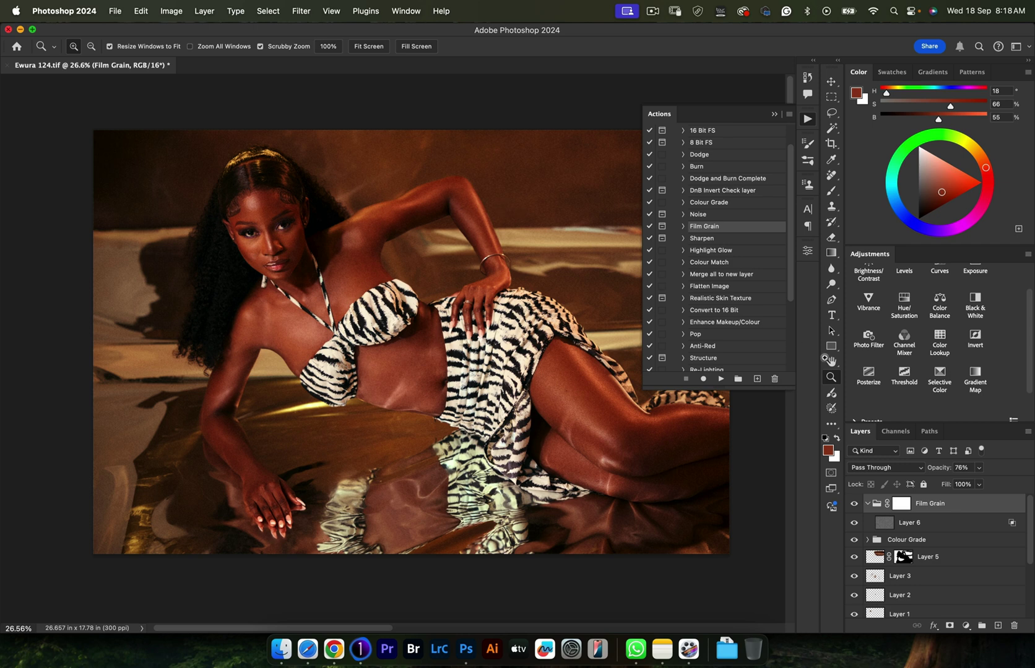
- Reduce the collapsed Film Grain group's opacity to 45% and hide the group
click(867, 504)
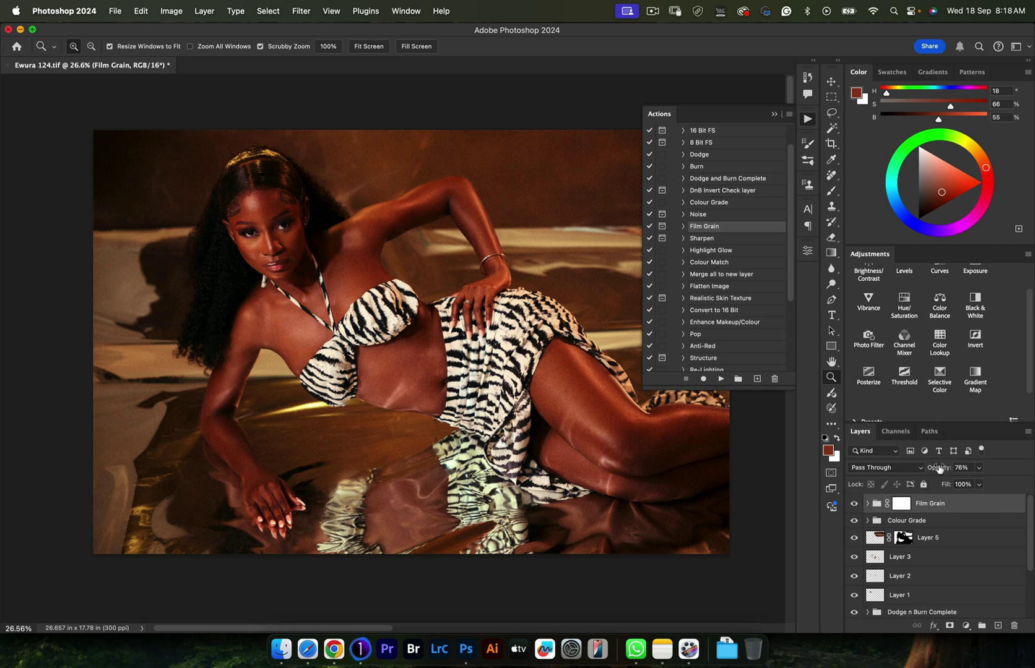
drag(938, 468, 918, 471)
drag(305, 248, 362, 238)
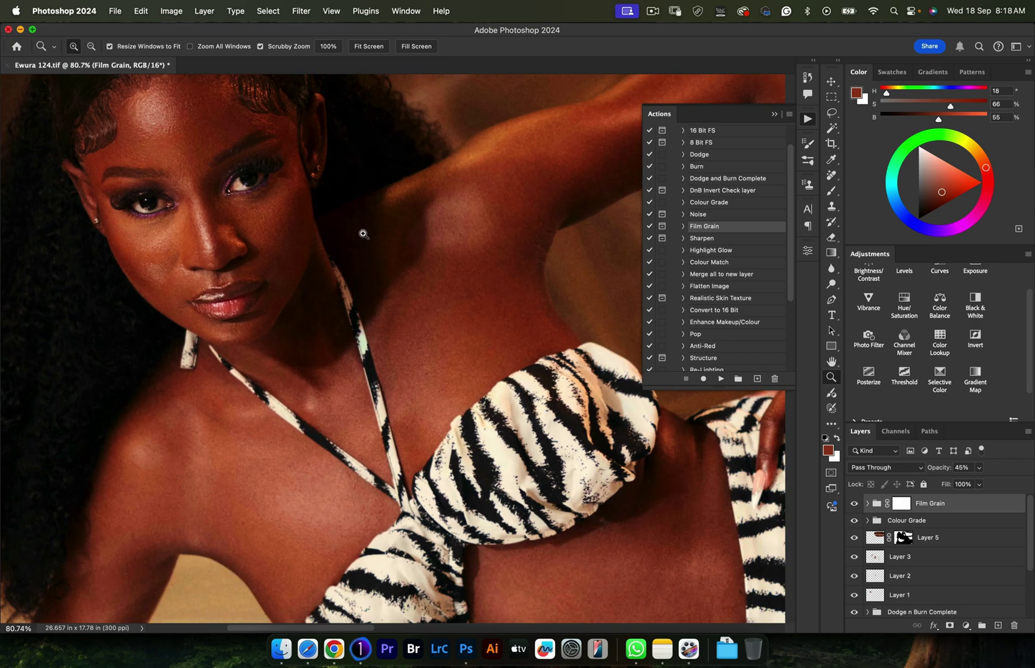
click(856, 505)
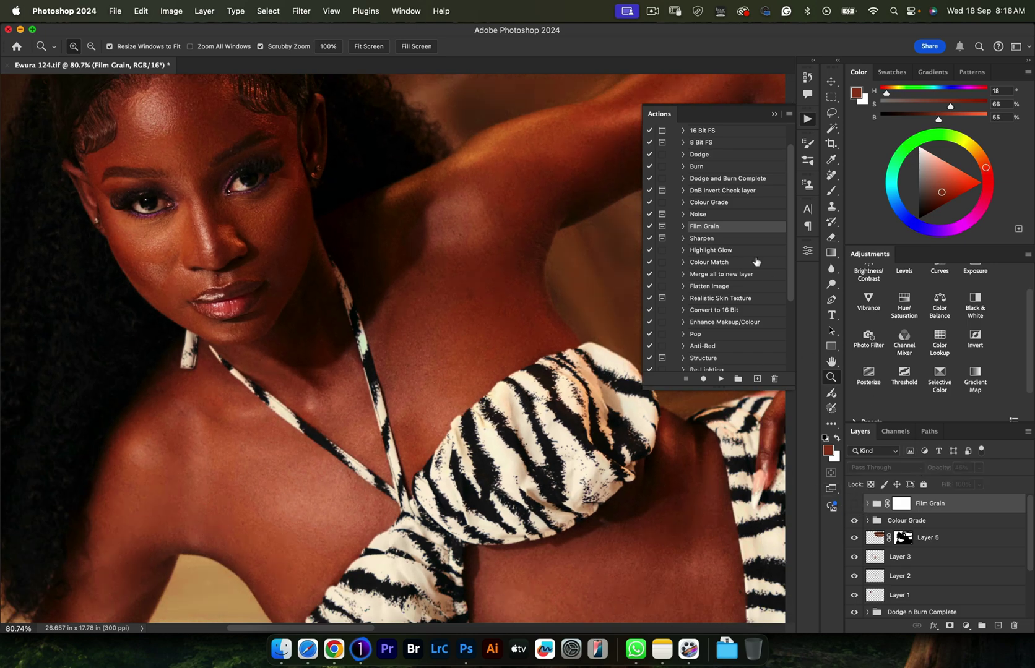
- Run the Noise action with 35.39% Gaussian monochromatic noise to add a Noise layer above the Film Grain group
click(702, 216)
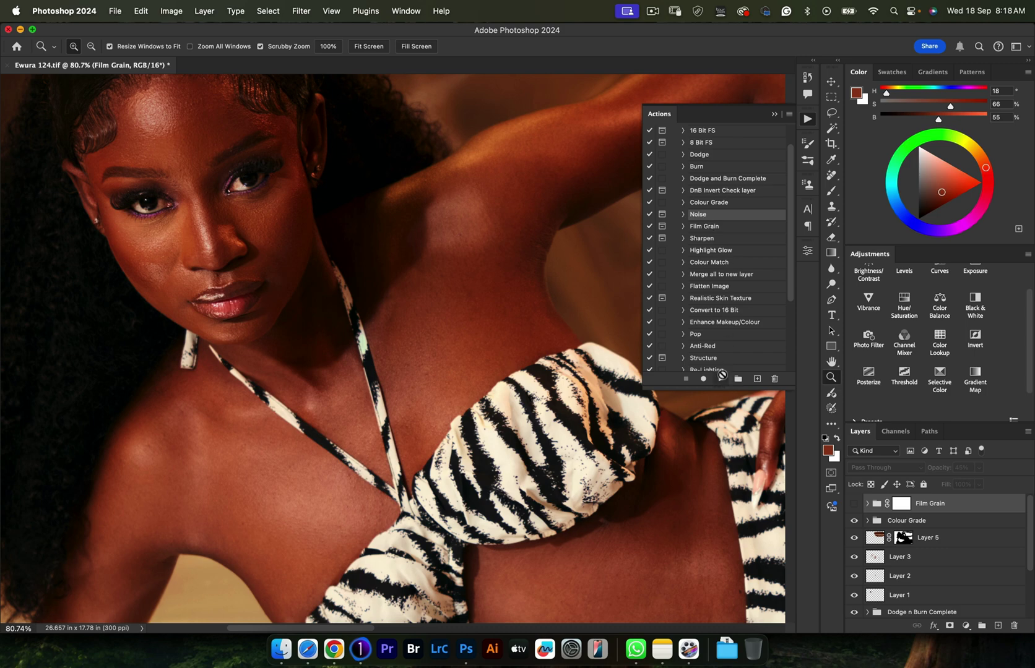
click(721, 378)
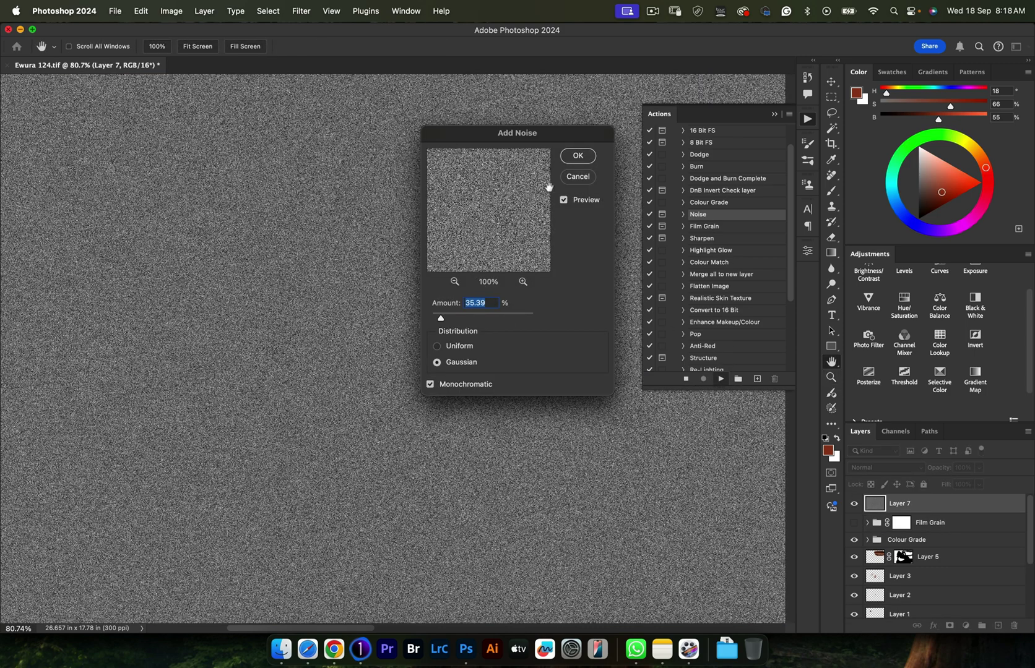
click(577, 156)
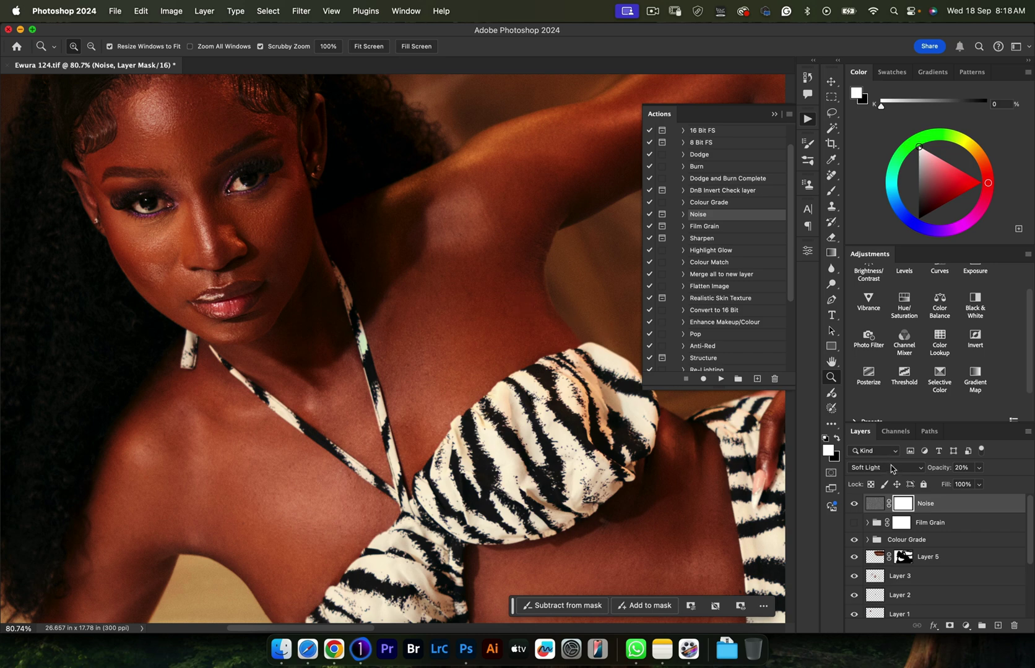
drag(414, 341, 337, 340)
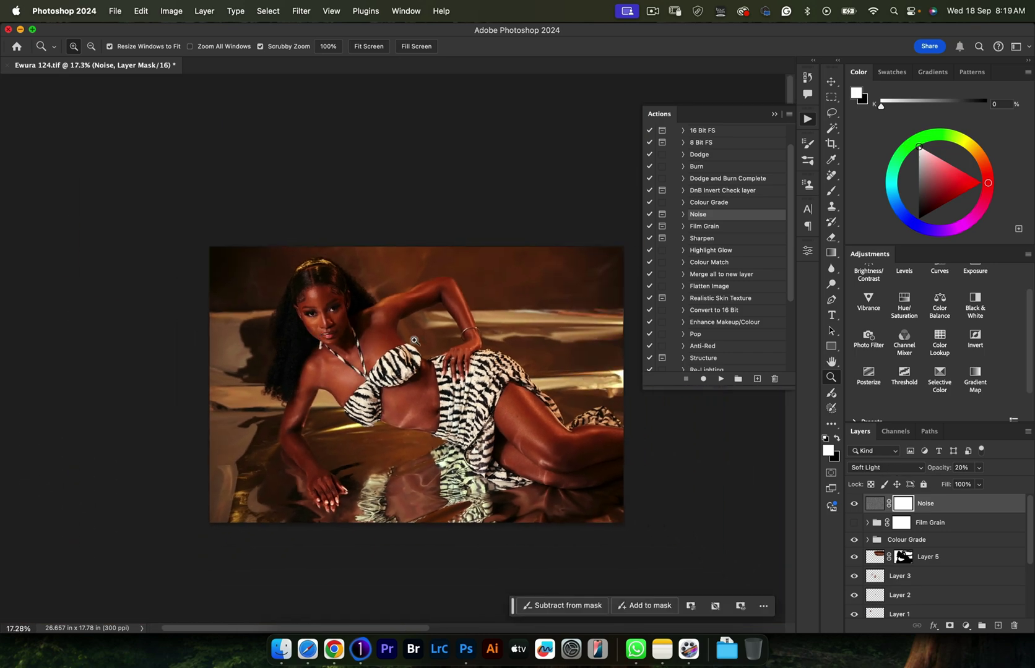
drag(414, 341, 464, 359)
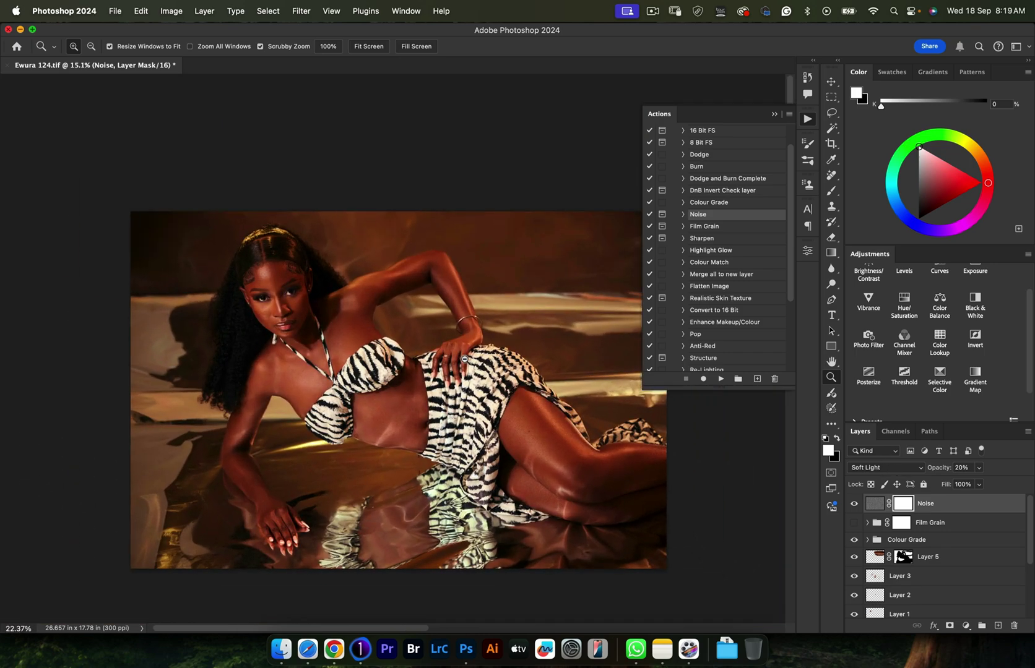
click(774, 117)
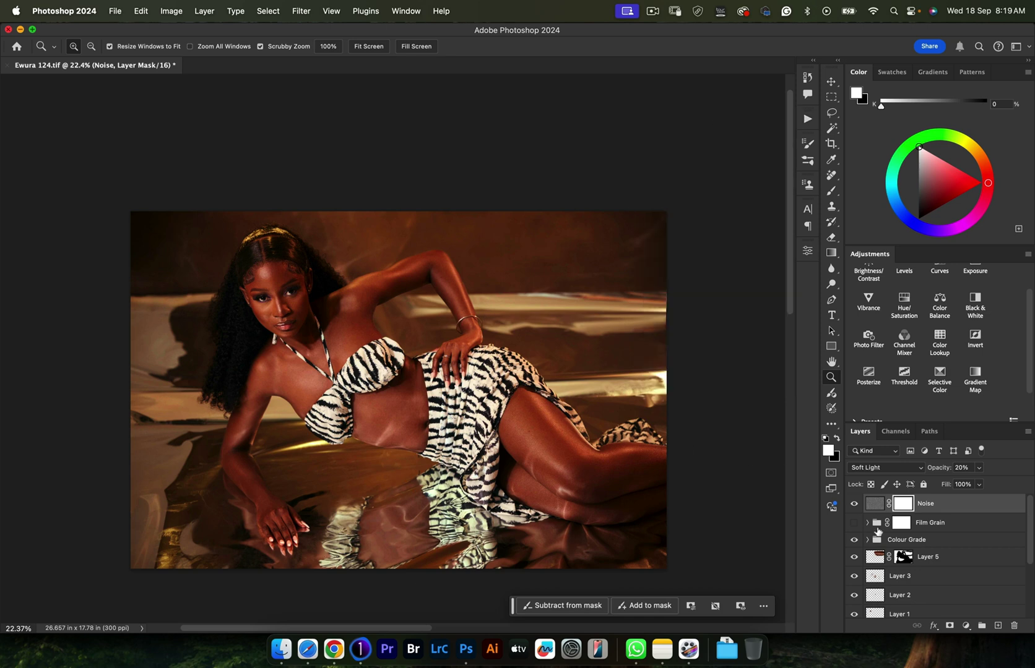
- Compare the original Background layer on its own with the full retouched layer stack
scroll(879, 547, down, 5)
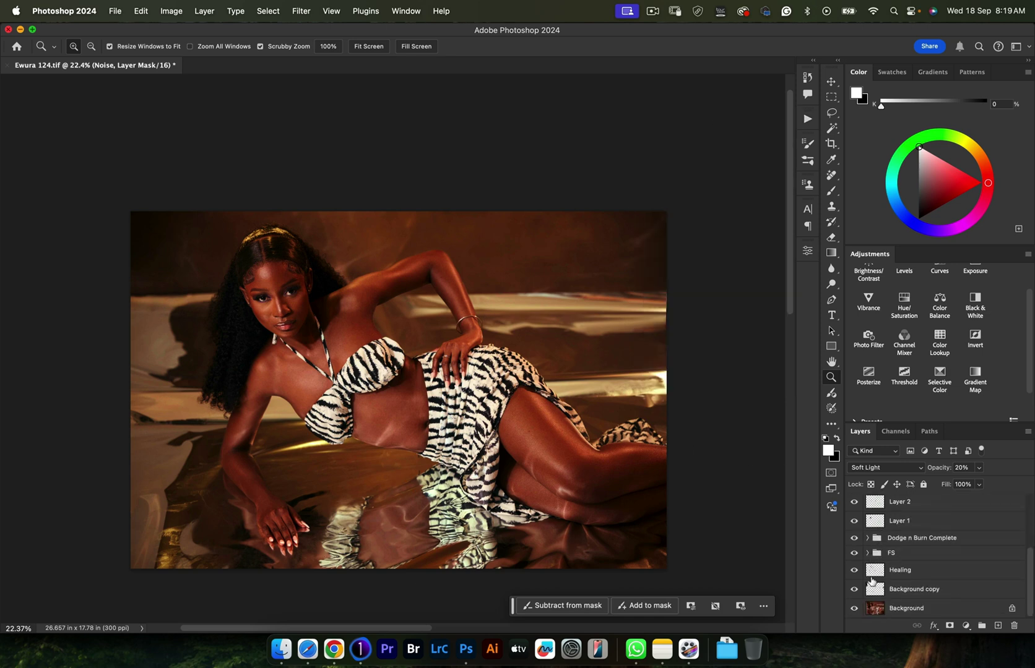
alt+click(854, 608)
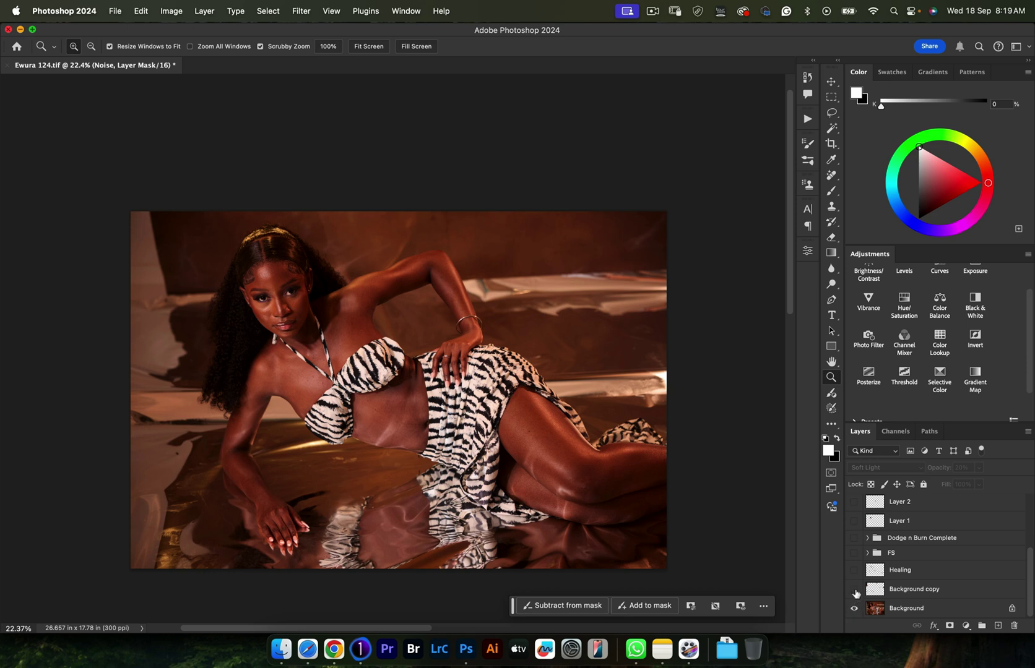
alt+click(854, 609)
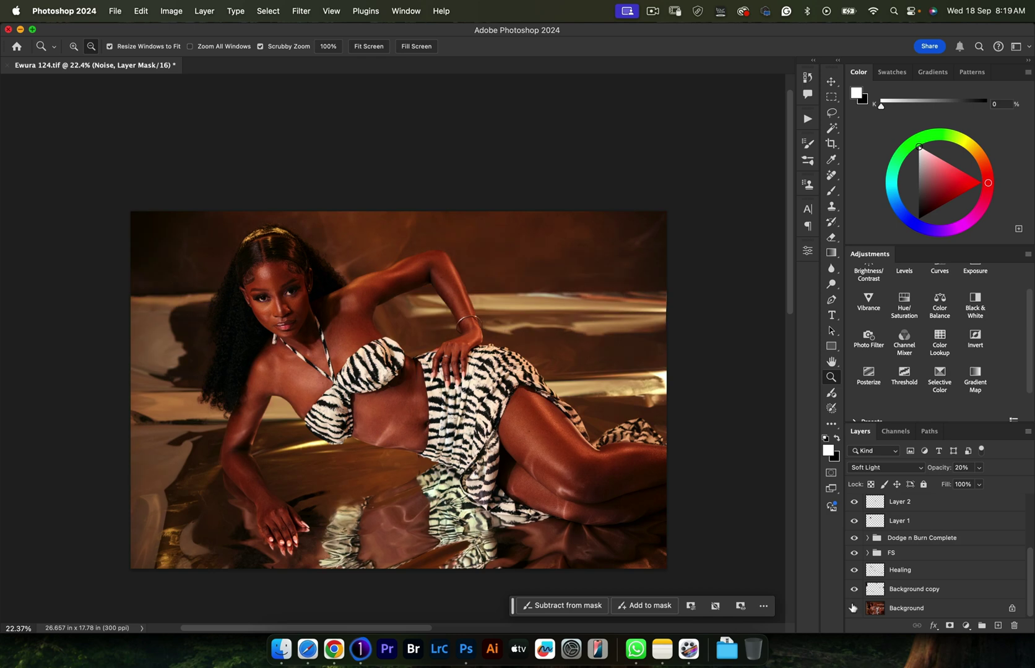
- Isolate the Background layer and reveal Background copy, Healing, FS and Dodge n Burn Complete one by one to review the retouching stages
alt+click(855, 604)
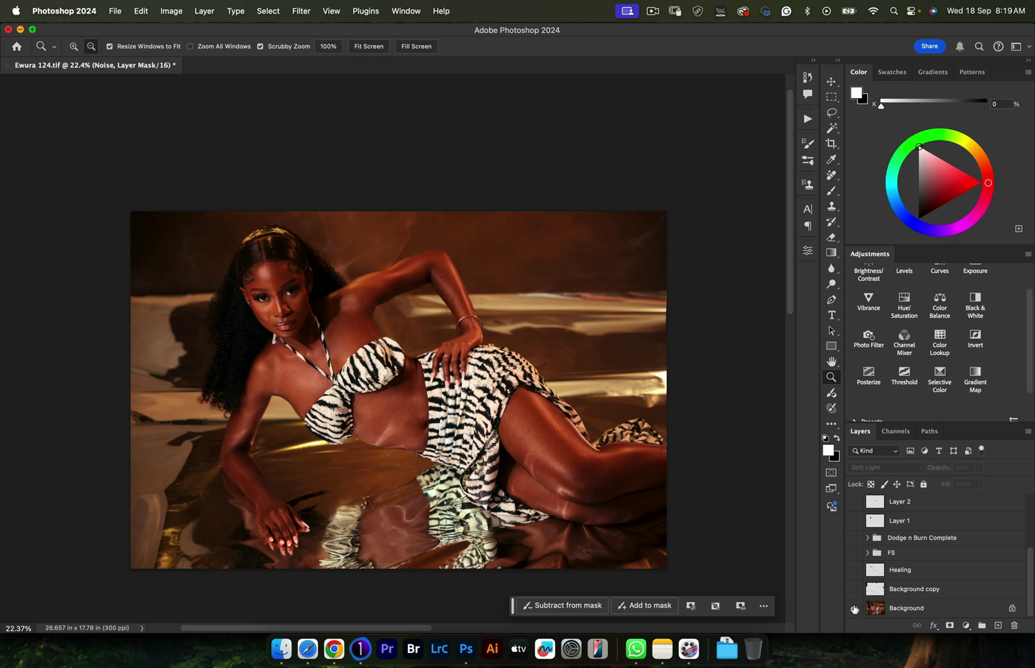
click(854, 596)
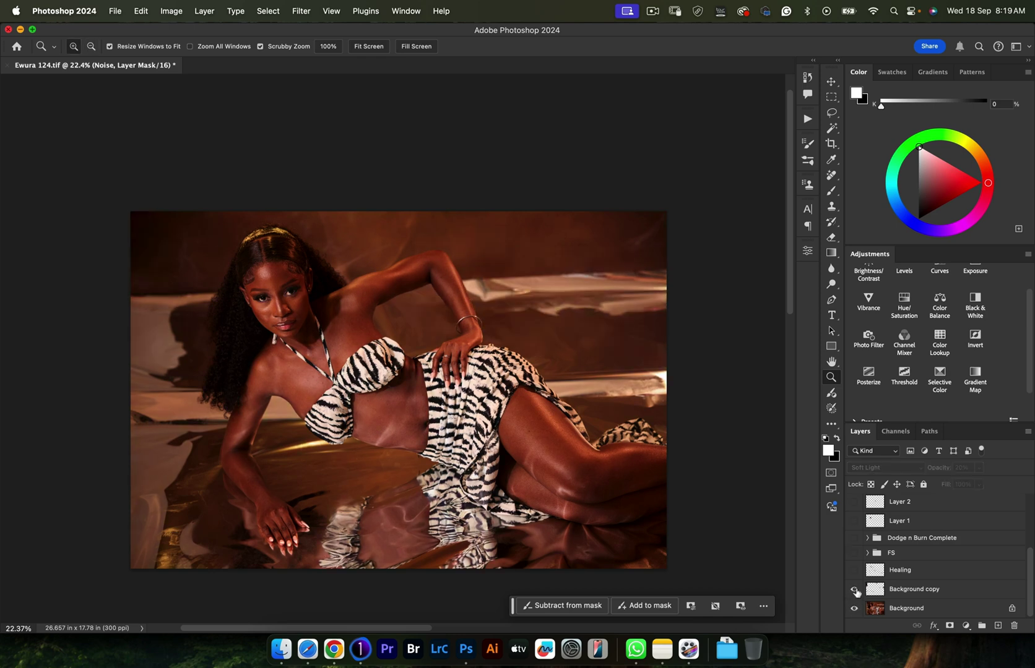
click(854, 570)
click(854, 554)
click(854, 539)
- Reveal Layers 1, 2, 3 and 5, the Colour Grade group and the Noise layer in turn to review the final image
scroll(882, 543, up, 2)
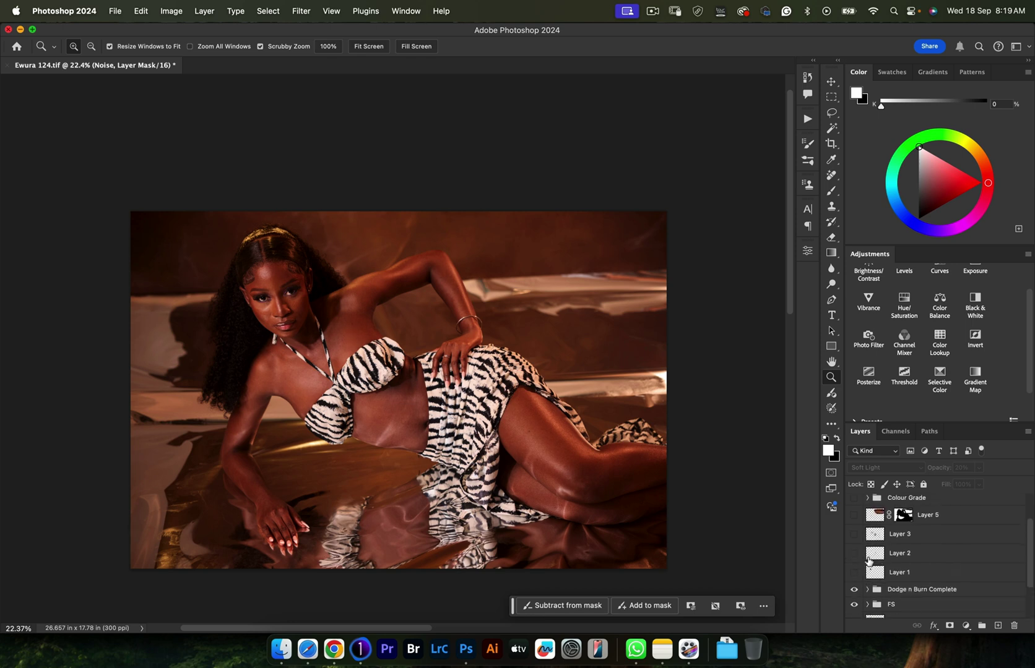
drag(856, 572, 854, 527)
scroll(867, 526, up, 2)
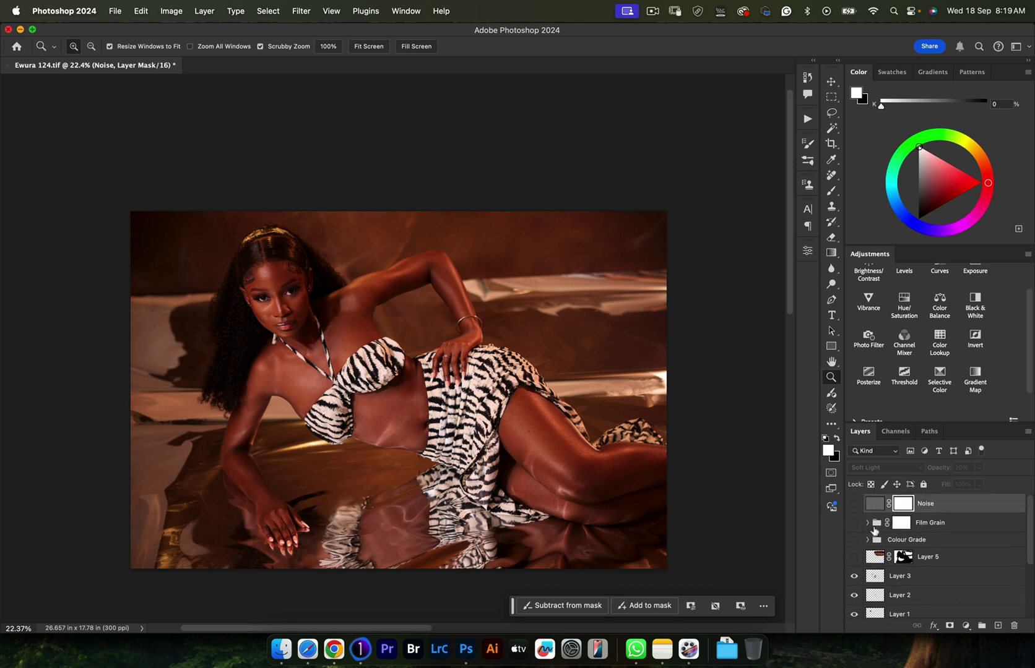
click(855, 559)
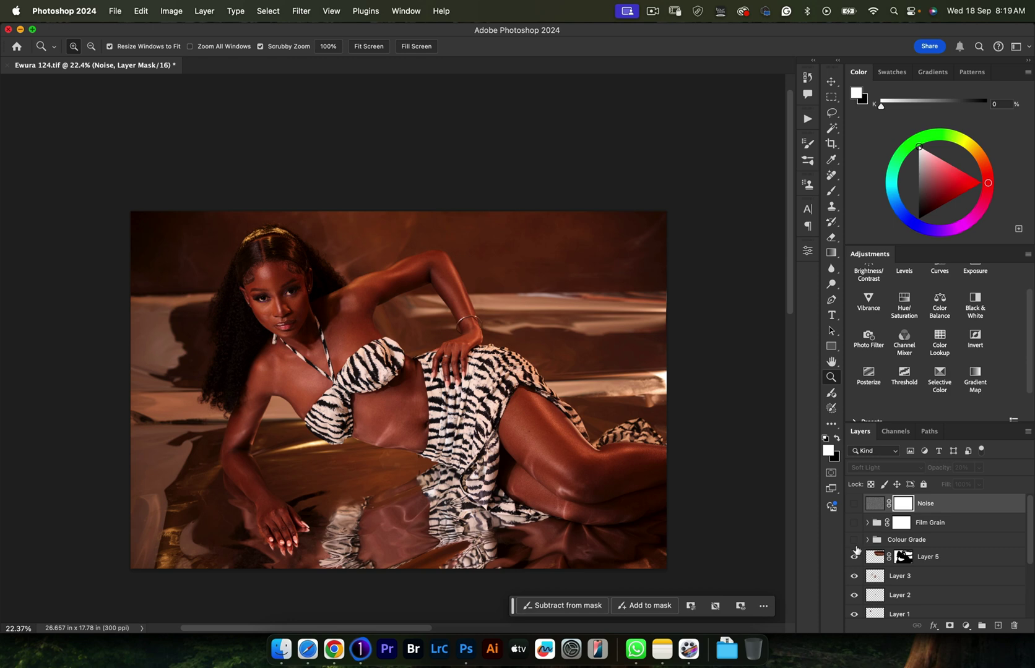
click(854, 542)
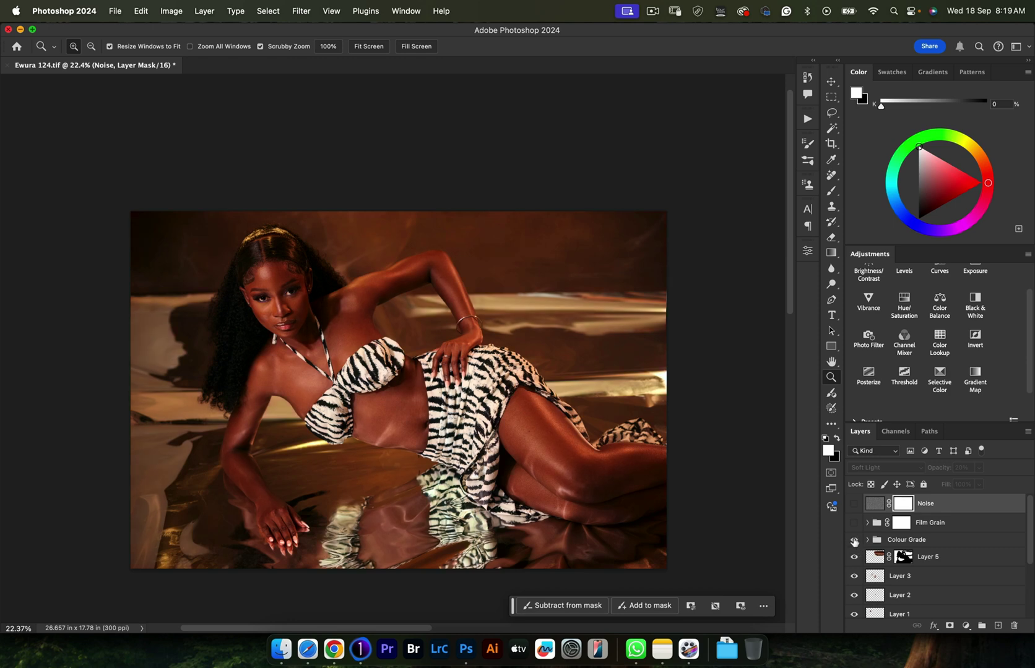
click(854, 504)
drag(406, 354, 416, 354)
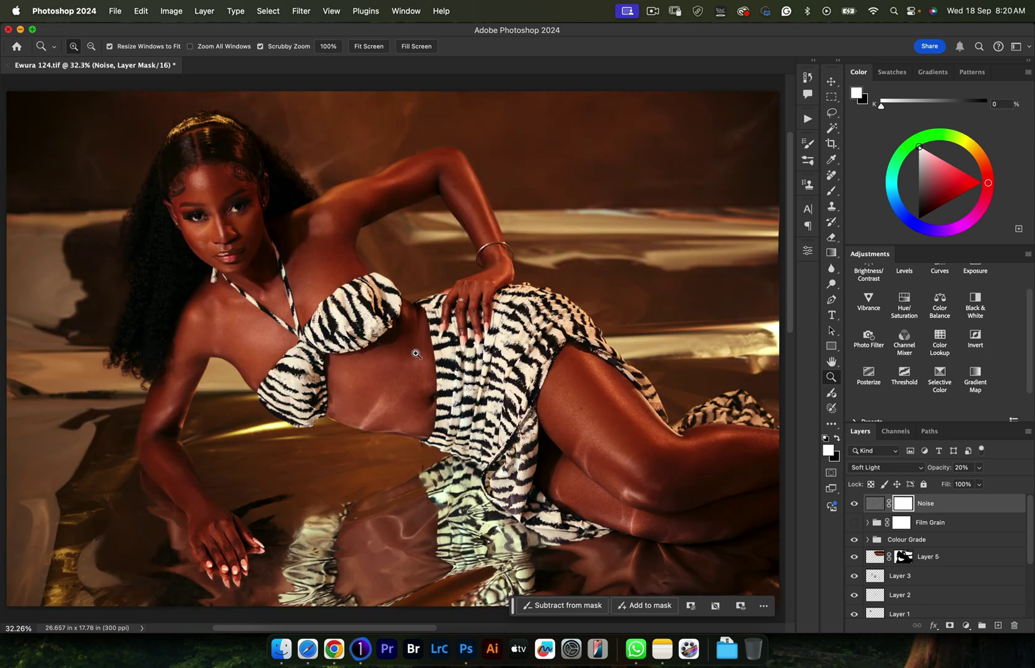